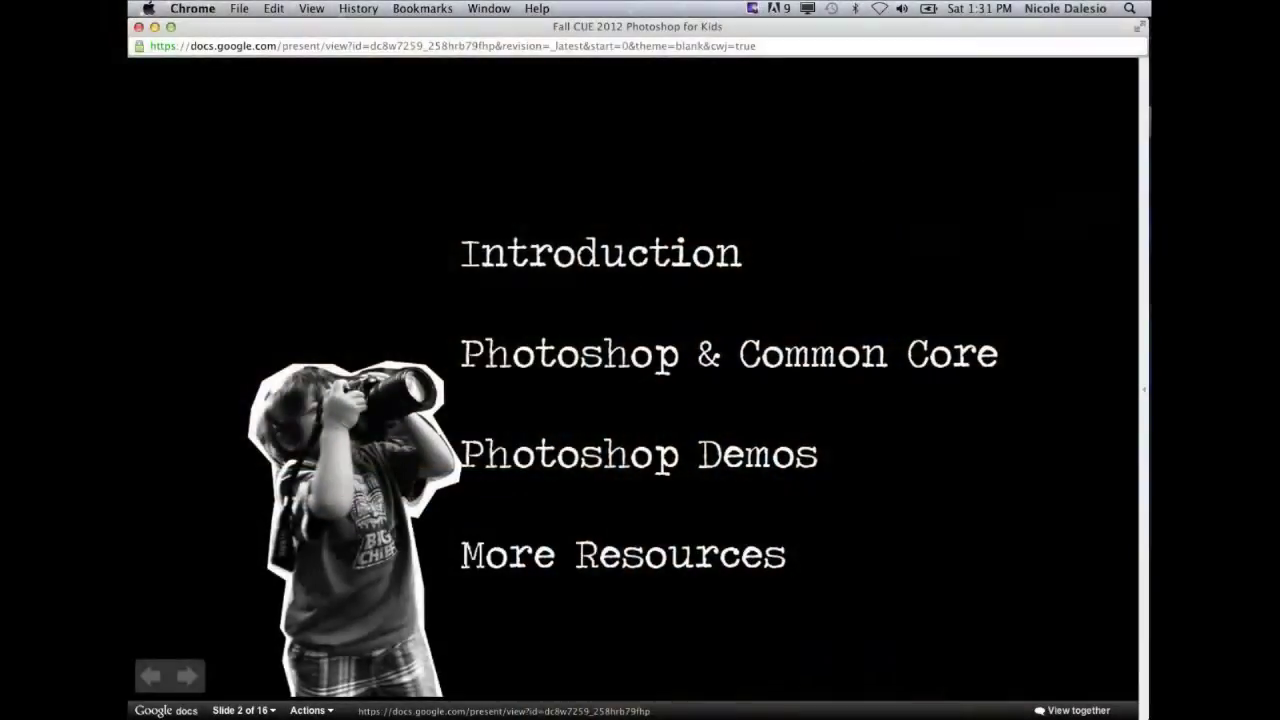
Advance the slideshow from the agenda to slide 3, the presenter's introduction slide.
{"action": "key", "text": "Right"}
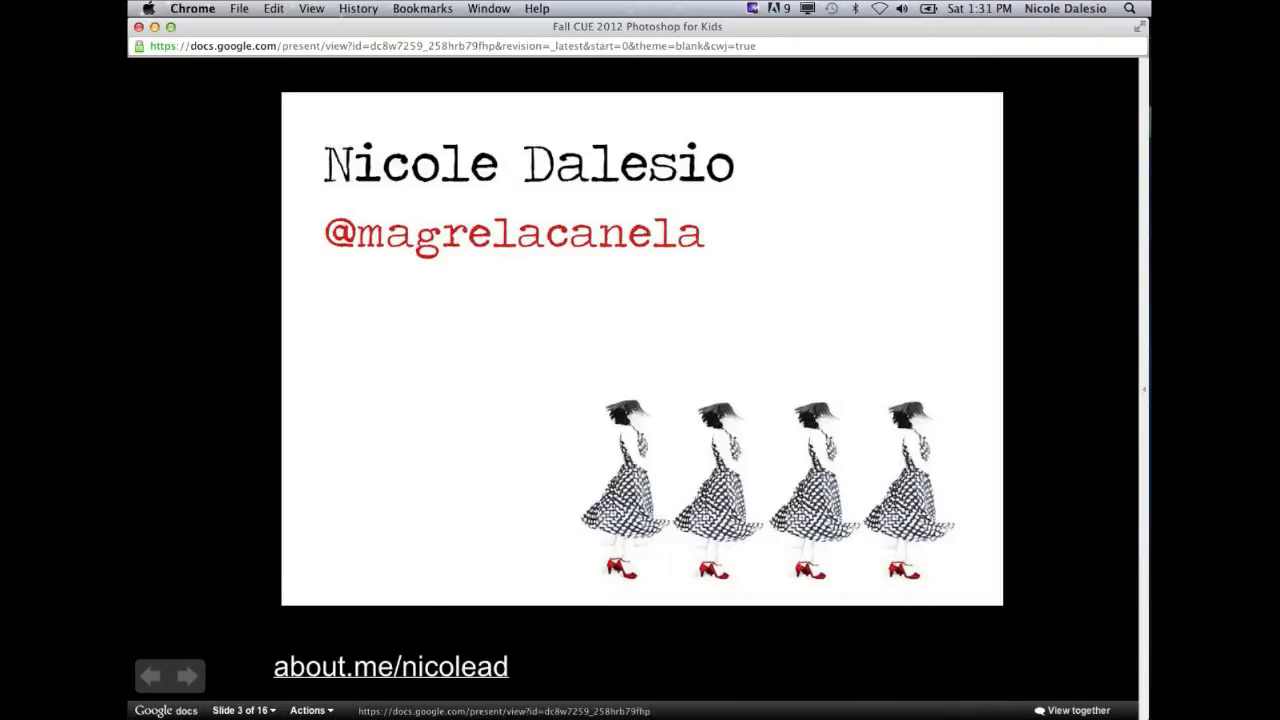
{"action": "key", "text": "Left"}
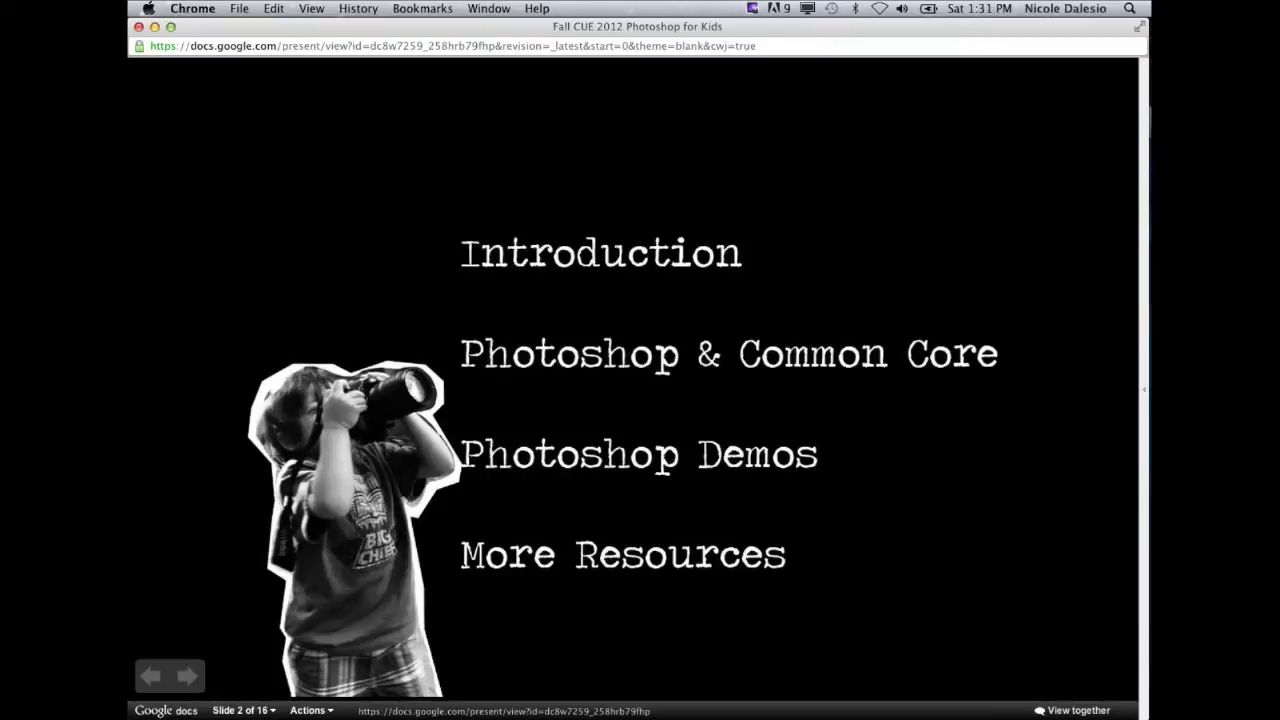
{"action": "key", "text": "Right"}
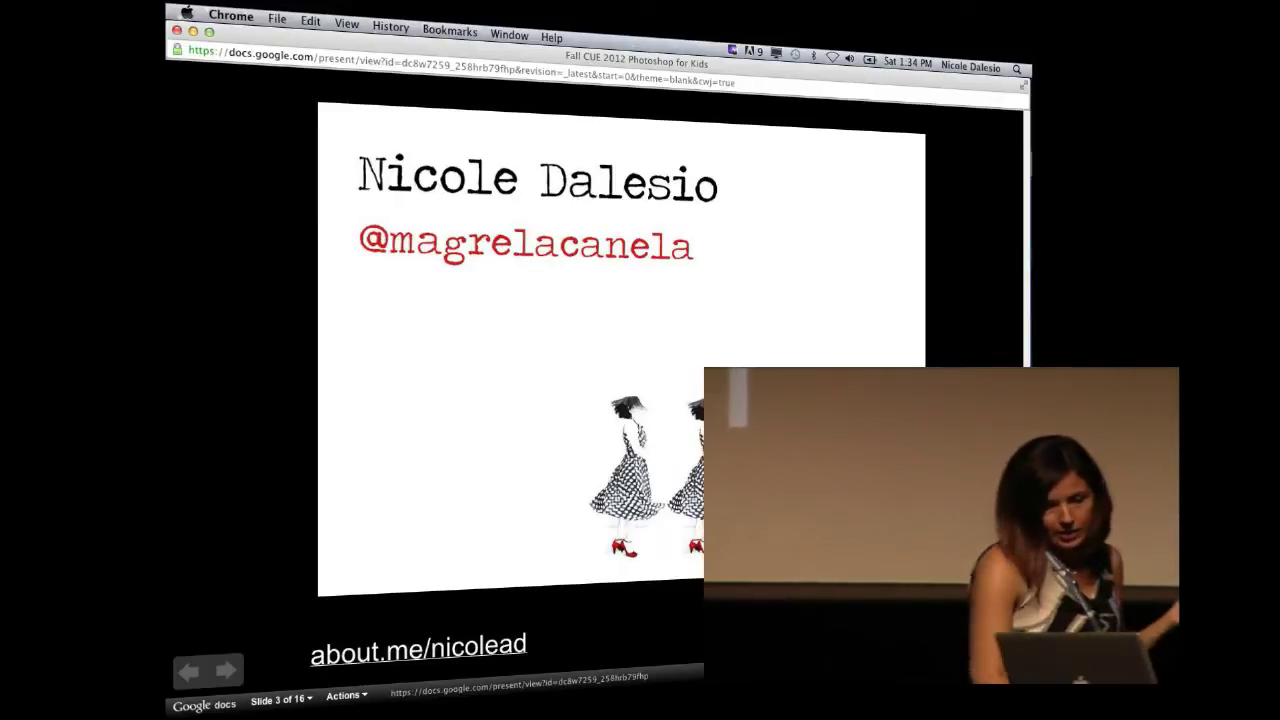
Advance to slide 4, the vintage photo of two girls posing before a mirror.
{"action": "key", "text": "Right"}
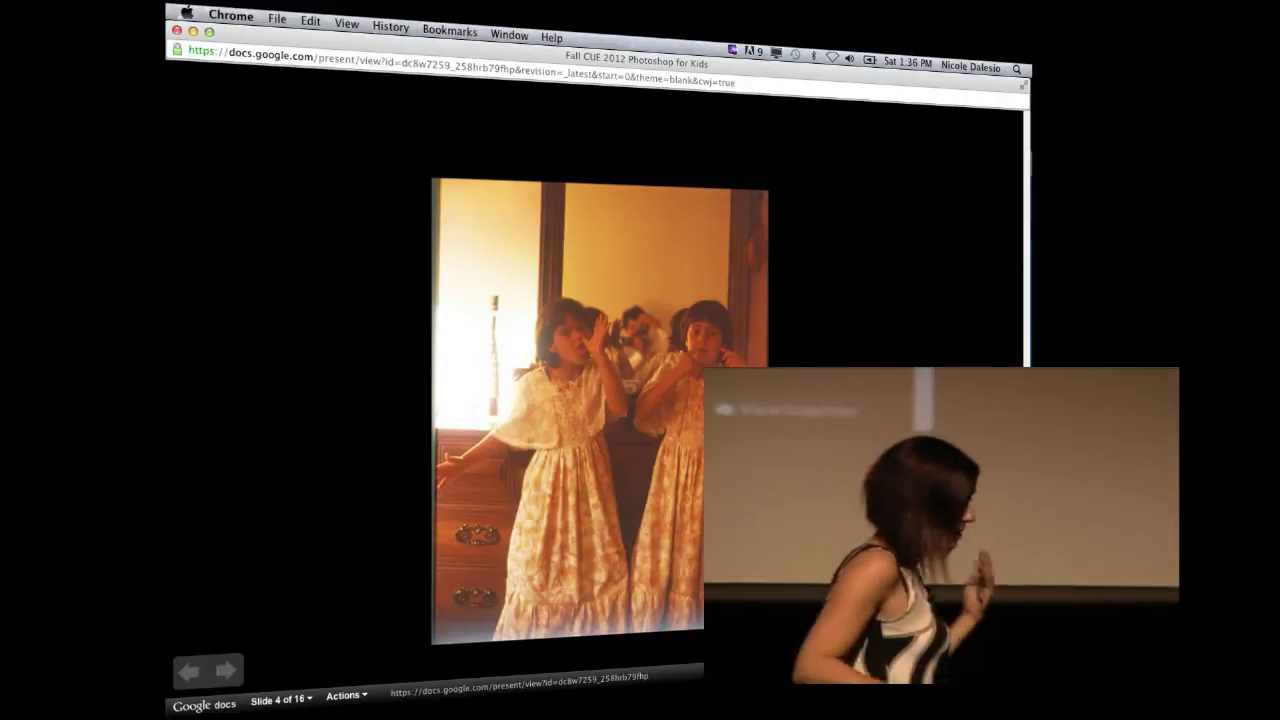
Advance to slide 5, the handwritten 'Photoshop for Kids' lesson ideas and curriculum ties.
{"action": "key", "text": "Right"}
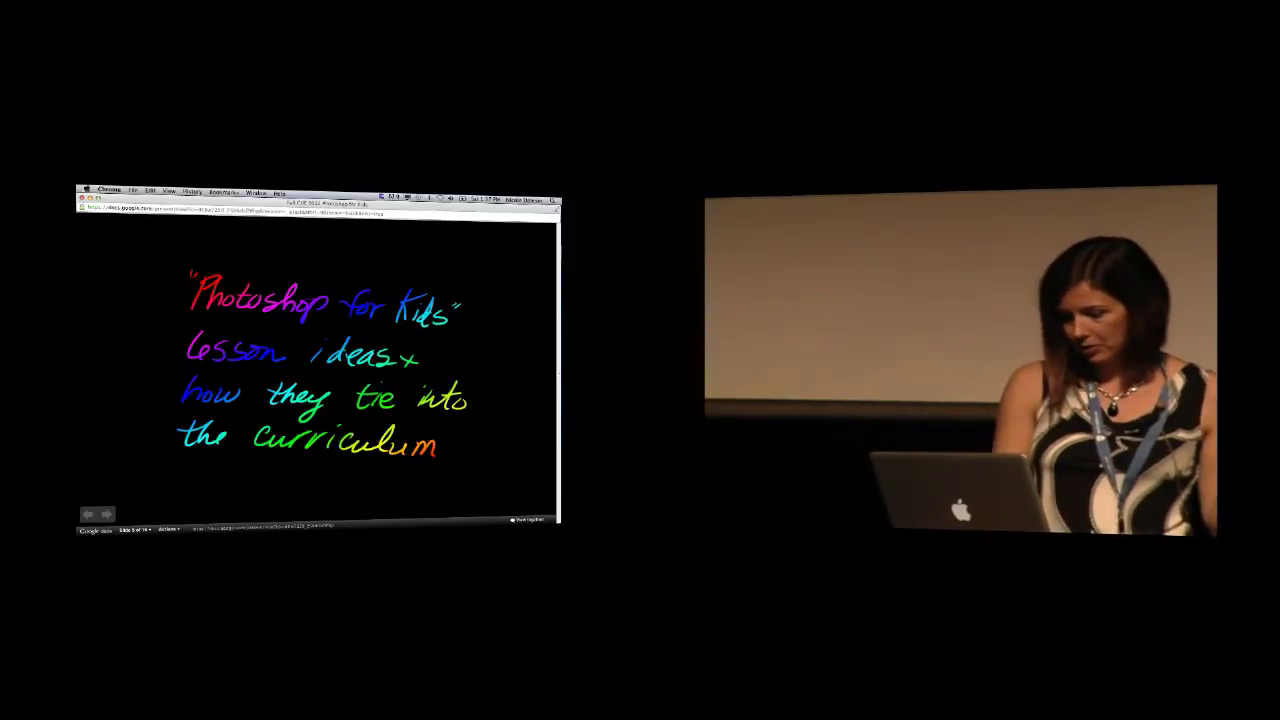
Step through the Scratch Art slide to the 'Photoshop for Kids: Silhouettes' video slide.
{"action": "key", "text": "Right"}
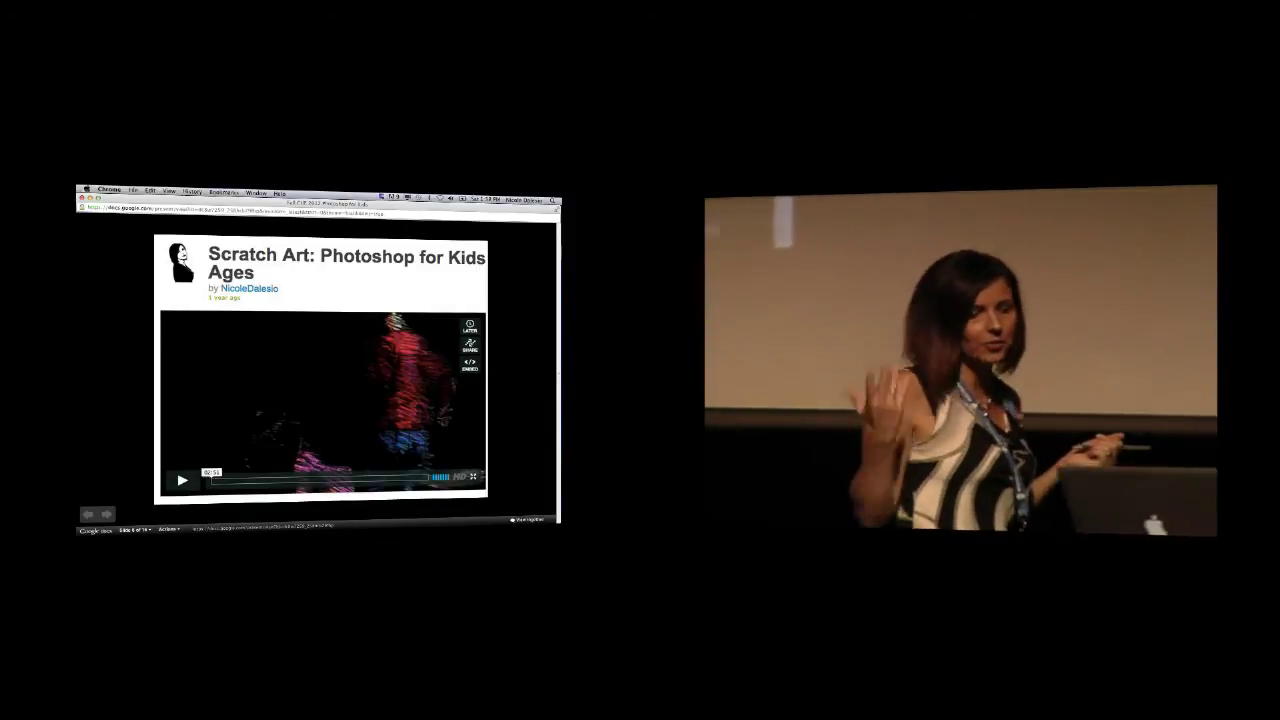
{"action": "key", "text": "Right"}
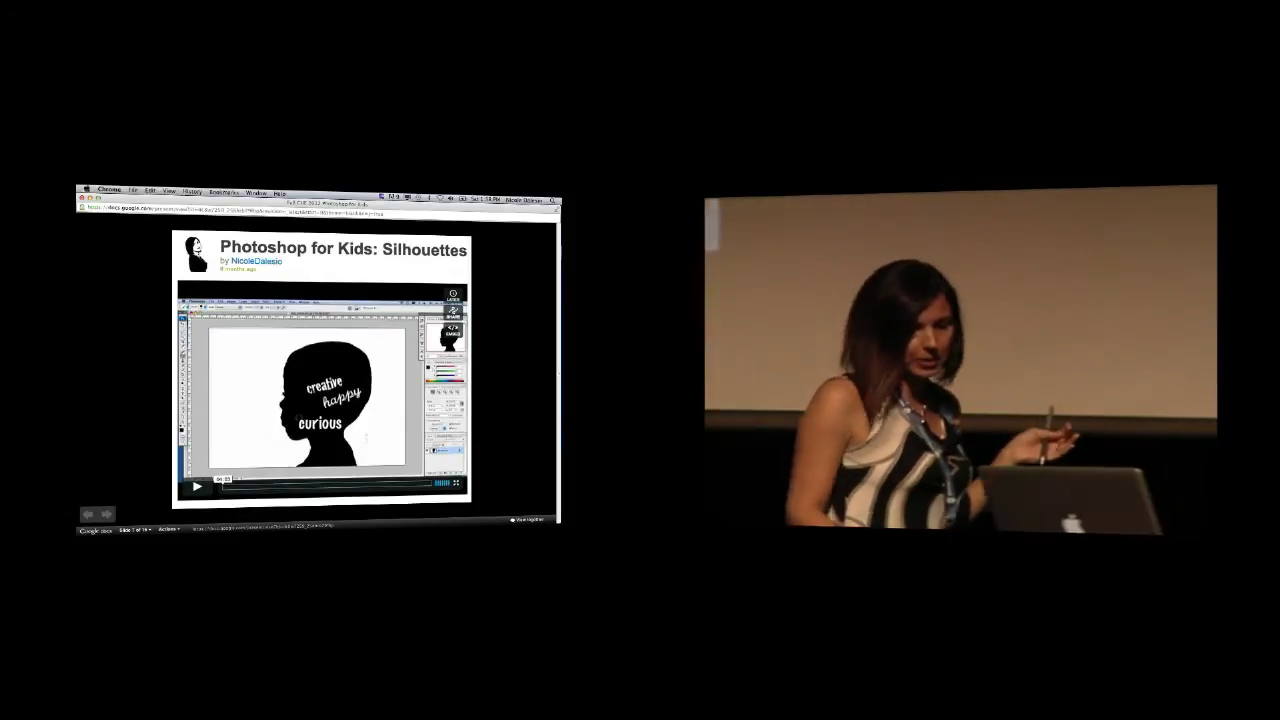
Step through Digital Painting to the 'Photoshop for Kids: Patterns' cat-pattern video slide.
{"action": "key", "text": "Right"}
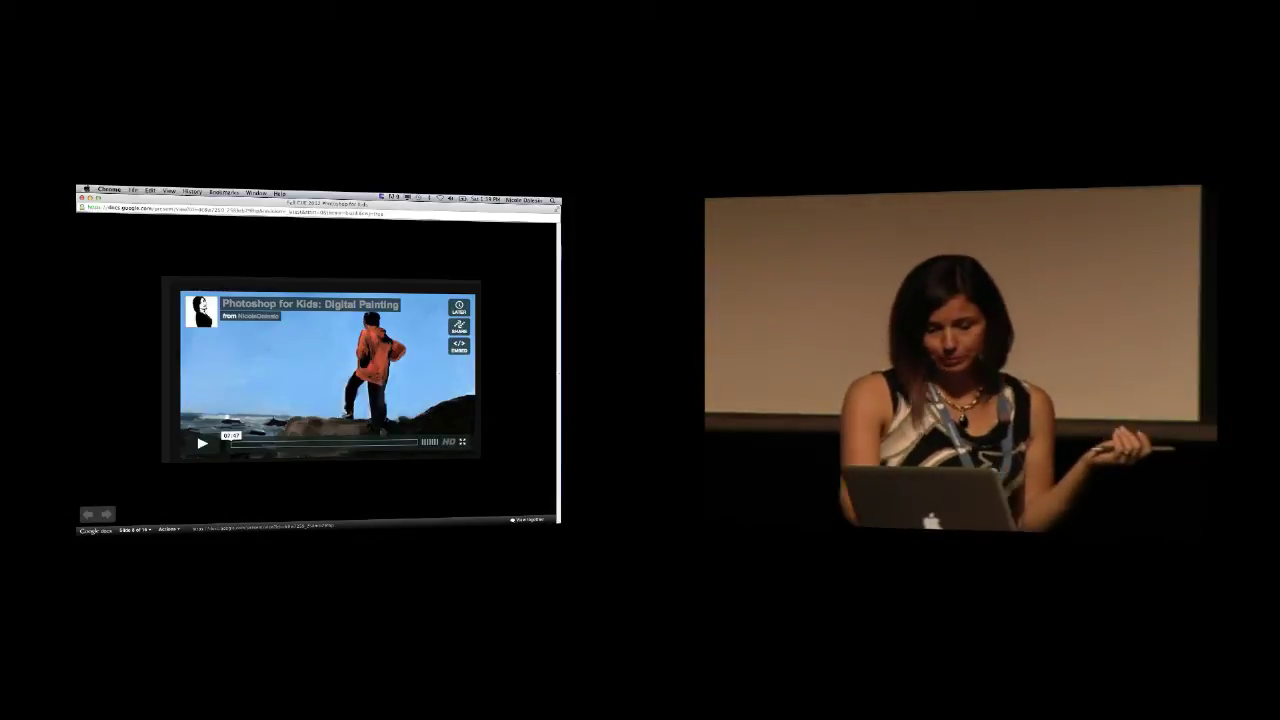
{"action": "key", "text": "Right"}
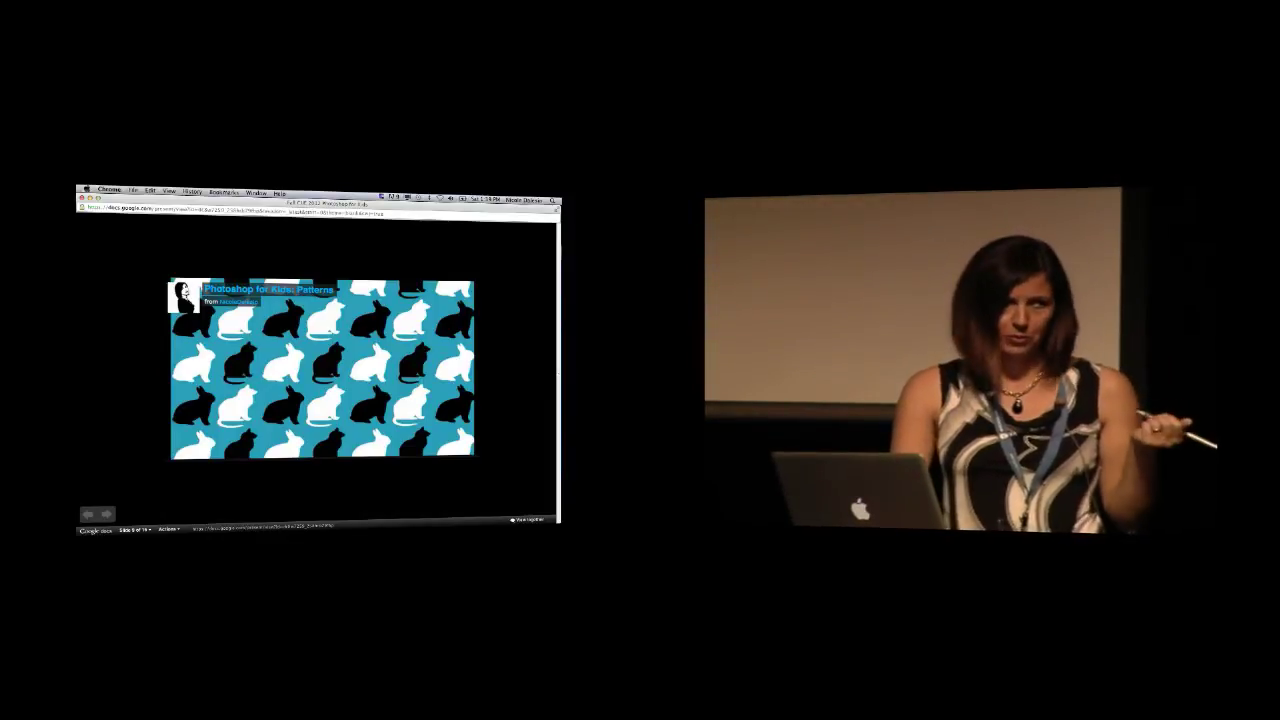
Step through 3D Objects to the 'Photoshop Kaleidoscope Tutorial (Math/Geometry Art)' slide.
{"action": "key", "text": "Right"}
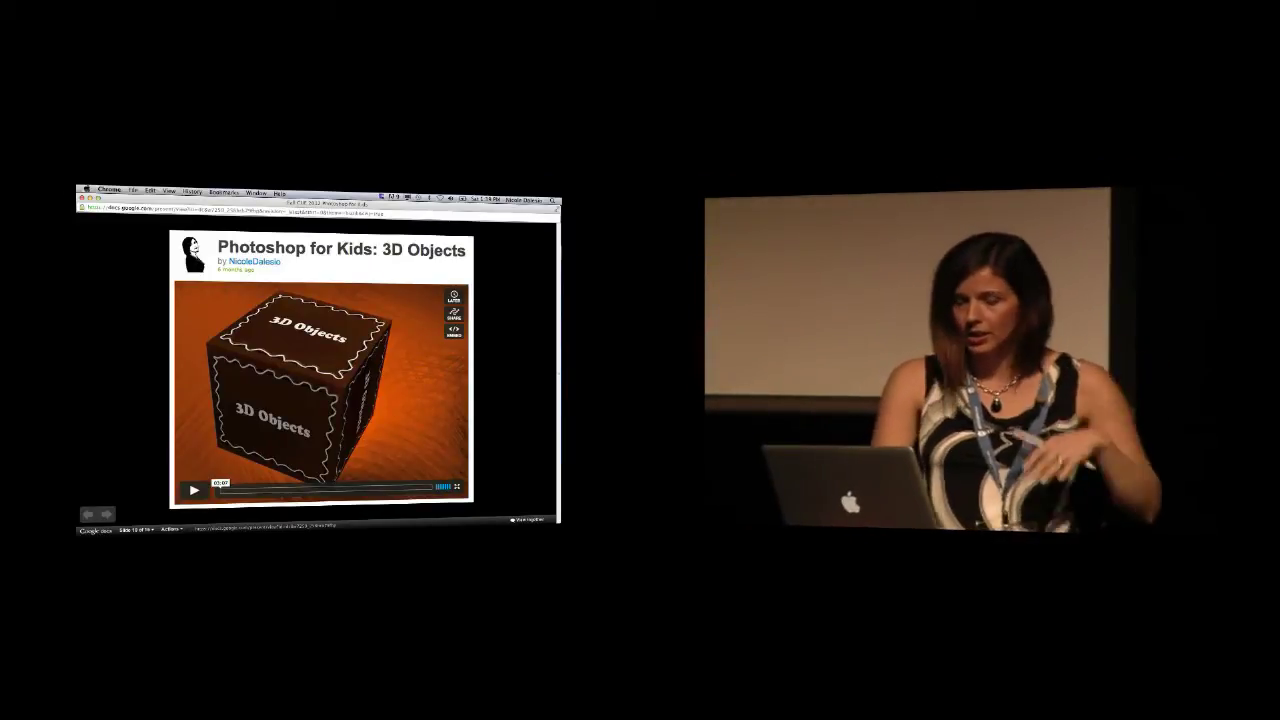
{"action": "key", "text": "Right"}
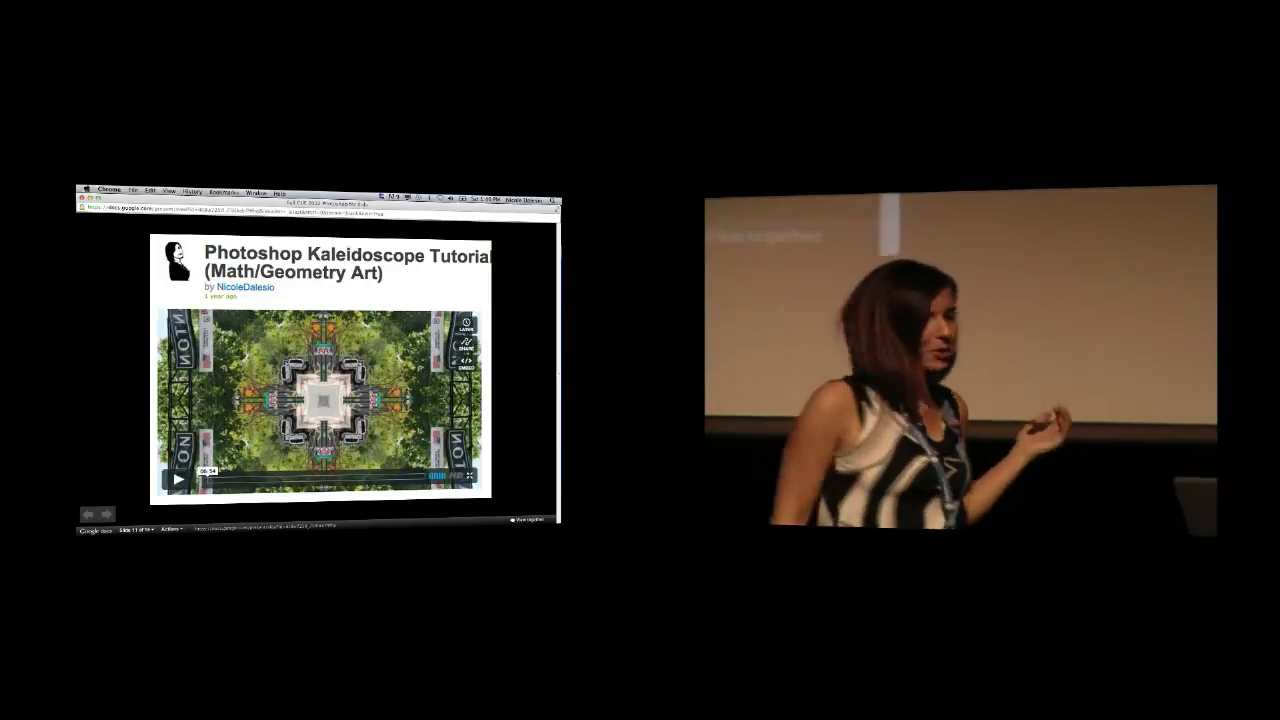
Step through Time Lapse Stop Motion to the 'Animation Made Simple' rocket slide.
{"action": "key", "text": "Right"}
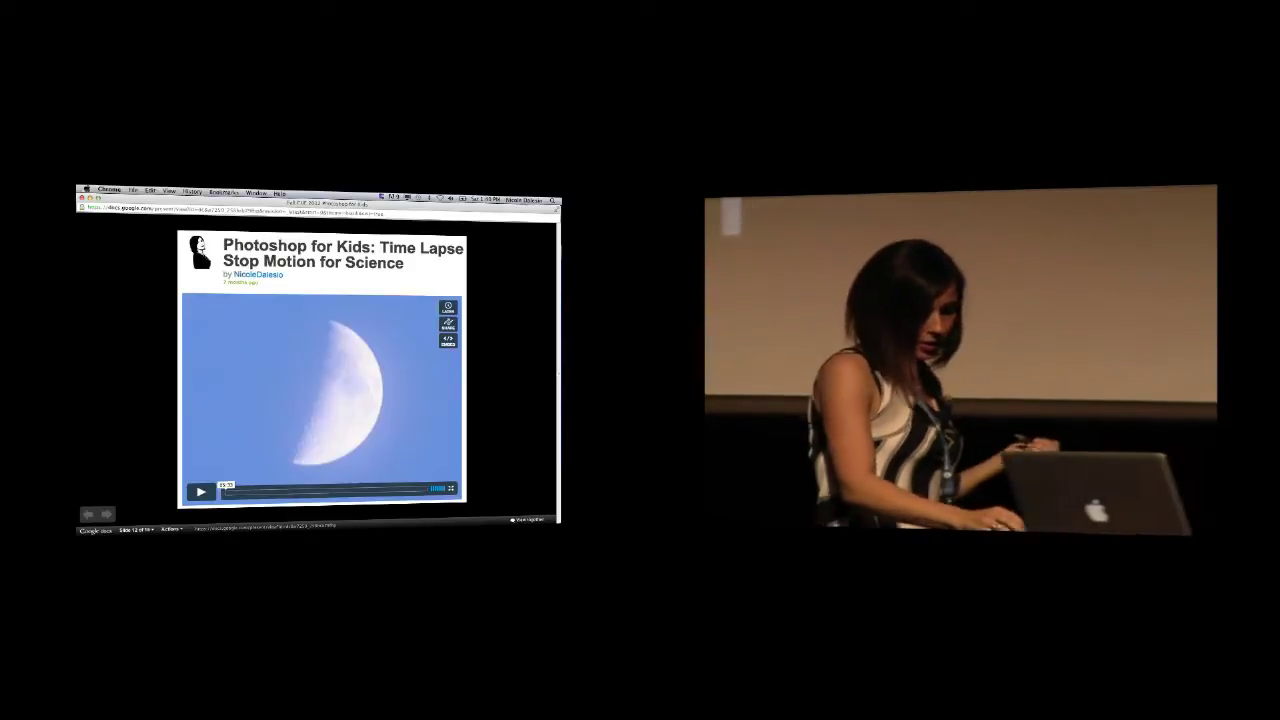
{"action": "key", "text": "Right"}
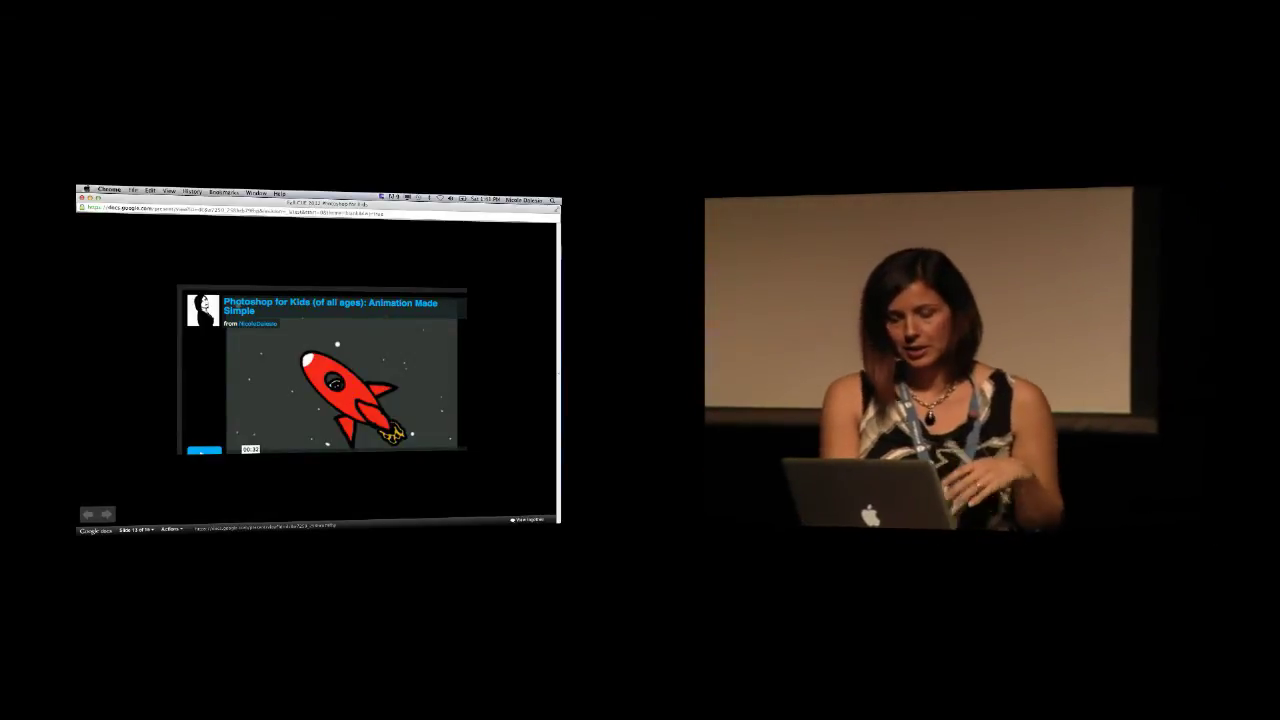
Advance to the 'Vimeo Channel: Photoshop for Kids' slide with the orange poster.
{"action": "key", "text": "Right"}
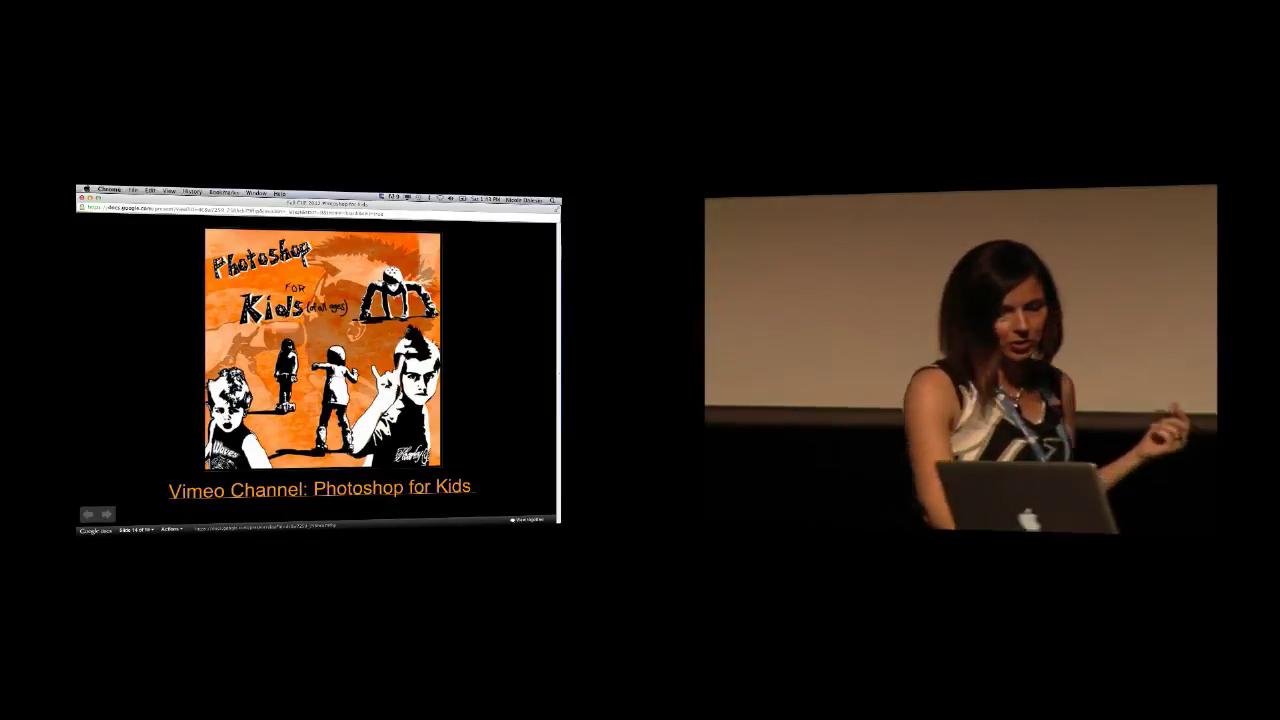
Pass the Adobe Education Exchange and MERIT slides, then hide Chrome to show Photoshop.
{"action": "key", "text": "Right"}
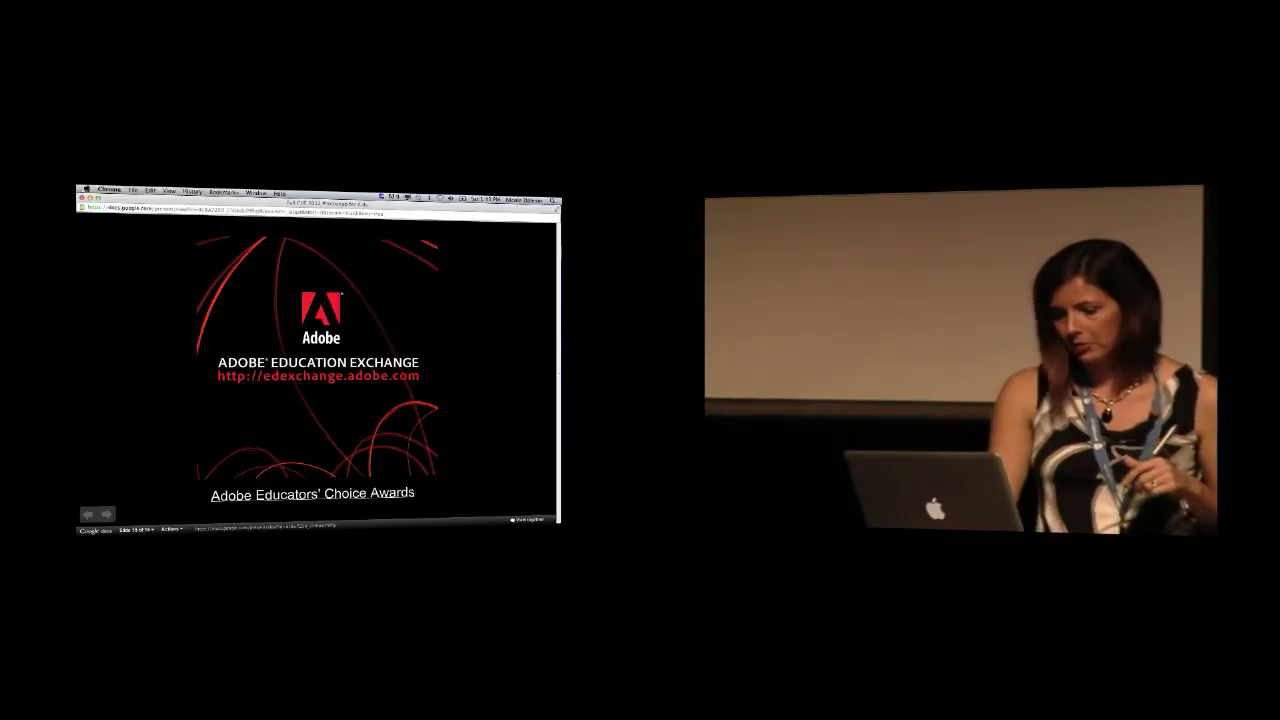
{"action": "key", "text": "Right"}
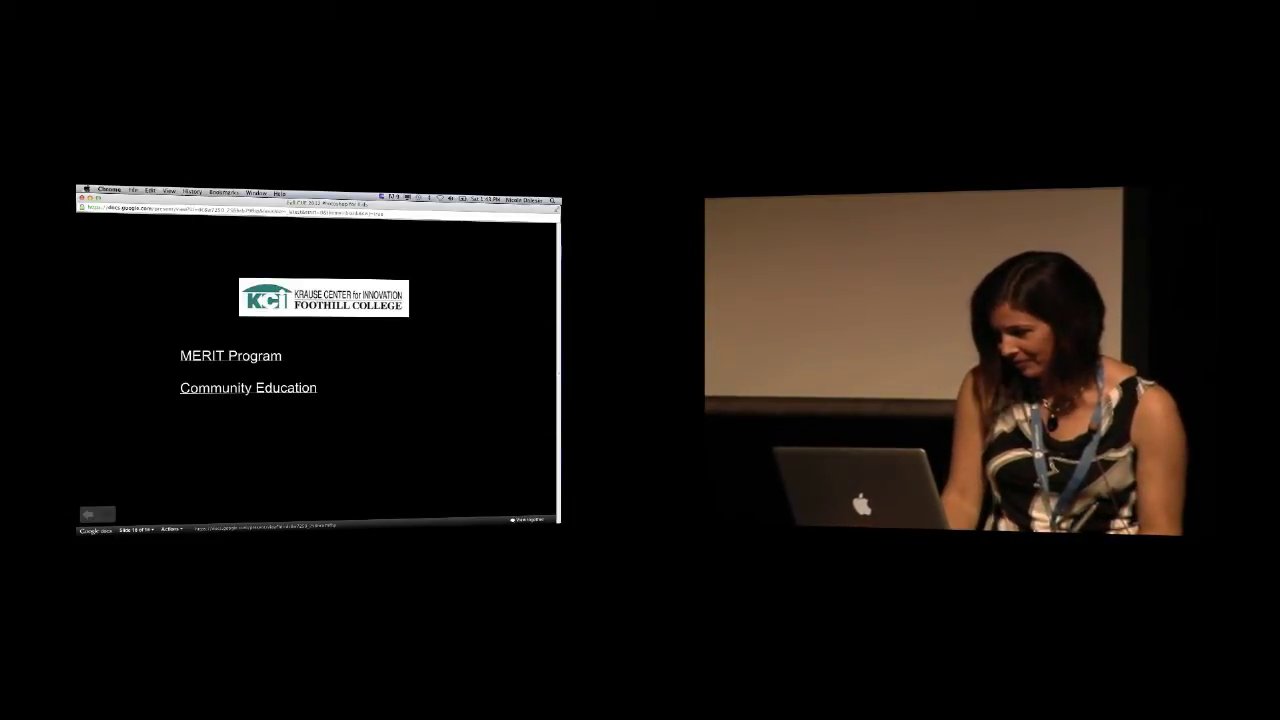
{"action": "left_click", "coordinate": [109, 189]}
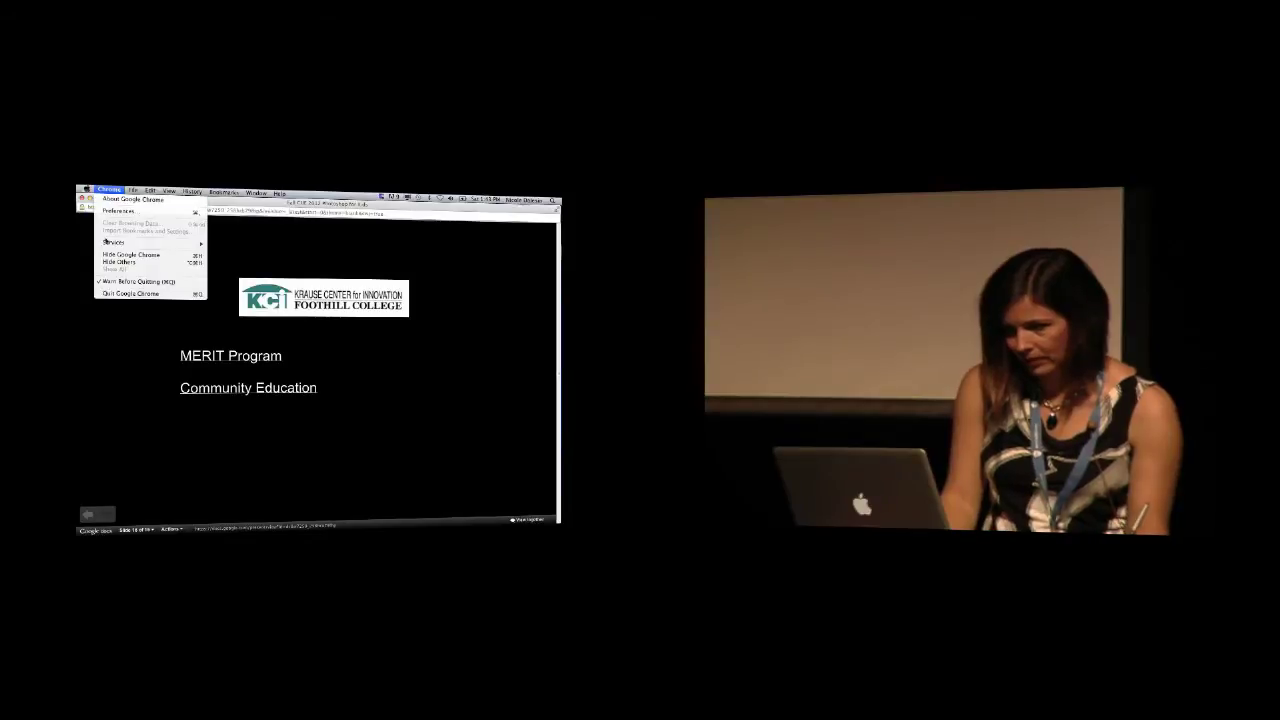
{"action": "left_click", "coordinate": [130, 255]}
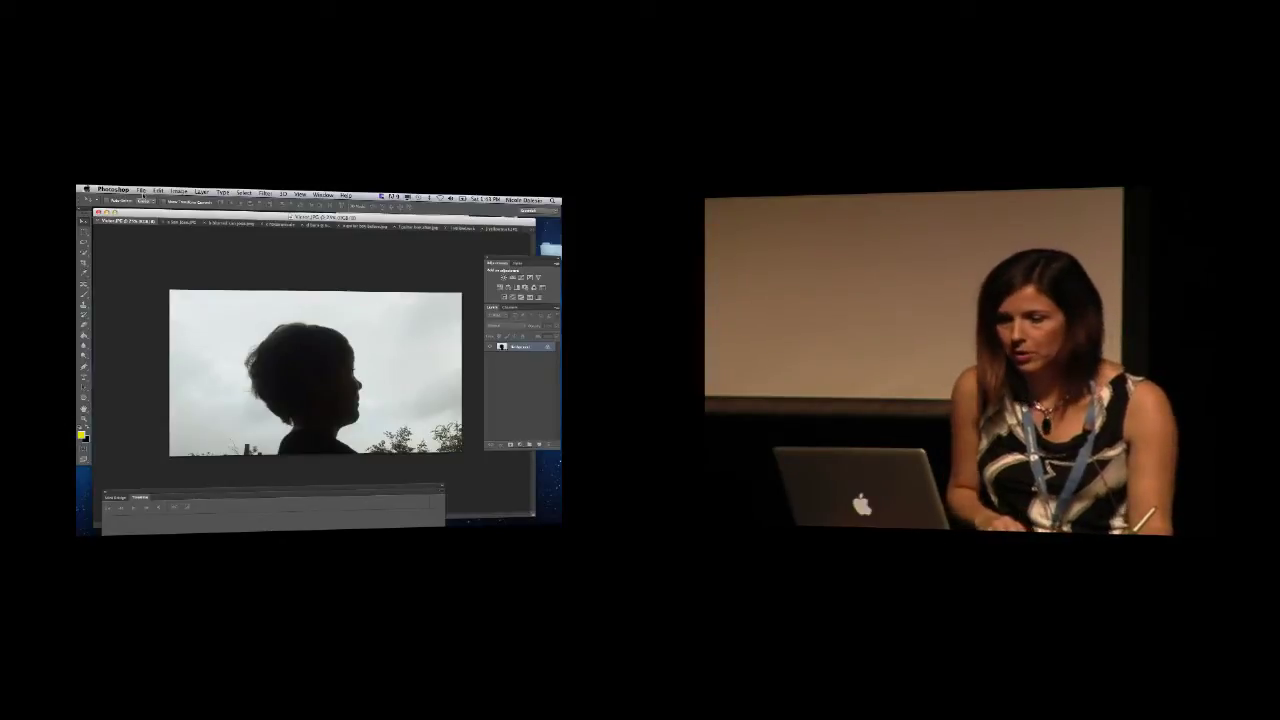
{"action": "left_click", "coordinate": [141, 191]}
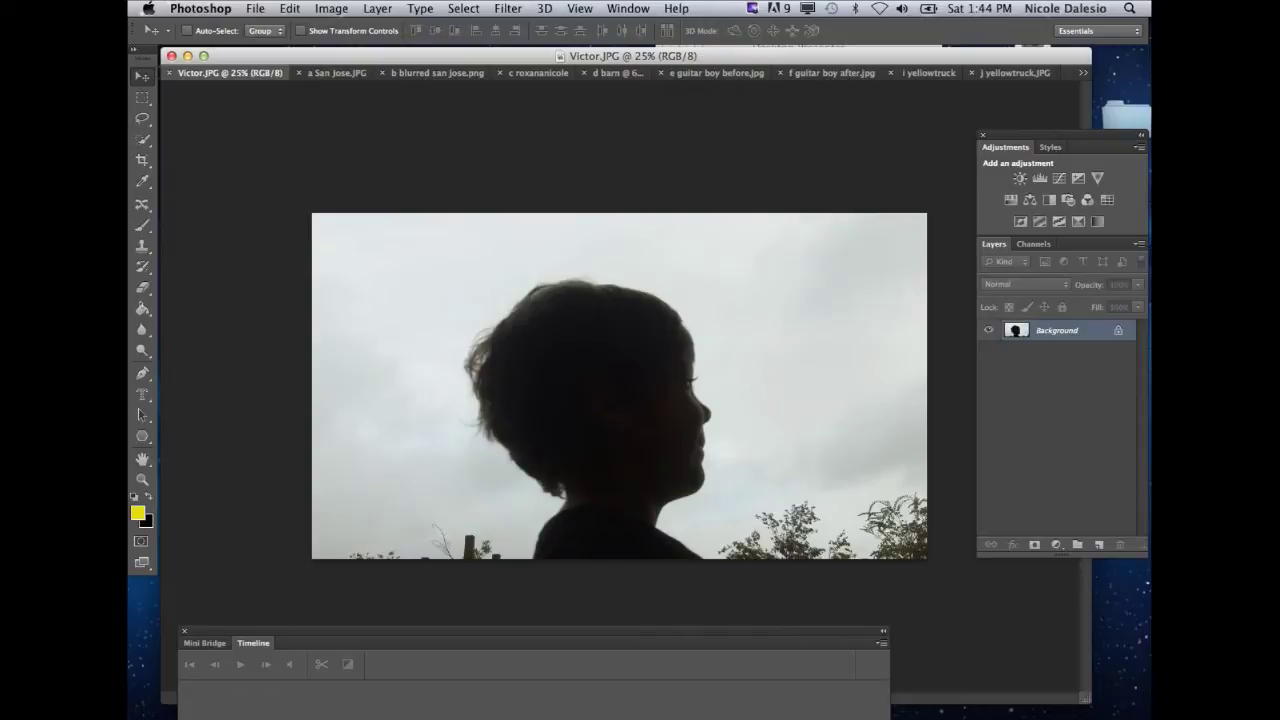
Create a new 800×600 px, 72 ppi document with transparent background contents.
{"action": "left_click", "coordinate": [255, 9]}
{"action": "left_click", "coordinate": [266, 28]}
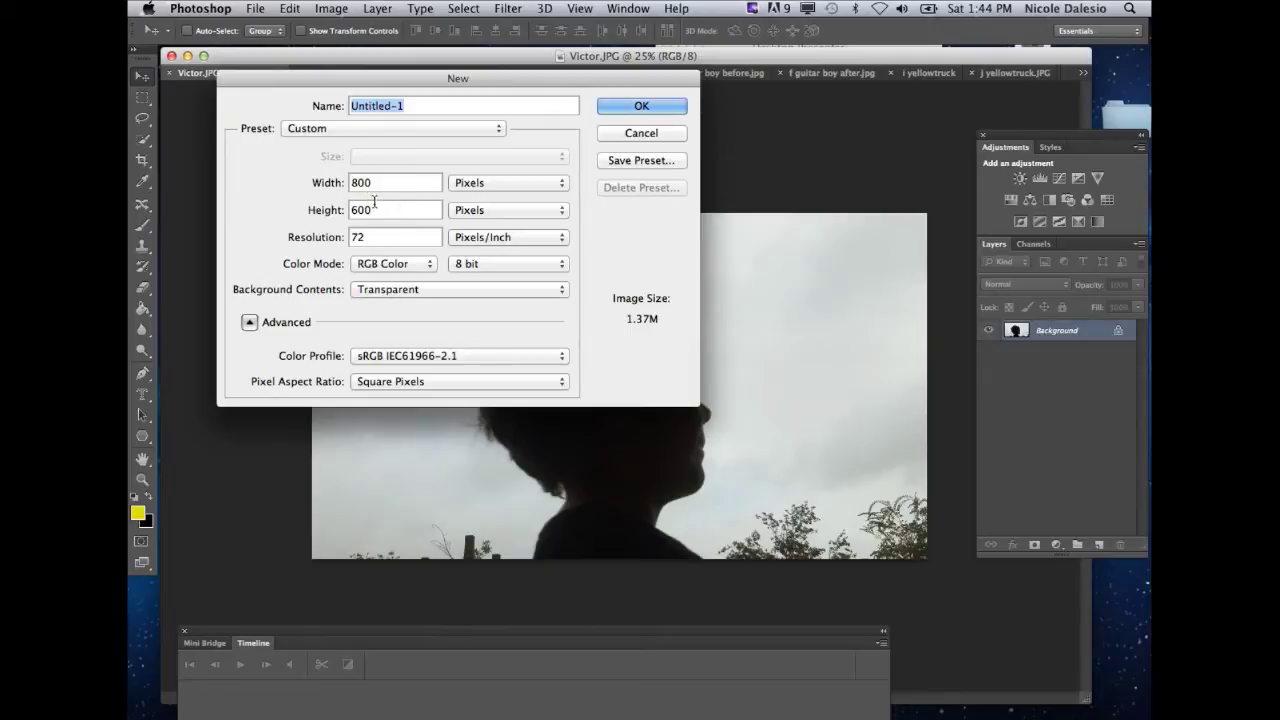
{"action": "left_click", "coordinate": [632, 113]}
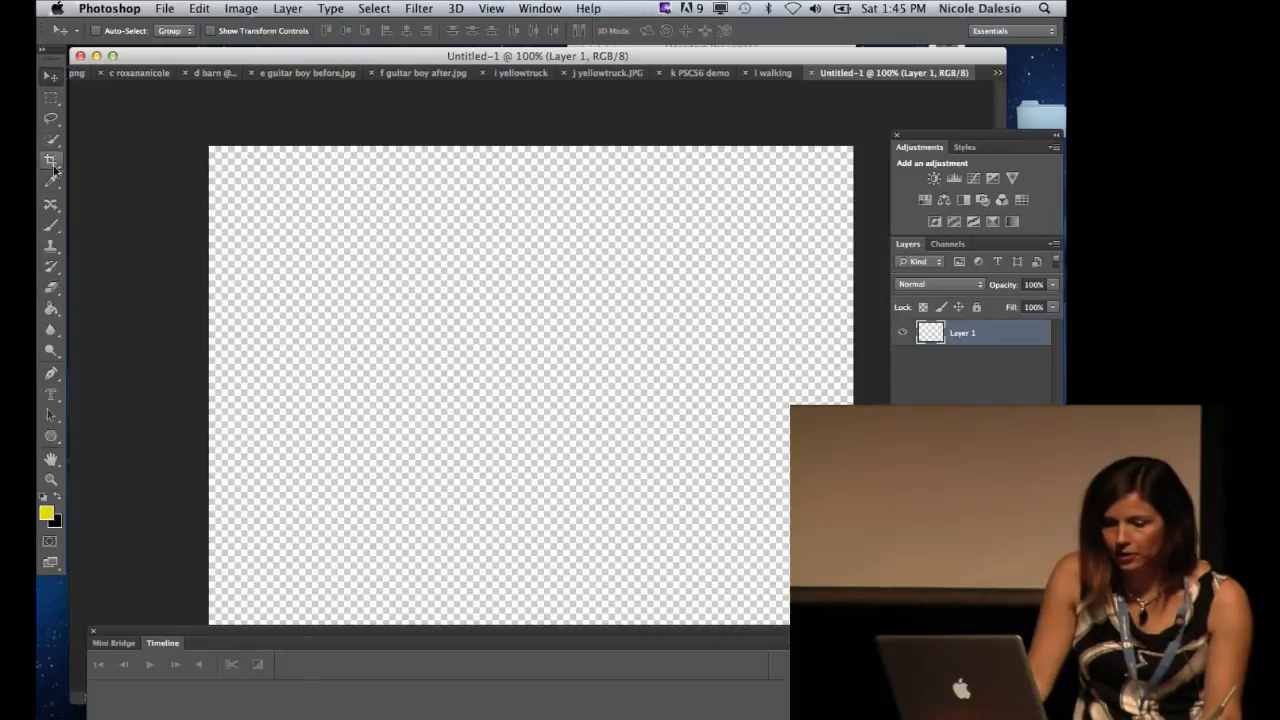
Drag a rainbow-preset gradient diagonally across Layer 1, then add a new empty Layer 2 above it.
{"action": "left_click", "coordinate": [51, 312]}
{"action": "right_click", "coordinate": [51, 312]}
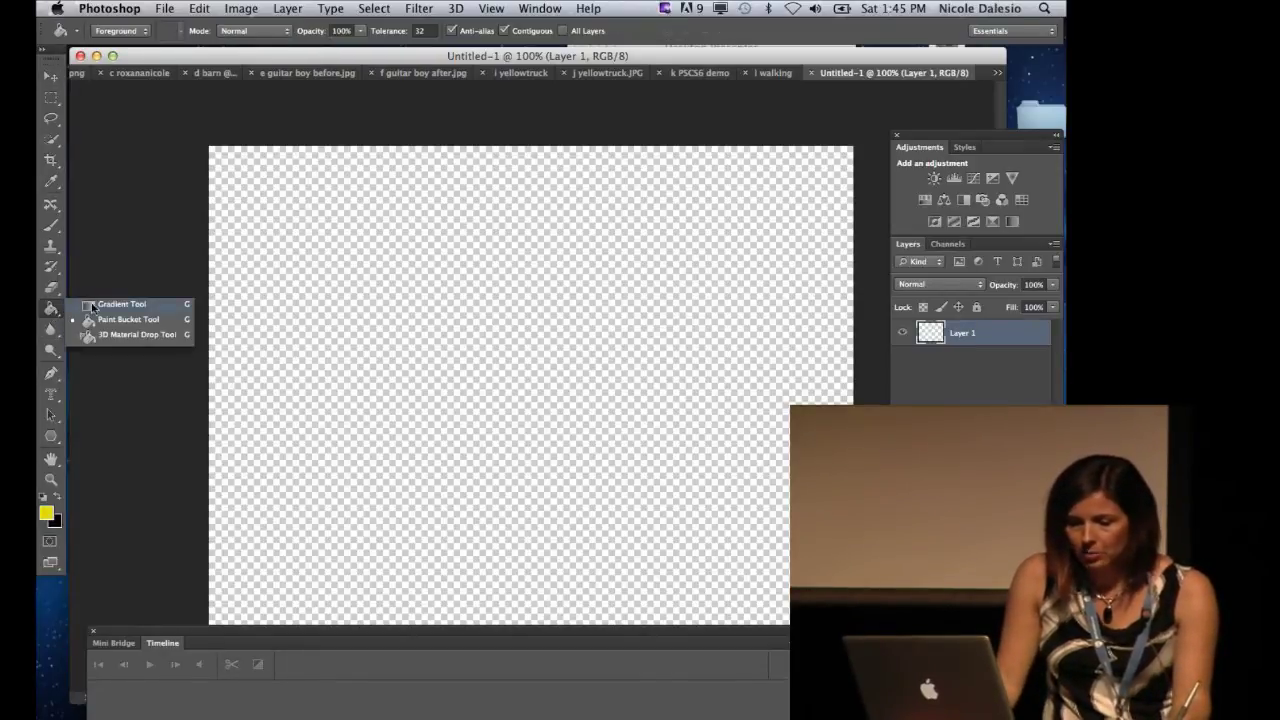
{"action": "left_click", "coordinate": [91, 305]}
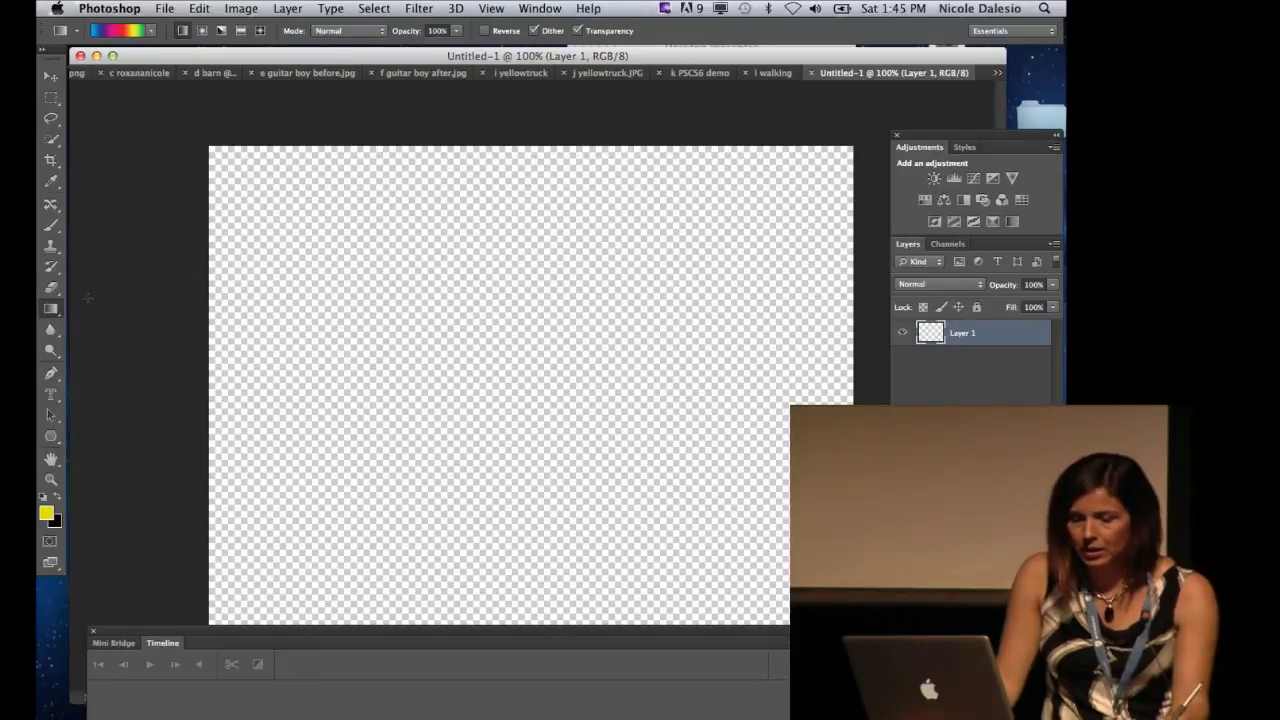
{"action": "left_click", "coordinate": [150, 31]}
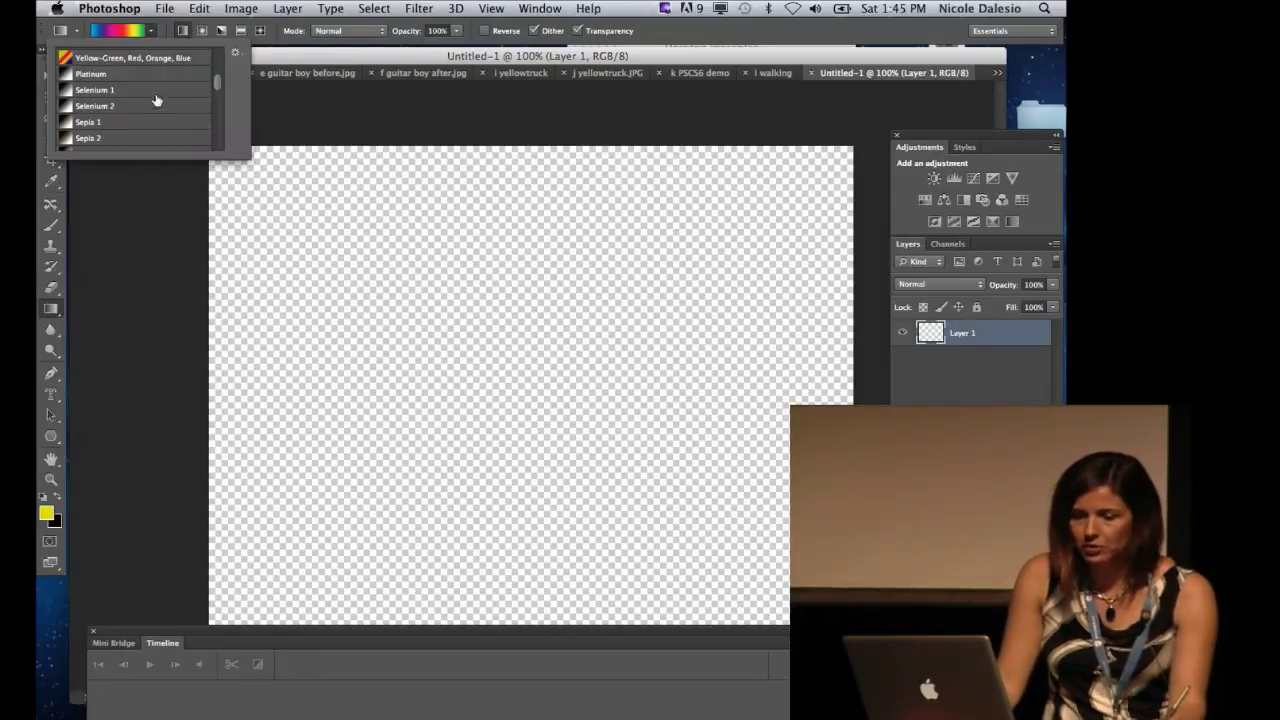
{"action": "left_click", "coordinate": [150, 33]}
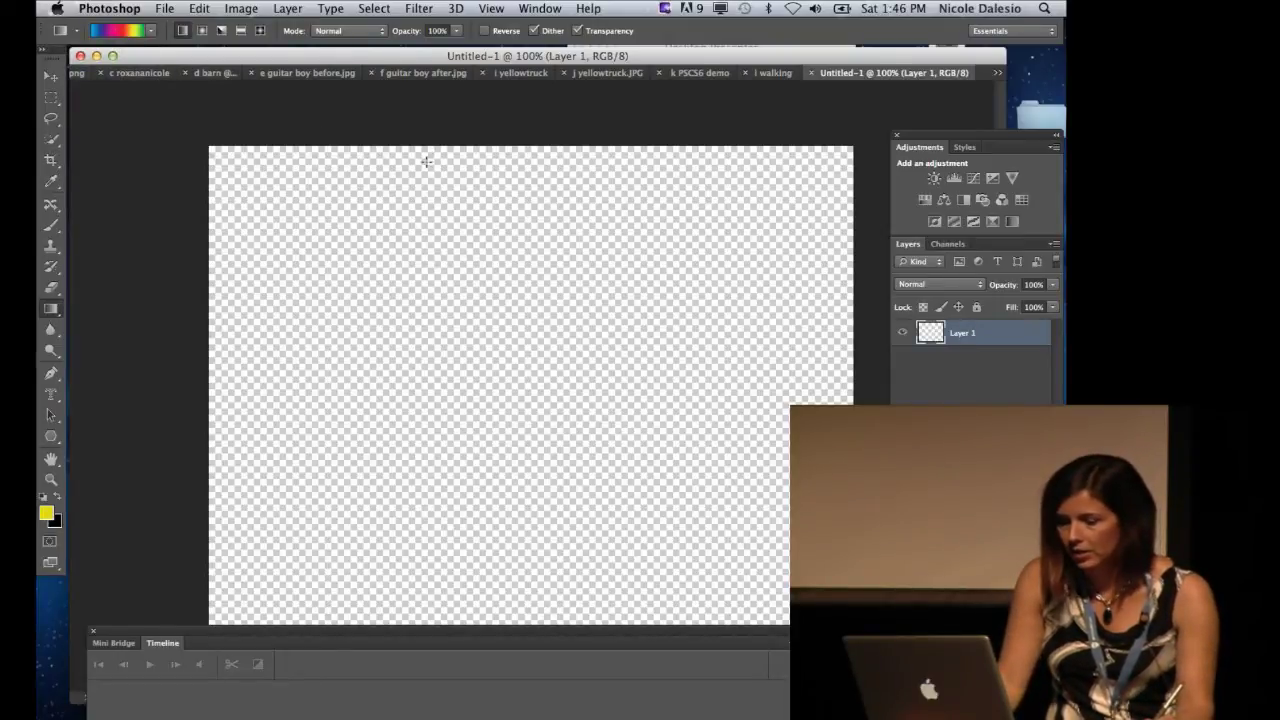
{"action": "left_click_drag", "start_coordinate": [421, 161], "coordinate": [576, 637]}
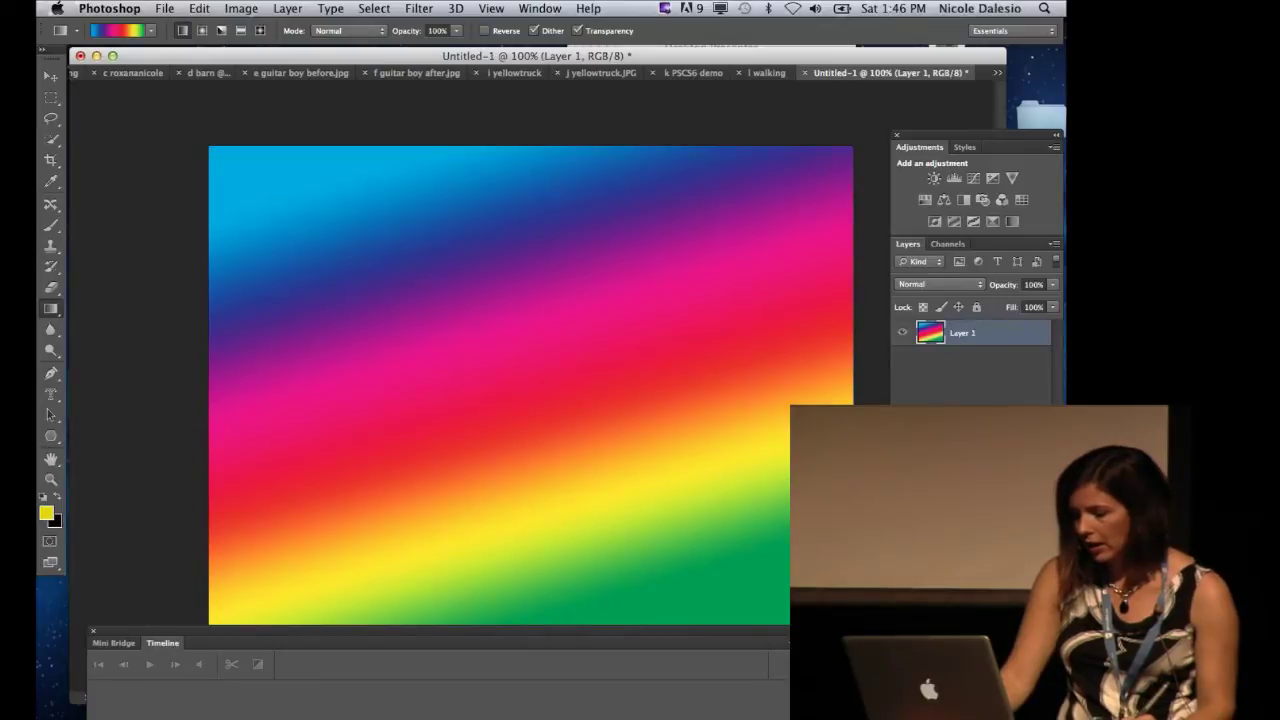
{"action": "key", "text": "alt+shift+super+n"}
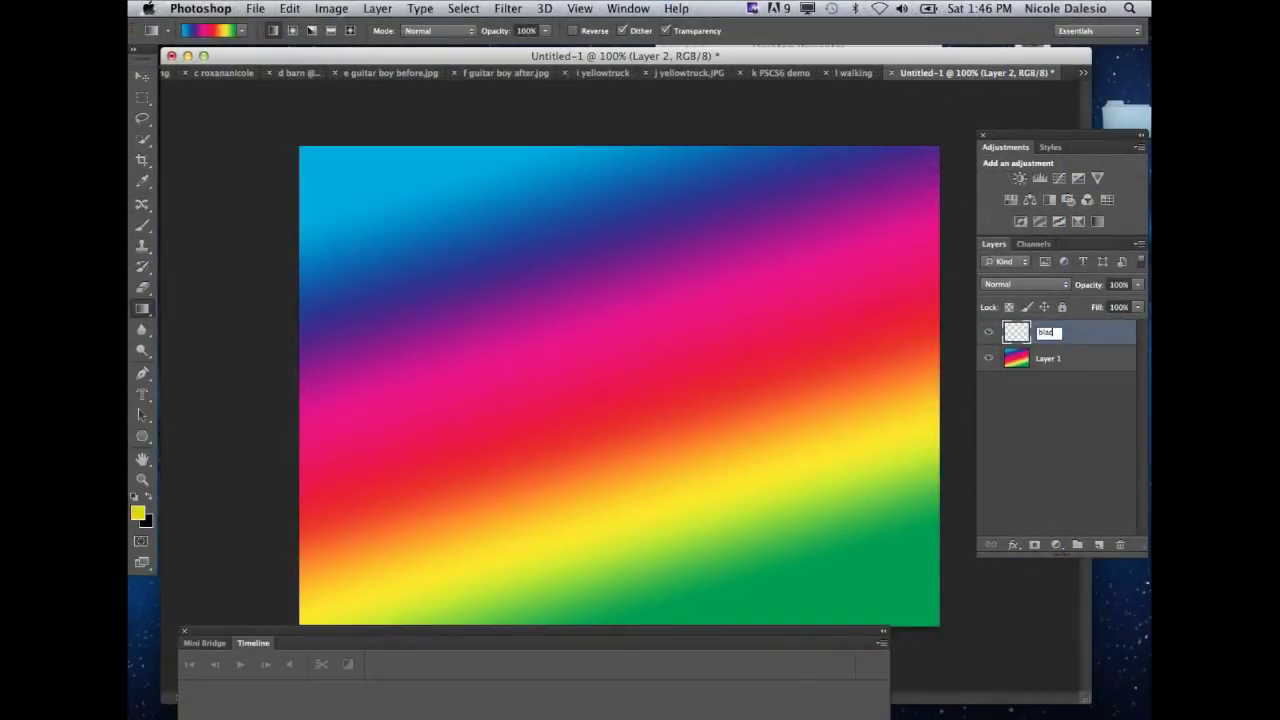
Name the new top layer 'black' and rename Layer 1 to 'rainbow', leaving black active.
{"action": "key", "text": "Return"}
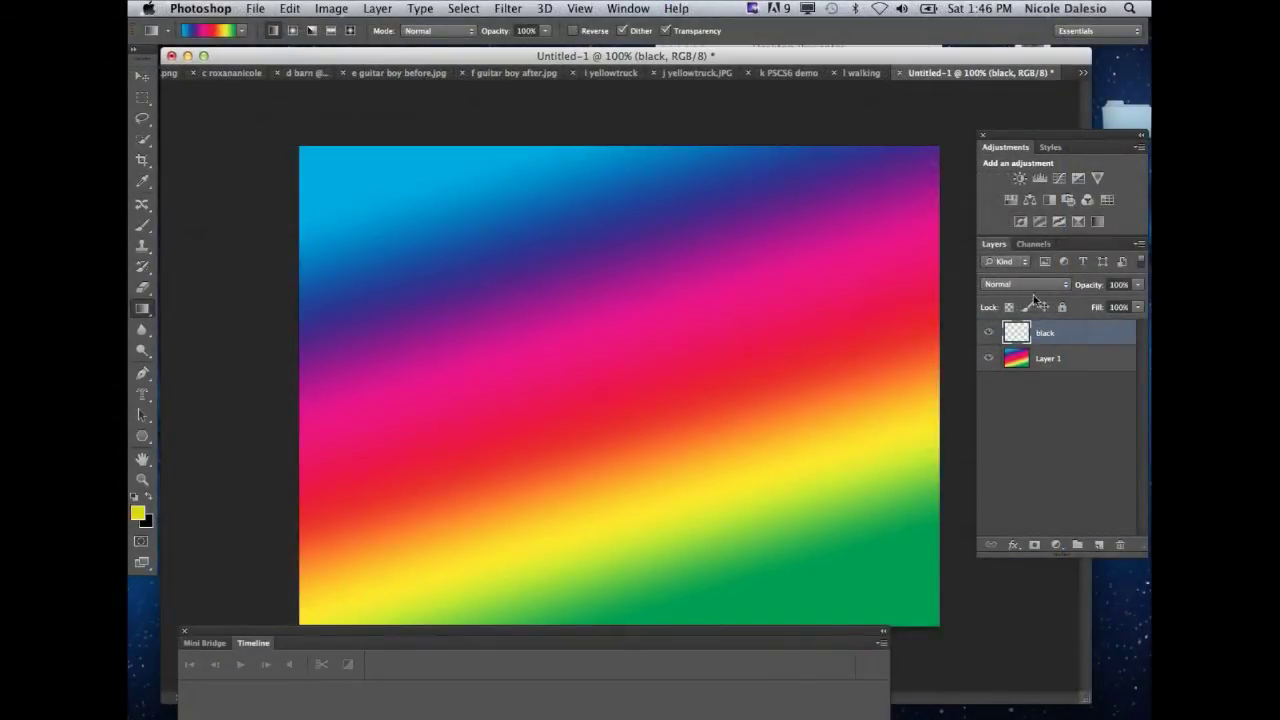
{"action": "double_click", "coordinate": [1042, 360]}
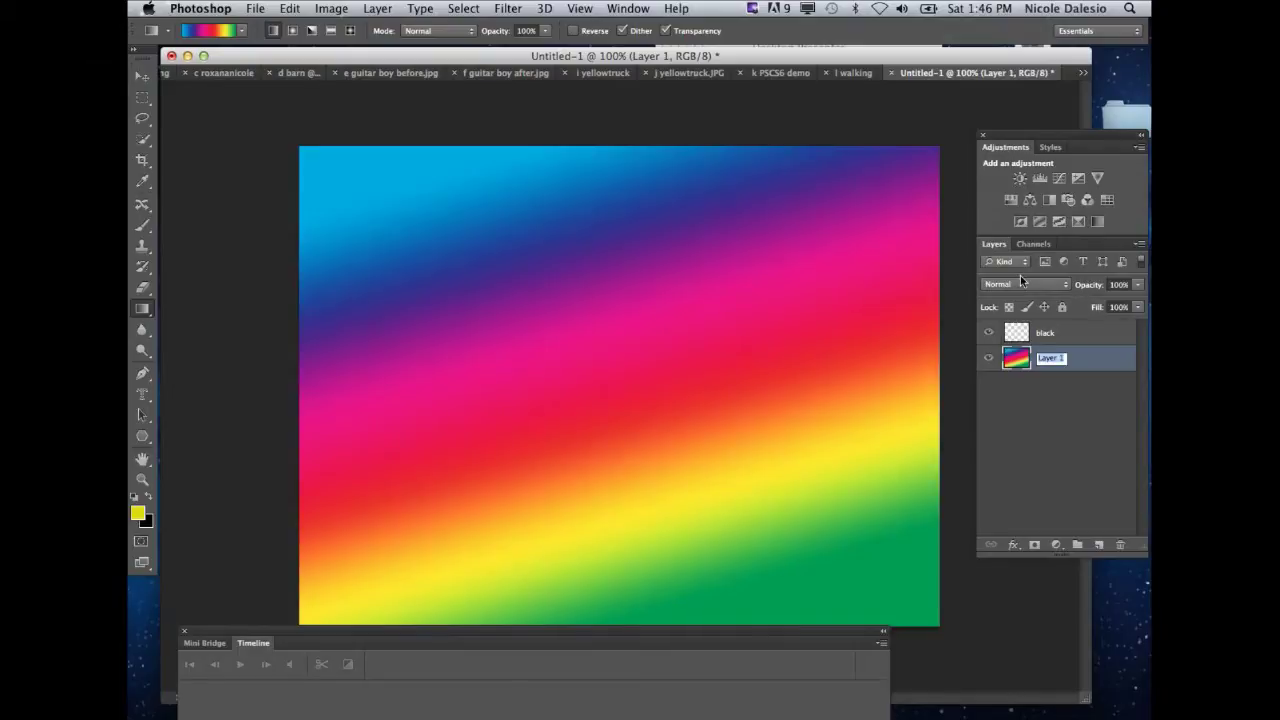
{"action": "type", "text": "rainbow"}
{"action": "key", "text": "Return"}
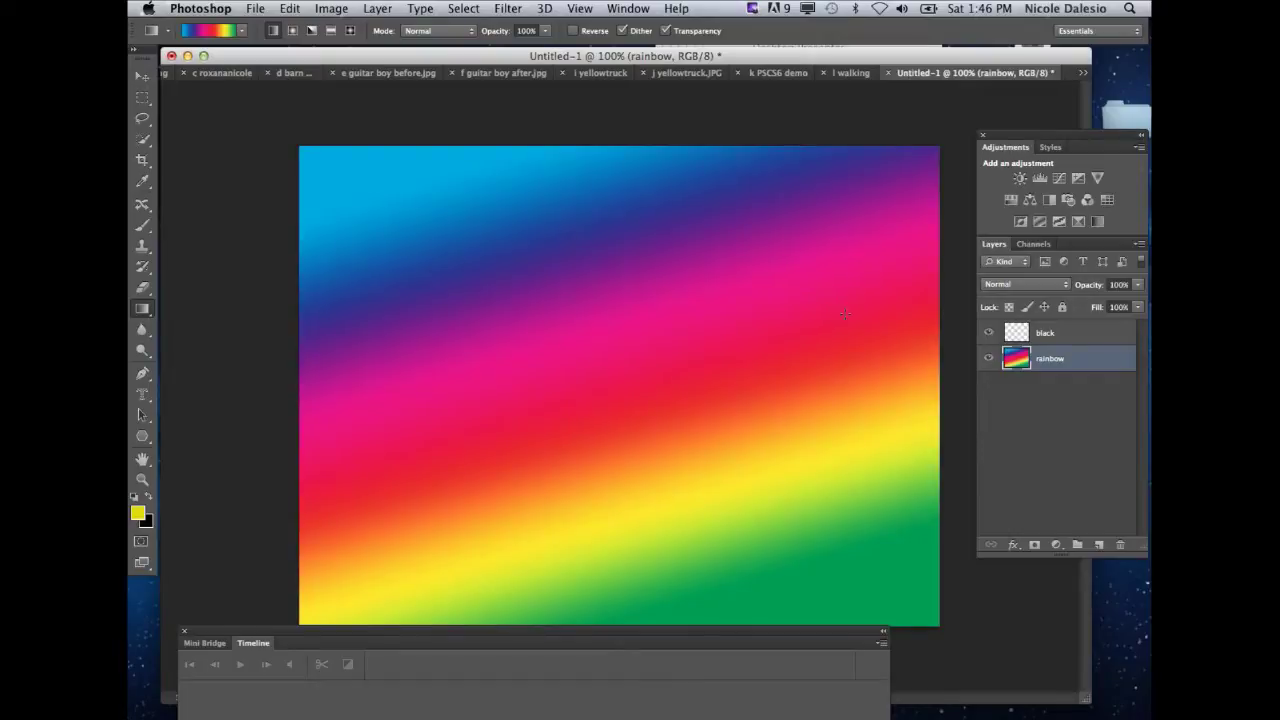
{"action": "left_click", "coordinate": [1062, 336]}
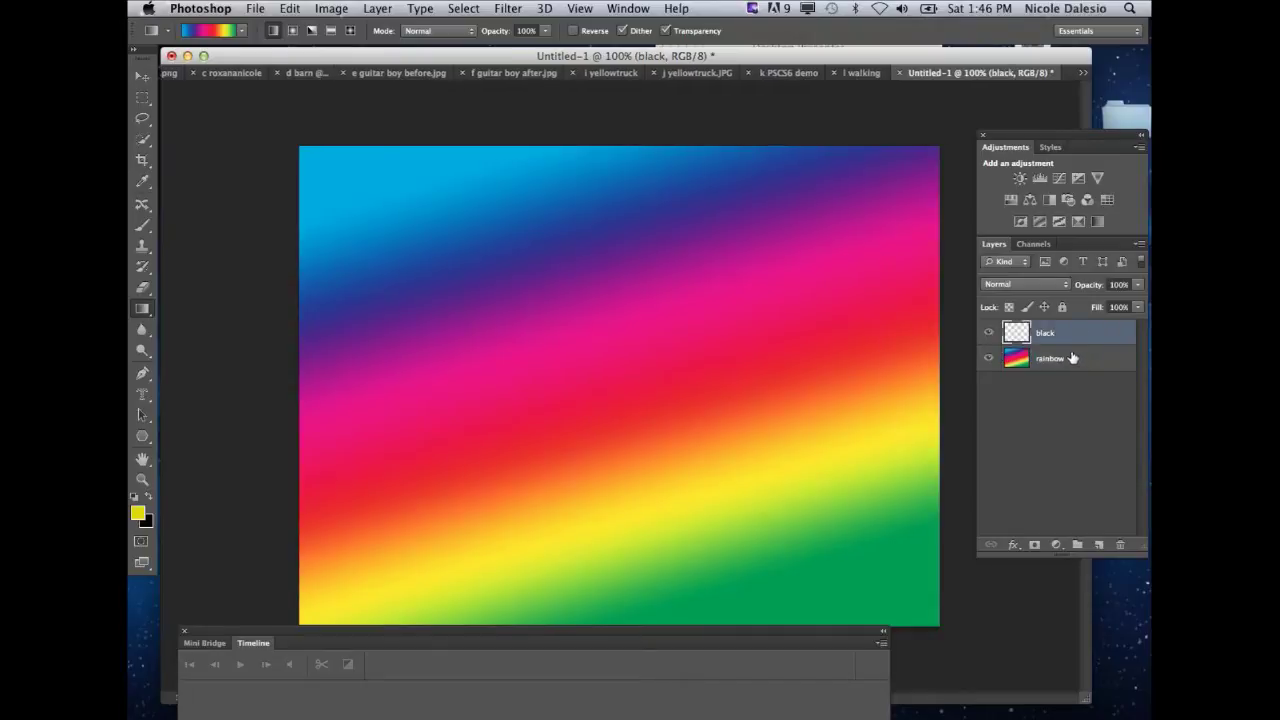
{"action": "left_click", "coordinate": [1071, 360]}
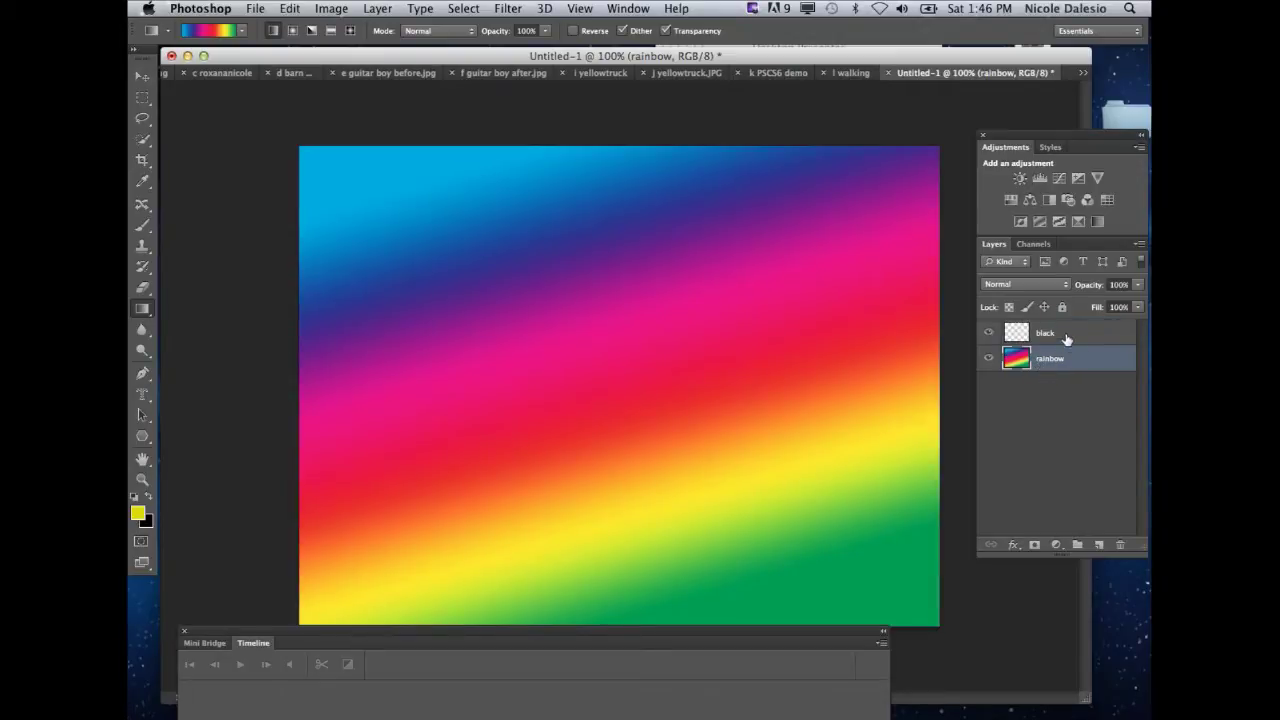
{"action": "left_click", "coordinate": [1065, 338]}
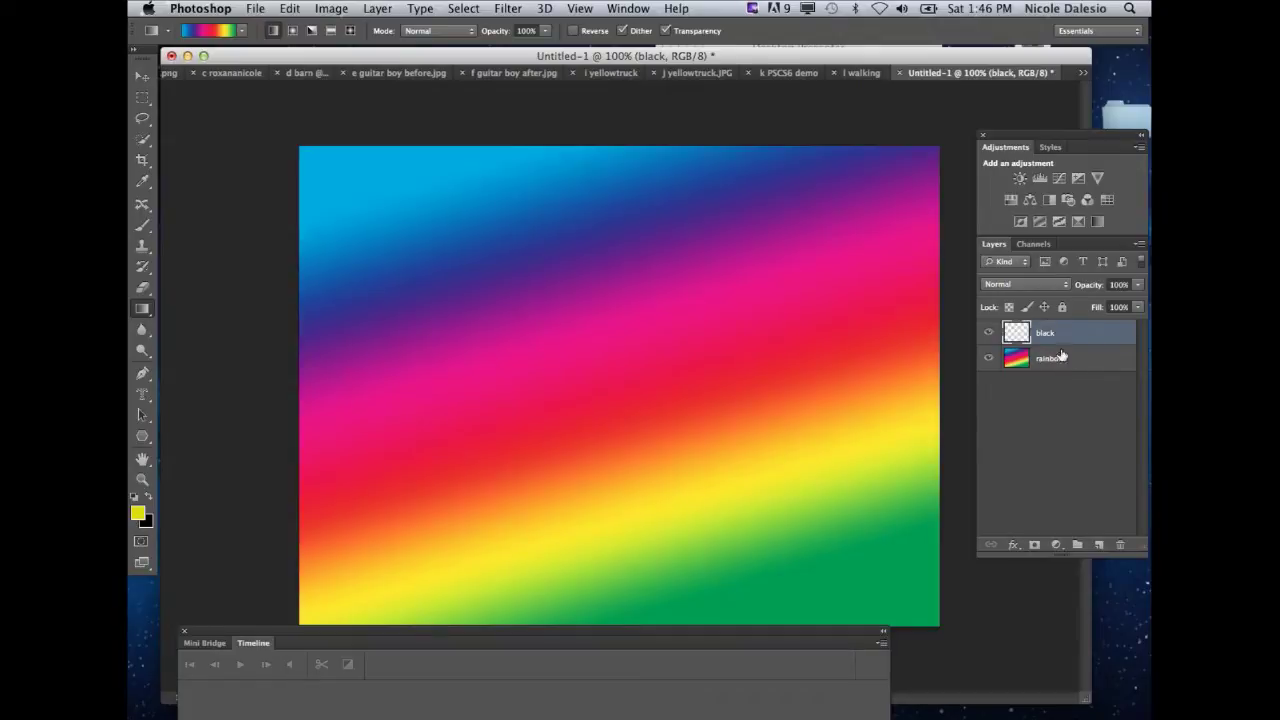
Make black the foreground colour and fill the black layer solid black with the Paint Bucket.
{"action": "left_click", "coordinate": [143, 312]}
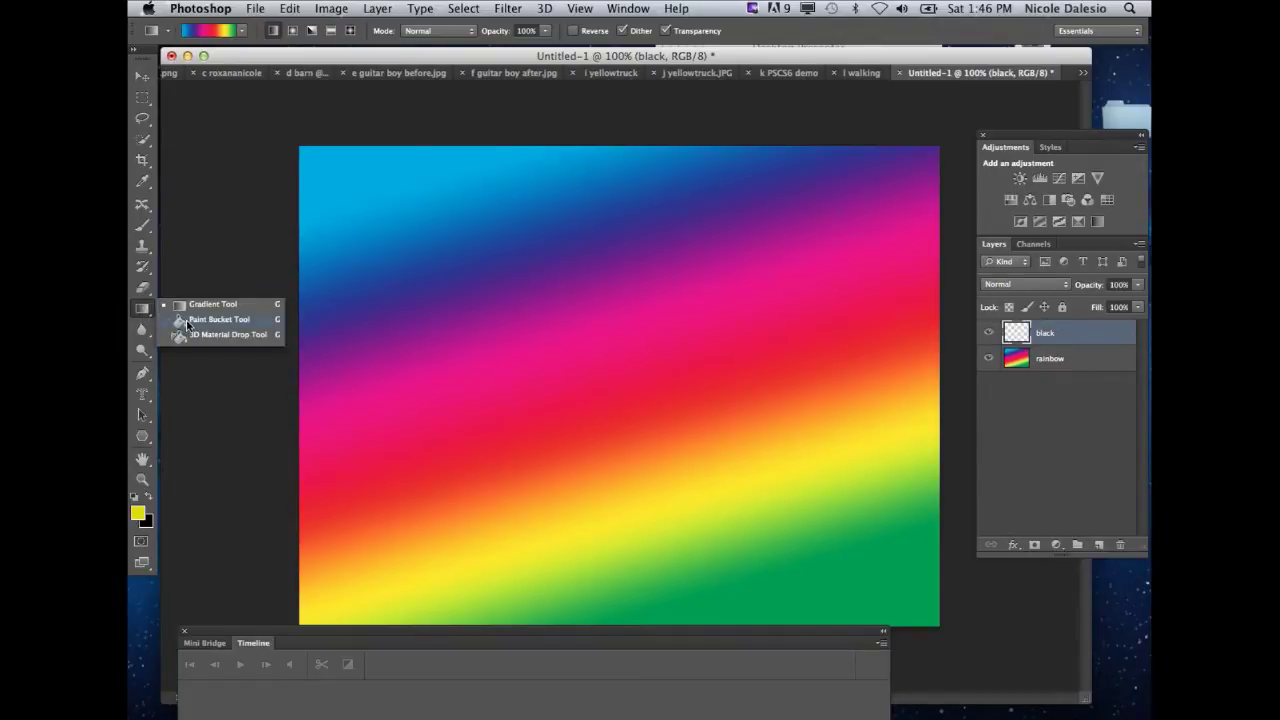
{"action": "left_click", "coordinate": [187, 321]}
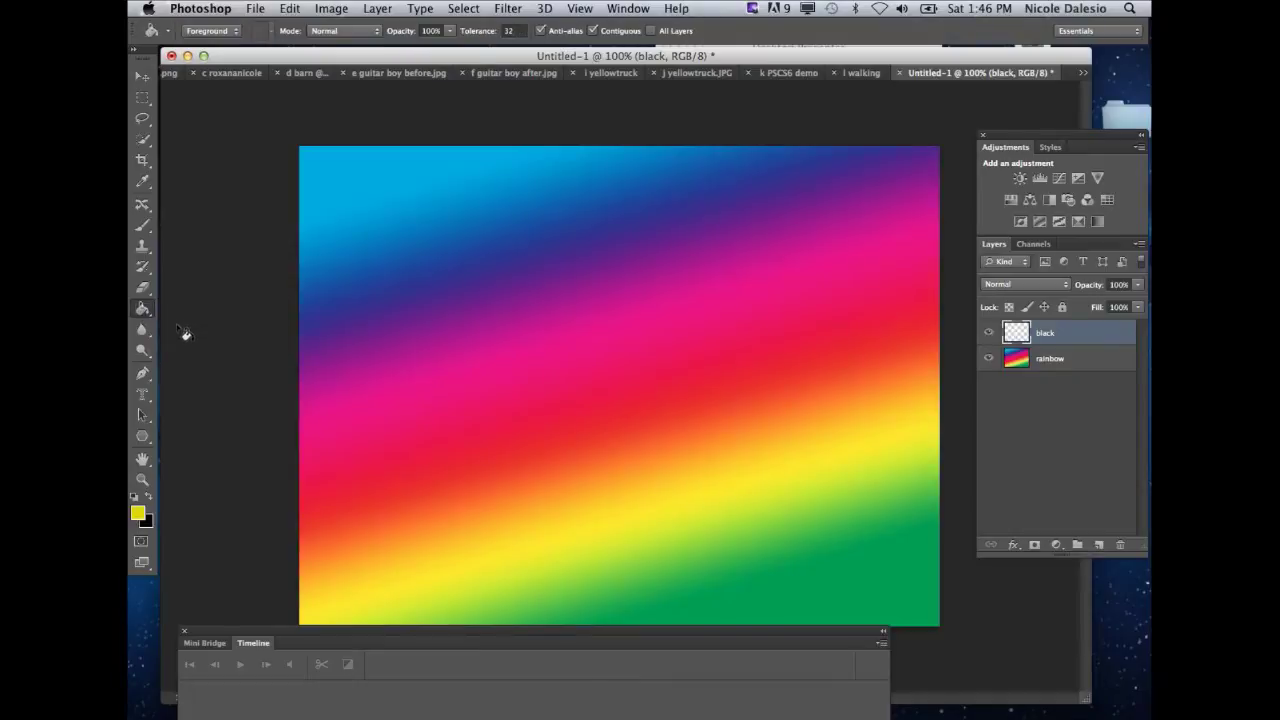
{"action": "left_click", "coordinate": [147, 499]}
{"action": "left_click", "coordinate": [148, 500]}
{"action": "left_click", "coordinate": [148, 500]}
{"action": "left_click", "coordinate": [138, 512]}
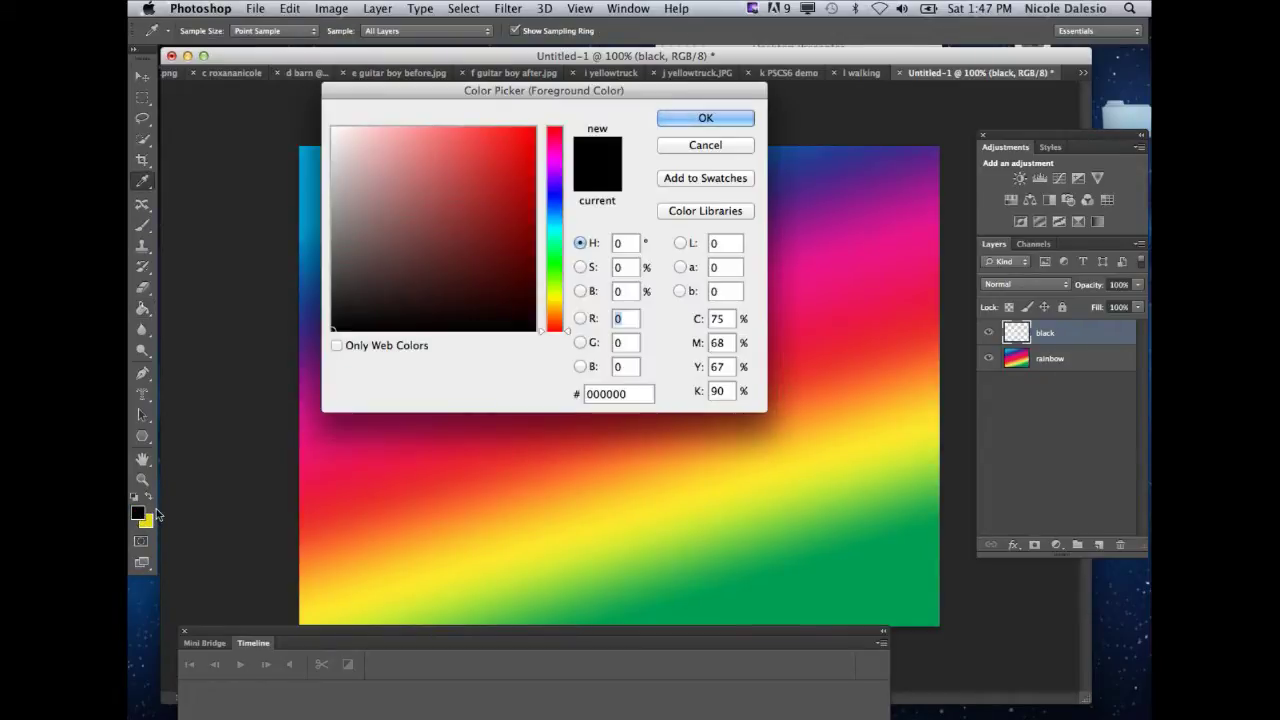
{"action": "left_click", "coordinate": [700, 145]}
{"action": "key", "text": "g"}
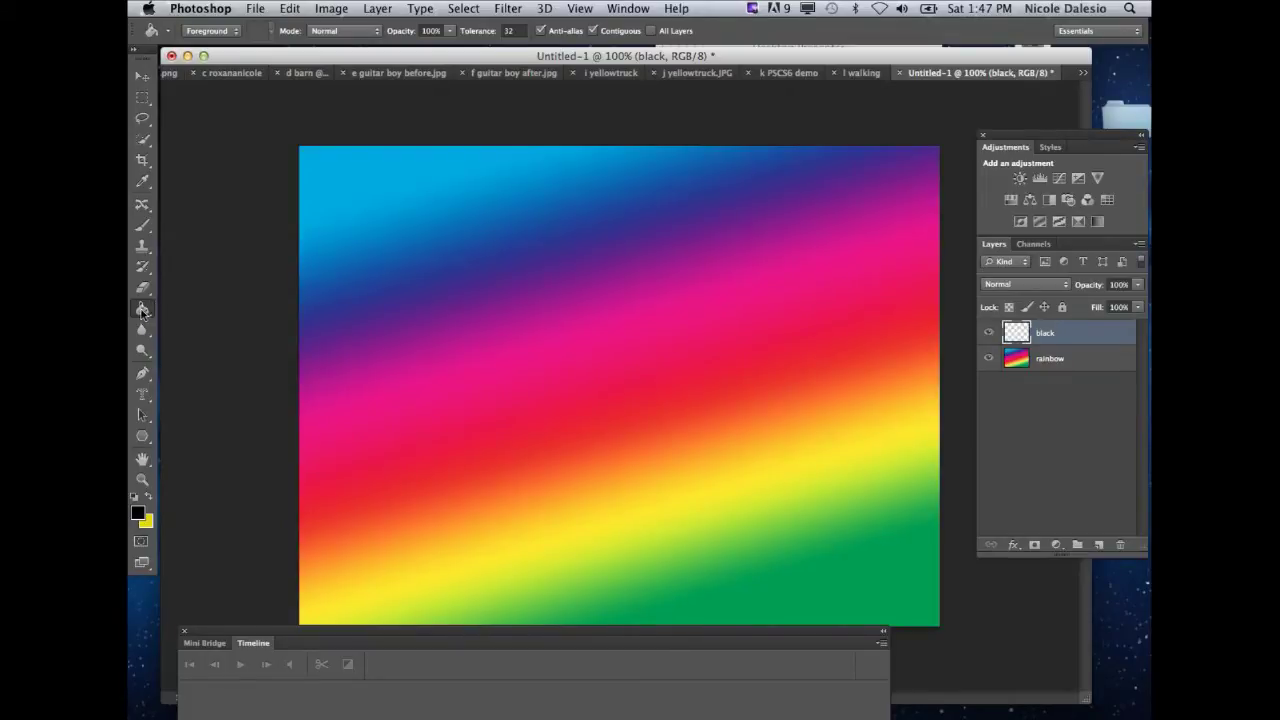
{"action": "left_click", "coordinate": [515, 296]}
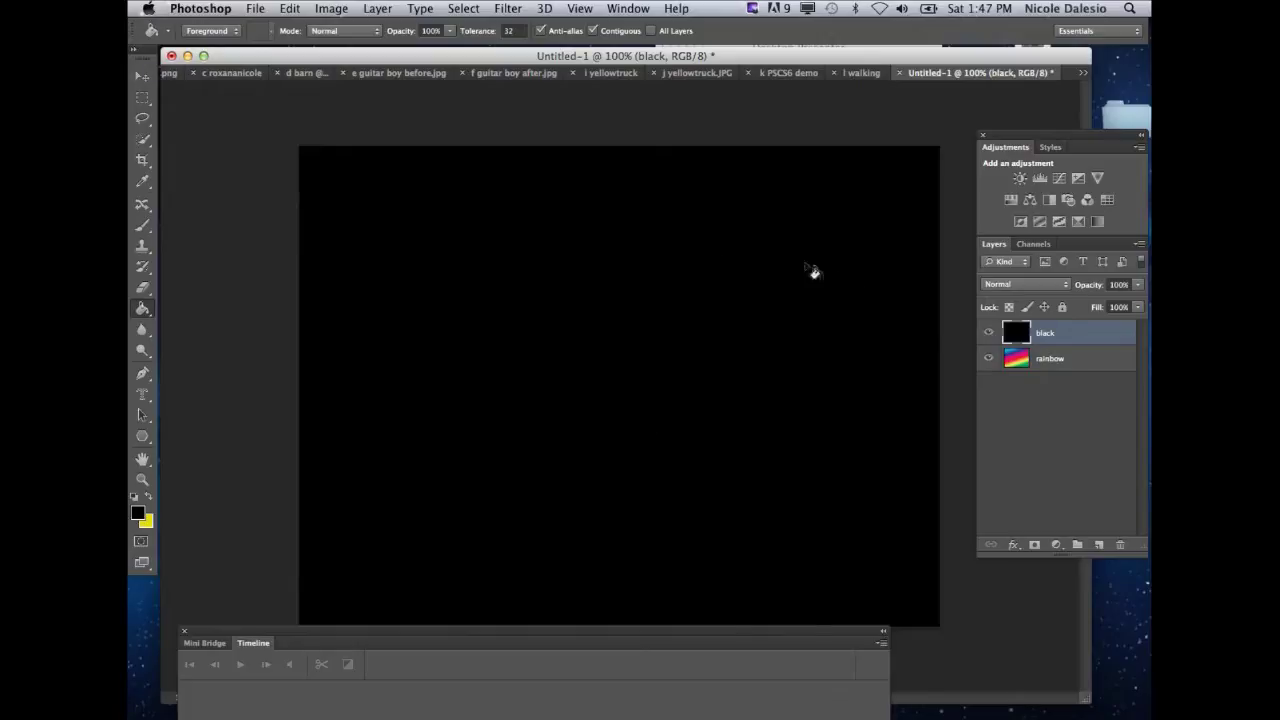
Toggle the black layer's visibility to check the rainbow, reselect the black layer, and choose the Eraser.
{"action": "left_click", "coordinate": [990, 336]}
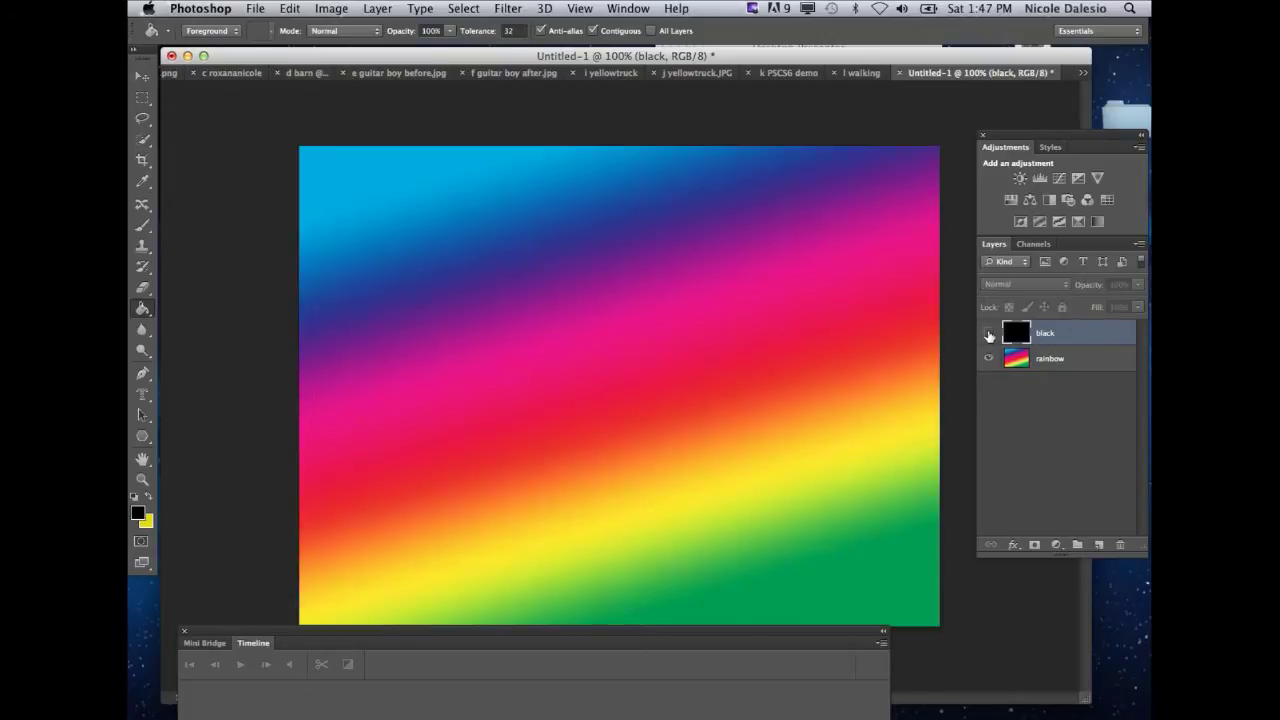
{"action": "left_click", "coordinate": [990, 336]}
{"action": "left_click", "coordinate": [990, 336]}
{"action": "left_click", "coordinate": [990, 336]}
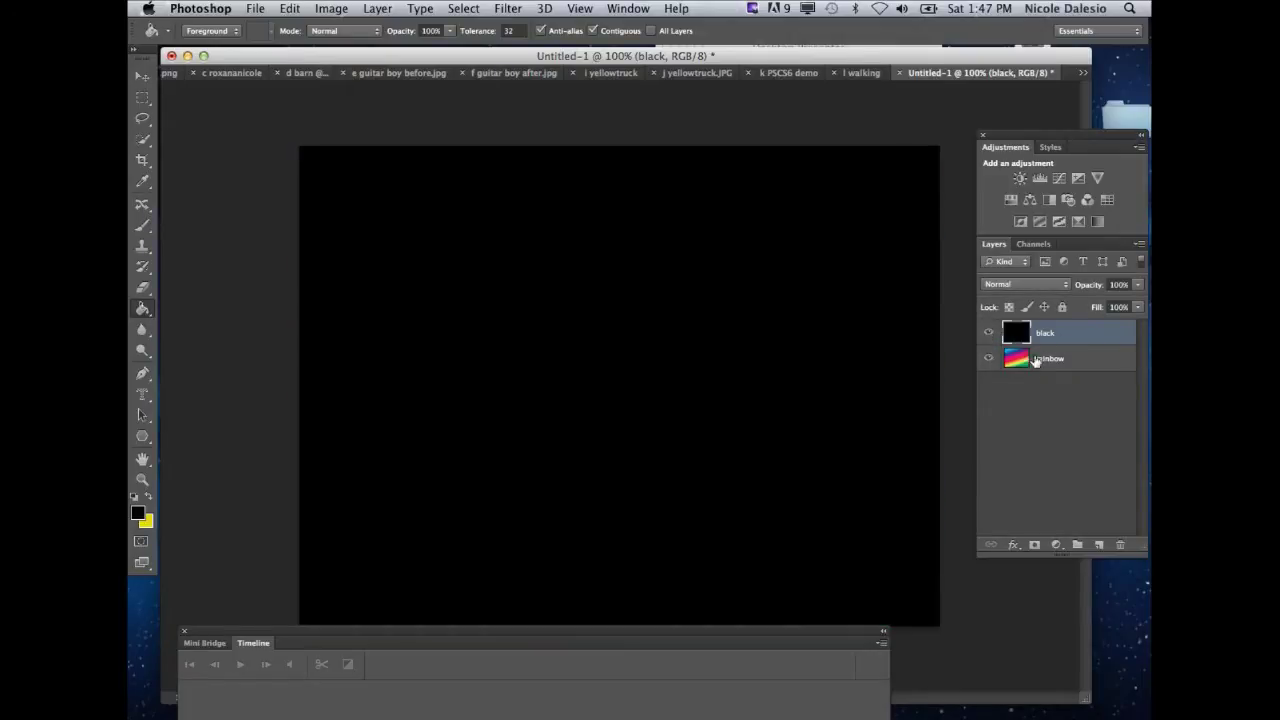
{"action": "left_click", "coordinate": [1050, 362]}
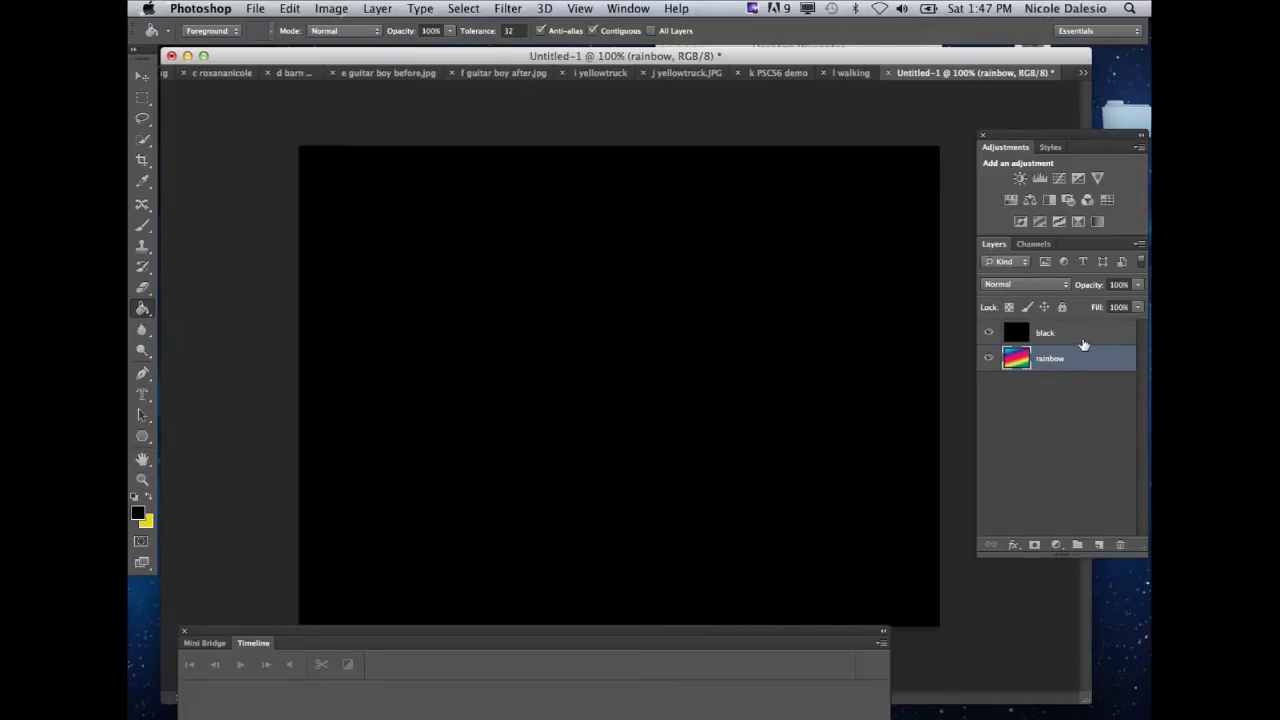
{"action": "left_click", "coordinate": [1070, 338]}
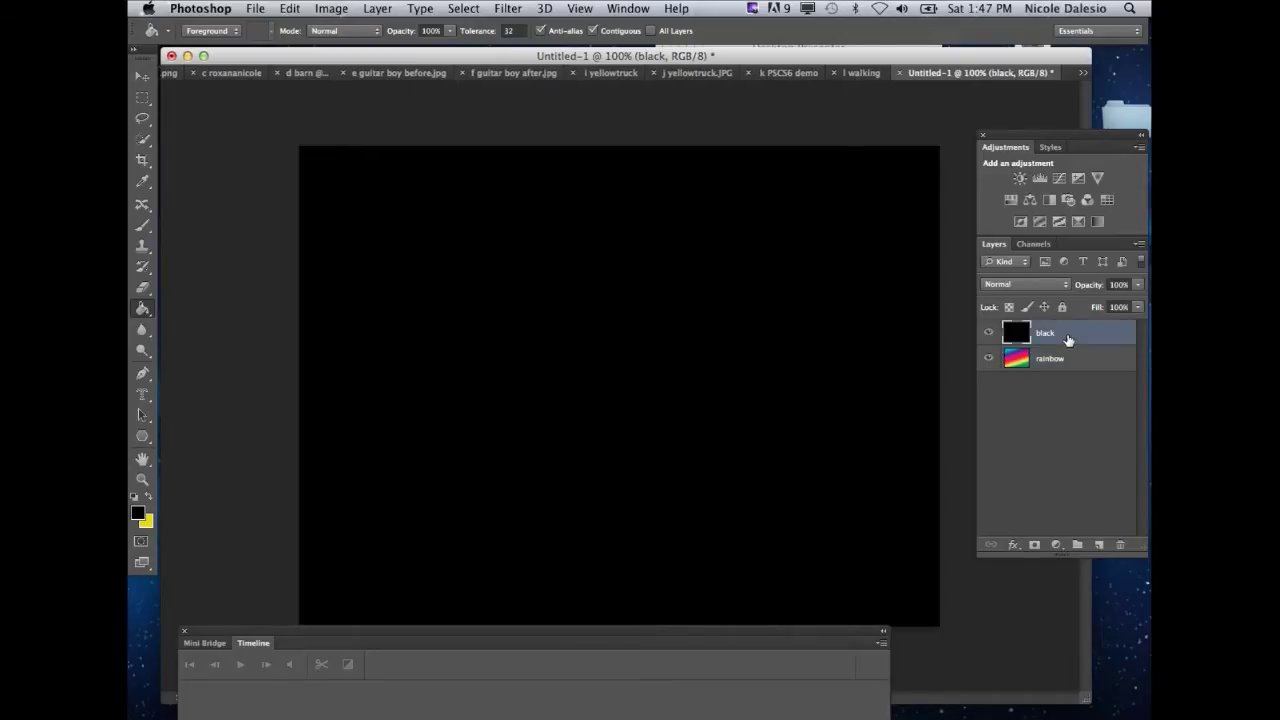
{"action": "left_click", "coordinate": [143, 288]}
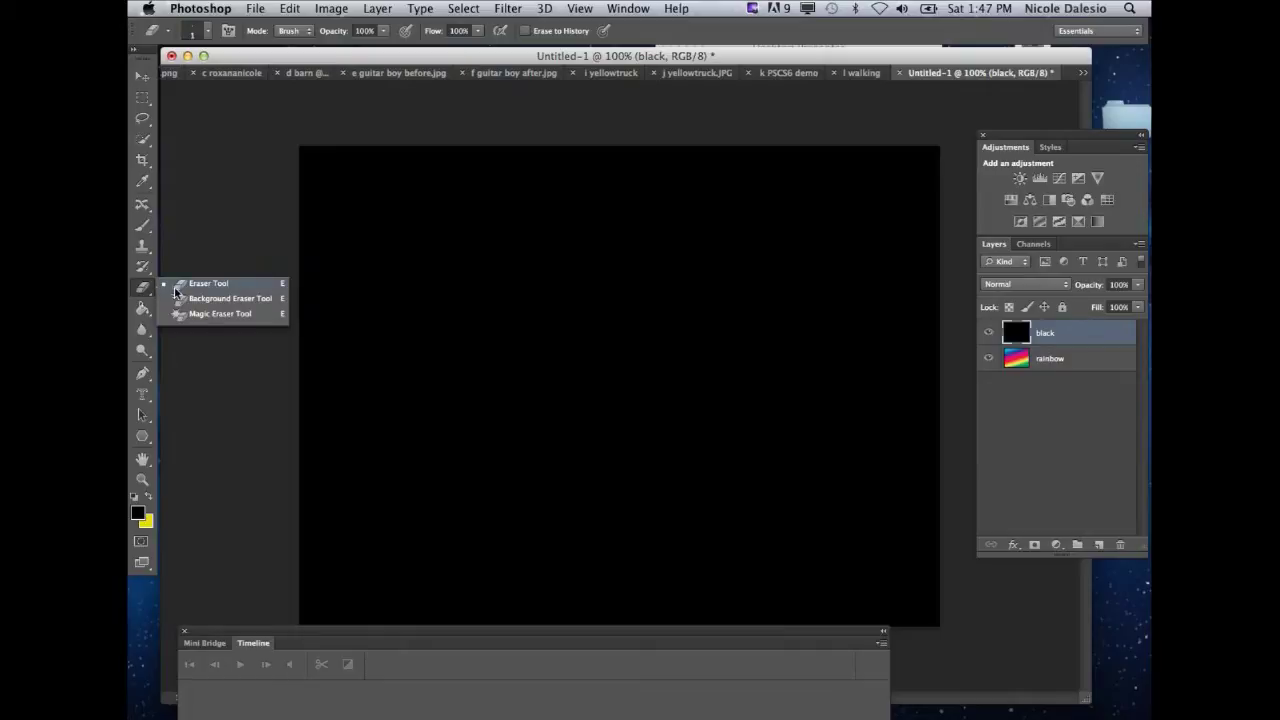
Set the plain Eraser's brush size to 5 px in the brush settings.
{"action": "left_click", "coordinate": [176, 285]}
{"action": "left_click", "coordinate": [208, 34]}
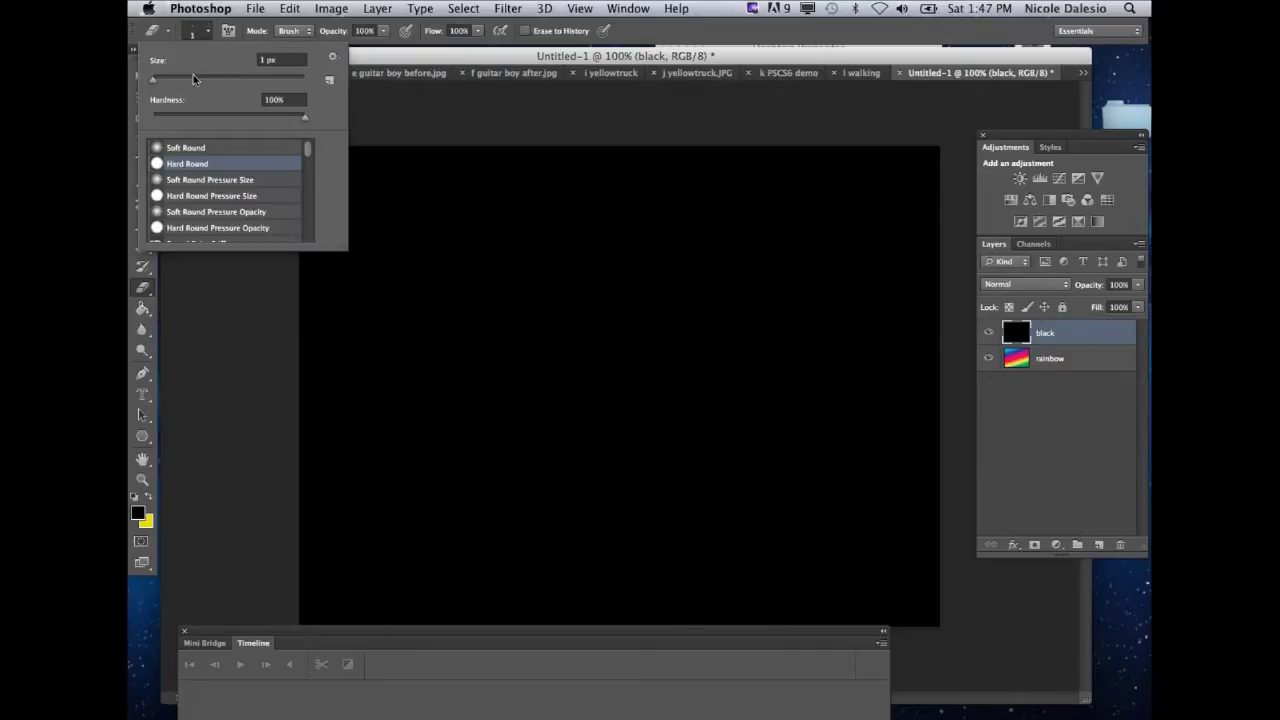
{"action": "mouse_move", "coordinate": [153, 83]}
{"action": "left_mouse_down"}
{"action": "mouse_move", "coordinate": [292, 80]}
{"action": "mouse_move", "coordinate": [152, 82]}
{"action": "left_mouse_up"}
{"action": "key", "text": "BackSpace"}
{"action": "type", "text": "5"}
{"action": "key", "text": "Return"}
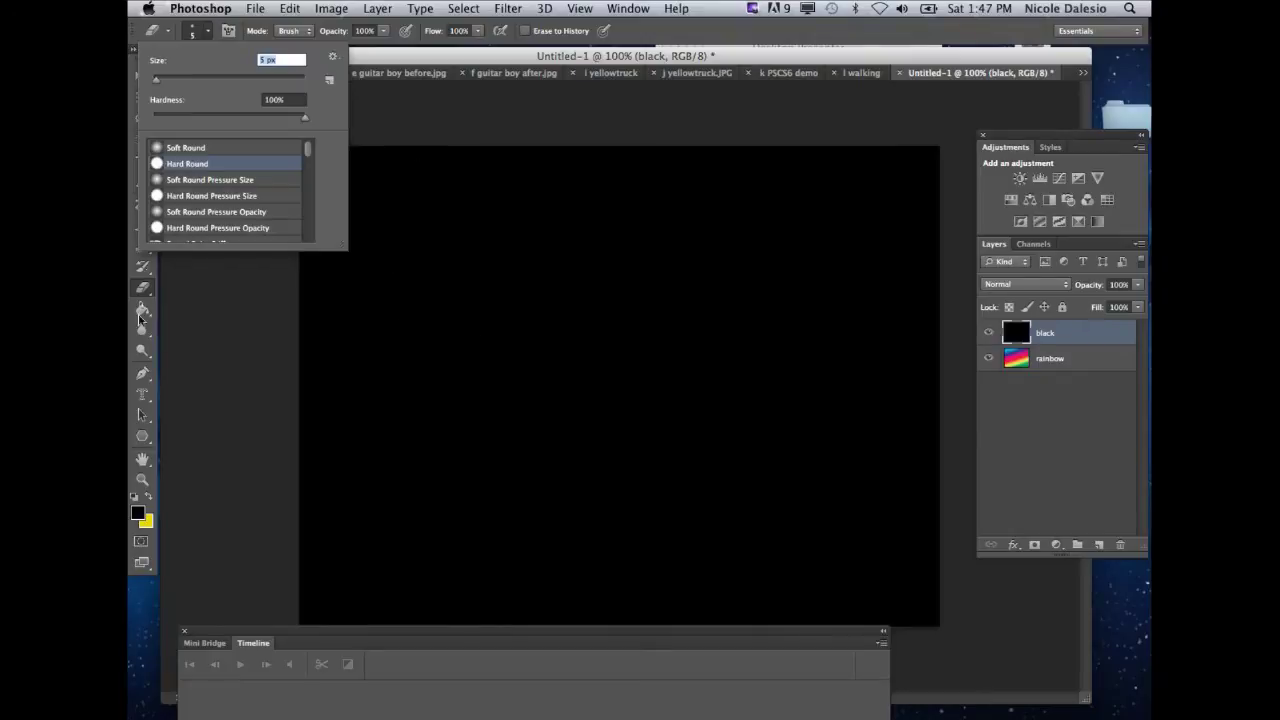
{"action": "left_click", "coordinate": [228, 355]}
Scratch 'Sratch Art' with a star and a wavy line through the black layer.
{"action": "mouse_move", "coordinate": [433, 249]}
{"action": "left_mouse_down"}
{"action": "mouse_move", "coordinate": [377, 233]}
{"action": "mouse_move", "coordinate": [421, 279]}
{"action": "mouse_move", "coordinate": [459, 362]}
{"action": "mouse_move", "coordinate": [377, 349]}
{"action": "left_mouse_up"}
{"action": "mouse_move", "coordinate": [488, 316]}
{"action": "left_mouse_down"}
{"action": "mouse_move", "coordinate": [499, 370]}
{"action": "mouse_move", "coordinate": [505, 329]}
{"action": "mouse_move", "coordinate": [553, 365]}
{"action": "mouse_move", "coordinate": [578, 337]}
{"action": "mouse_move", "coordinate": [616, 380]}
{"action": "left_mouse_up"}
{"action": "mouse_move", "coordinate": [618, 266]}
{"action": "left_mouse_down"}
{"action": "mouse_move", "coordinate": [621, 356]}
{"action": "mouse_move", "coordinate": [654, 370]}
{"action": "left_mouse_up"}
{"action": "mouse_move", "coordinate": [596, 306]}
{"action": "left_mouse_down"}
{"action": "mouse_move", "coordinate": [652, 303]}
{"action": "mouse_move", "coordinate": [716, 368]}
{"action": "left_mouse_up"}
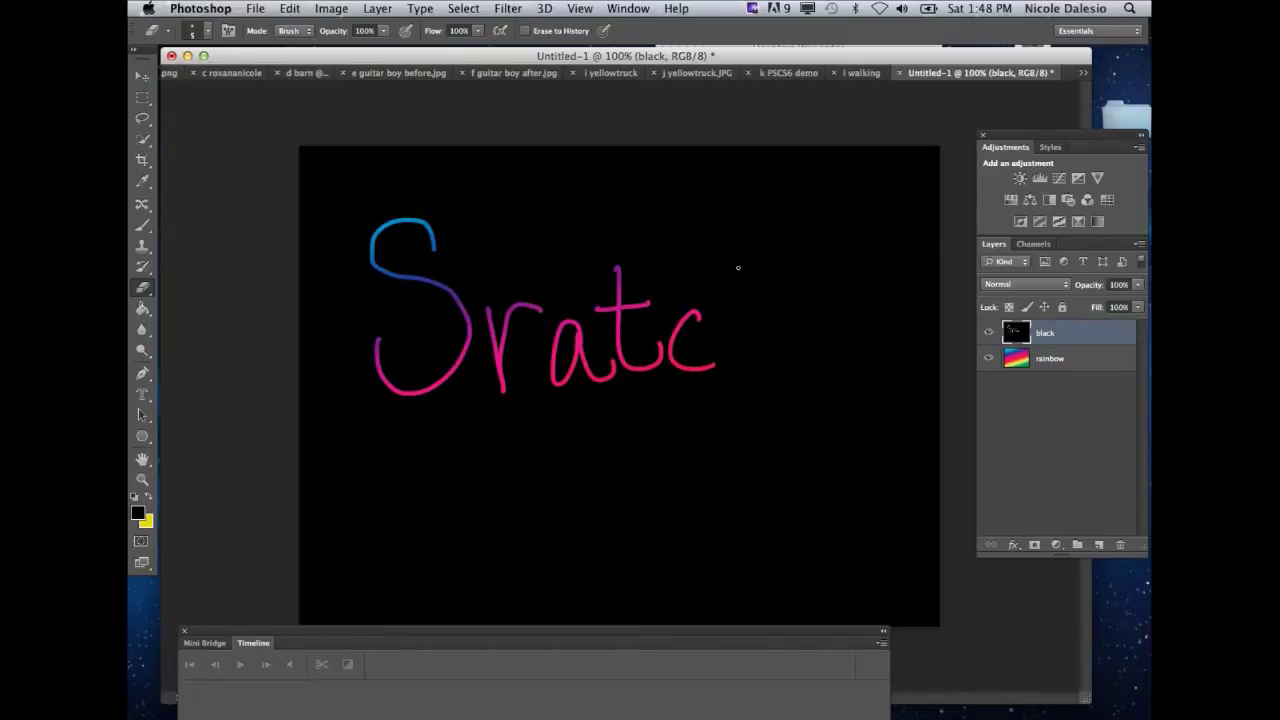
{"action": "mouse_move", "coordinate": [740, 266]}
{"action": "left_mouse_down"}
{"action": "mouse_move", "coordinate": [737, 375]}
{"action": "mouse_move", "coordinate": [790, 393]}
{"action": "left_mouse_up"}
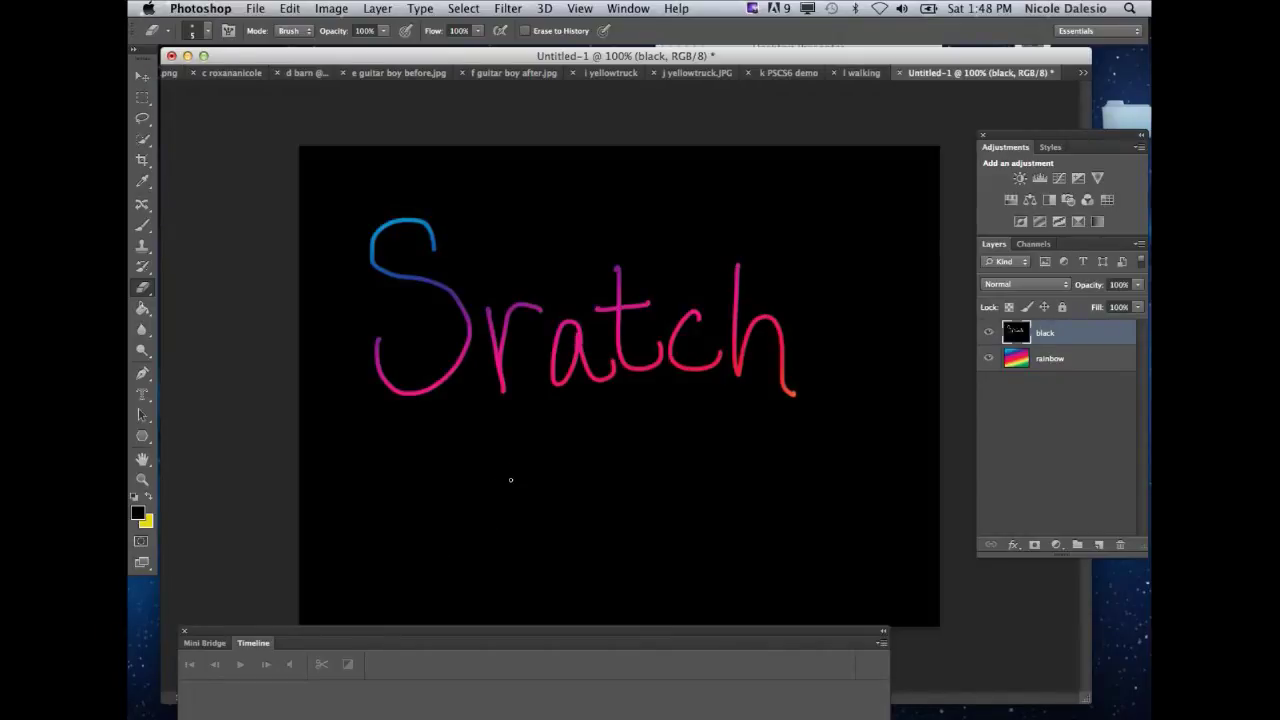
{"action": "left_click_drag", "start_coordinate": [486, 568], "coordinate": [564, 538]}
{"action": "left_click_drag", "start_coordinate": [496, 500], "coordinate": [546, 490]}
{"action": "mouse_move", "coordinate": [572, 484]}
{"action": "left_mouse_down"}
{"action": "mouse_move", "coordinate": [576, 494]}
{"action": "mouse_move", "coordinate": [628, 478]}
{"action": "left_mouse_up"}
{"action": "mouse_move", "coordinate": [654, 448]}
{"action": "left_mouse_down"}
{"action": "mouse_move", "coordinate": [654, 486]}
{"action": "mouse_move", "coordinate": [693, 513]}
{"action": "left_mouse_up"}
{"action": "left_click_drag", "start_coordinate": [628, 486], "coordinate": [693, 474]}
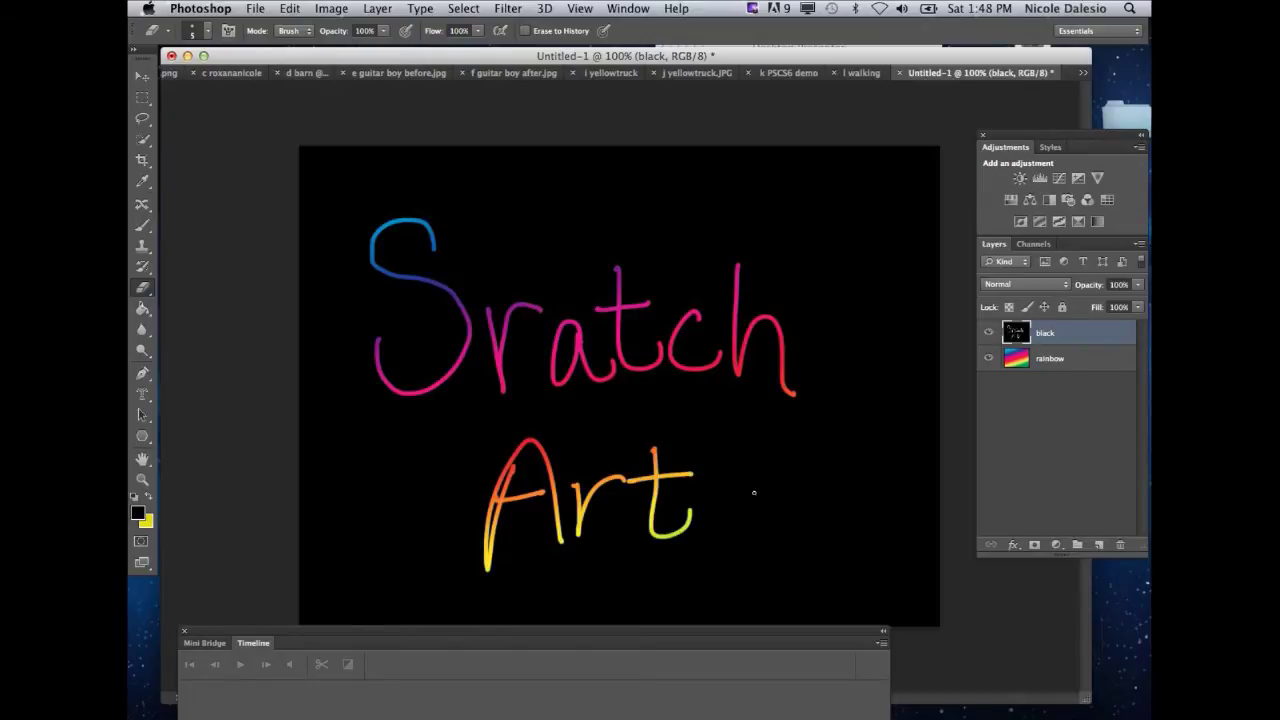
{"action": "mouse_move", "coordinate": [763, 528]}
{"action": "left_mouse_down"}
{"action": "mouse_move", "coordinate": [829, 486]}
{"action": "mouse_move", "coordinate": [775, 515]}
{"action": "left_mouse_up"}
{"action": "mouse_move", "coordinate": [837, 211]}
{"action": "left_mouse_down"}
{"action": "mouse_move", "coordinate": [629, 189]}
{"action": "mouse_move", "coordinate": [476, 224]}
{"action": "left_mouse_up"}
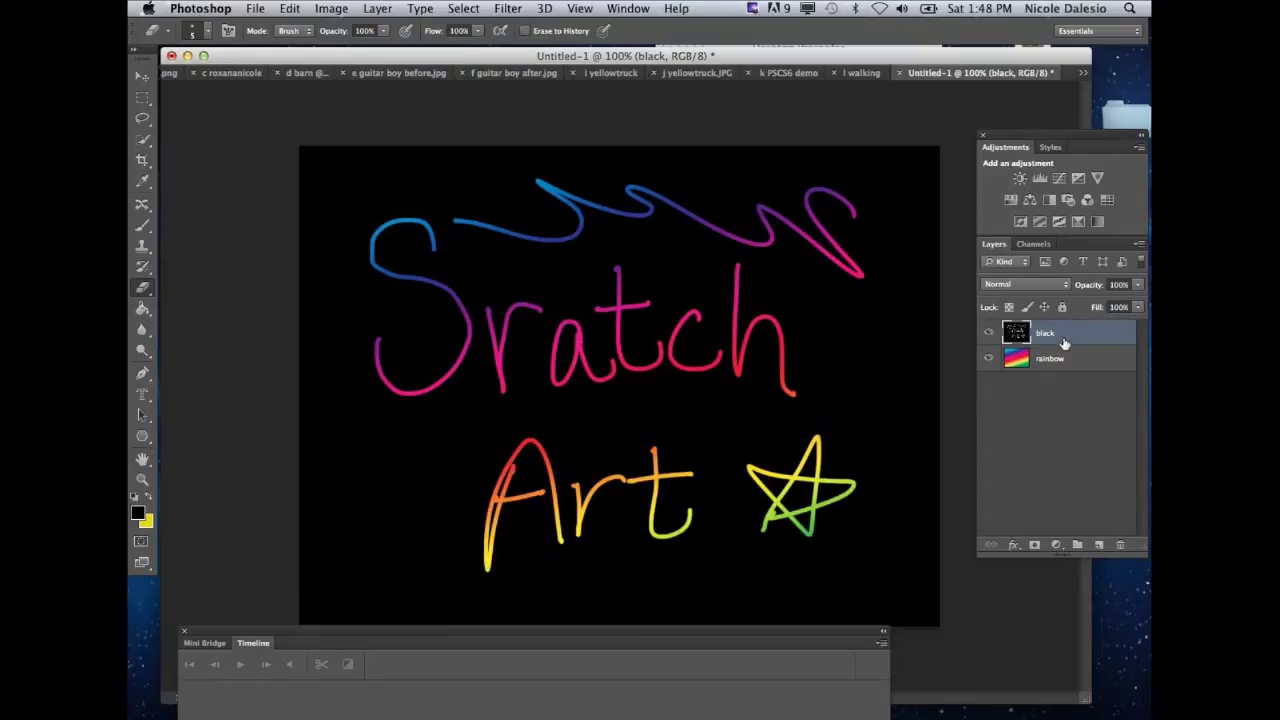
Delete the black layer, undo the deletion, then delete it again.
{"action": "key", "text": "Delete"}
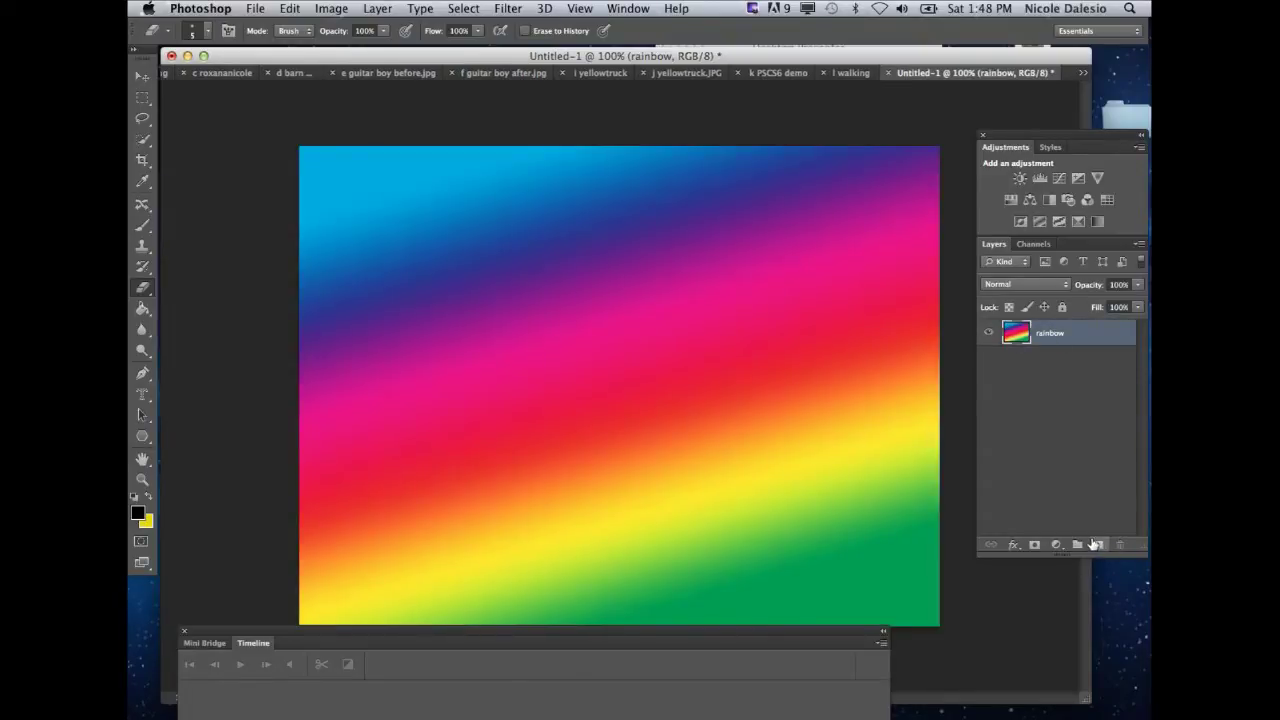
{"action": "key", "text": "super+z"}
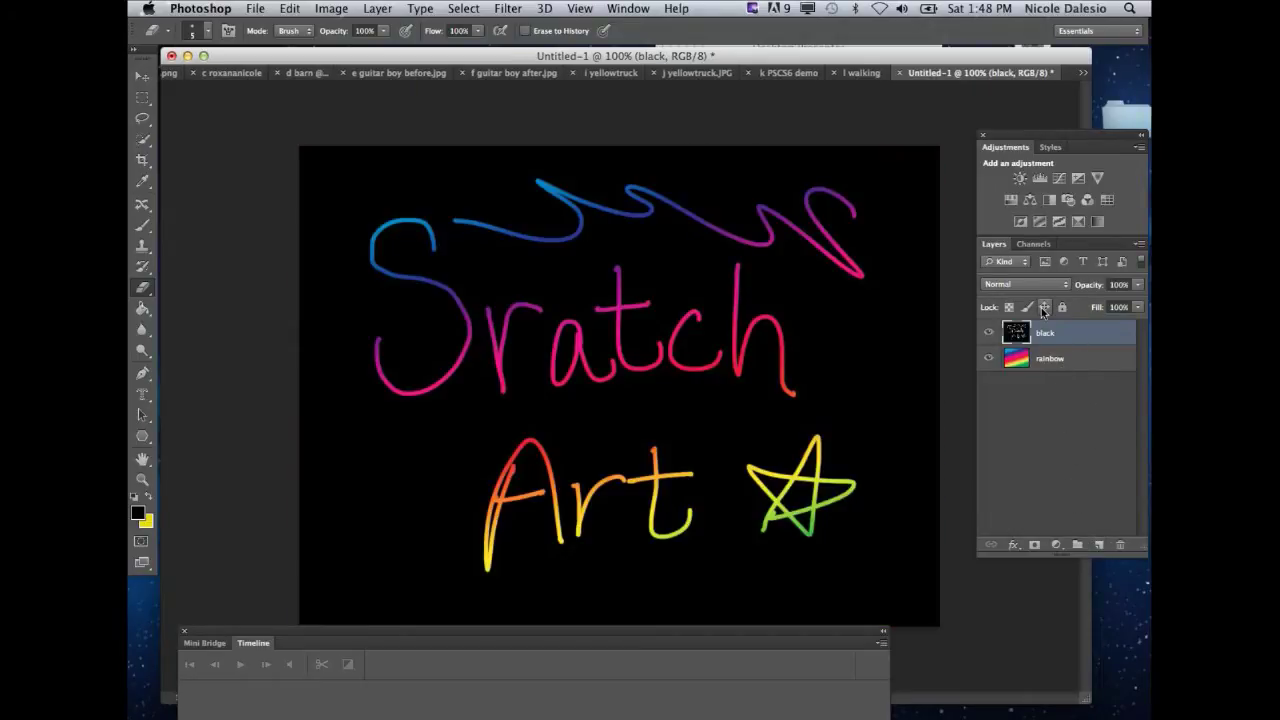
{"action": "key", "text": "BackSpace"}
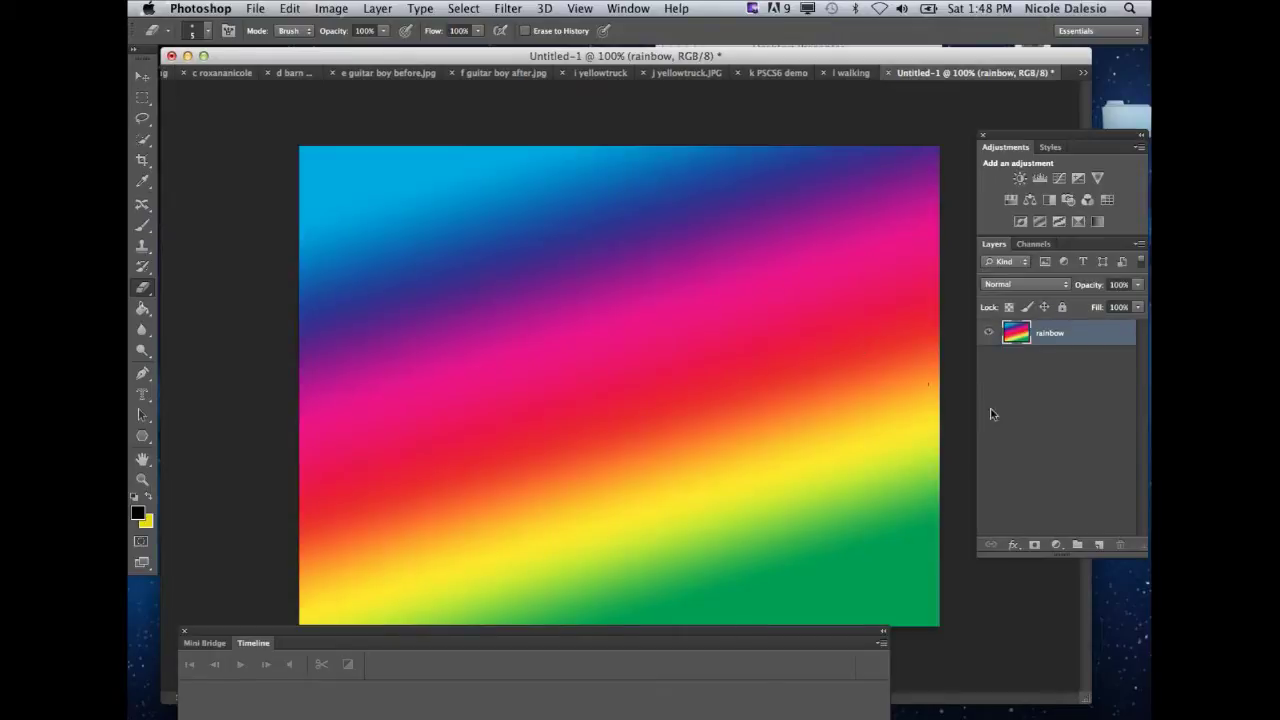
Add a new Layer 1 above rainbow and fill it solid black with the Paint Bucket.
{"action": "left_click", "coordinate": [1098, 544]}
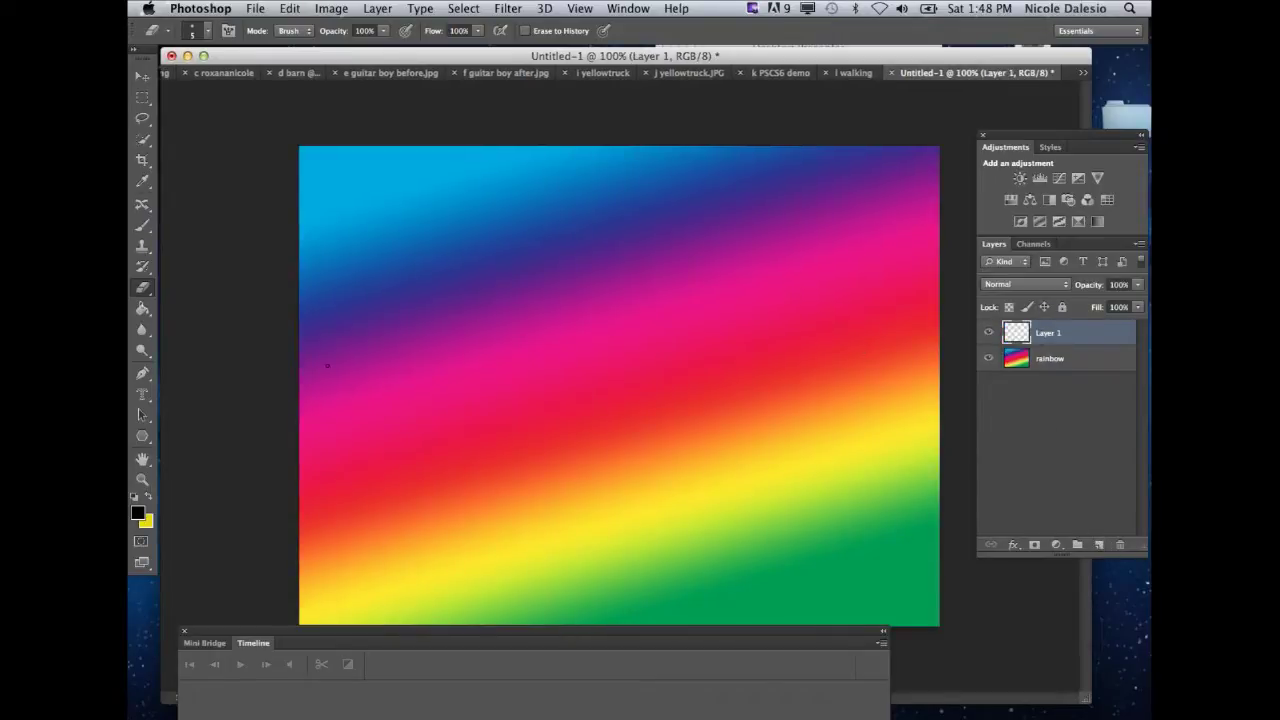
{"action": "left_click", "coordinate": [143, 308]}
{"action": "left_click", "coordinate": [450, 335]}
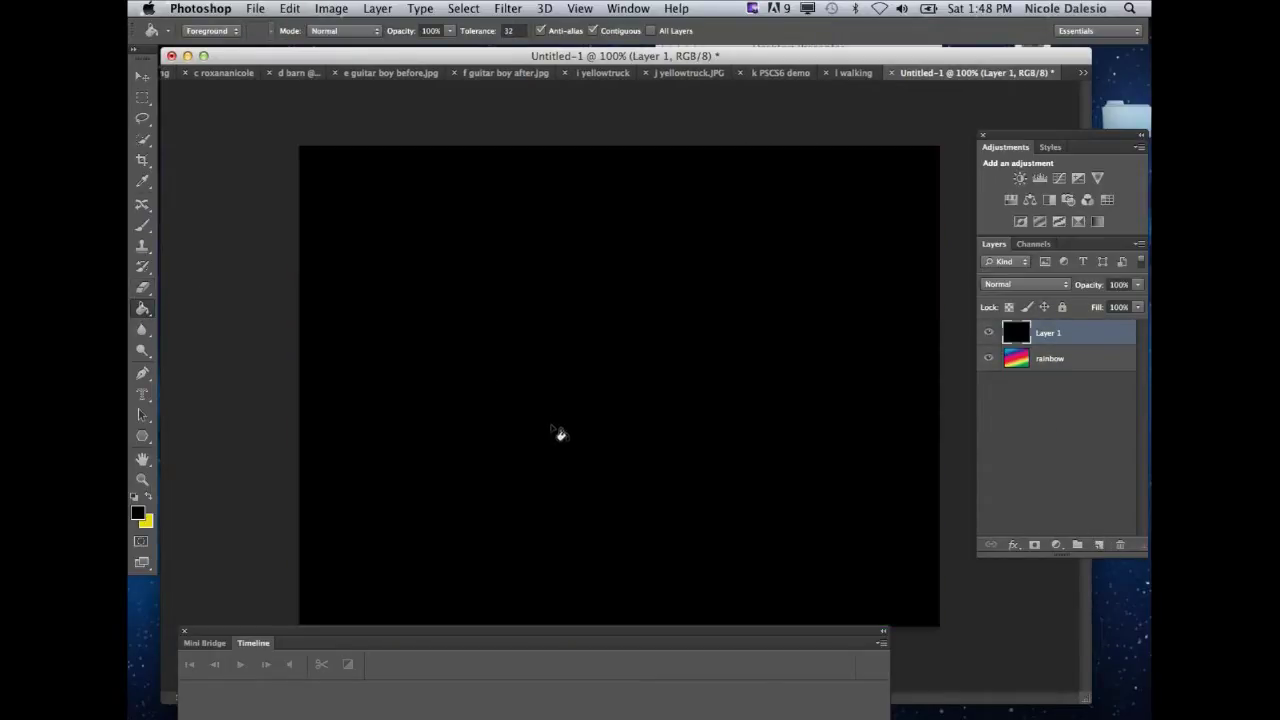
{"action": "left_click", "coordinate": [141, 396]}
{"action": "left_click", "coordinate": [141, 396]}
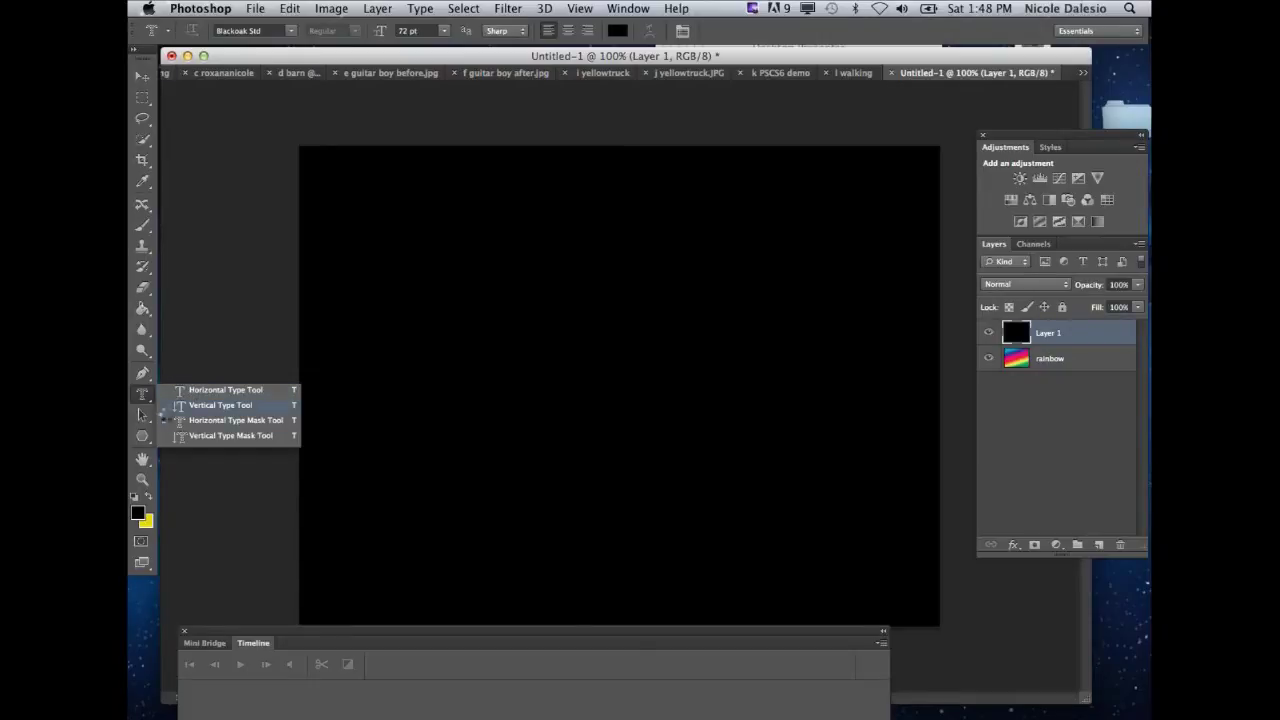
Type a two-line 'SCratch' / 'art' mask with the Horizontal Type Mask tool and commit it as a selection.
{"action": "left_click", "coordinate": [180, 421]}
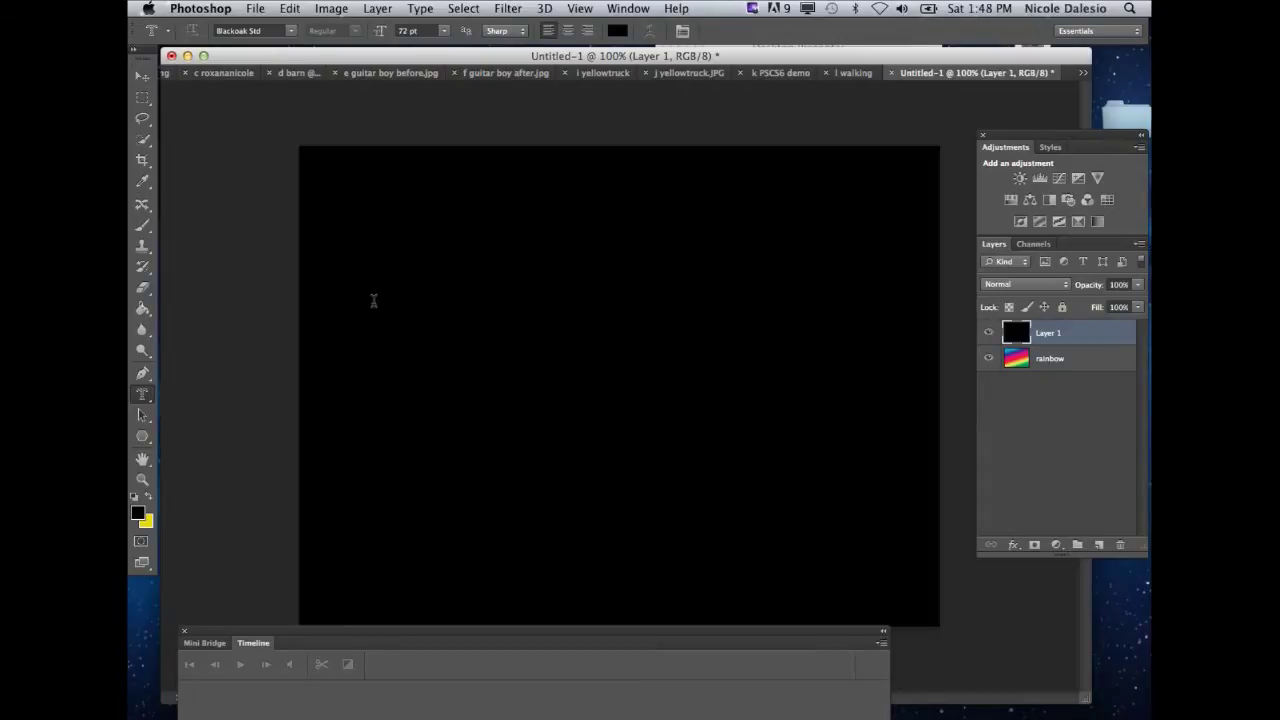
{"action": "left_click", "coordinate": [373, 299]}
{"action": "type", "text": "SC"}
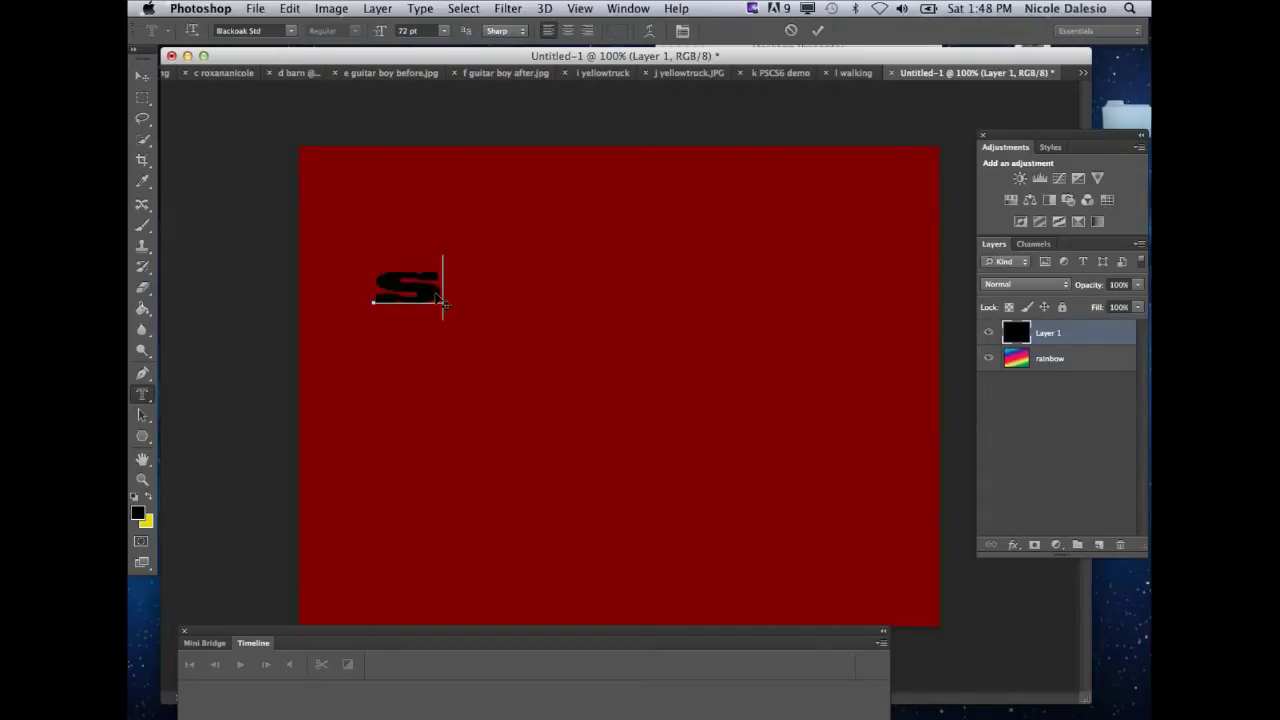
{"action": "type", "text": "ratch"}
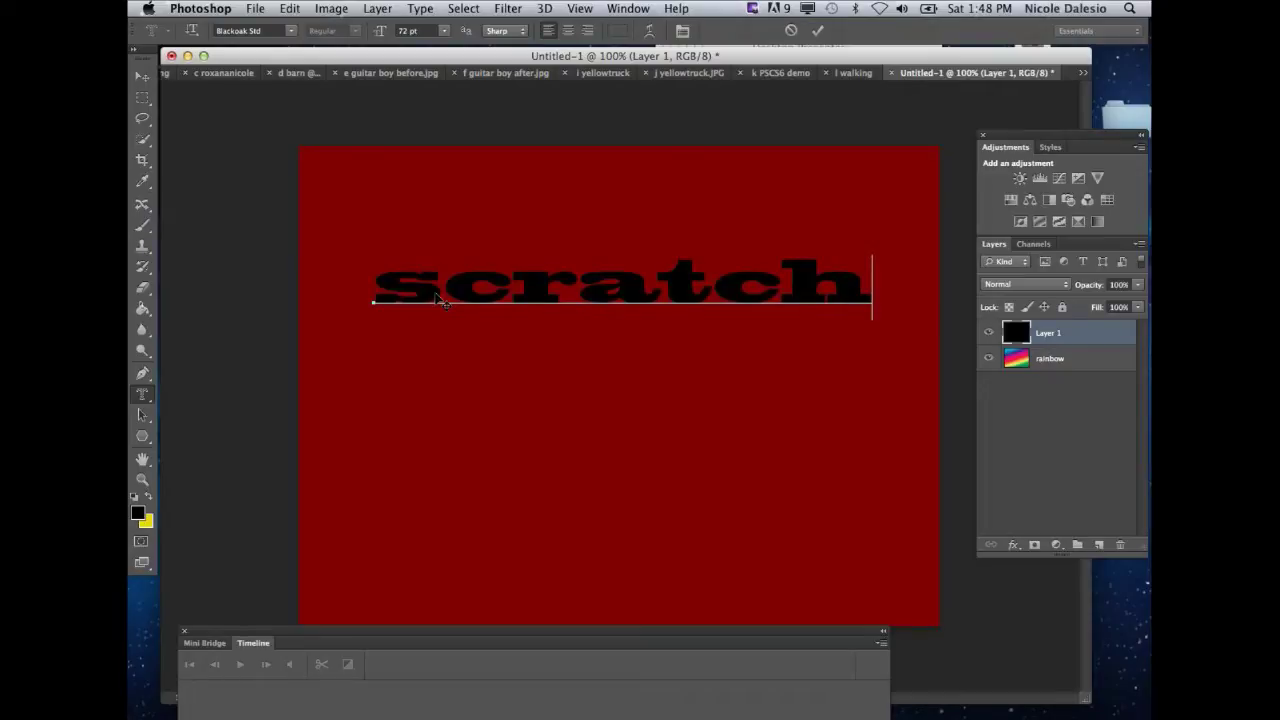
{"action": "key", "text": "Return"}
{"action": "type", "text": "art"}
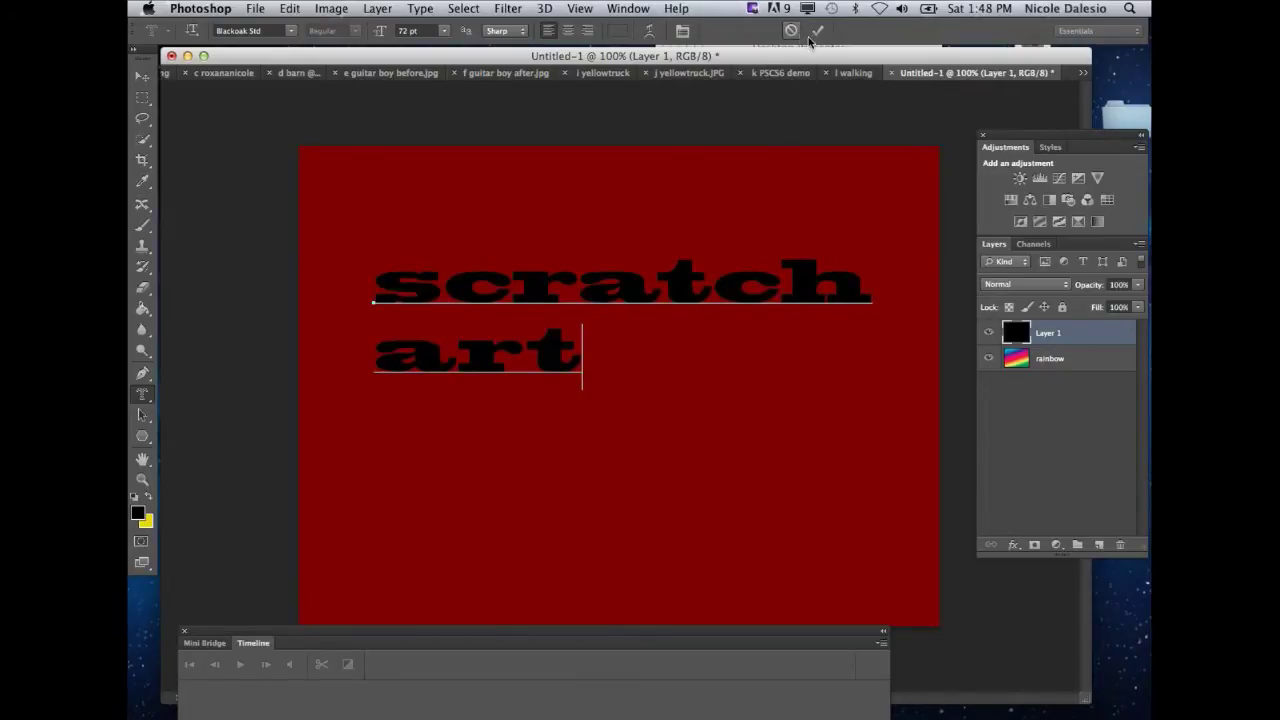
{"action": "left_click", "coordinate": [817, 30]}
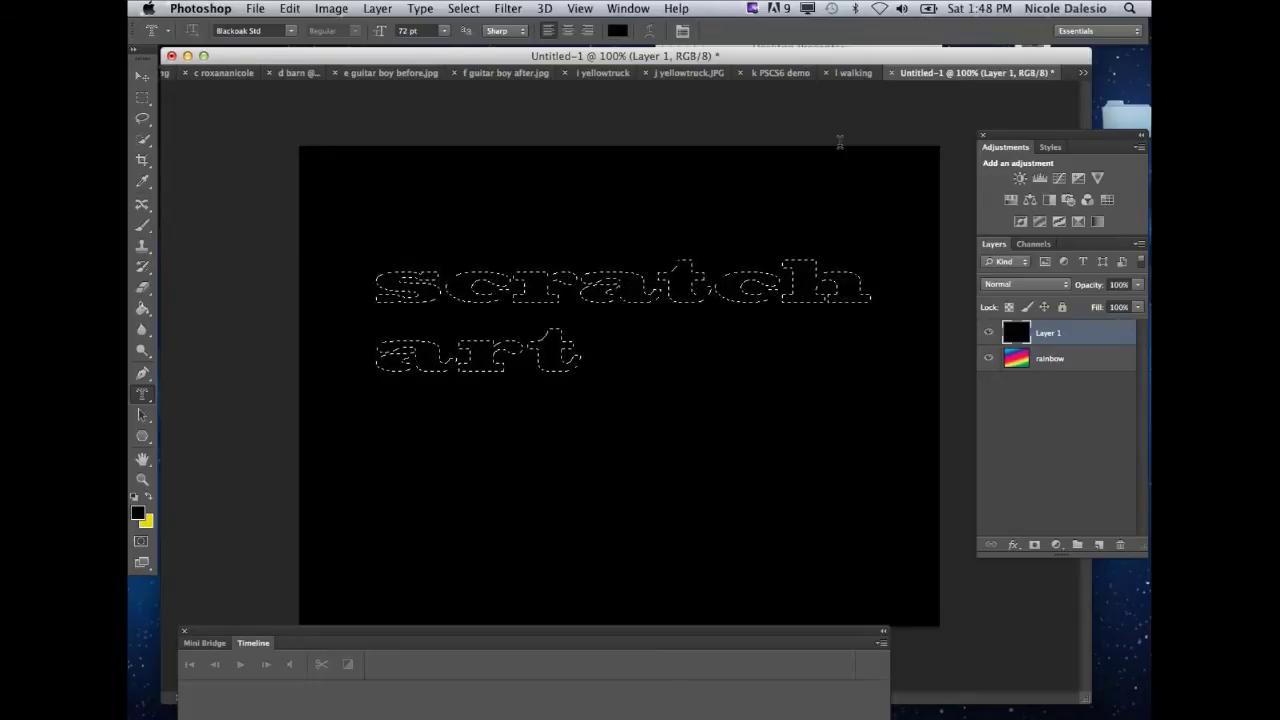
Erase rainbow colour into the lettering selection, deselect, and lock the layer's transparent pixels.
{"action": "left_click", "coordinate": [143, 300]}
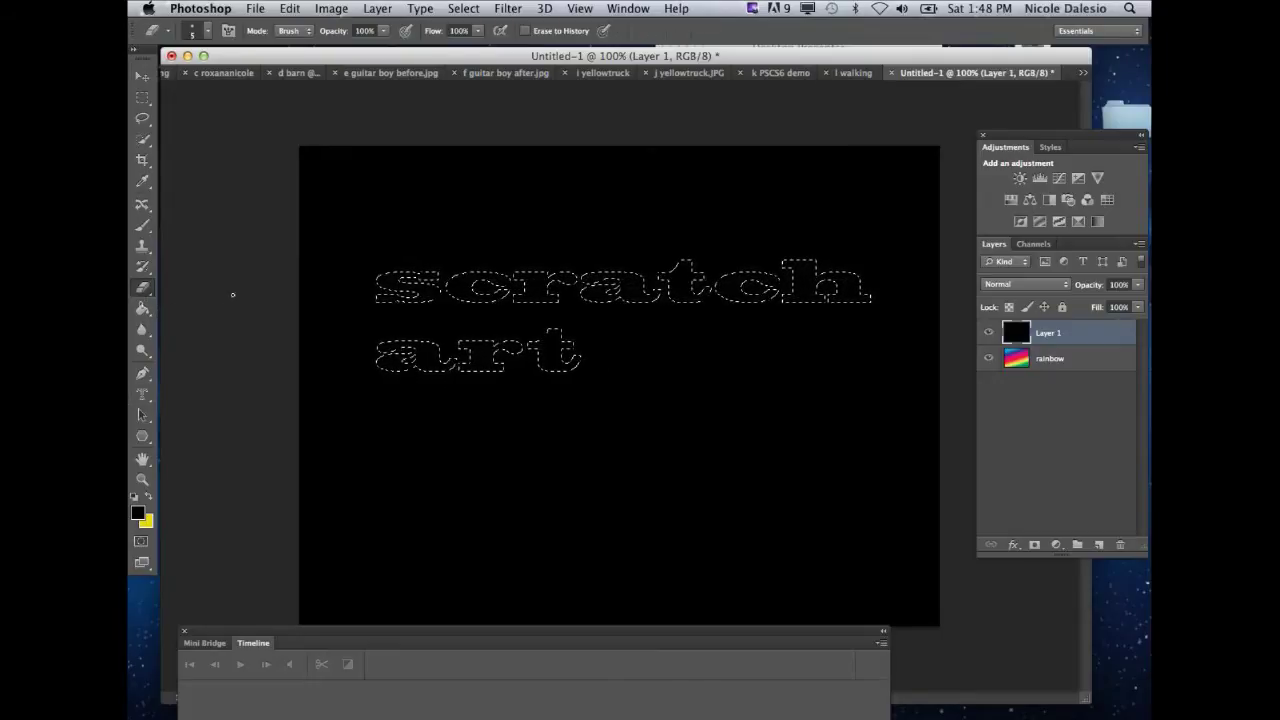
{"action": "mouse_move", "coordinate": [390, 276]}
{"action": "left_mouse_down"}
{"action": "mouse_move", "coordinate": [430, 290]}
{"action": "mouse_move", "coordinate": [540, 285]}
{"action": "mouse_move", "coordinate": [500, 345]}
{"action": "mouse_move", "coordinate": [750, 280]}
{"action": "mouse_move", "coordinate": [815, 295]}
{"action": "mouse_move", "coordinate": [460, 362]}
{"action": "mouse_move", "coordinate": [431, 321]}
{"action": "mouse_move", "coordinate": [460, 290]}
{"action": "mouse_move", "coordinate": [806, 277]}
{"action": "mouse_move", "coordinate": [850, 300]}
{"action": "mouse_move", "coordinate": [848, 278]}
{"action": "left_mouse_up"}
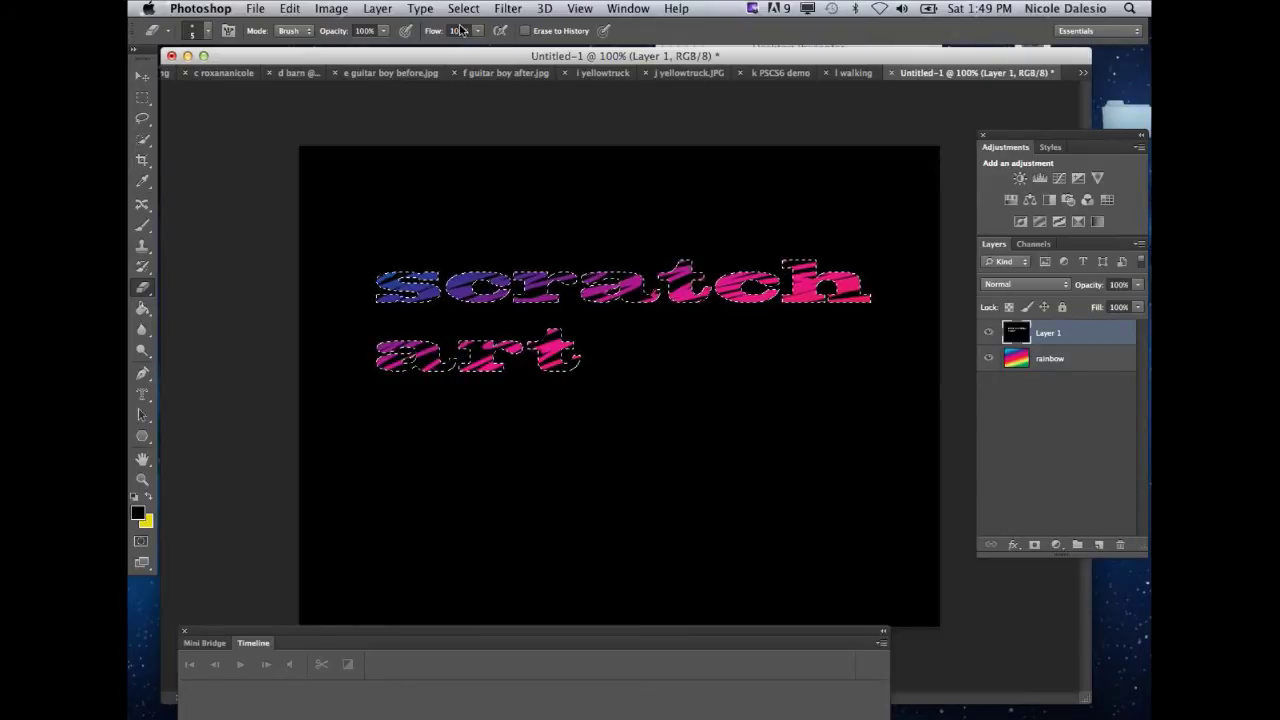
{"action": "left_click", "coordinate": [464, 9]}
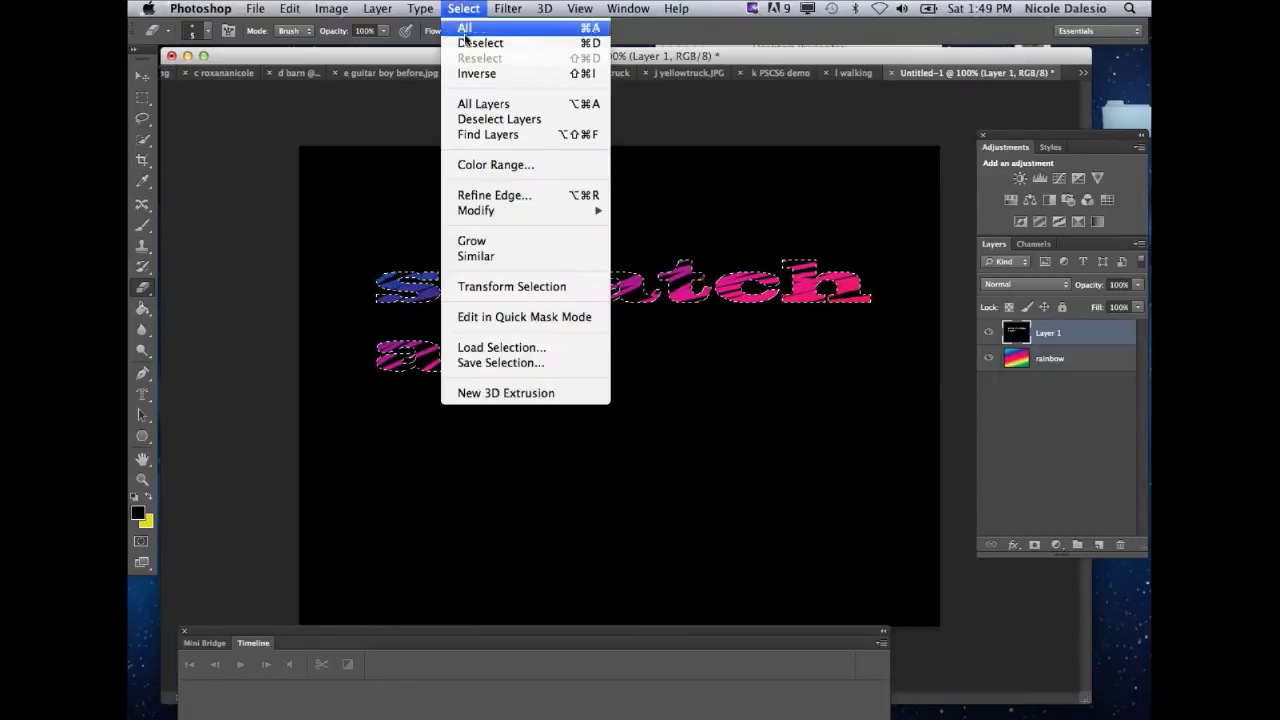
{"action": "left_click", "coordinate": [480, 43]}
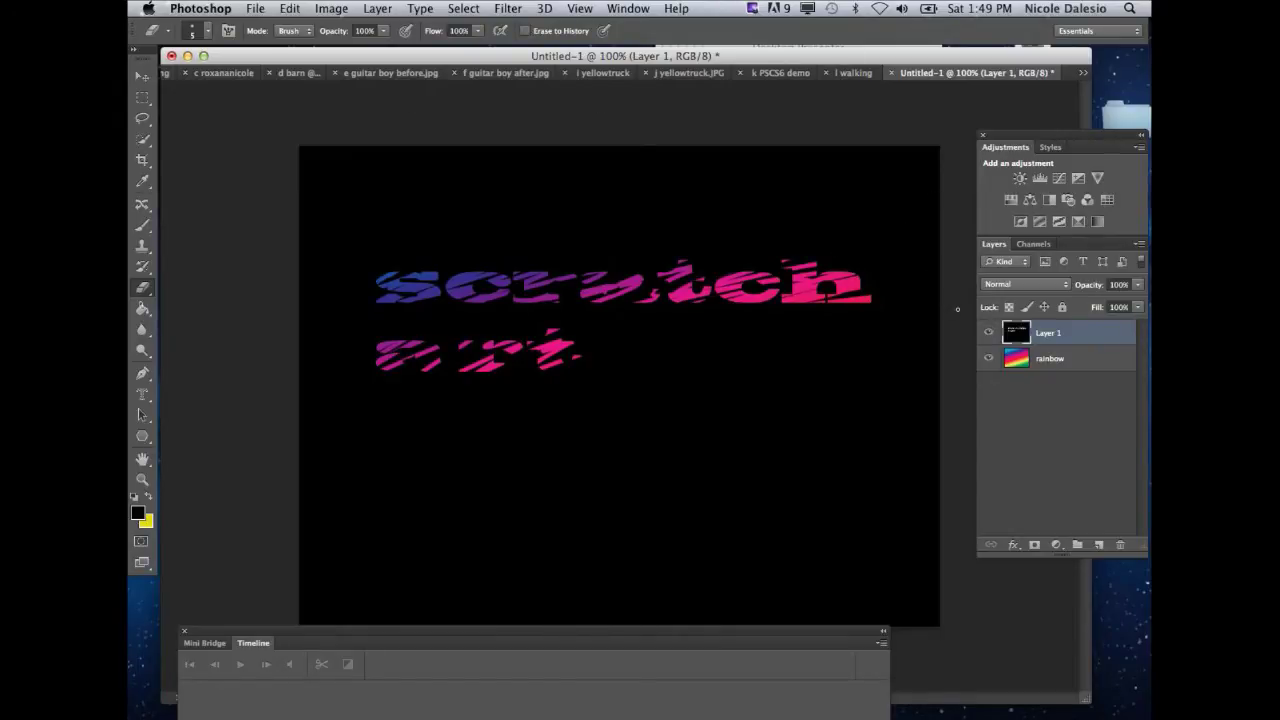
{"action": "left_click", "coordinate": [1009, 307]}
Close Untitled-1 discarding changes, then create a new 800×600 px document with a transparent background.
{"action": "key", "text": "super+w"}
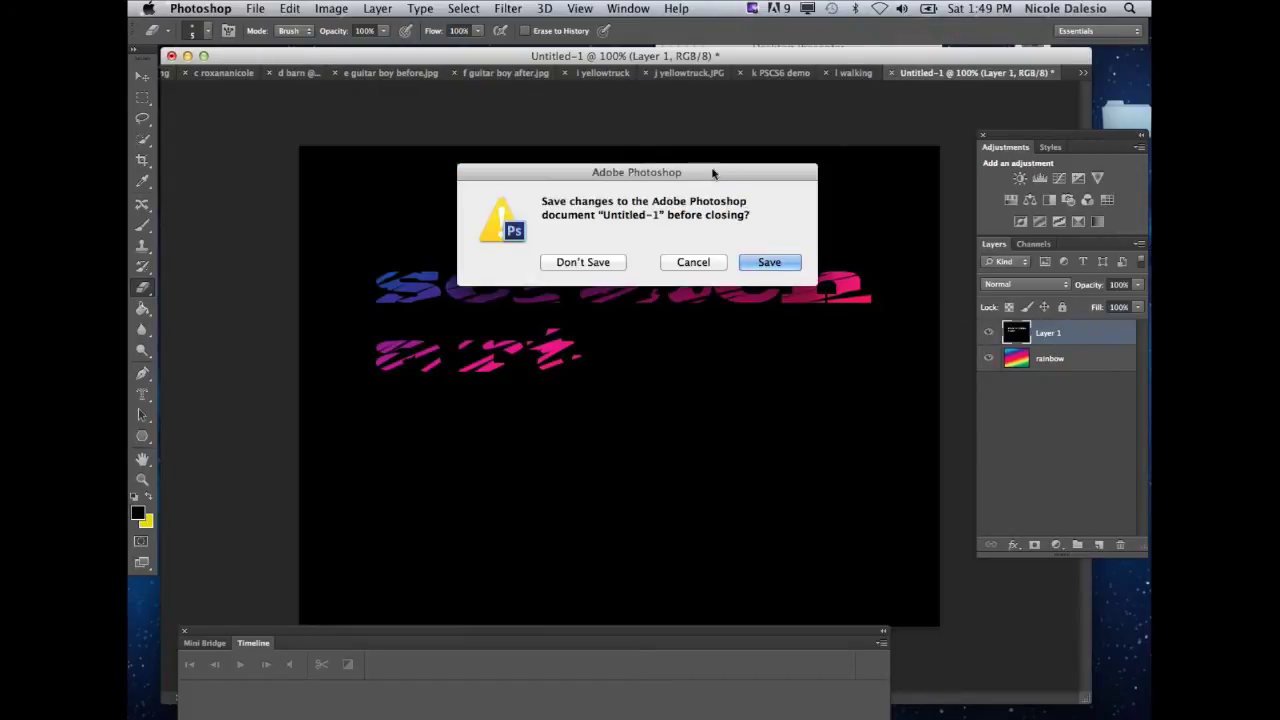
{"action": "left_click", "coordinate": [583, 261]}
{"action": "left_click", "coordinate": [252, 9]}
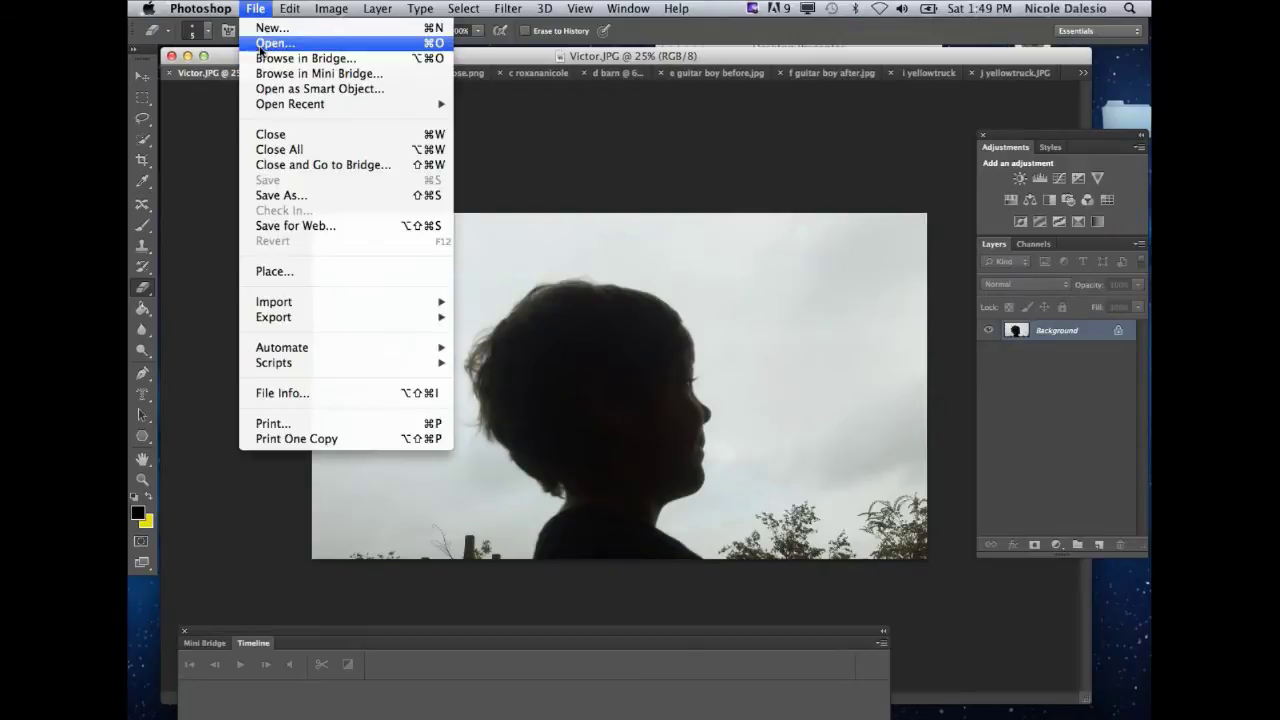
{"action": "left_click", "coordinate": [268, 27]}
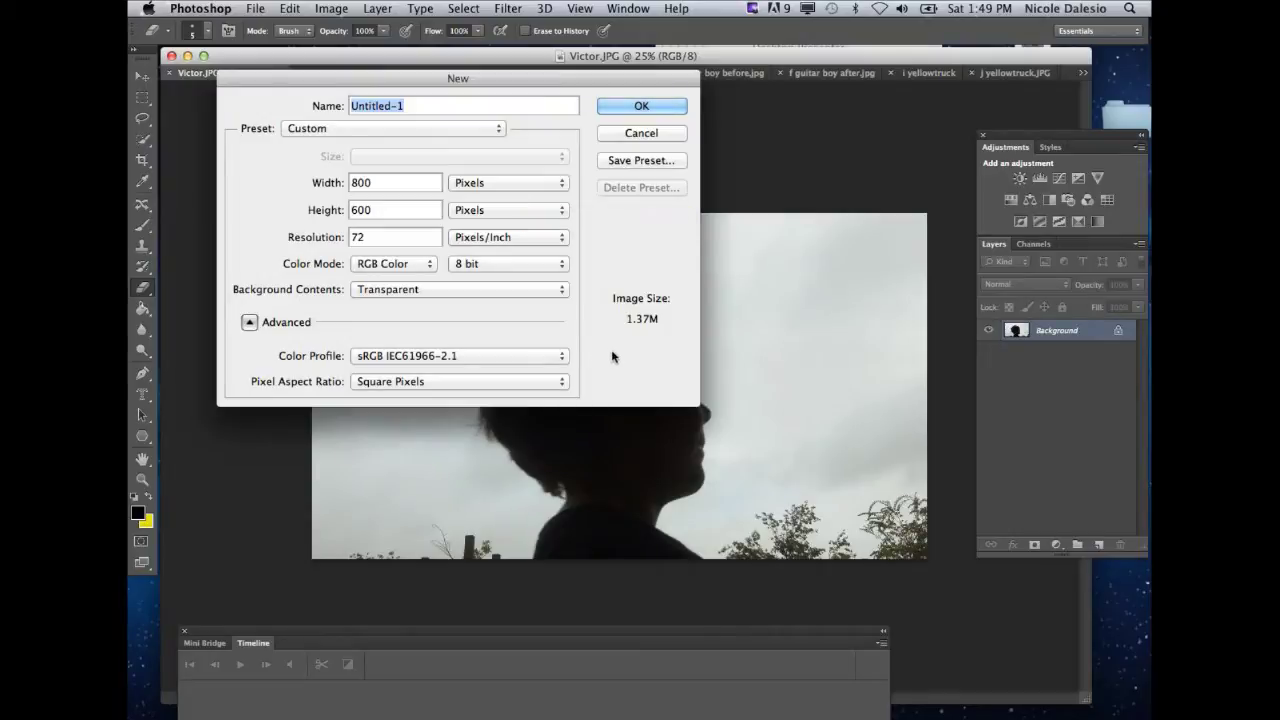
{"action": "left_click", "coordinate": [615, 107]}
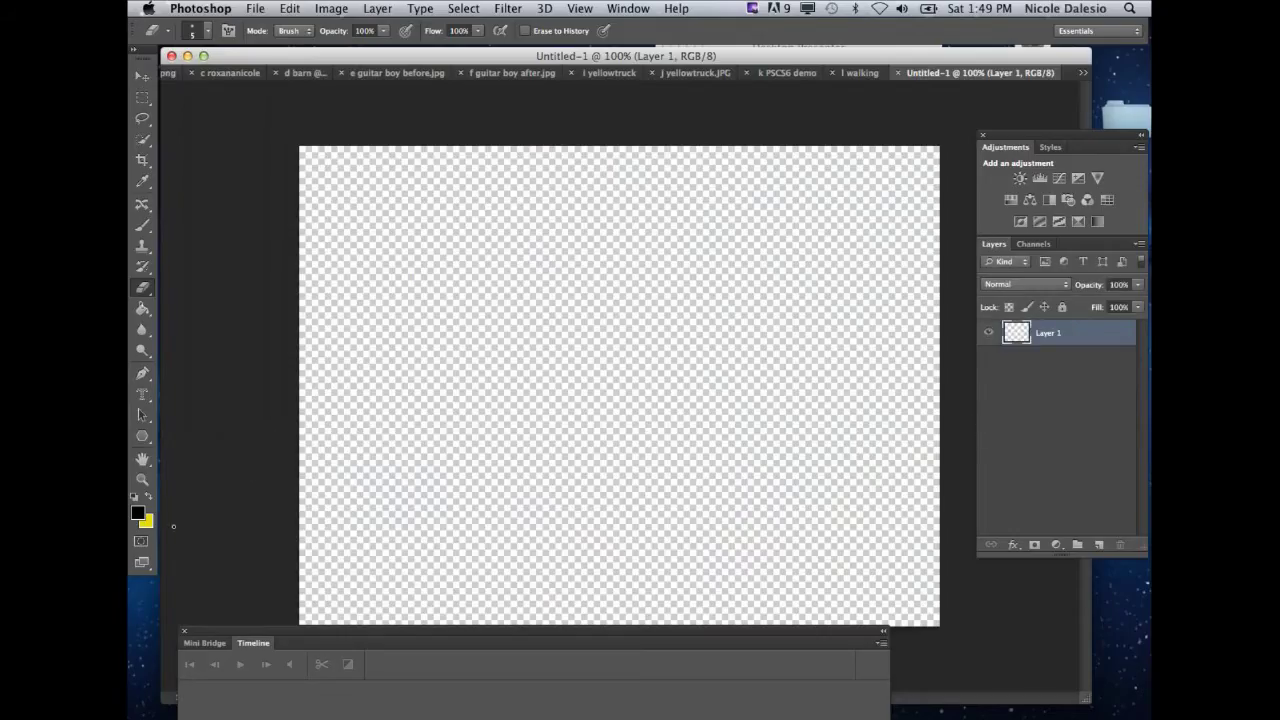
Fill the new canvas with solid yellow using the Paint Bucket and add an empty Layer 2.
{"action": "left_click", "coordinate": [147, 499]}
{"action": "left_click", "coordinate": [142, 308]}
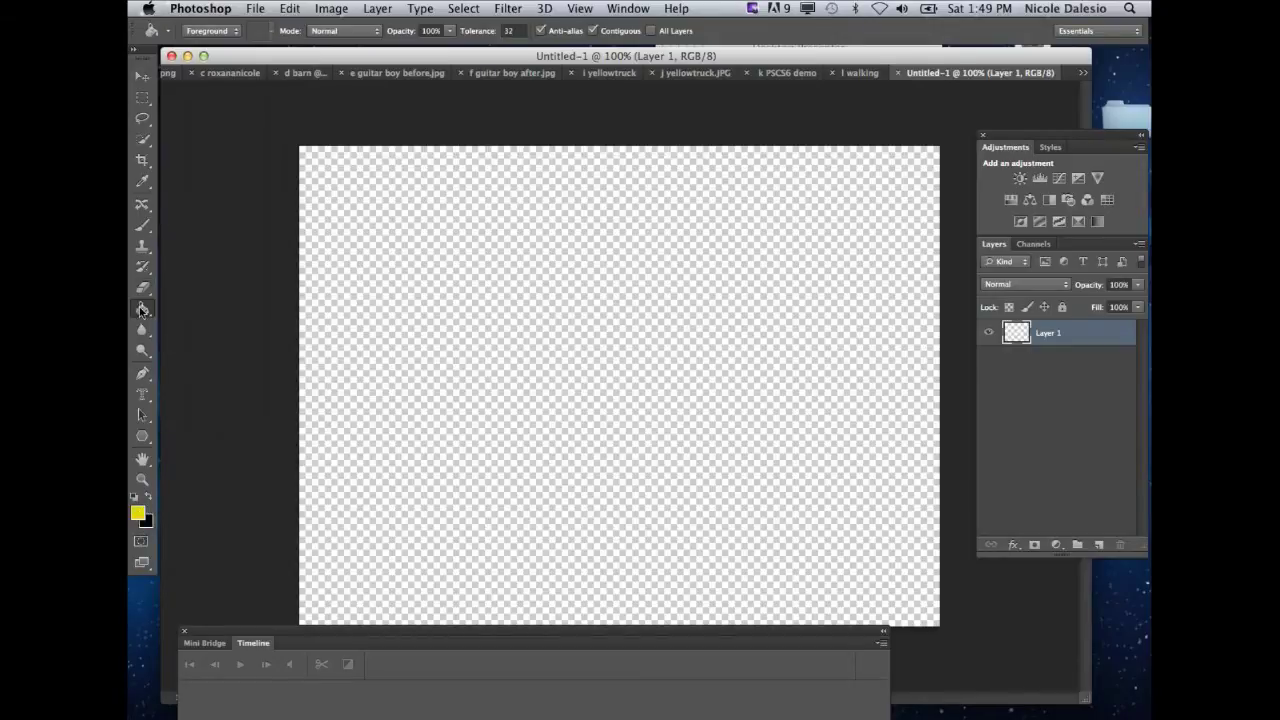
{"action": "left_click", "coordinate": [552, 368]}
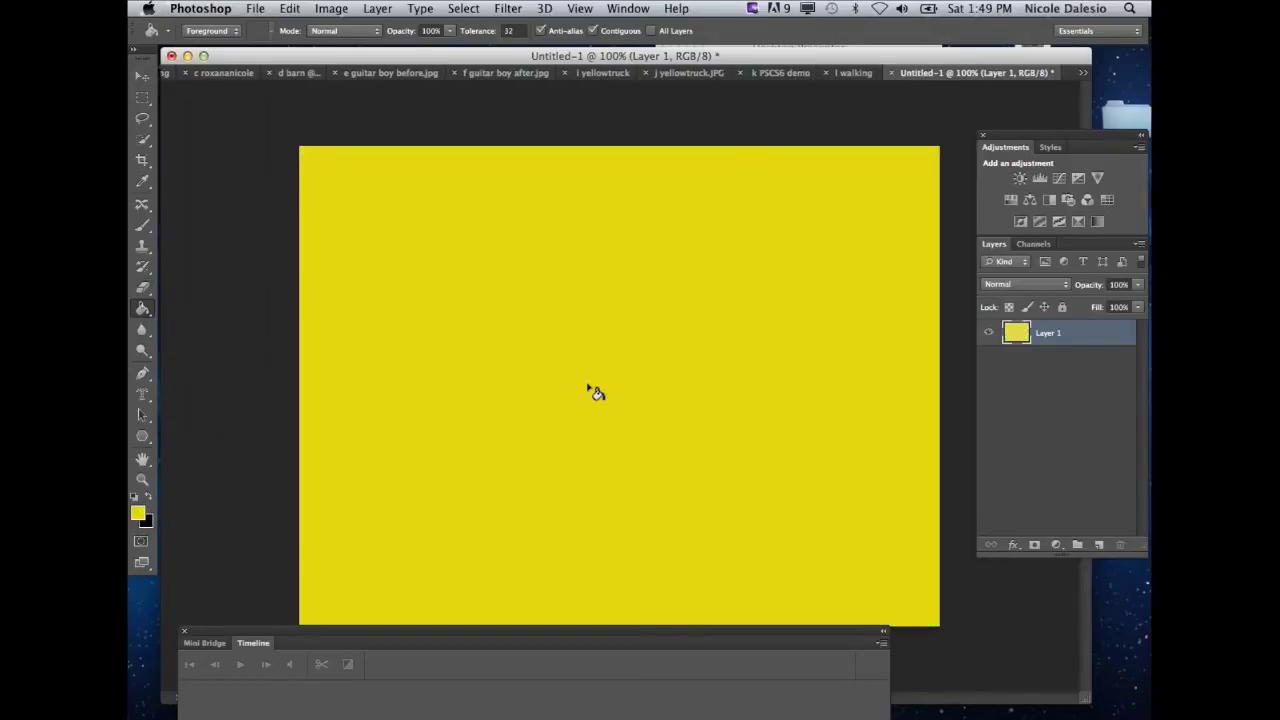
{"action": "left_click", "coordinate": [1098, 544]}
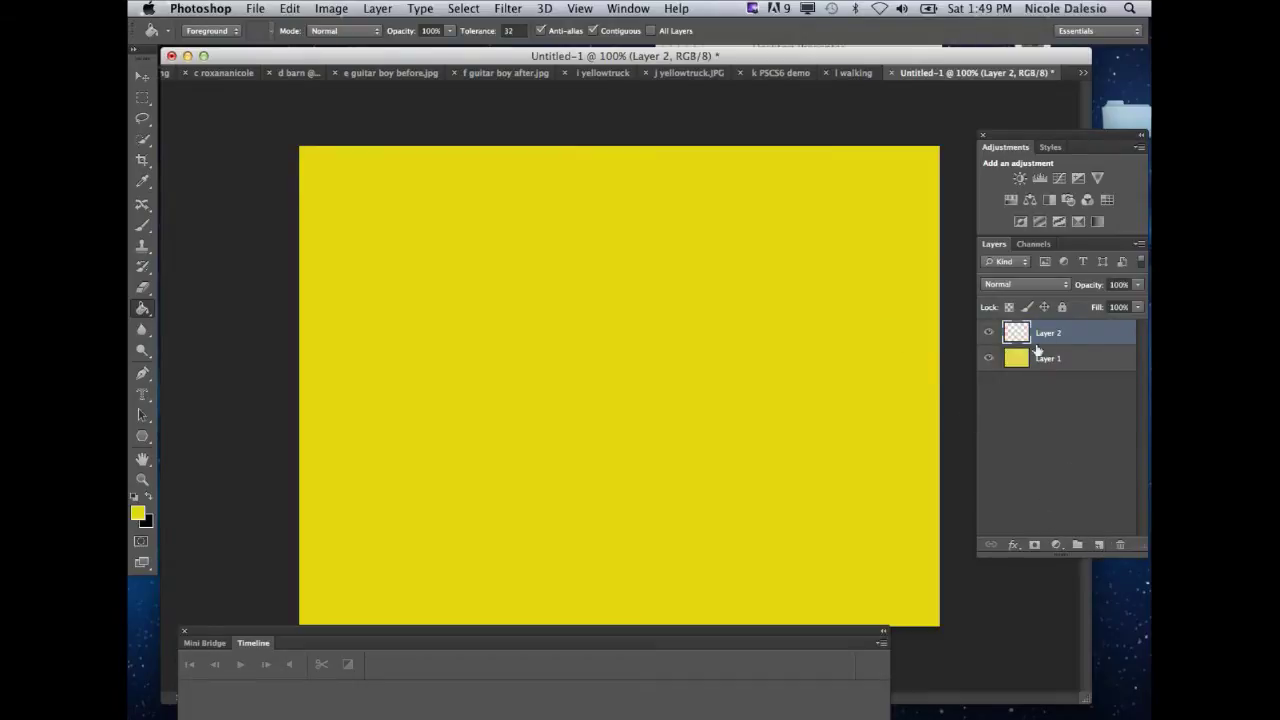
{"action": "left_click", "coordinate": [142, 227]}
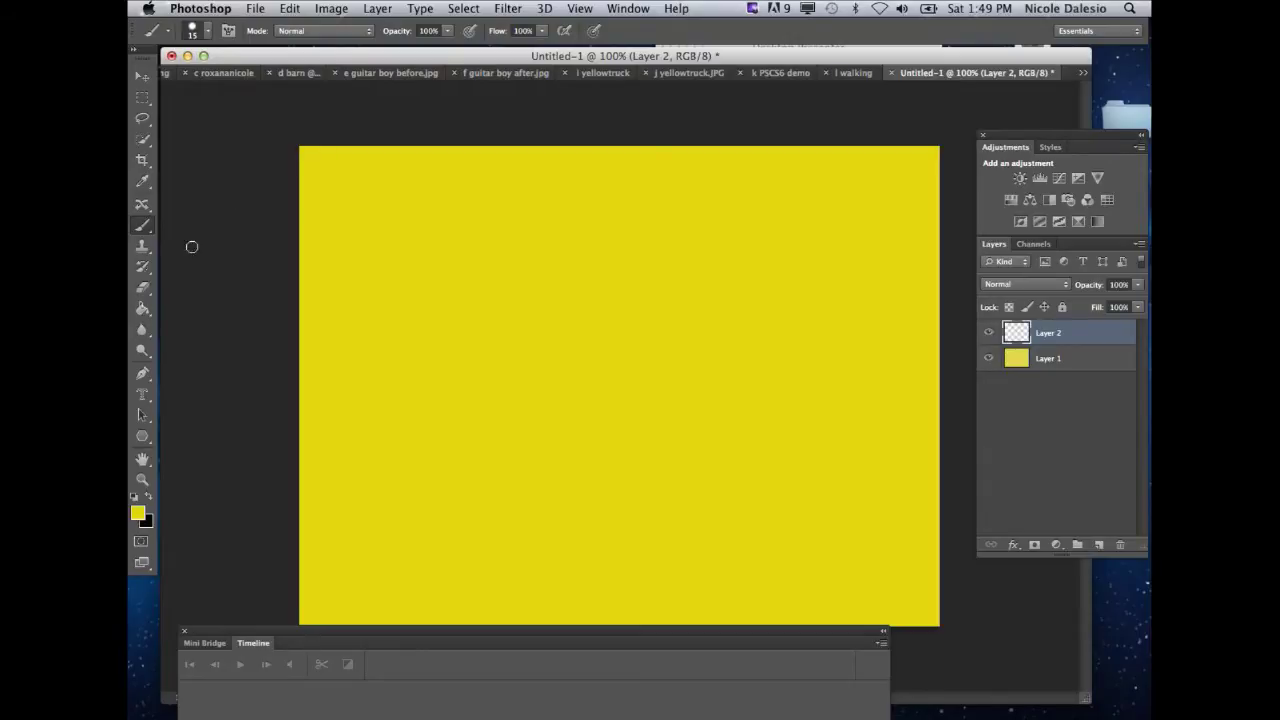
Paint a cursive name in black brush strokes on Layer 2, dotting the i.
{"action": "left_click", "coordinate": [147, 500]}
{"action": "left_click", "coordinate": [342, 278]}
{"action": "mouse_move", "coordinate": [342, 278]}
{"action": "left_mouse_down"}
{"action": "mouse_move", "coordinate": [400, 246]}
{"action": "mouse_move", "coordinate": [369, 378]}
{"action": "mouse_move", "coordinate": [392, 291]}
{"action": "mouse_move", "coordinate": [429, 240]}
{"action": "mouse_move", "coordinate": [451, 260]}
{"action": "mouse_move", "coordinate": [445, 382]}
{"action": "mouse_move", "coordinate": [480, 330]}
{"action": "mouse_move", "coordinate": [475, 362]}
{"action": "mouse_move", "coordinate": [500, 374]}
{"action": "mouse_move", "coordinate": [549, 327]}
{"action": "mouse_move", "coordinate": [523, 378]}
{"action": "mouse_move", "coordinate": [594, 335]}
{"action": "mouse_move", "coordinate": [590, 368]}
{"action": "mouse_move", "coordinate": [634, 366]}
{"action": "mouse_move", "coordinate": [621, 309]}
{"action": "mouse_move", "coordinate": [605, 339]}
{"action": "mouse_move", "coordinate": [715, 298]}
{"action": "mouse_move", "coordinate": [723, 232]}
{"action": "mouse_move", "coordinate": [663, 361]}
{"action": "mouse_move", "coordinate": [722, 392]}
{"action": "mouse_move", "coordinate": [757, 316]}
{"action": "mouse_move", "coordinate": [735, 374]}
{"action": "mouse_move", "coordinate": [845, 383]}
{"action": "left_mouse_up"}
{"action": "left_click", "coordinate": [500, 279]}
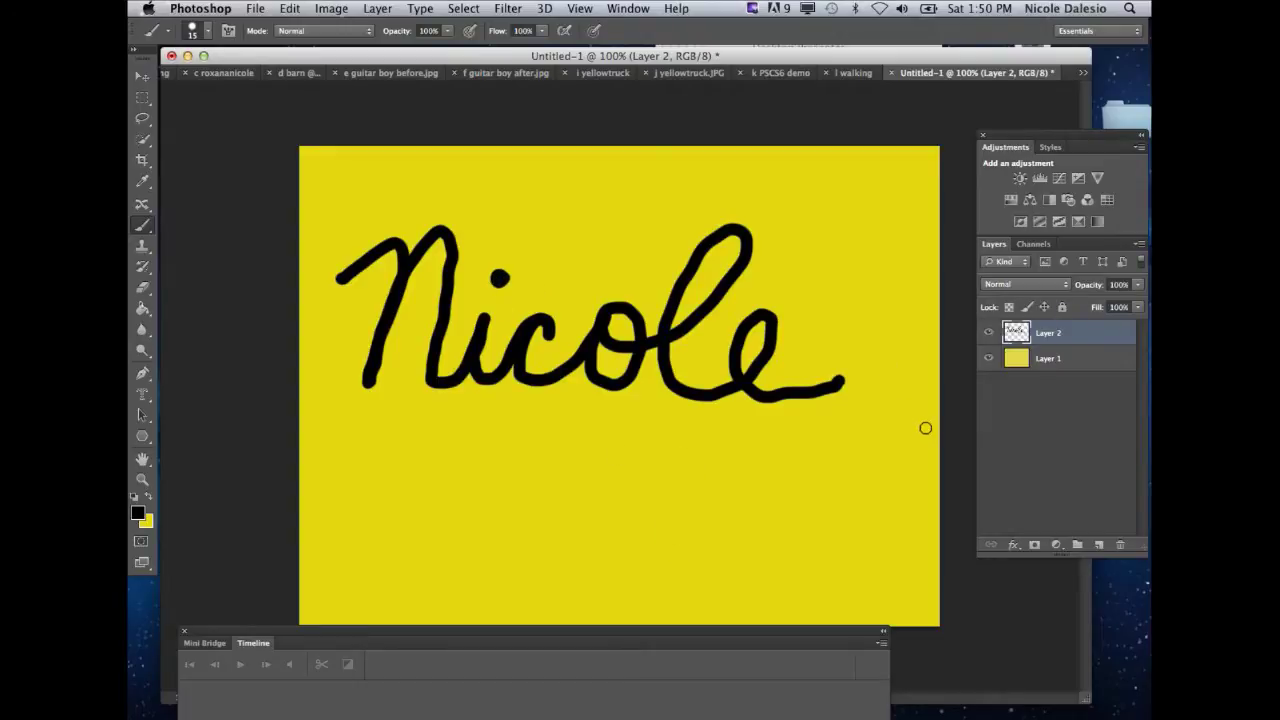
Toggle the lettering layer's visibility and duplicate it as Layer 2 copy.
{"action": "left_click", "coordinate": [988, 333]}
{"action": "left_click", "coordinate": [988, 335]}
{"action": "left_click_drag", "start_coordinate": [1090, 338], "coordinate": [1099, 545]}
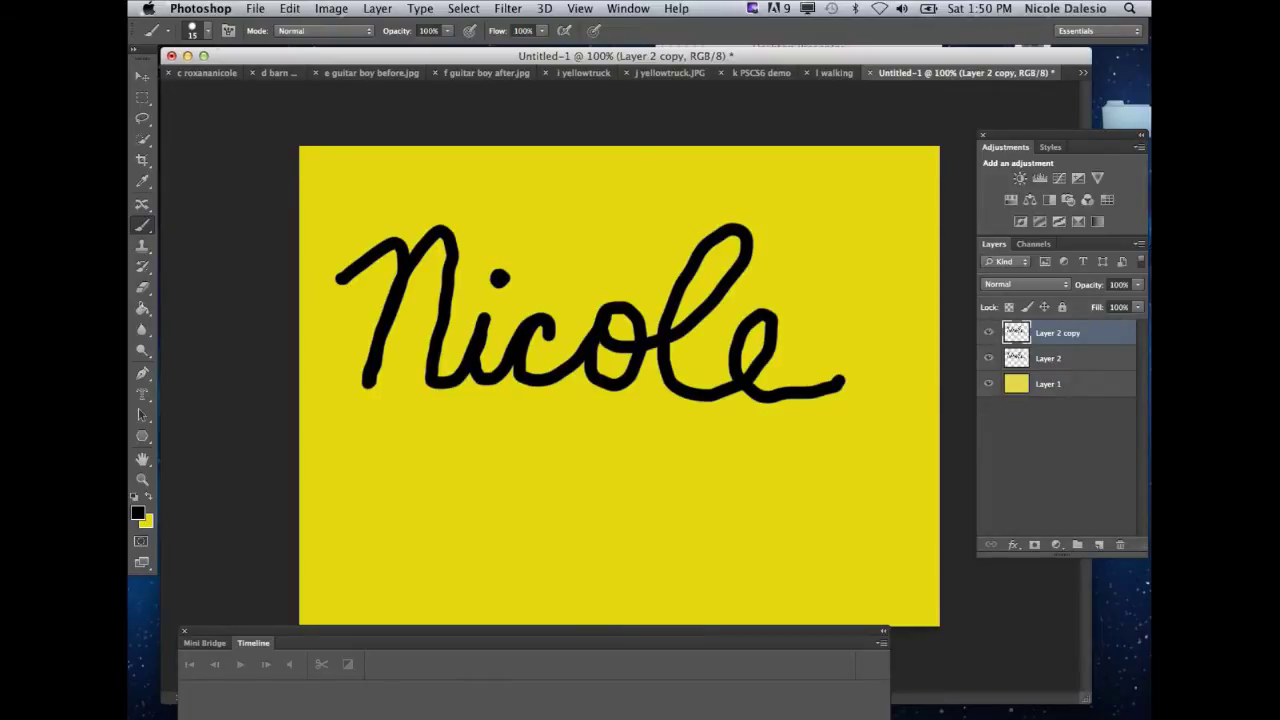
Flip Layer 2 copy vertically and move it below the original as a mirror reflection.
{"action": "left_click", "coordinate": [290, 10]}
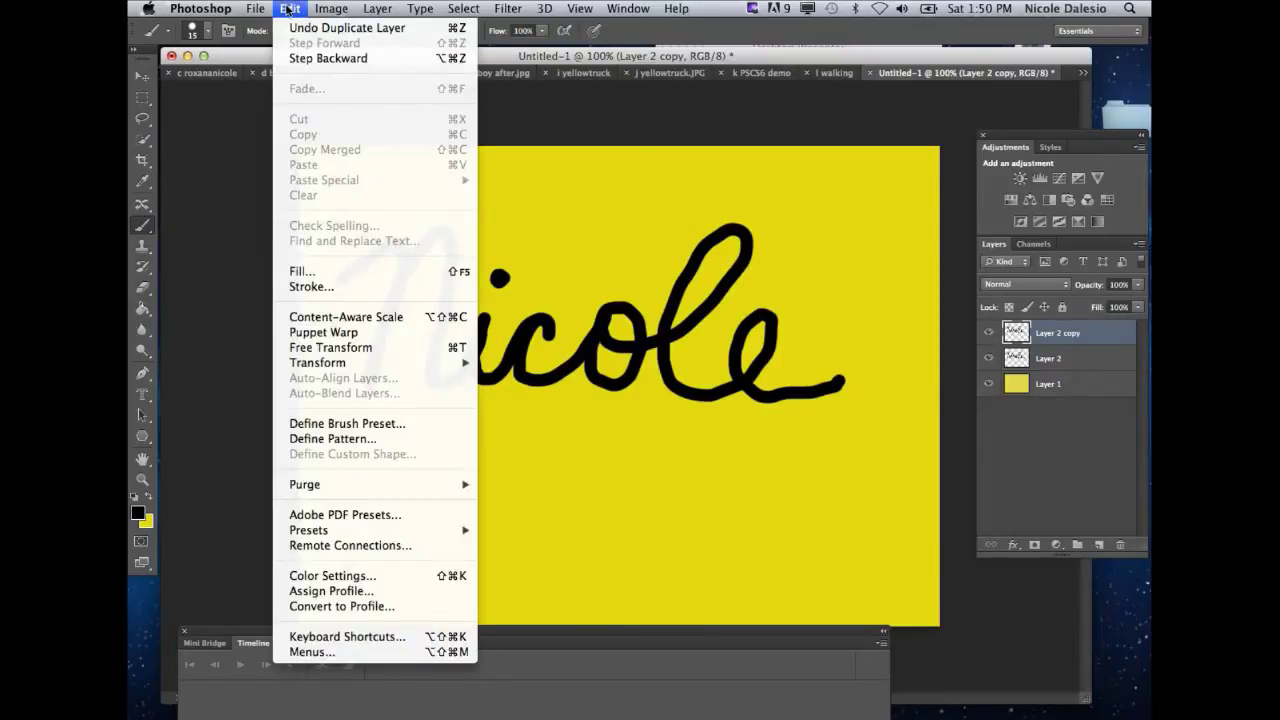
{"action": "mouse_move", "coordinate": [326, 364]}
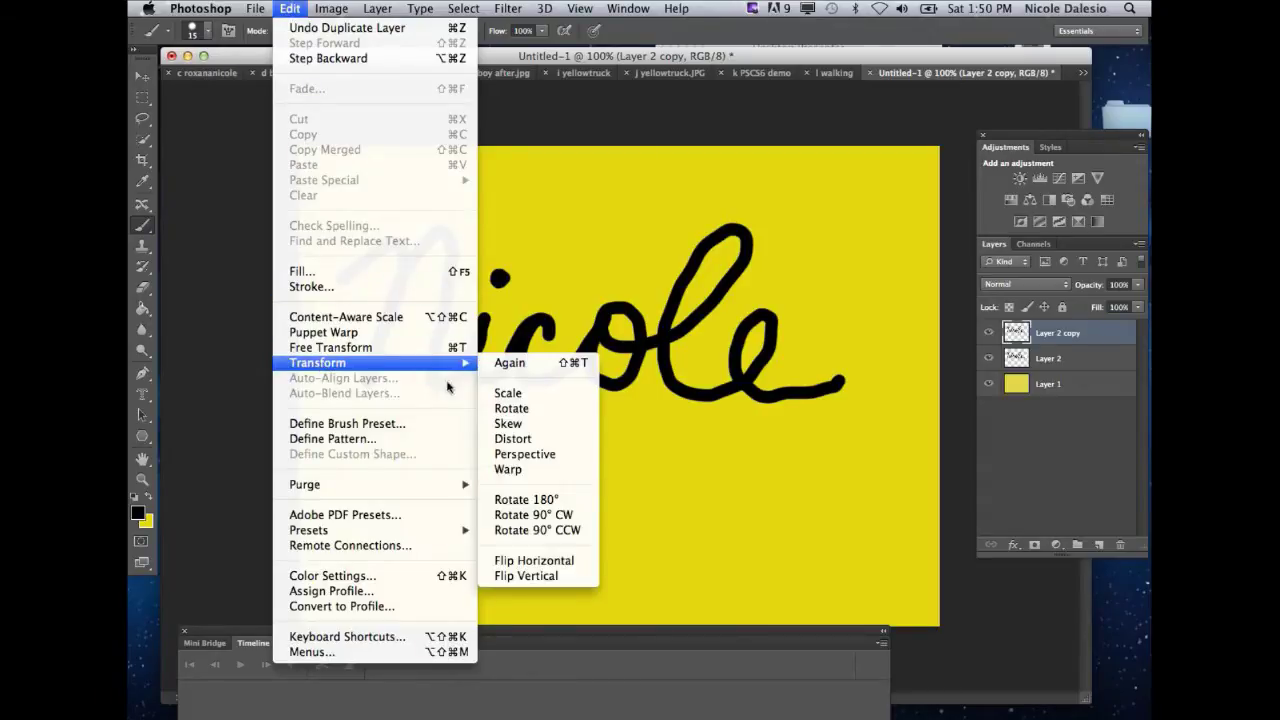
{"action": "left_click", "coordinate": [503, 573]}
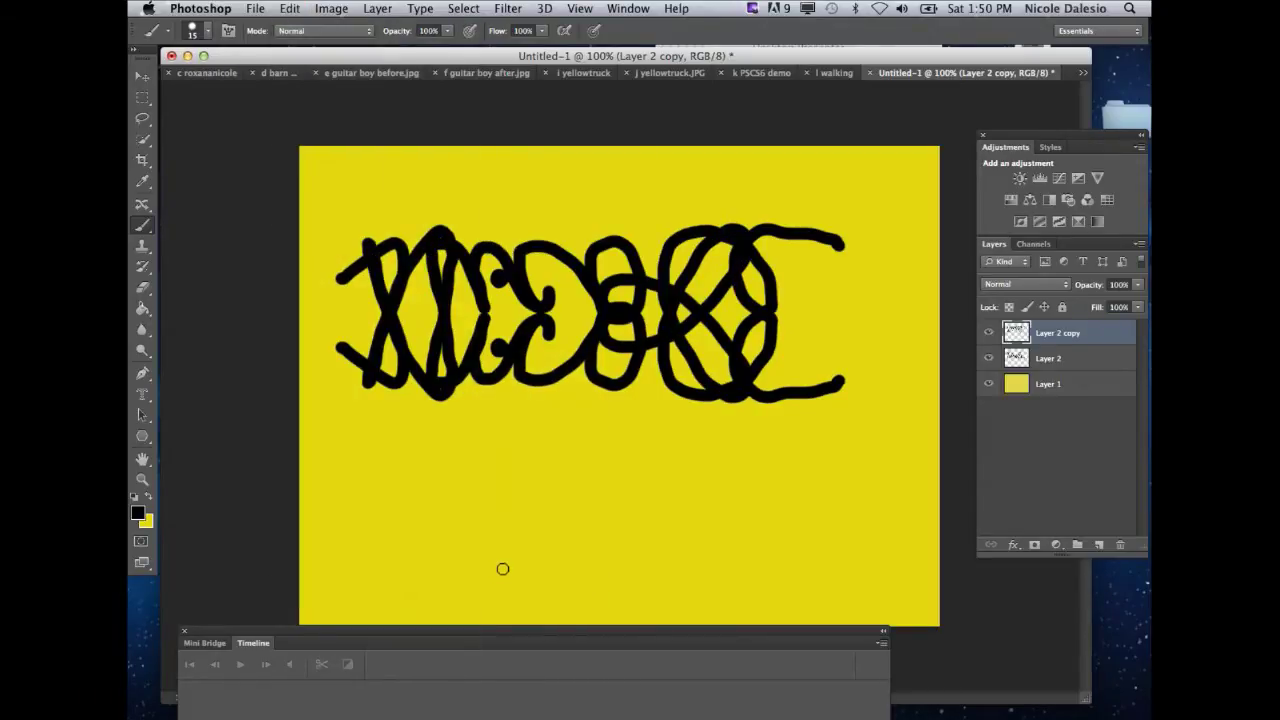
{"action": "left_click", "coordinate": [143, 77]}
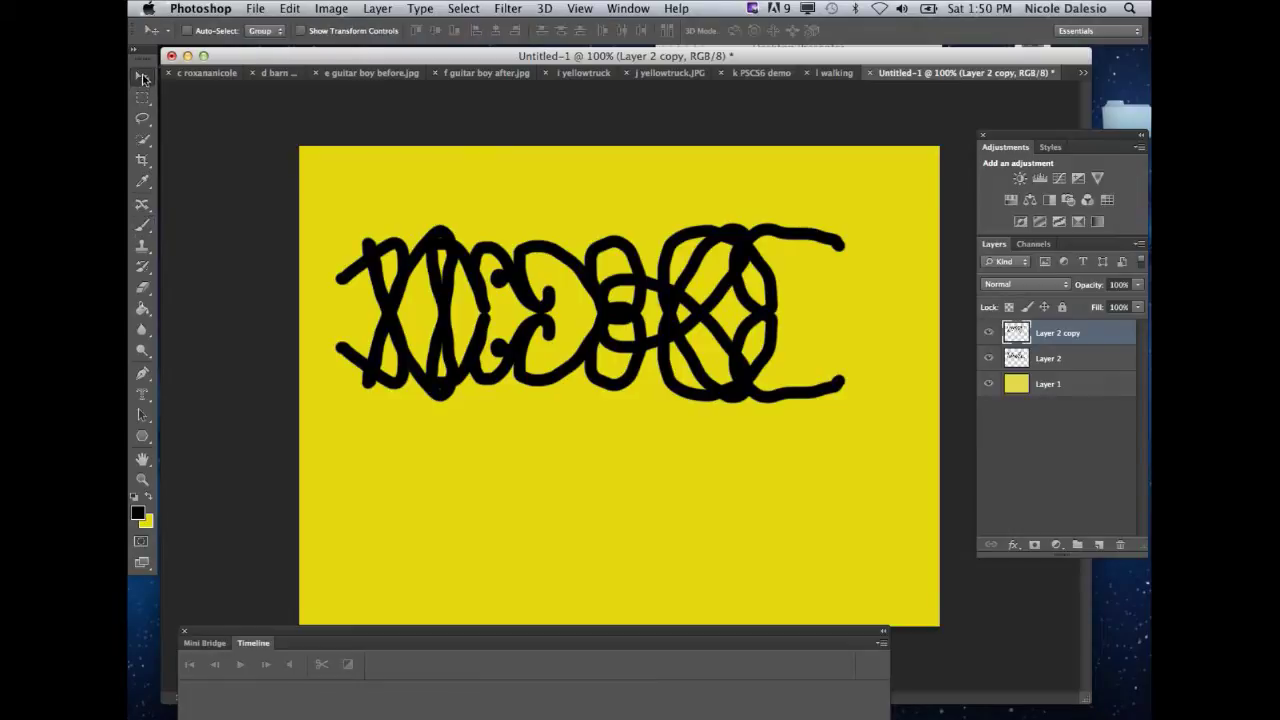
{"action": "left_click_drag", "start_coordinate": [440, 296], "coordinate": [446, 465]}
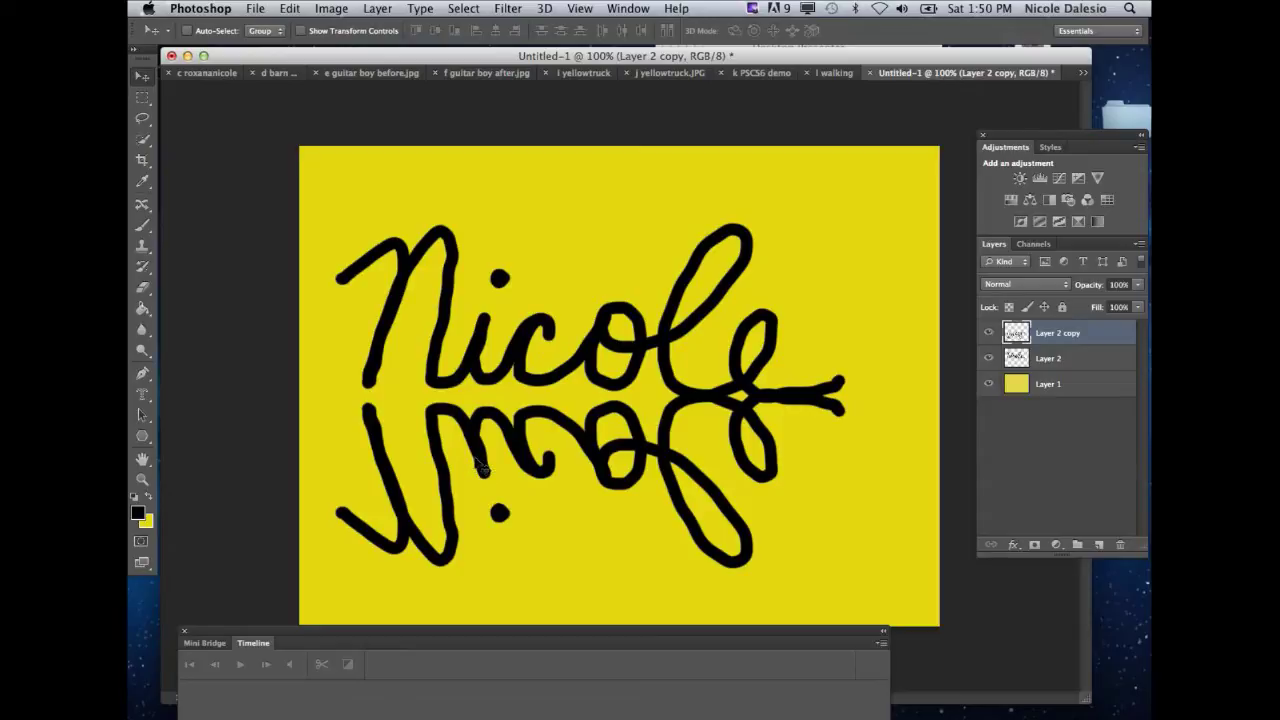
{"action": "left_click", "coordinate": [370, 10]}
{"action": "mouse_move", "coordinate": [333, 10]}
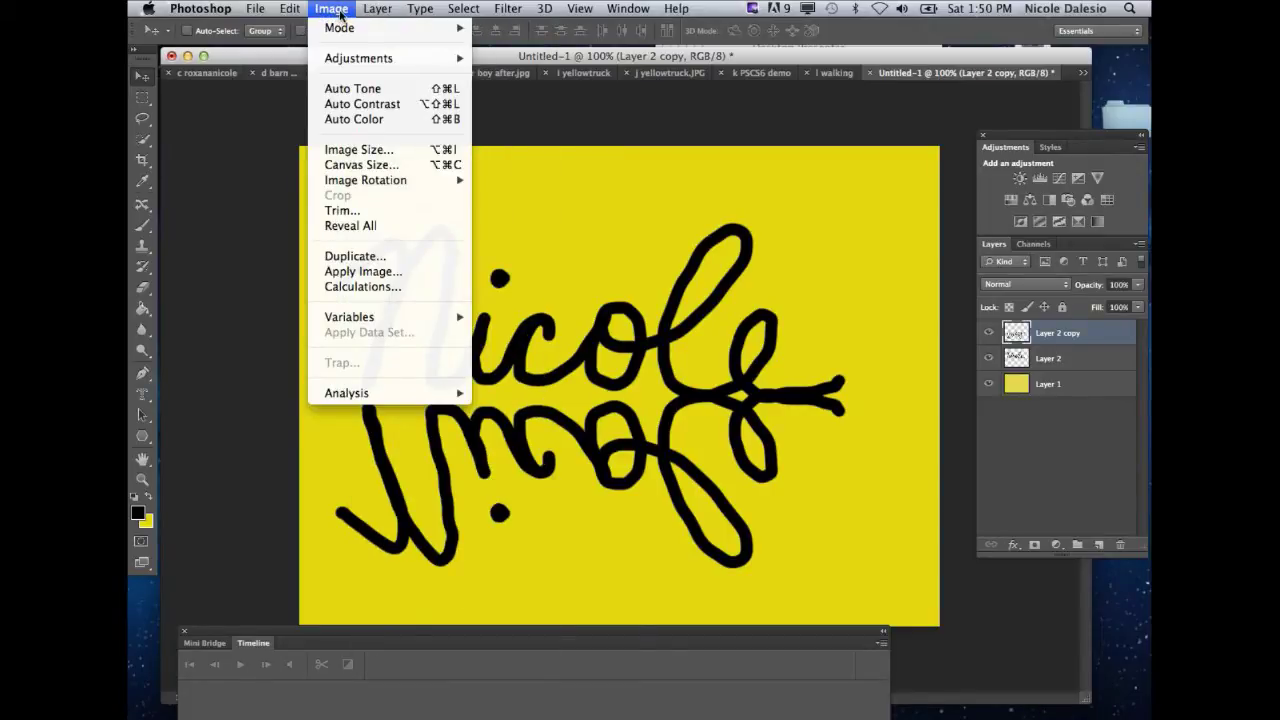
Rotate the canvas 90° CCW, collapse the Timeline panel, and close the lettering document.
{"action": "mouse_move", "coordinate": [358, 185]}
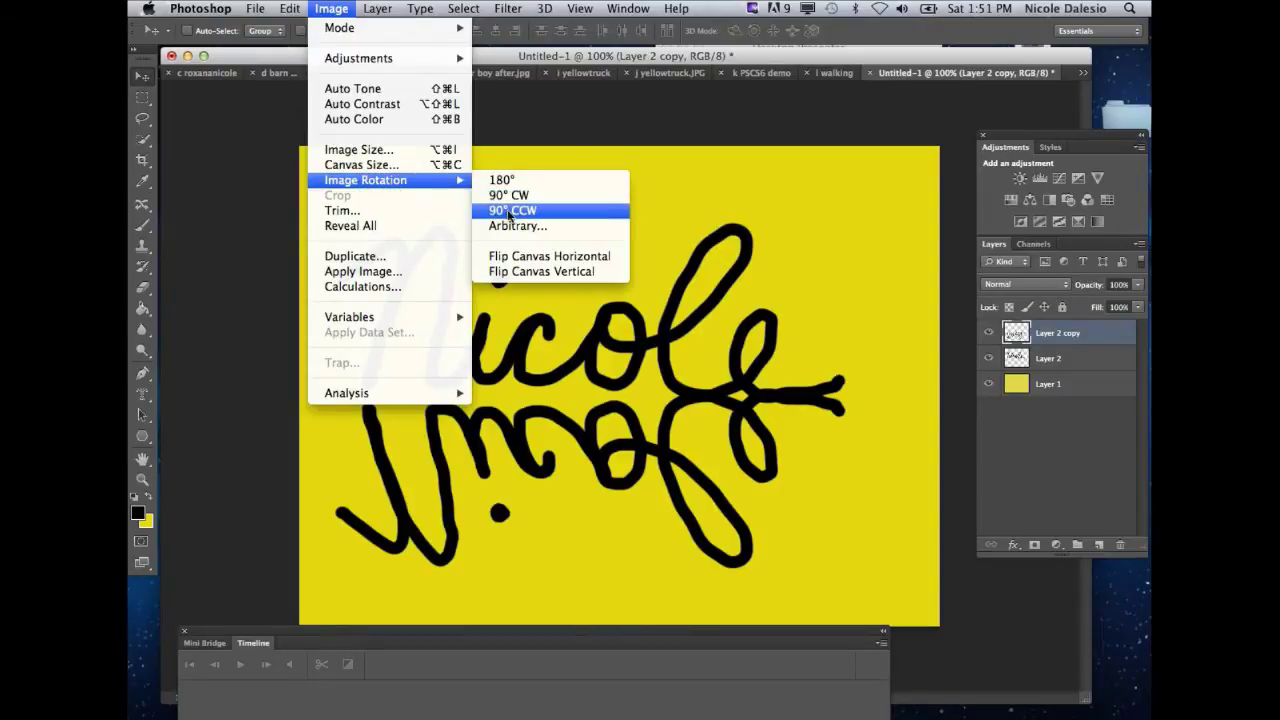
{"action": "left_click", "coordinate": [505, 211]}
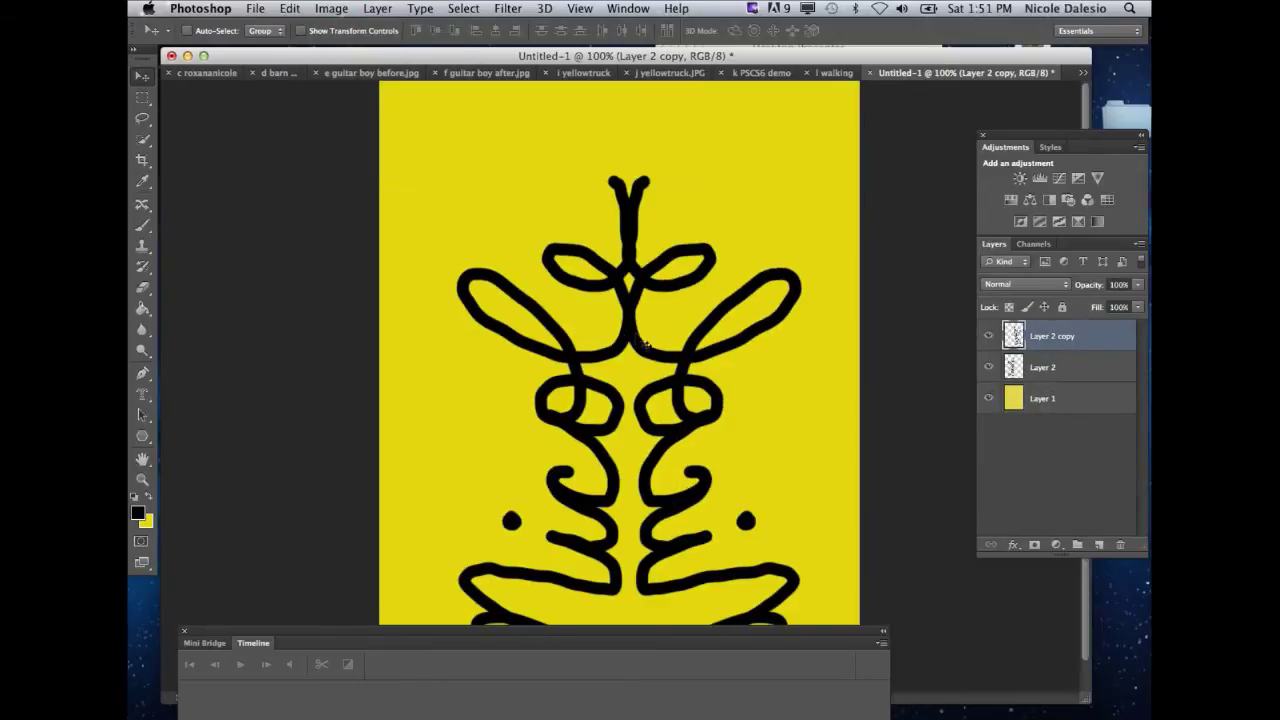
{"action": "double_click", "coordinate": [810, 641]}
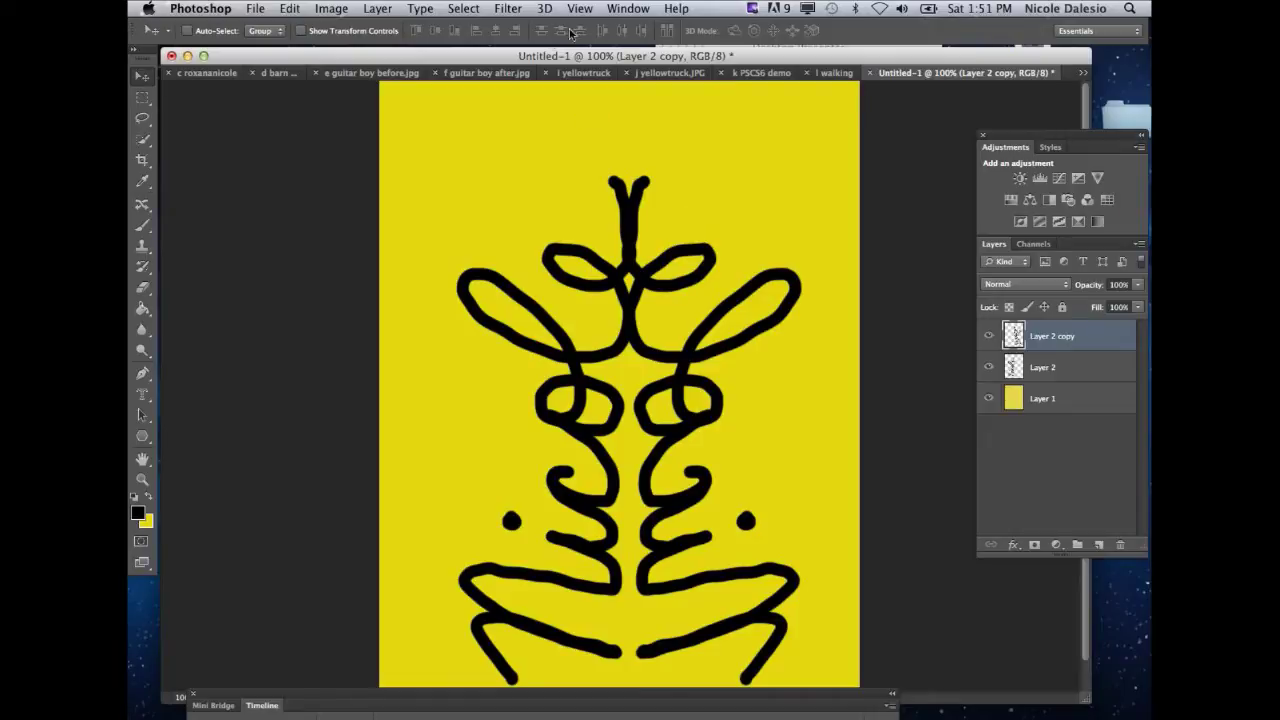
{"action": "left_click", "coordinate": [869, 73]}
{"action": "left_click", "coordinate": [585, 262]}
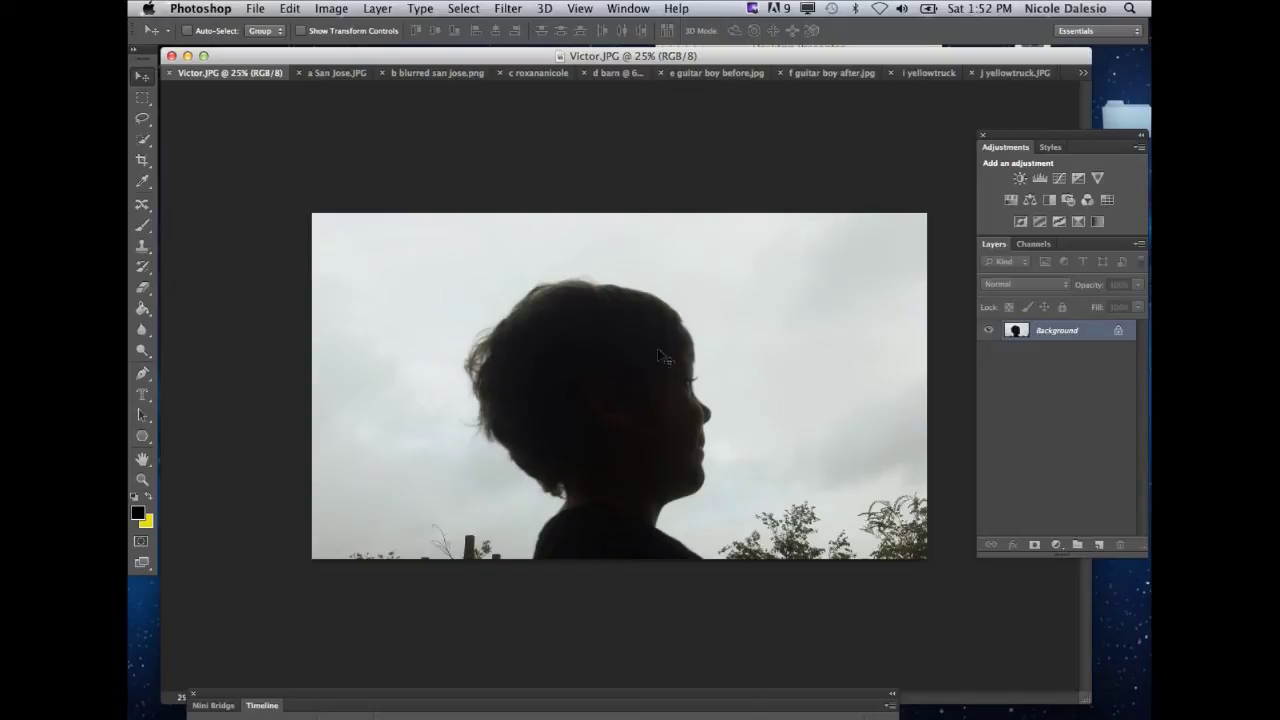
Add a Threshold adjustment layer at level 128 to Victor.JPG and close its Properties panel.
{"action": "left_click", "coordinate": [1056, 544]}
{"action": "mouse_move", "coordinate": [1058, 704]}
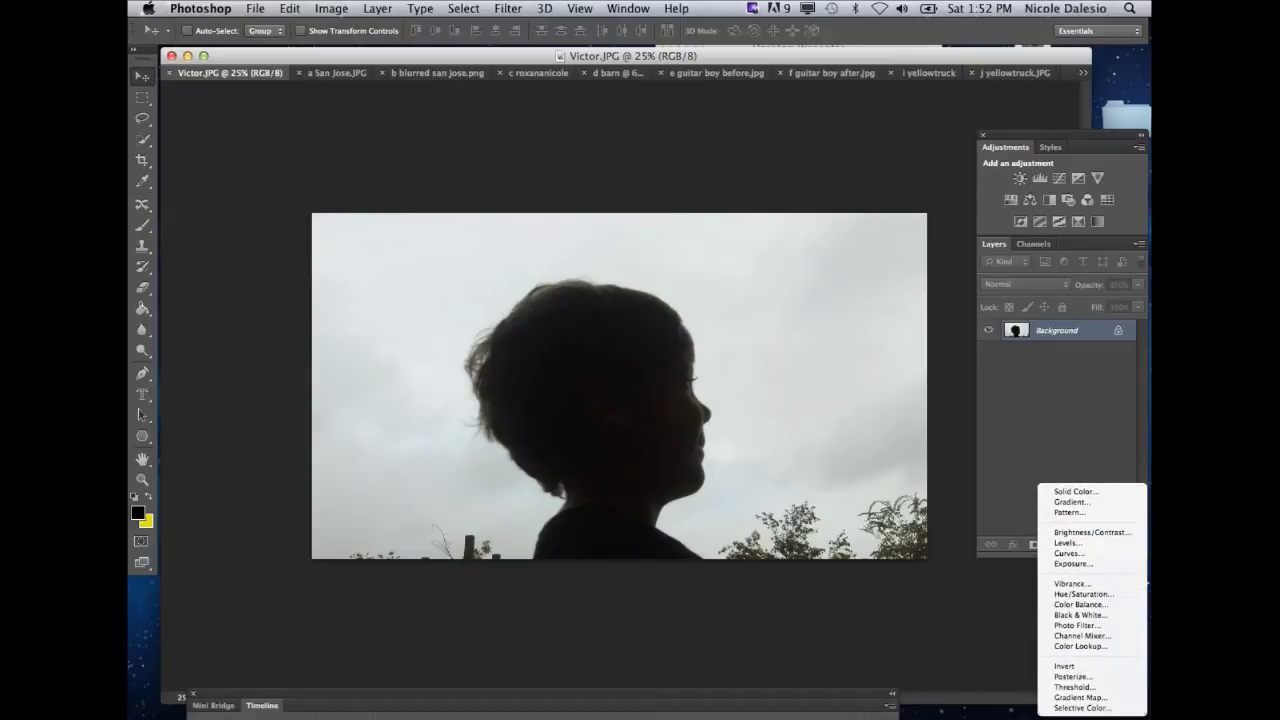
{"action": "left_click", "coordinate": [1057, 688]}
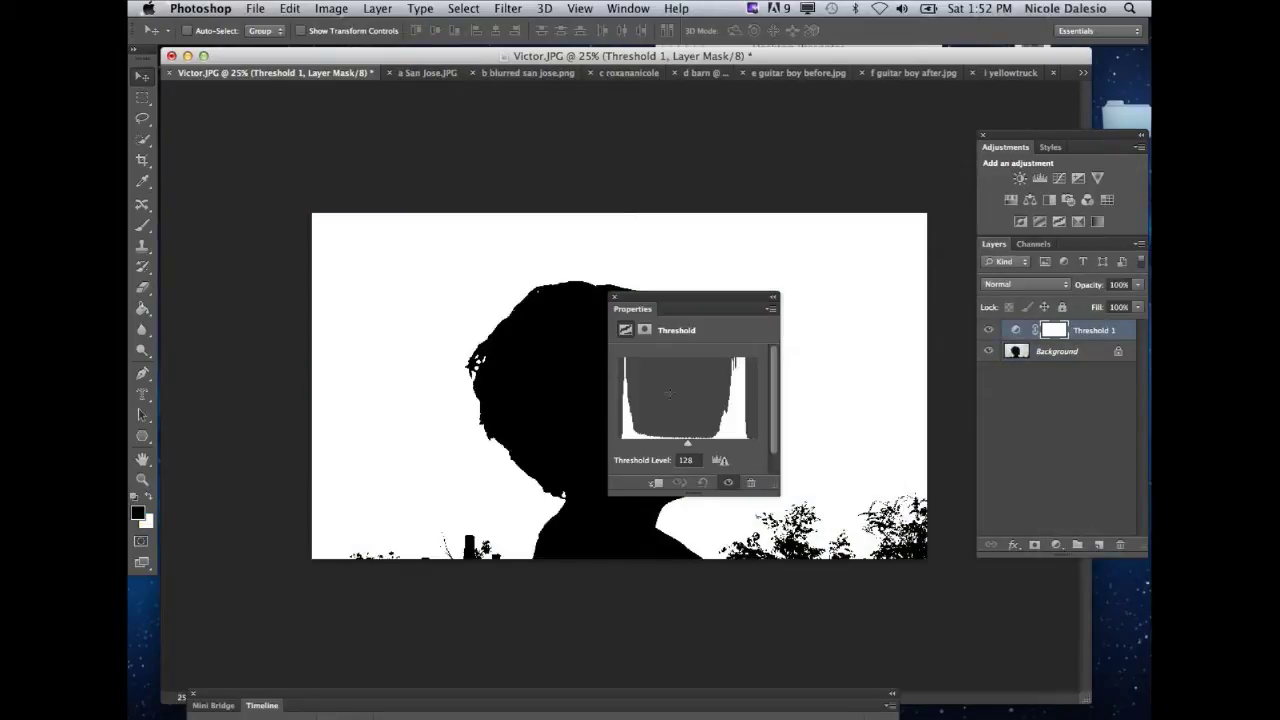
{"action": "left_click_drag", "start_coordinate": [677, 300], "coordinate": [816, 135]}
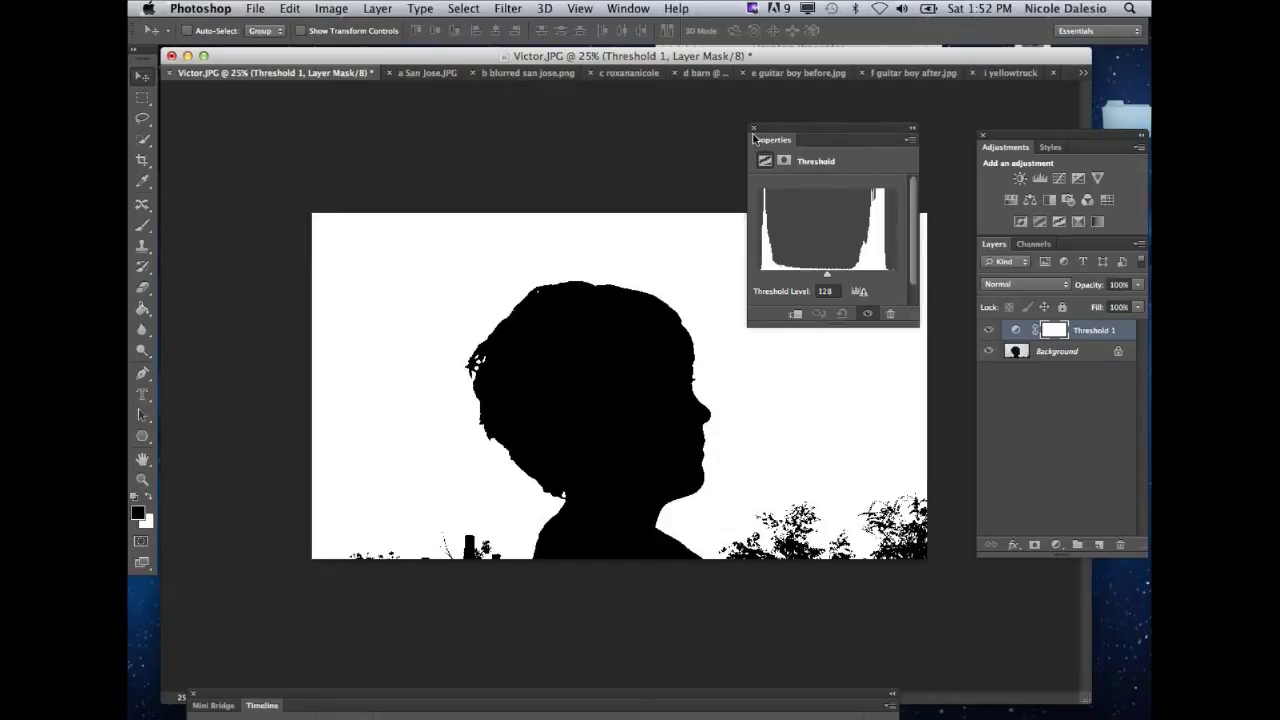
{"action": "left_click_drag", "start_coordinate": [818, 129], "coordinate": [856, 97]}
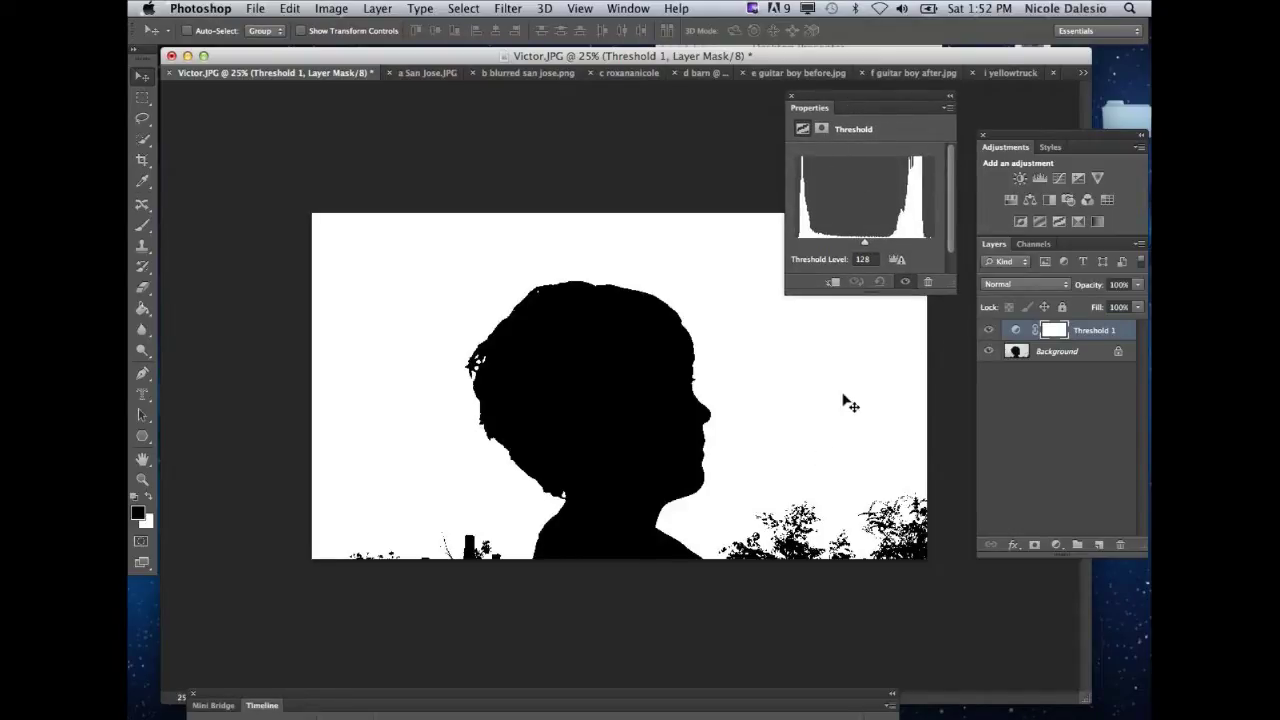
{"action": "left_click", "coordinate": [789, 96]}
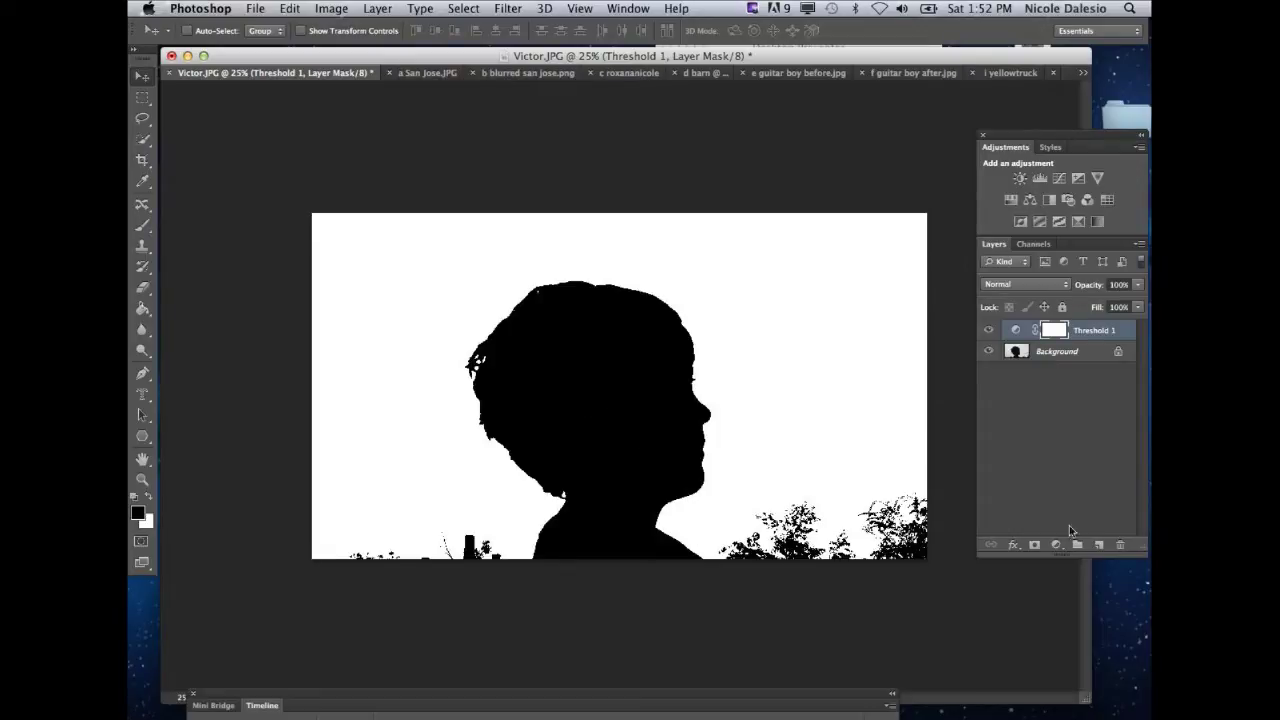
Add a new empty layer and set up an enlarged white brush.
{"action": "left_click", "coordinate": [1098, 545]}
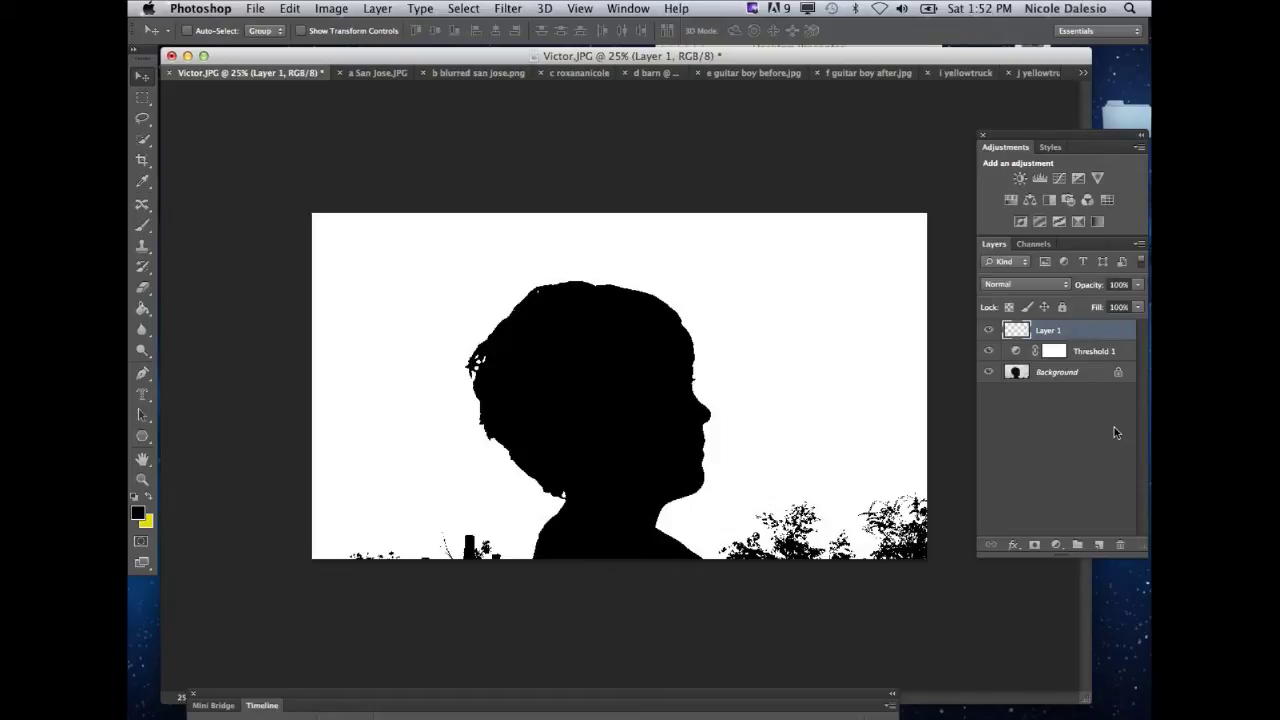
{"action": "left_click", "coordinate": [136, 498]}
{"action": "left_click", "coordinate": [148, 497]}
{"action": "left_click", "coordinate": [142, 226]}
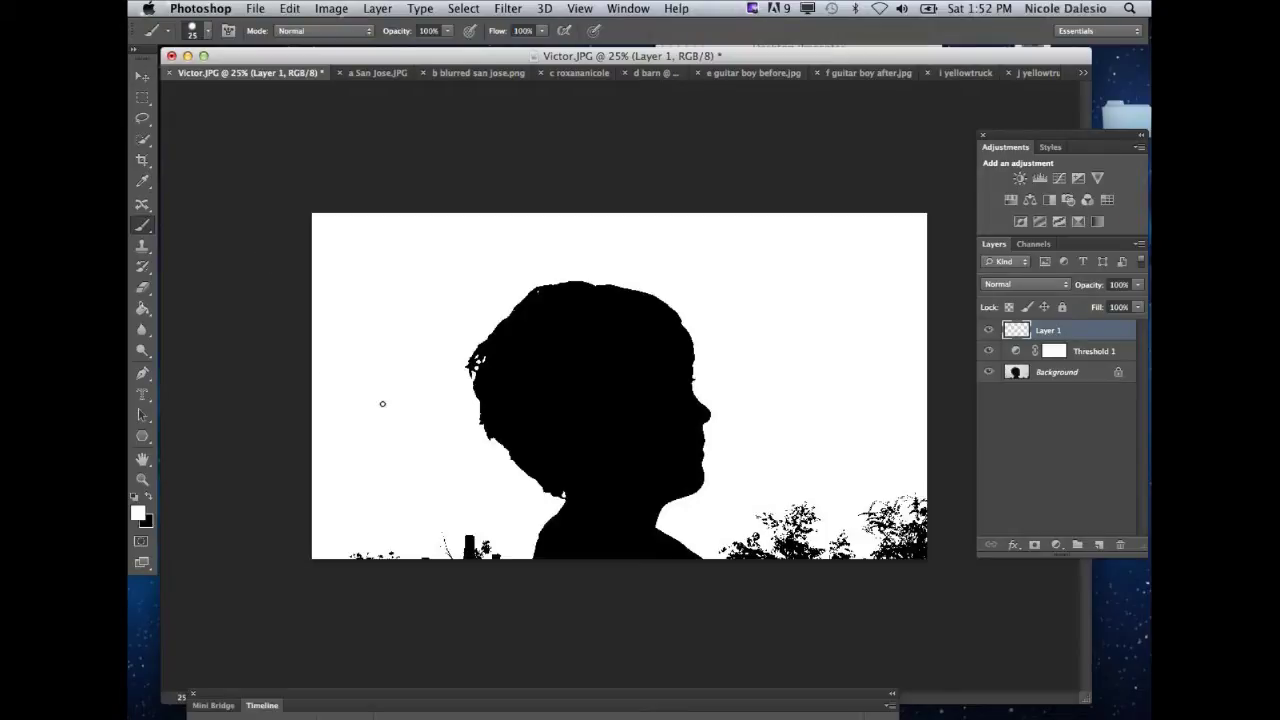
{"action": "key", "text": "bracketright"}
{"action": "key", "text": "bracketright"}
{"action": "key", "text": "bracketright"}
{"action": "key", "text": "bracketright"}
{"action": "key", "text": "bracketright"}
{"action": "key", "text": "bracketright"}
{"action": "key", "text": "bracketright"}
{"action": "key", "text": "bracketright"}
{"action": "key", "text": "bracketright"}
{"action": "key", "text": "bracketright"}
{"action": "key", "text": "bracketright"}
{"action": "key", "text": "bracketright"}
{"action": "key", "text": "bracketright"}
{"action": "key", "text": "bracketright"}
Paint white over the plants and trees along the bottom left and right.
{"action": "mouse_move", "coordinate": [343, 543]}
{"action": "left_mouse_down"}
{"action": "mouse_move", "coordinate": [382, 560]}
{"action": "mouse_move", "coordinate": [411, 536]}
{"action": "mouse_move", "coordinate": [477, 543]}
{"action": "left_mouse_up"}
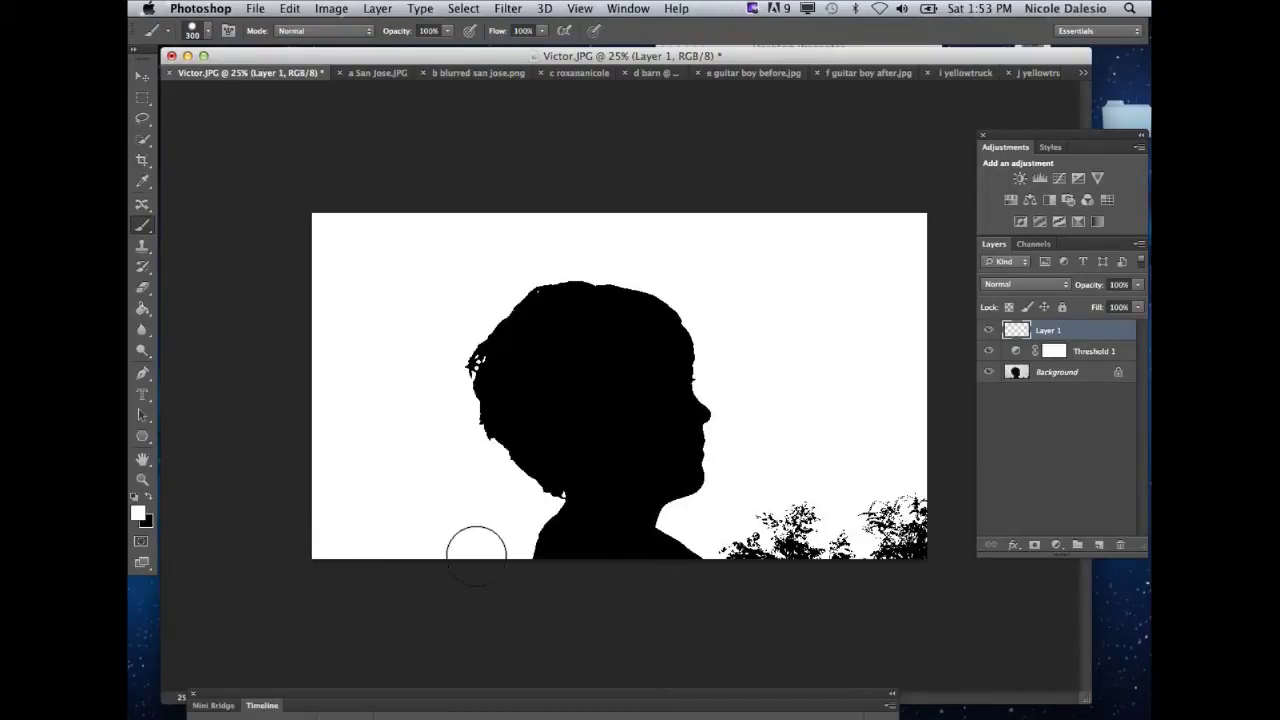
{"action": "mouse_move", "coordinate": [860, 525]}
{"action": "left_mouse_down"}
{"action": "mouse_move", "coordinate": [915, 477]}
{"action": "mouse_move", "coordinate": [845, 532]}
{"action": "mouse_move", "coordinate": [833, 570]}
{"action": "mouse_move", "coordinate": [734, 538]}
{"action": "left_mouse_up"}
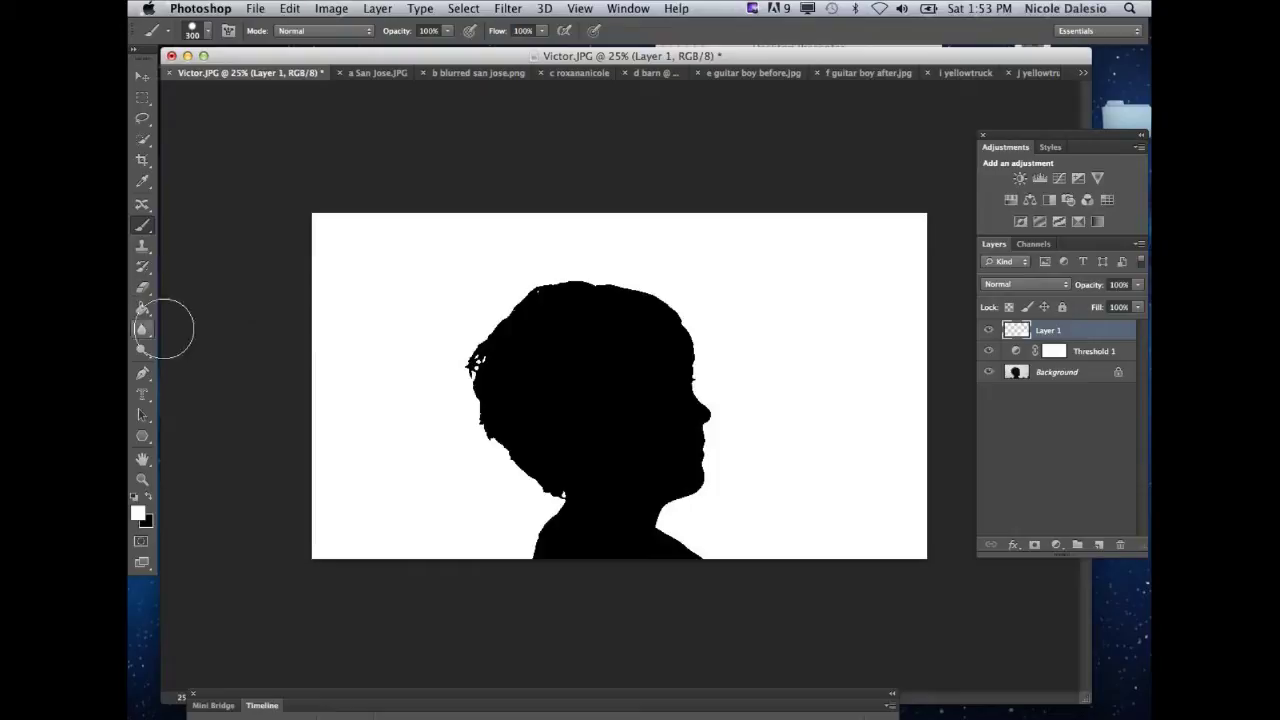
{"action": "left_click_drag", "start_coordinate": [142, 393], "coordinate": [200, 401]}
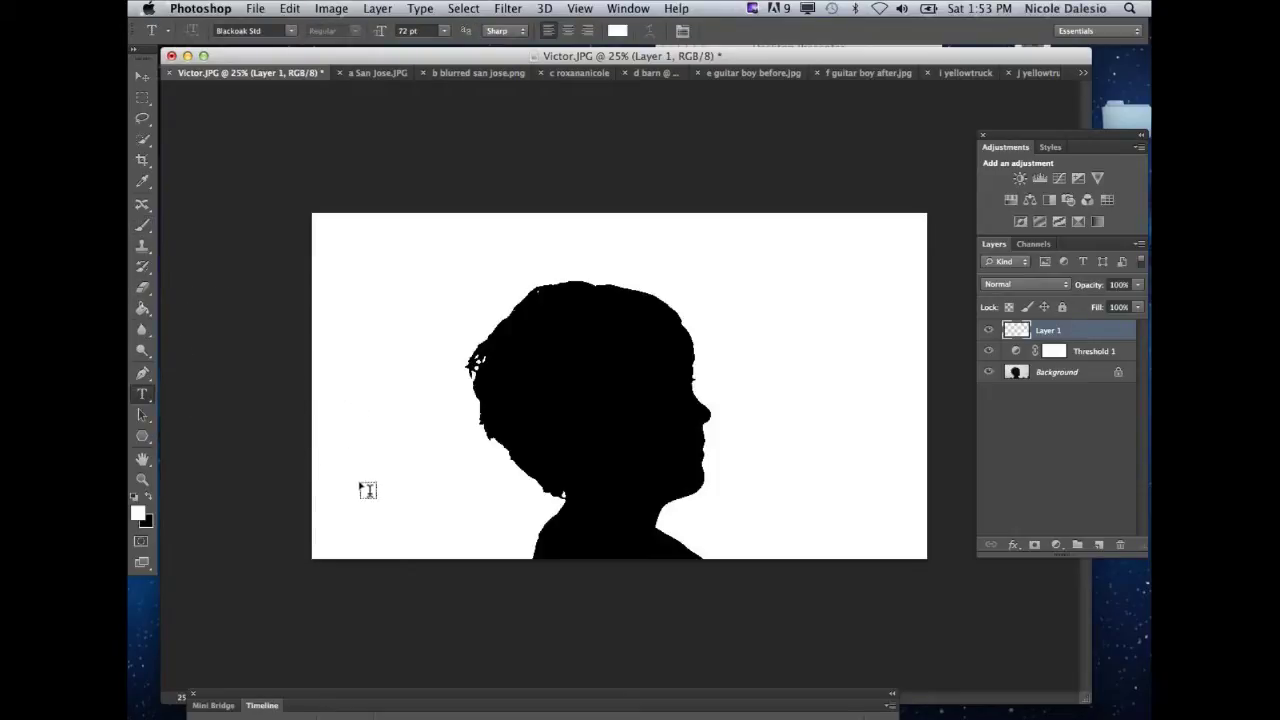
Type 'Creative' in white across the silhouette's head and commit the text.
{"action": "left_click", "coordinate": [522, 373]}
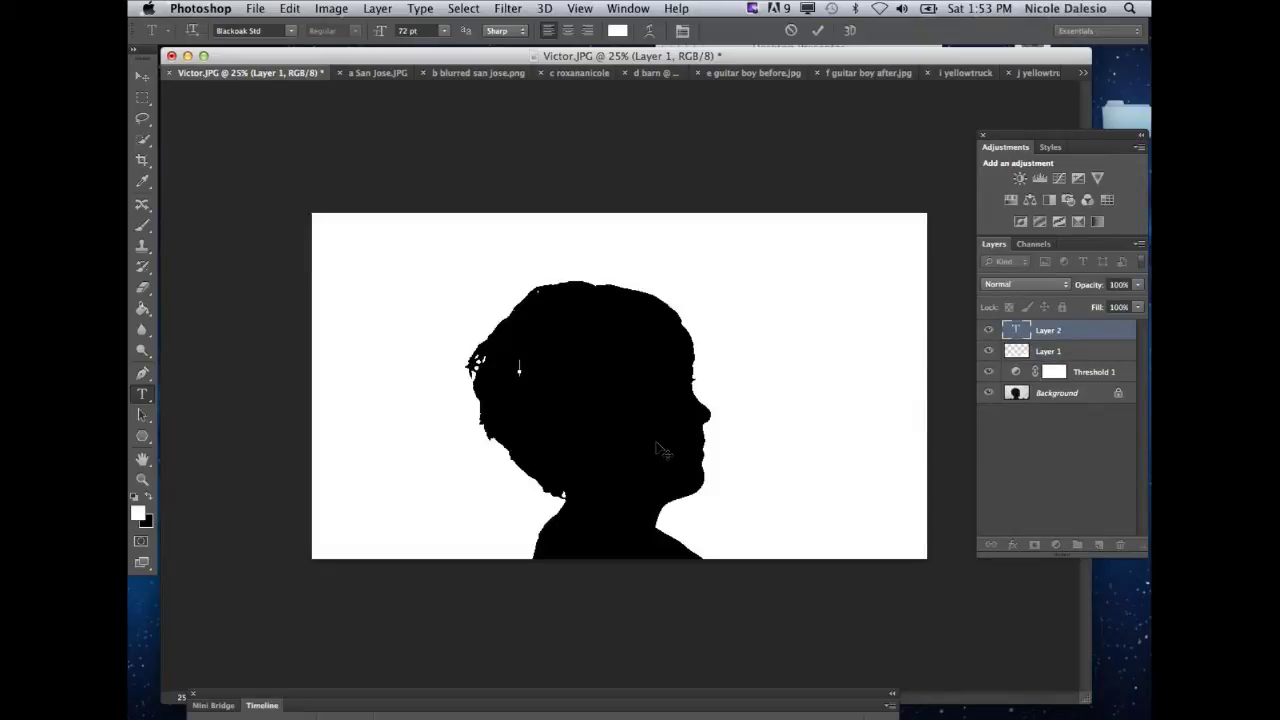
{"action": "type", "text": "Creative"}
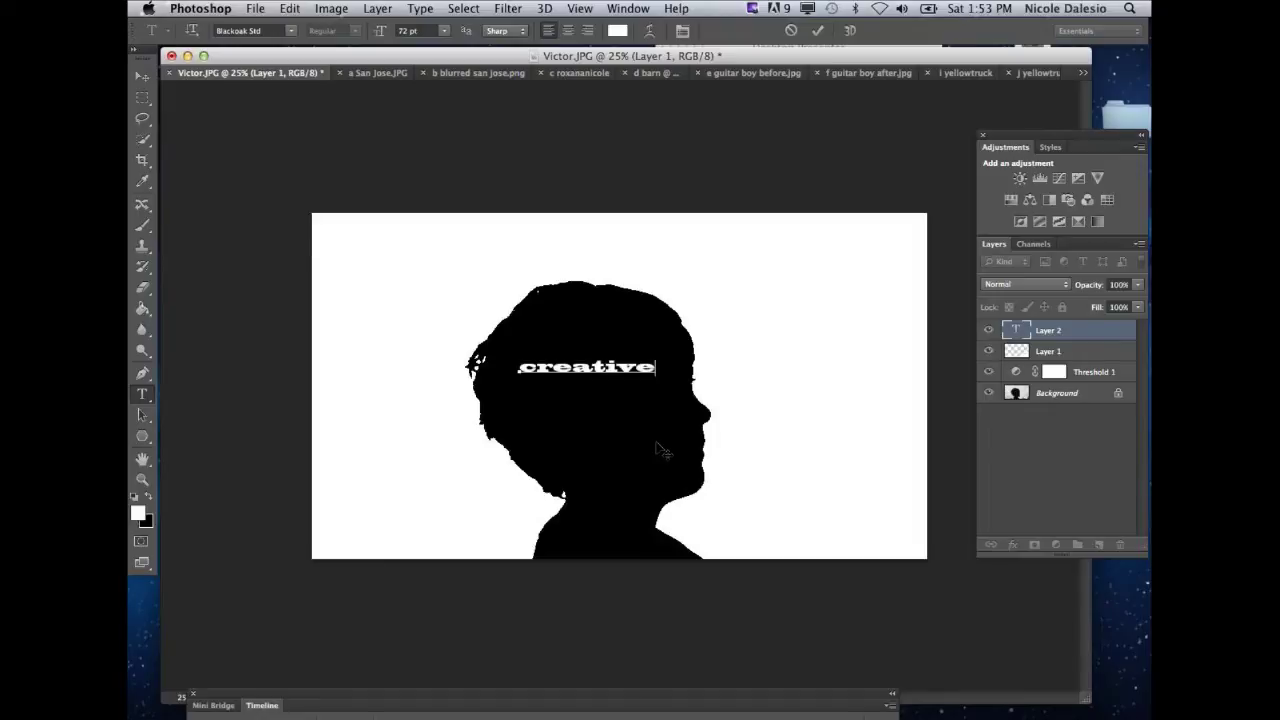
{"action": "left_click", "coordinate": [818, 30]}
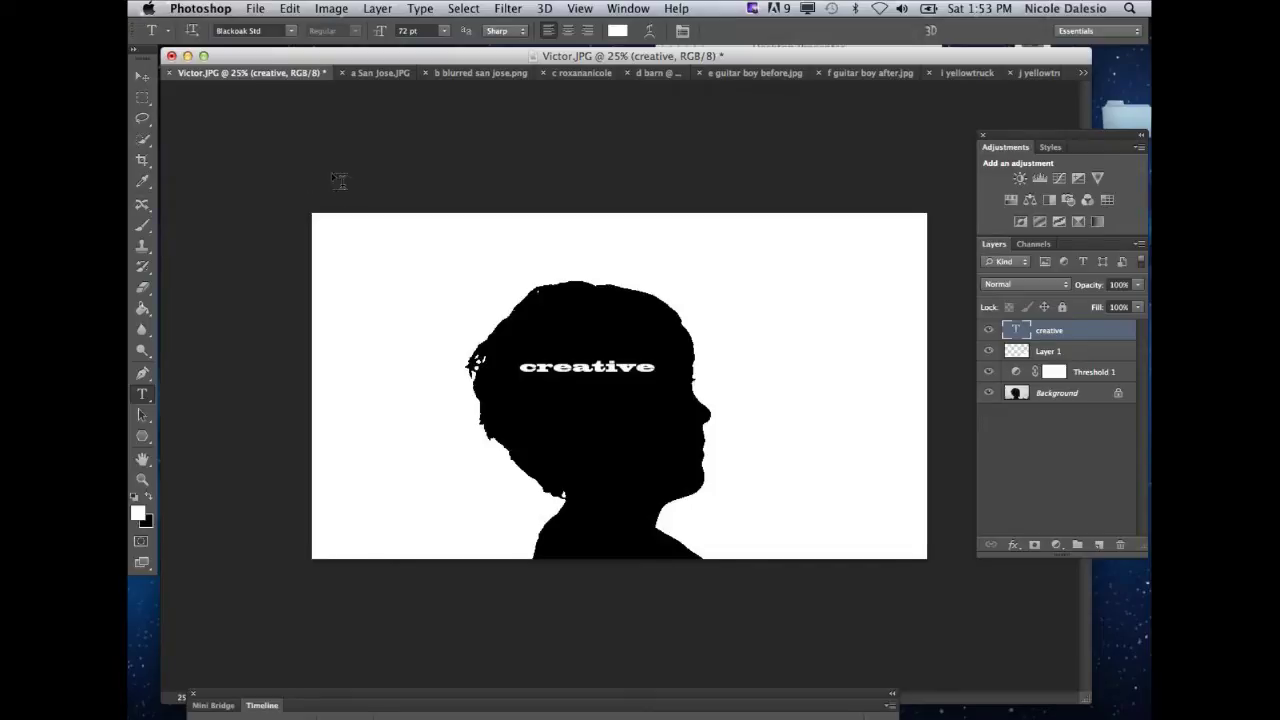
Switch to the Move tool and bring up the San Jose.JPG document.
{"action": "key", "text": "v"}
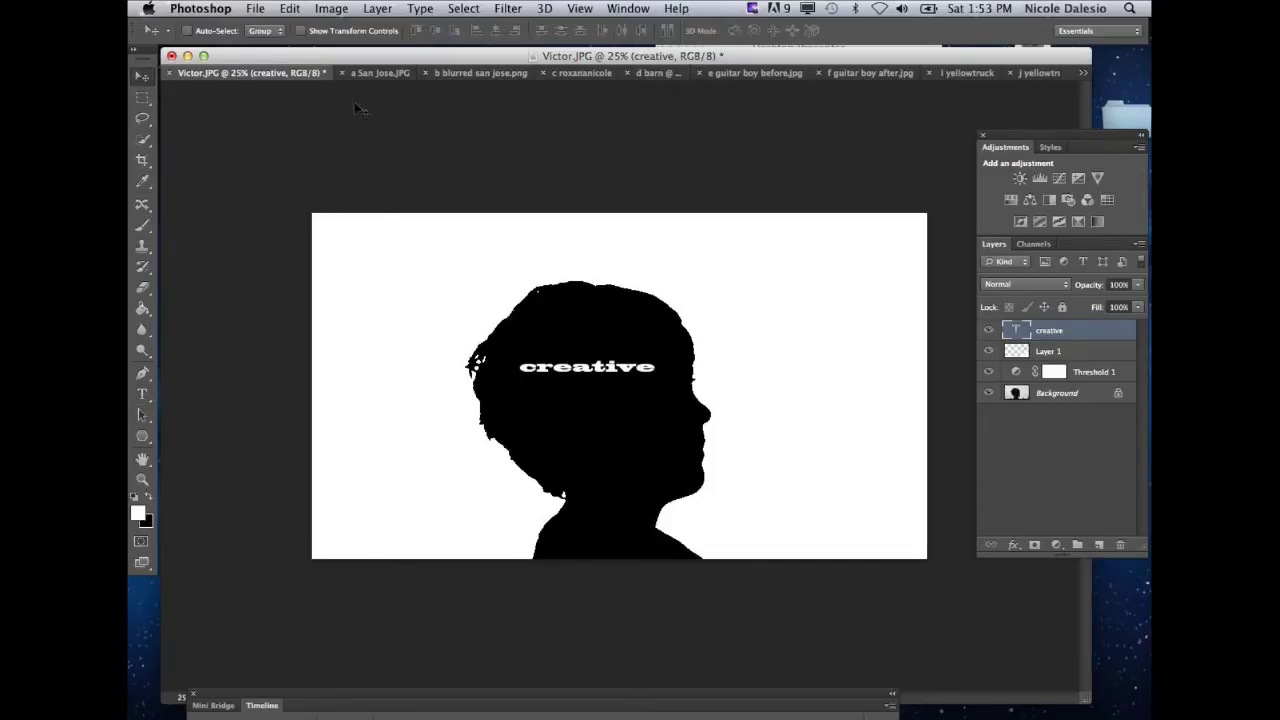
{"action": "left_click", "coordinate": [372, 73]}
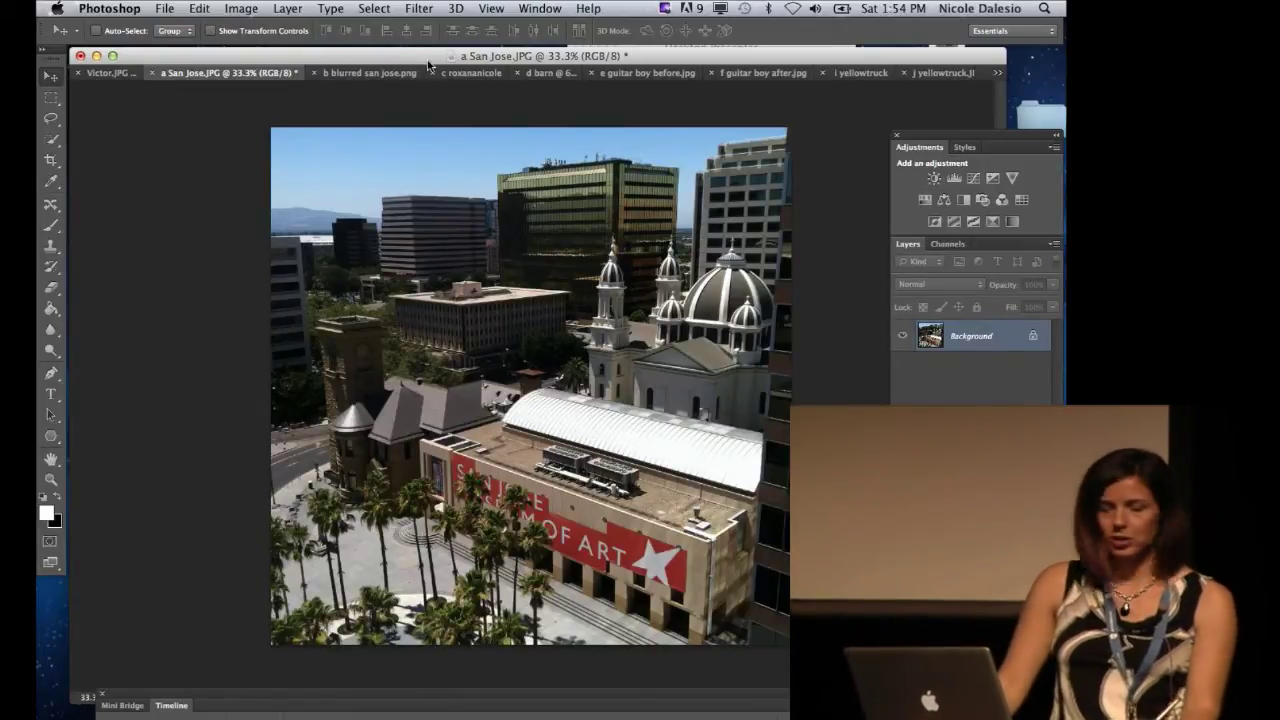
Open the Tilt-Shift Blur Gallery on the San Jose photo.
{"action": "left_click", "coordinate": [414, 9]}
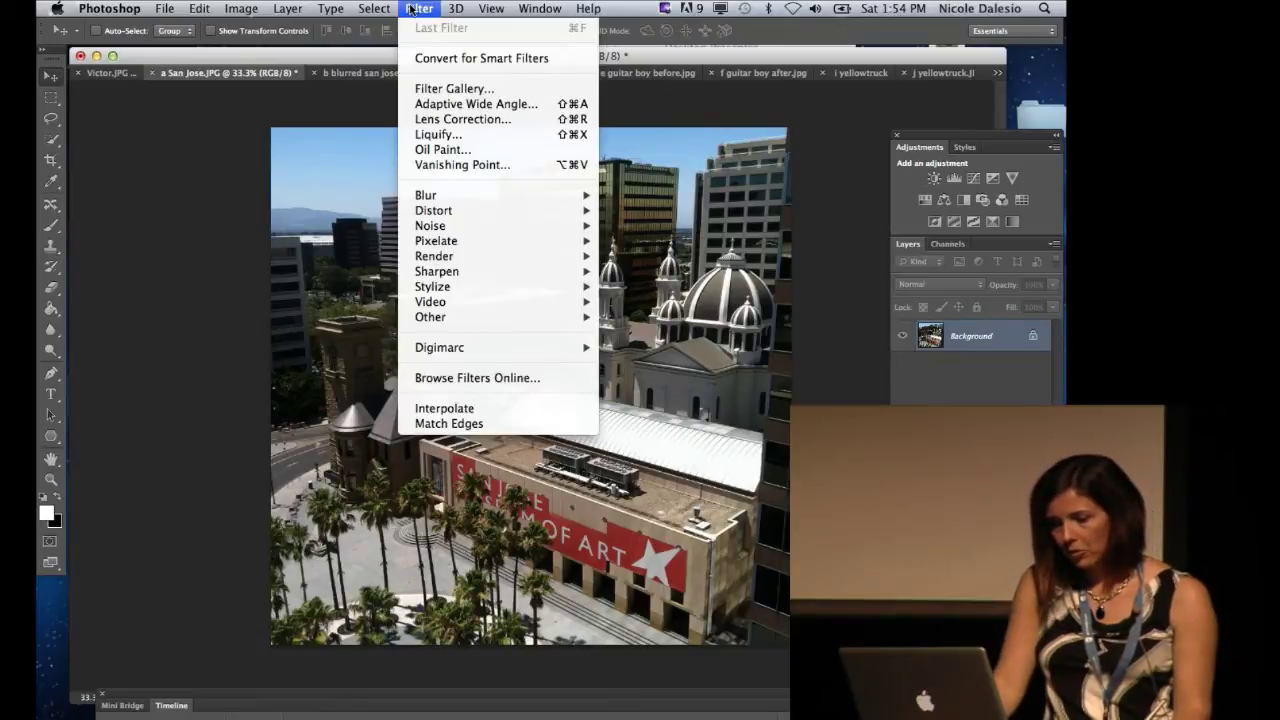
{"action": "left_click", "coordinate": [473, 43]}
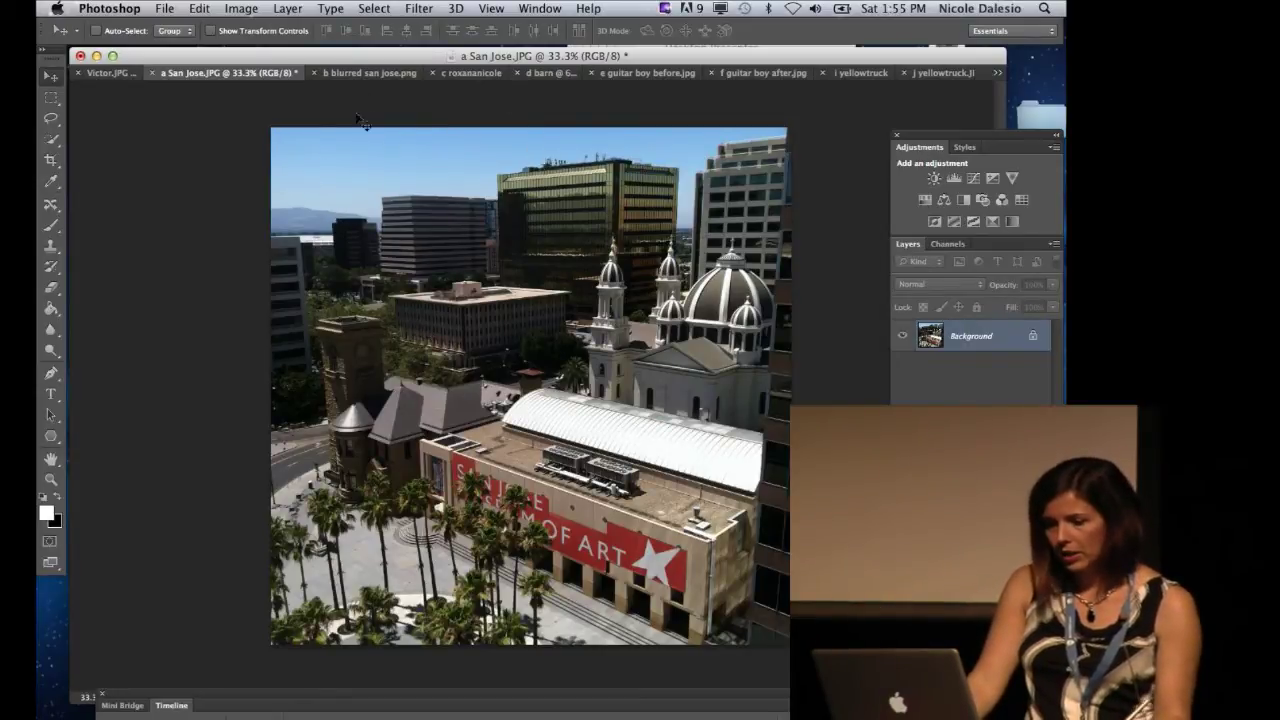
{"action": "left_click", "coordinate": [419, 9]}
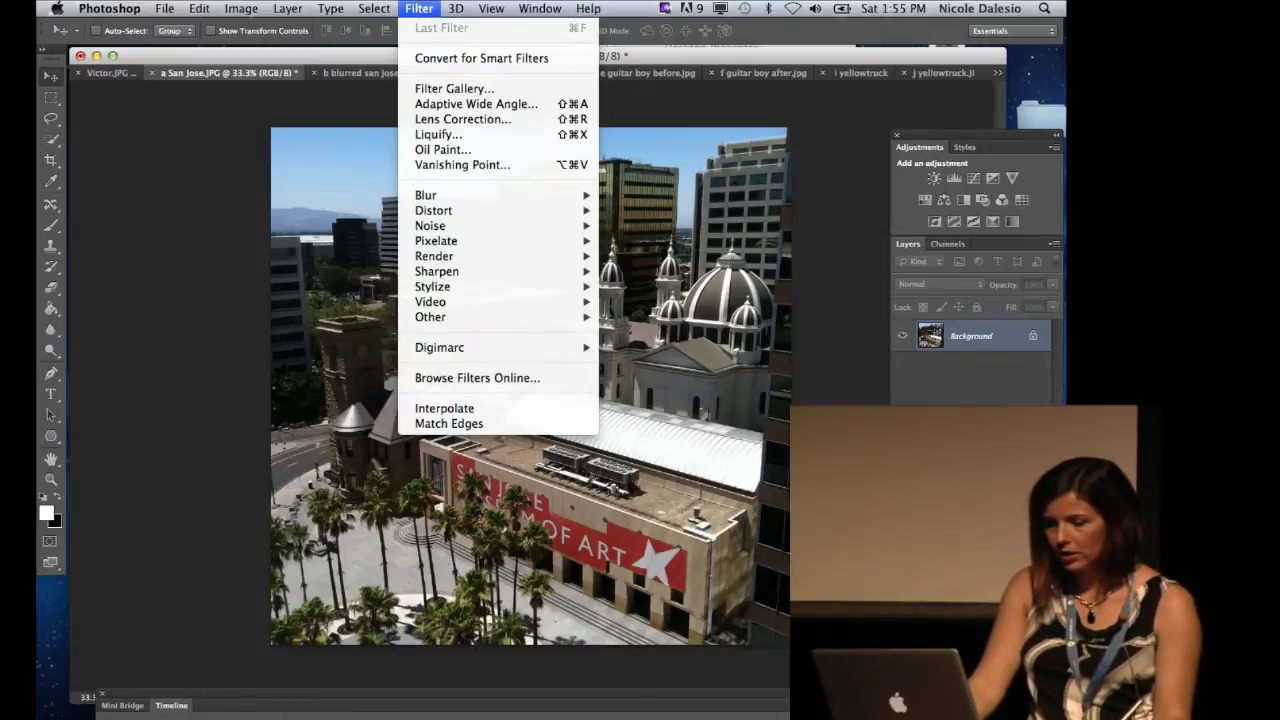
{"action": "mouse_move", "coordinate": [436, 199]}
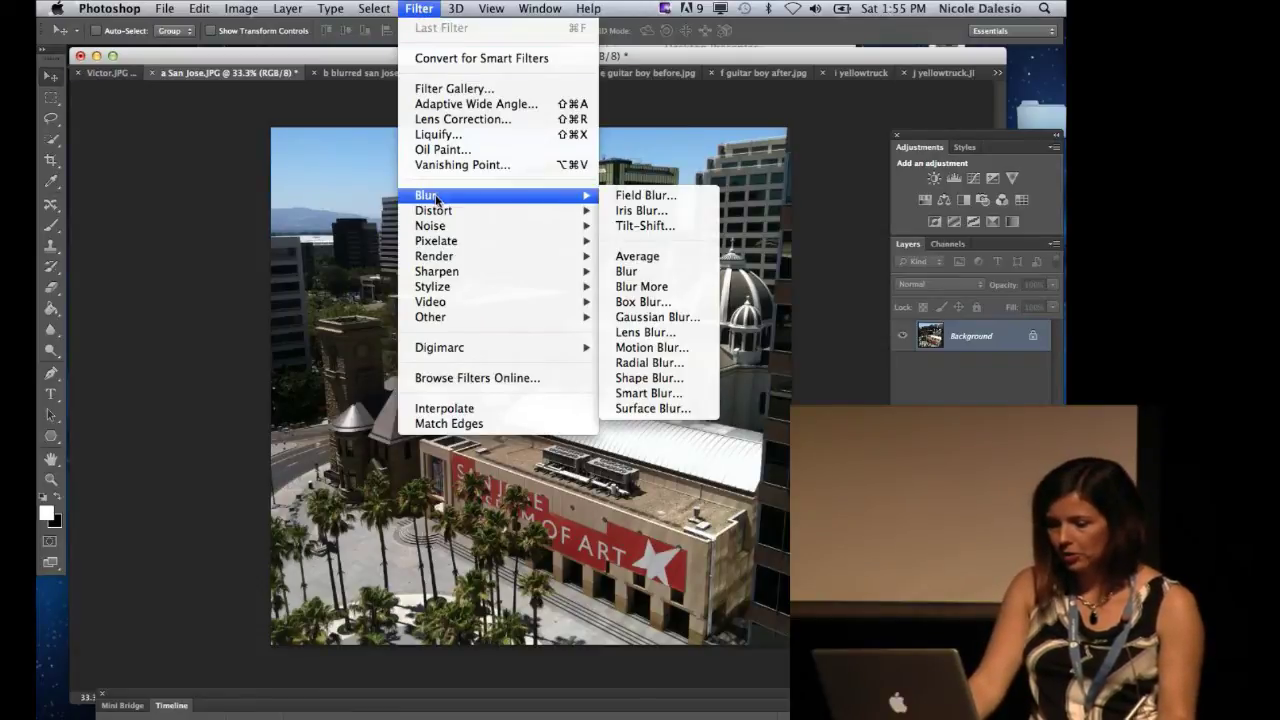
{"action": "left_click", "coordinate": [624, 228]}
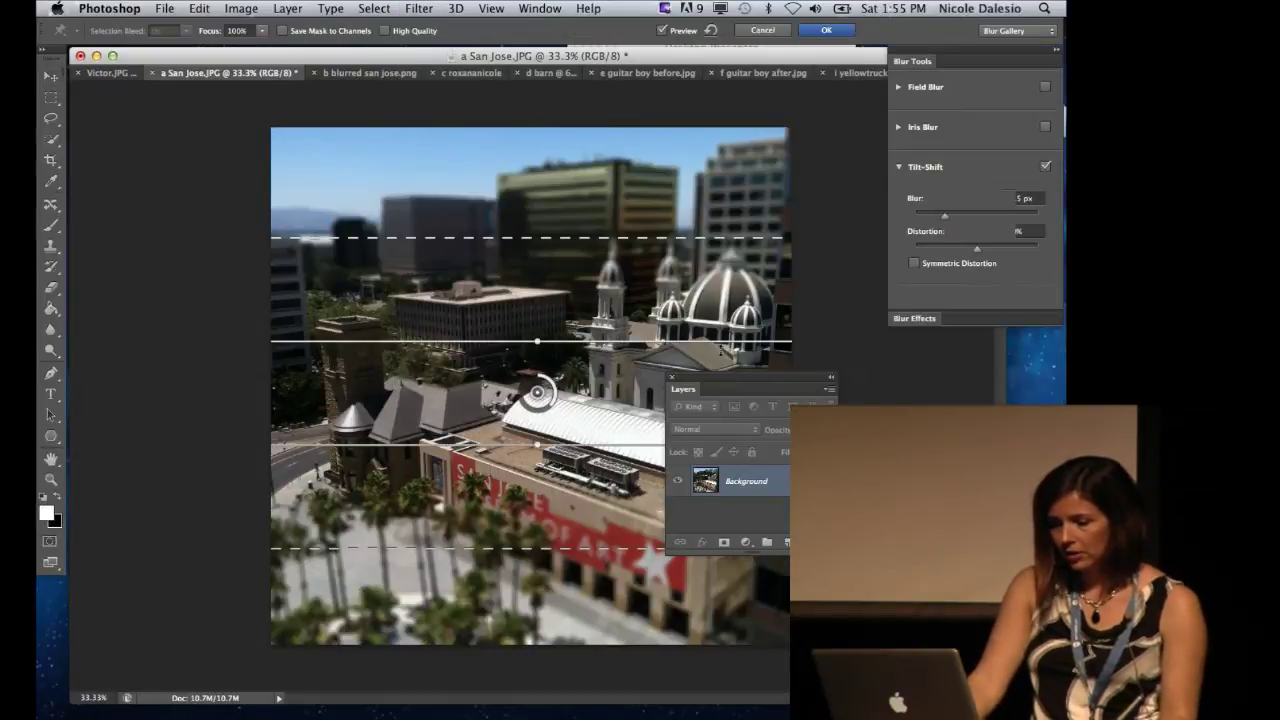
{"action": "left_click_drag", "start_coordinate": [712, 389], "coordinate": [850, 480]}
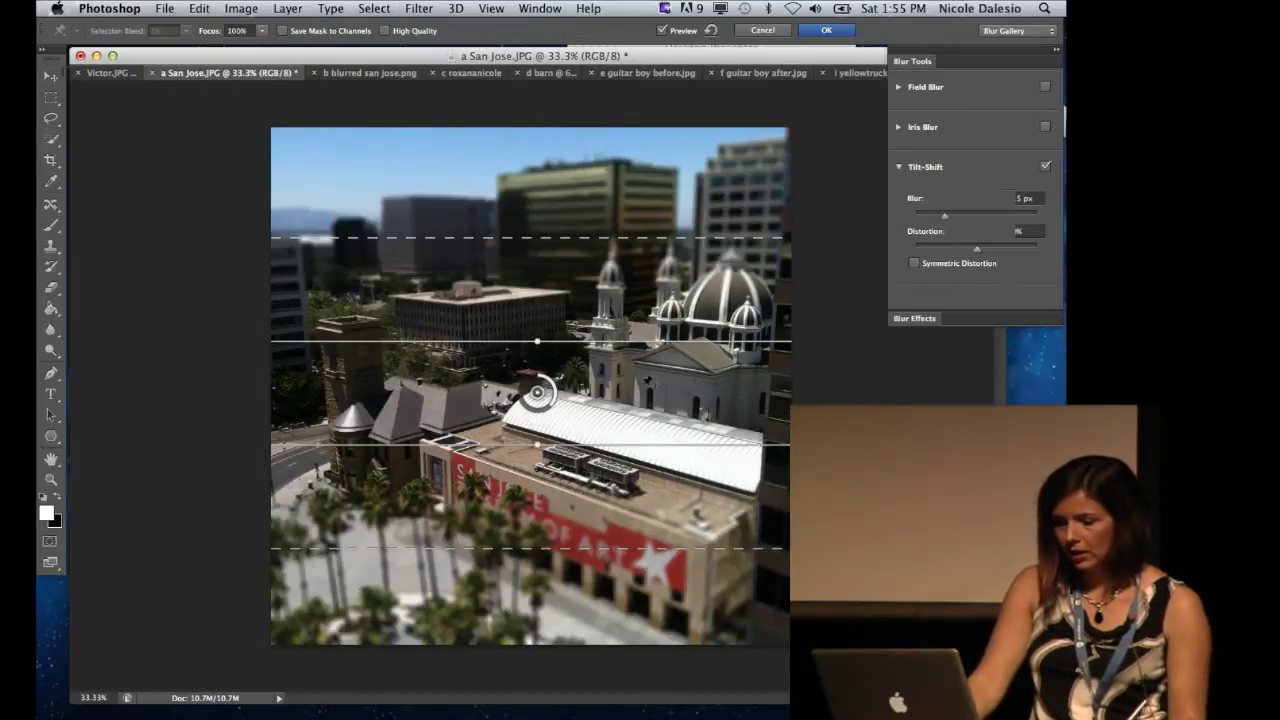
Set a 10 px tilt-shift blur with the focus band over the buildings, then apply.
{"action": "left_click_drag", "start_coordinate": [542, 386], "coordinate": [548, 400]}
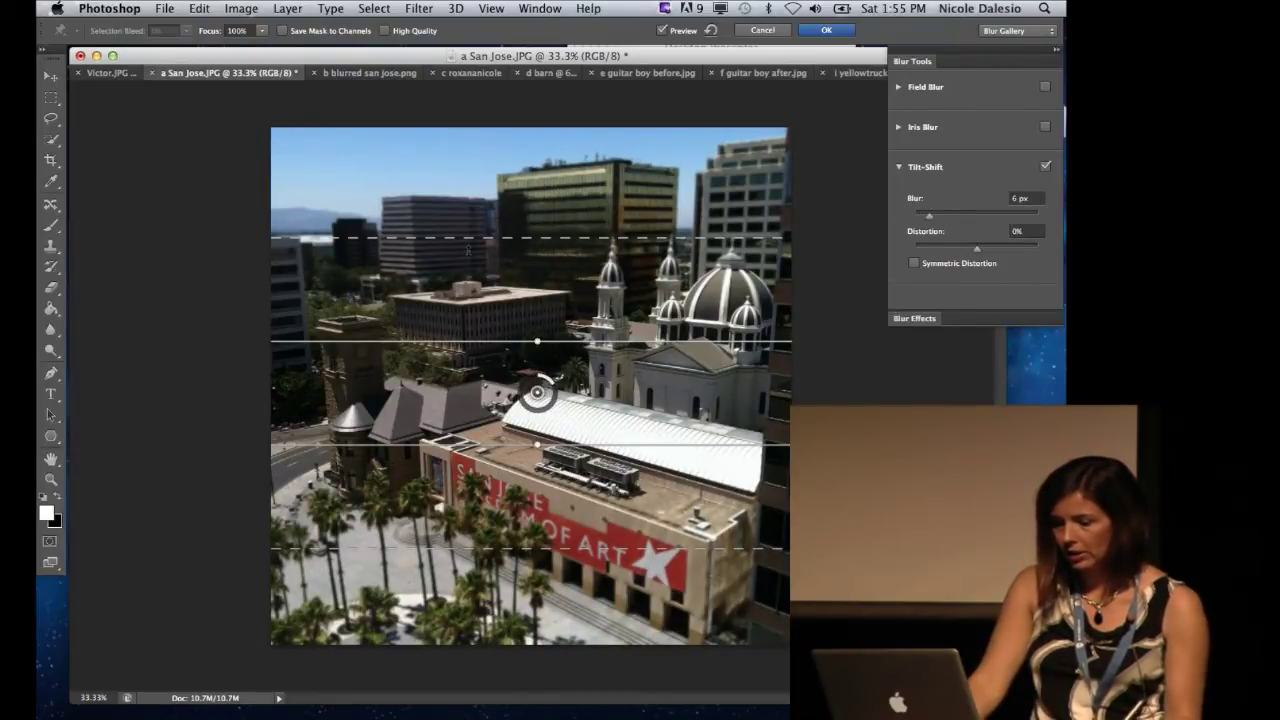
{"action": "left_click_drag", "start_coordinate": [485, 240], "coordinate": [487, 270]}
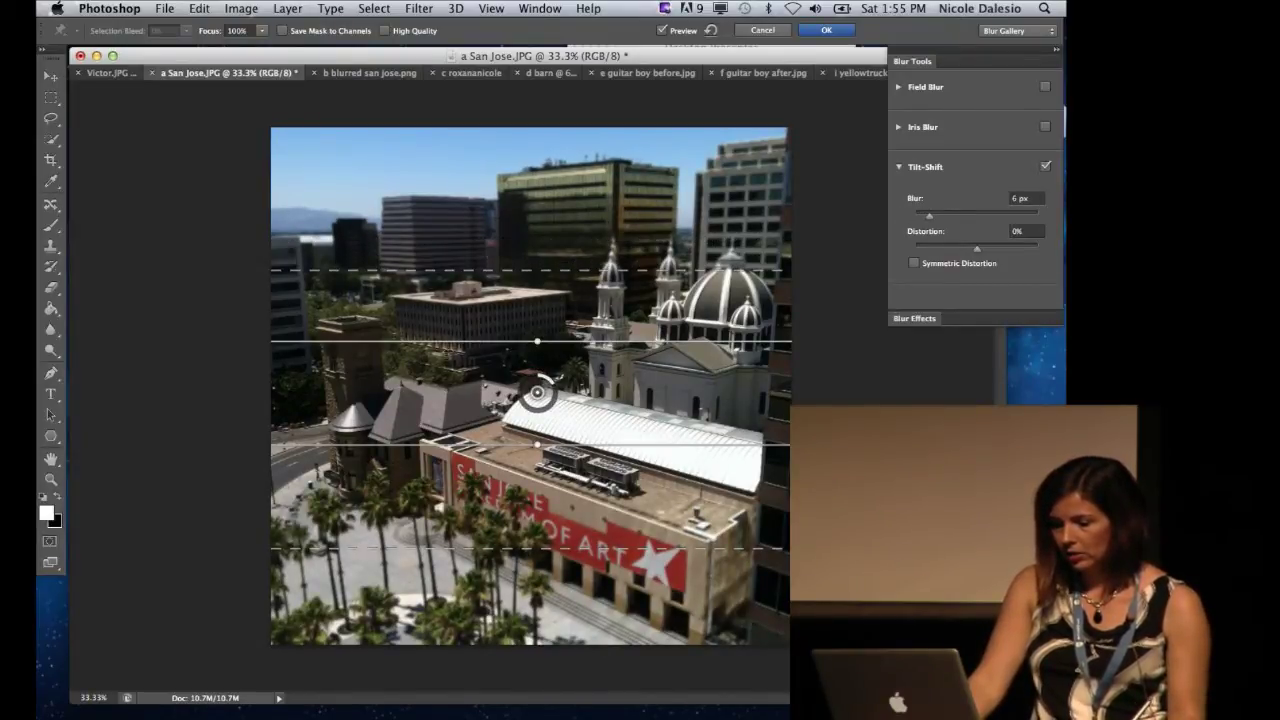
{"action": "left_click_drag", "start_coordinate": [450, 343], "coordinate": [451, 355]}
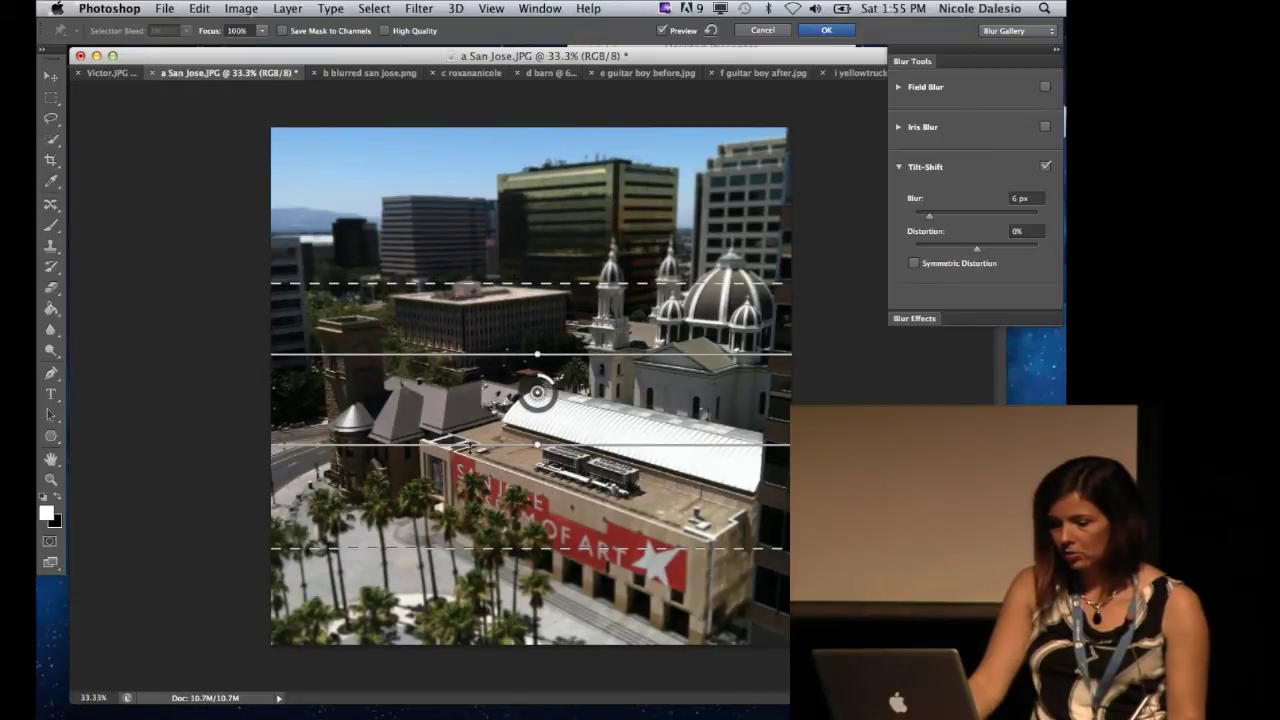
{"action": "left_click_drag", "start_coordinate": [468, 444], "coordinate": [467, 436]}
{"action": "left_click_drag", "start_coordinate": [555, 382], "coordinate": [550, 392]}
{"action": "left_click", "coordinate": [816, 32]}
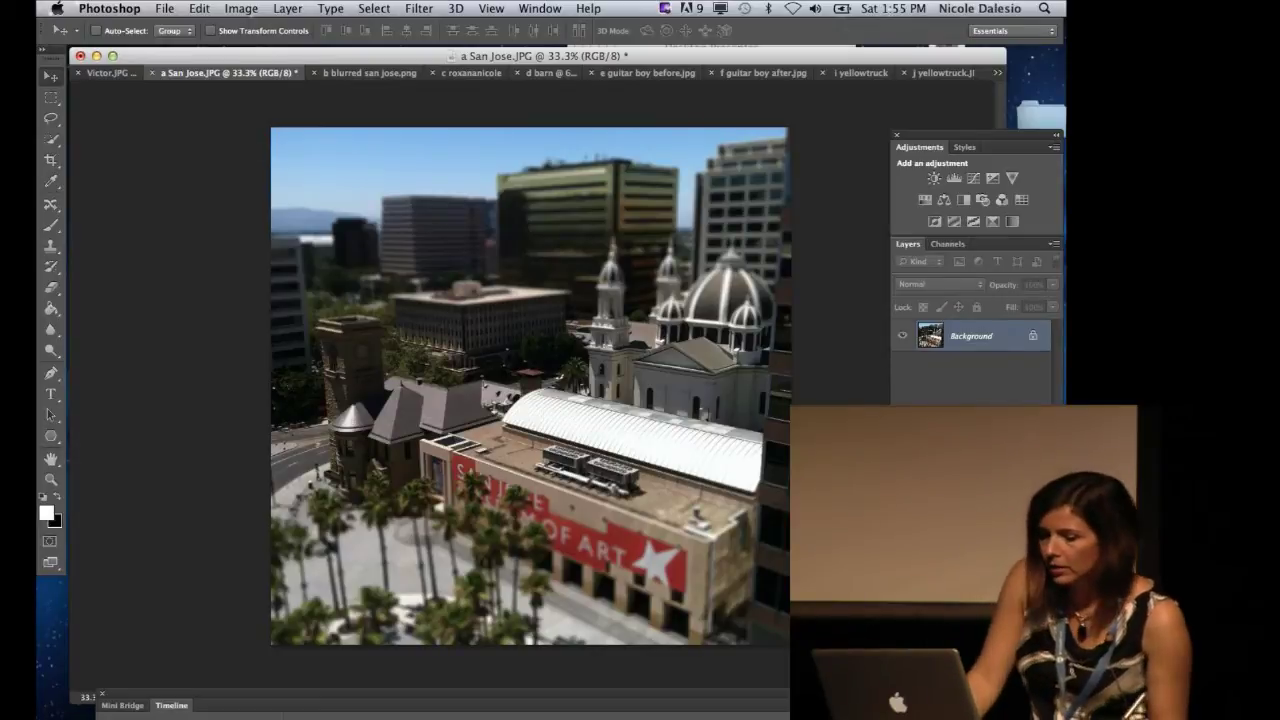
{"action": "left_click", "coordinate": [363, 73]}
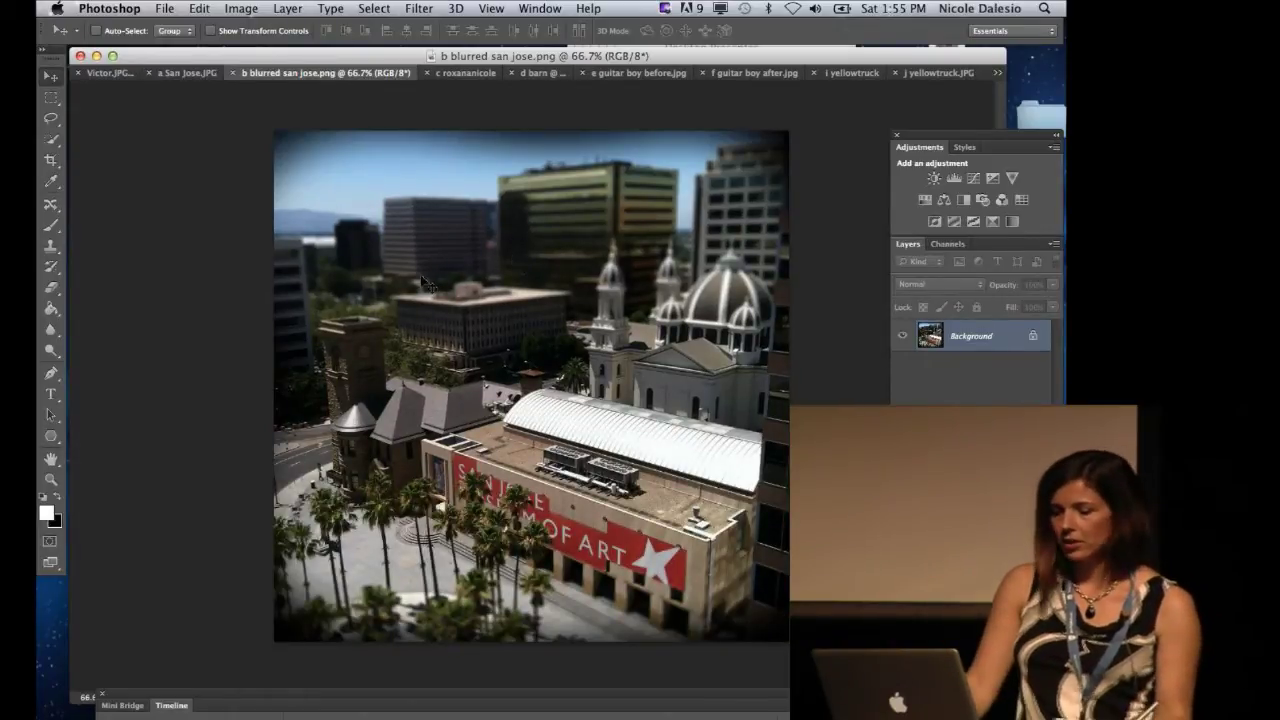
{"action": "left_click", "coordinate": [450, 74]}
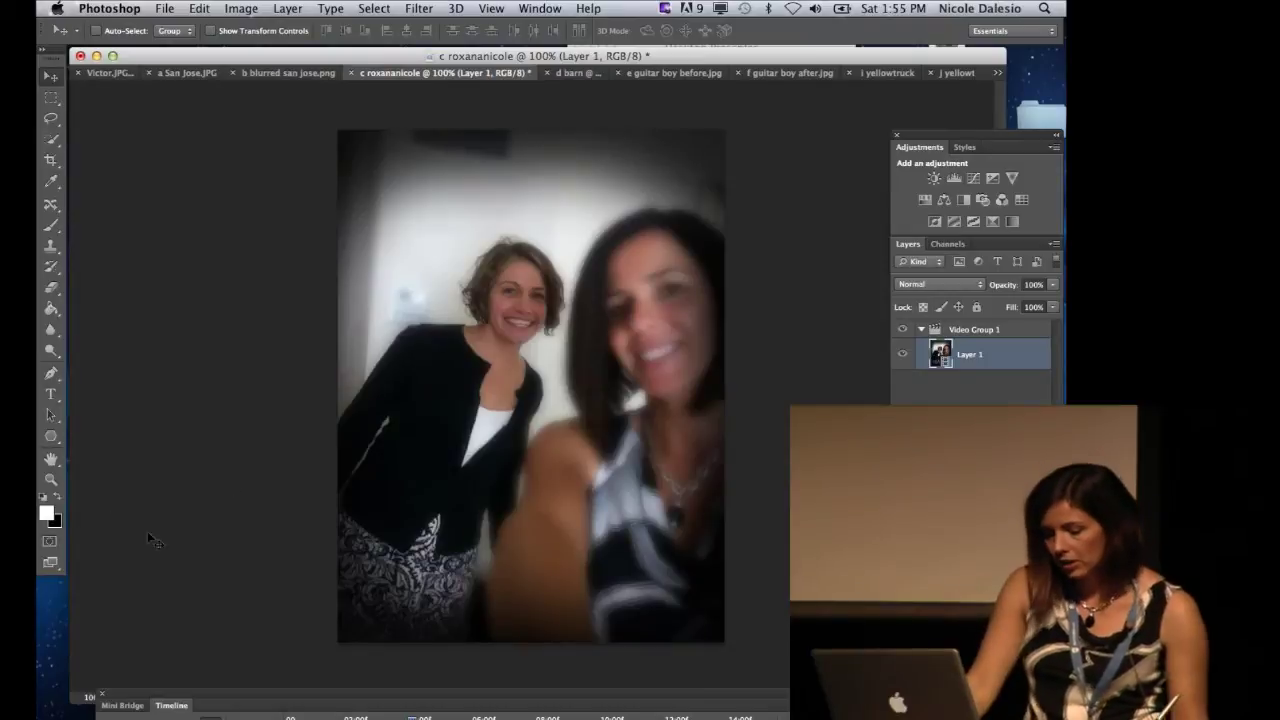
{"action": "left_click_drag", "start_coordinate": [240, 700], "coordinate": [249, 640]}
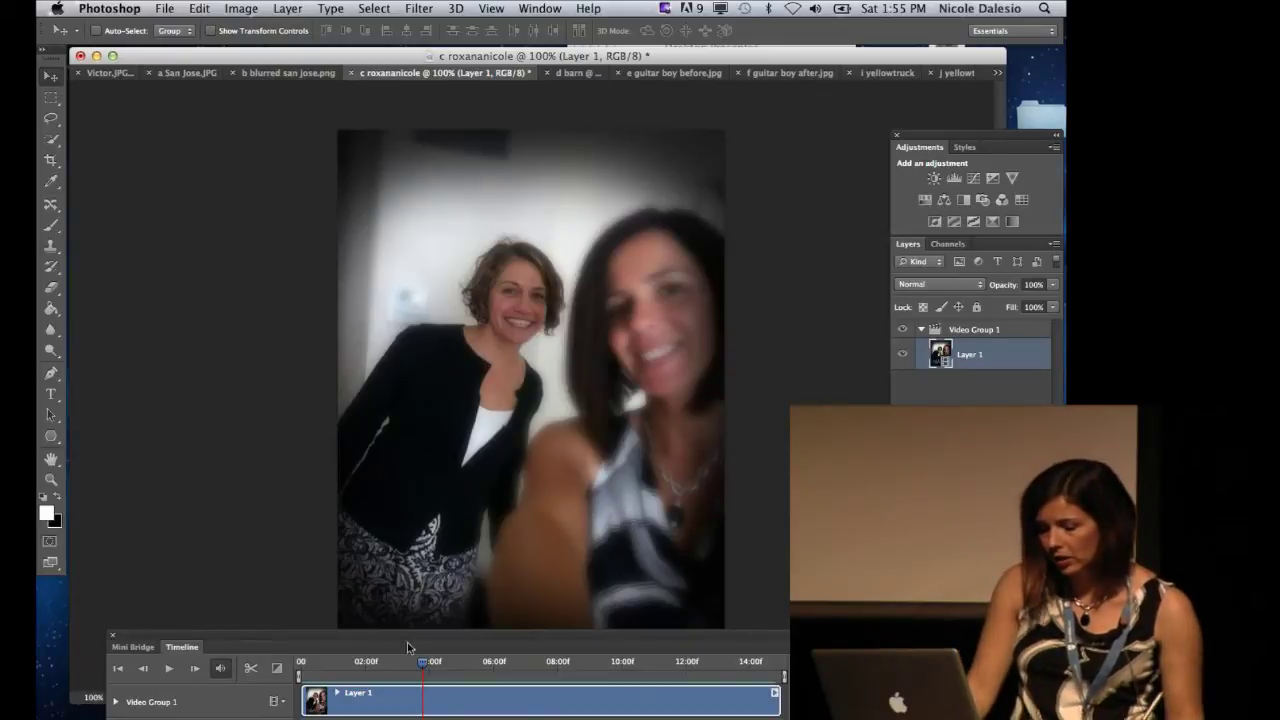
{"action": "left_click_drag", "start_coordinate": [424, 667], "coordinate": [300, 667]}
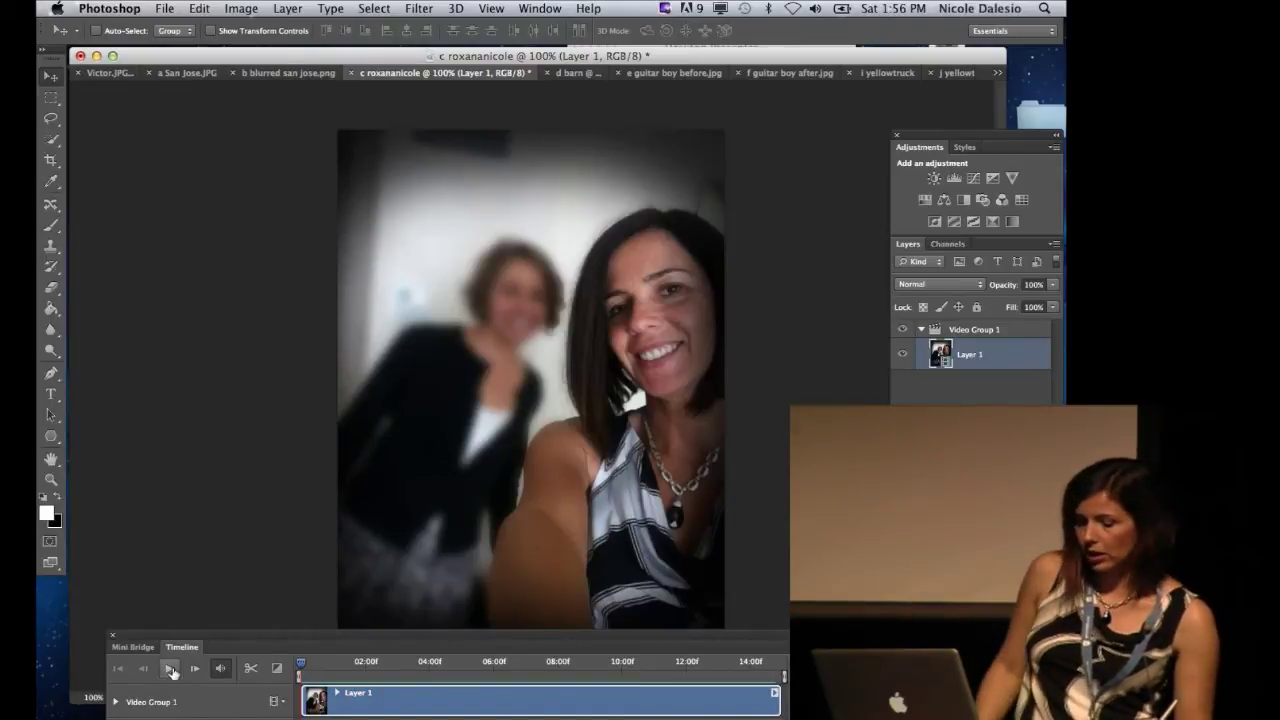
{"action": "left_click", "coordinate": [169, 669]}
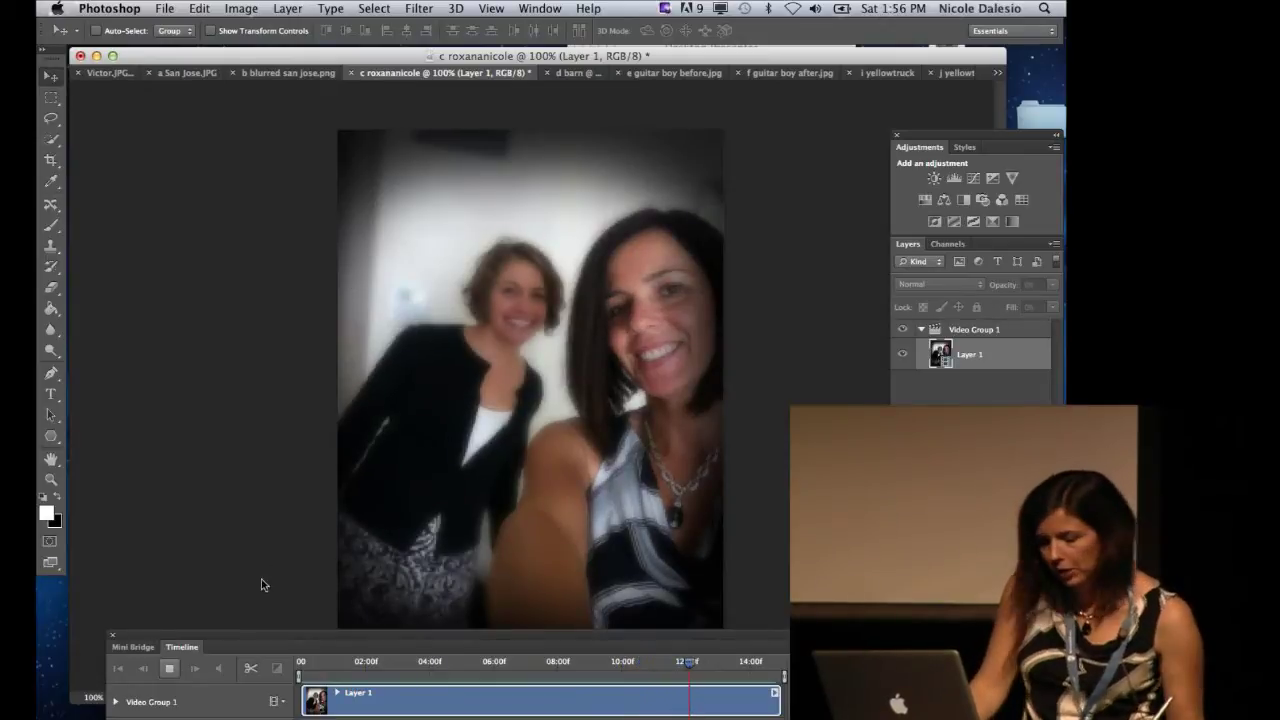
{"action": "left_click", "coordinate": [170, 668]}
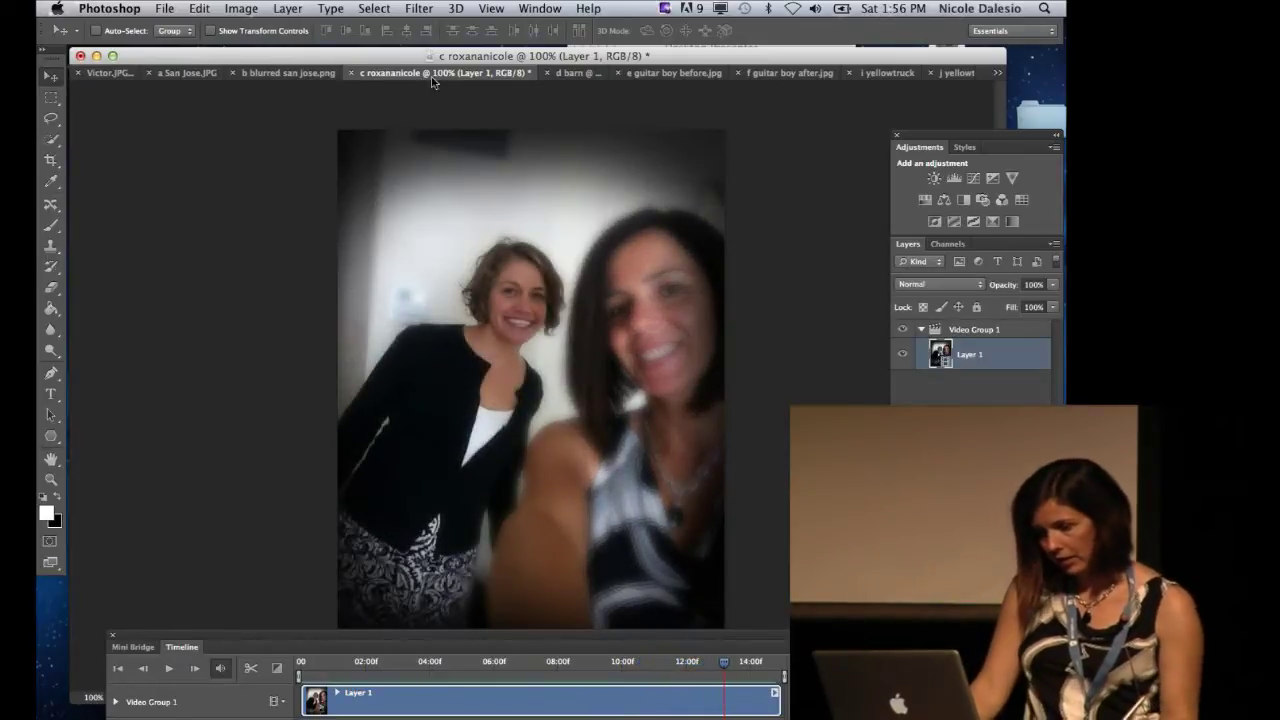
{"action": "left_click", "coordinate": [570, 73]}
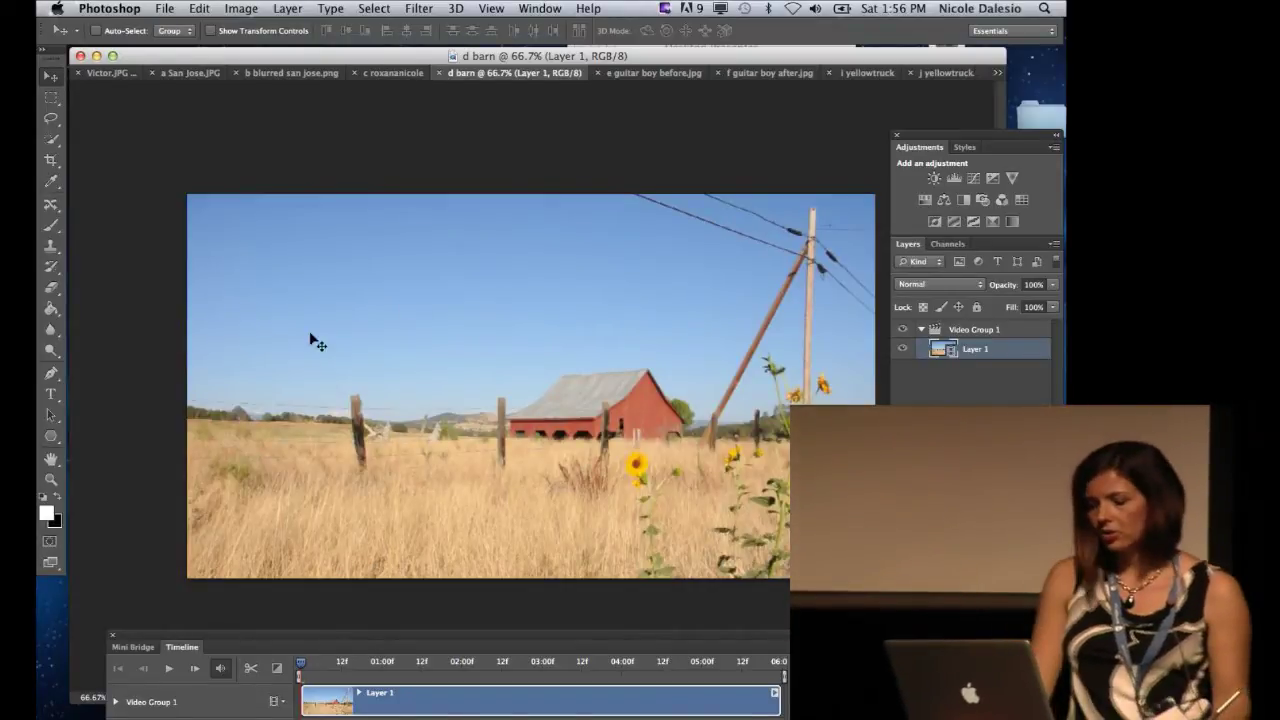
Play a few seconds of the d barn clip, then open the Filter menu.
{"action": "left_click", "coordinate": [169, 671]}
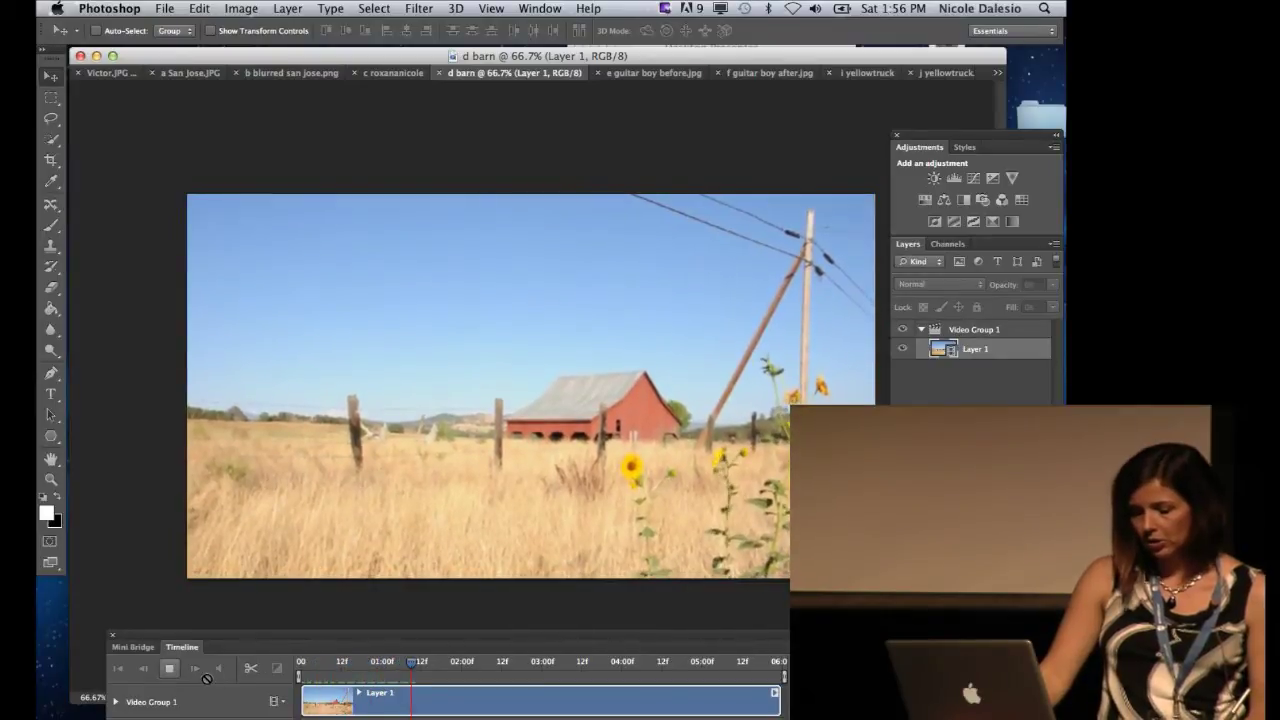
{"action": "key", "text": "space"}
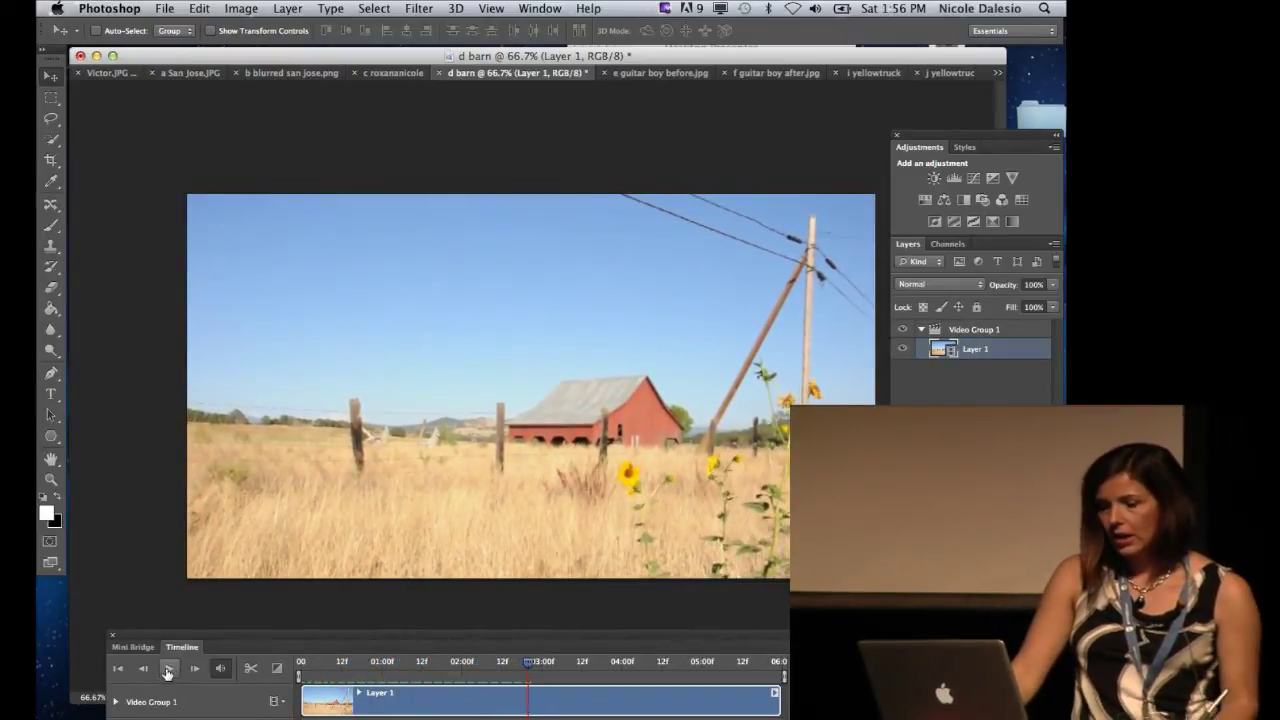
{"action": "left_click", "coordinate": [419, 9]}
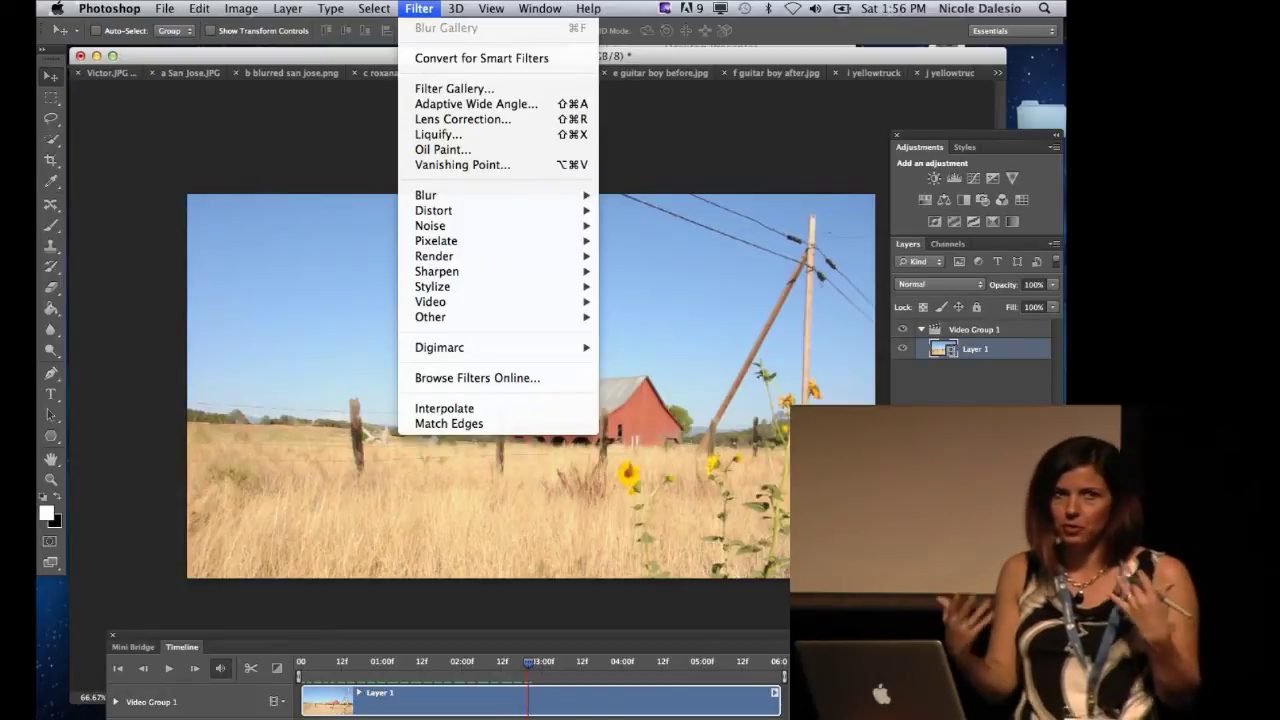
Apply Oil Paint to the barn clip with Stylization 5.4 and adjusted Cleanliness.
{"action": "left_click", "coordinate": [436, 150]}
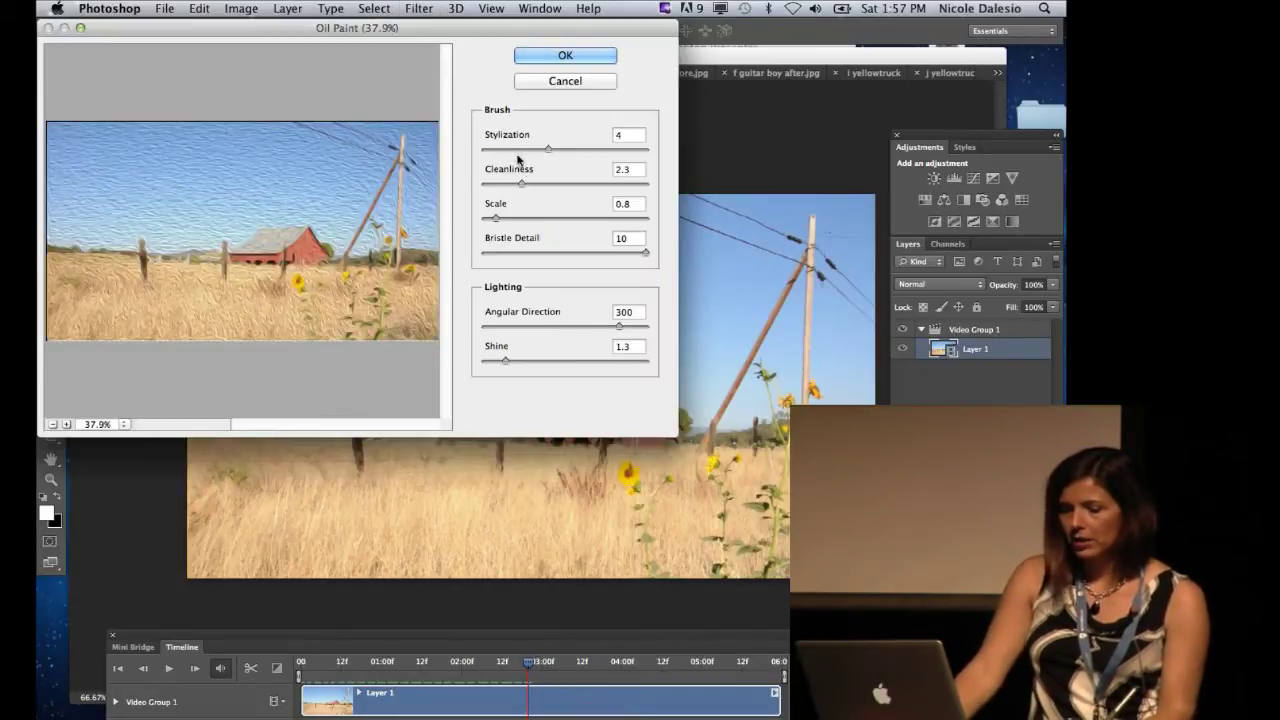
{"action": "left_click_drag", "start_coordinate": [547, 150], "coordinate": [570, 150]}
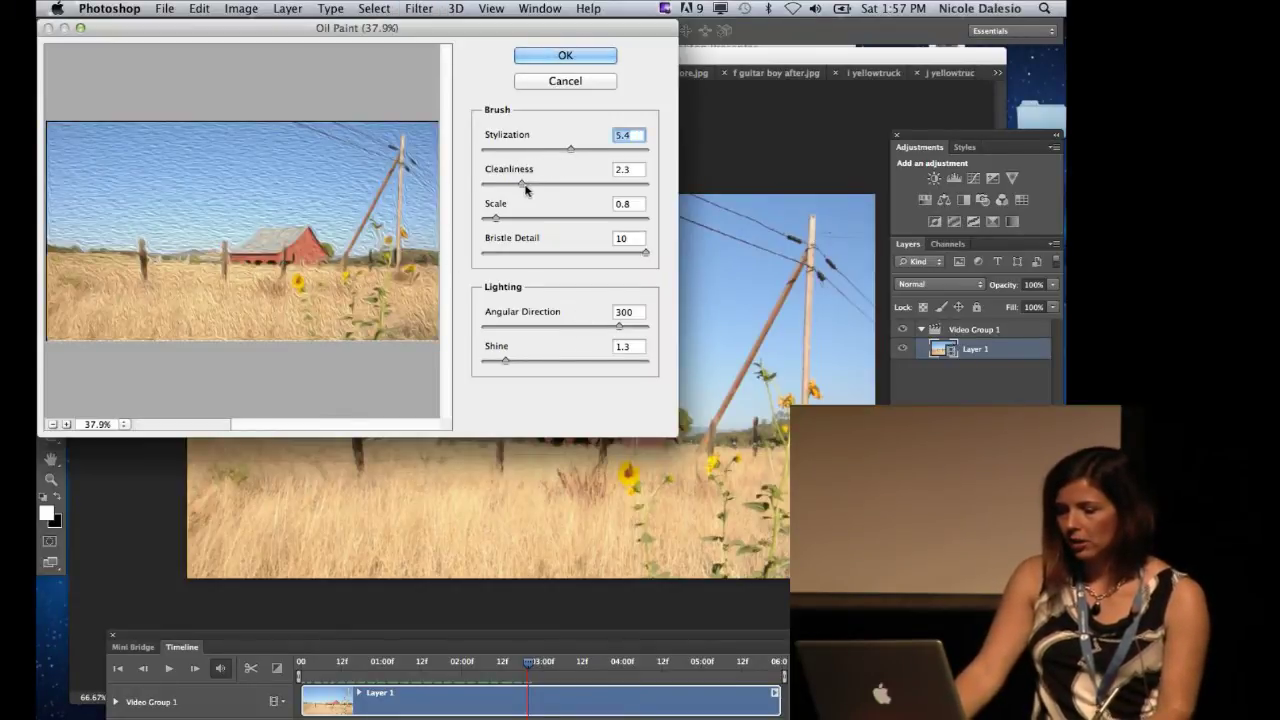
{"action": "left_click_drag", "start_coordinate": [526, 190], "coordinate": [541, 158]}
{"action": "left_click", "coordinate": [545, 55]}
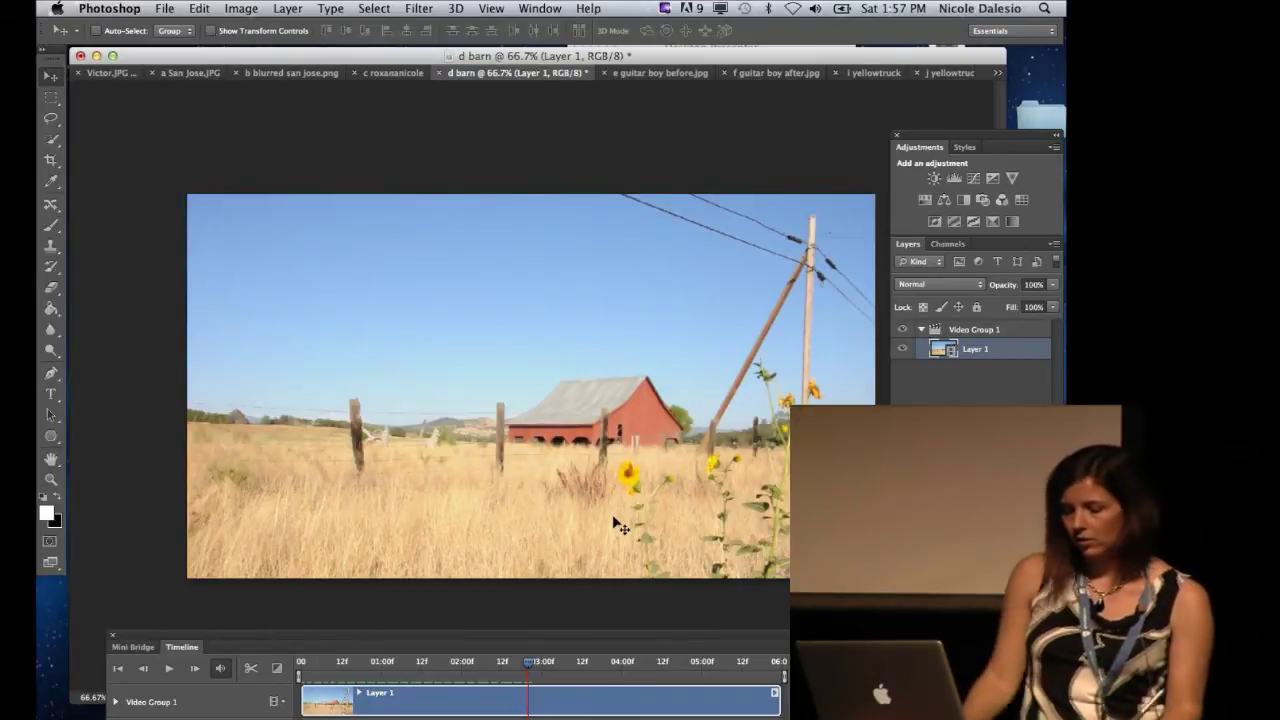
Play back the oil-painted barn clip, then switch to the 'e guitar boy before.jpg' photo.
{"action": "left_click", "coordinate": [168, 669]}
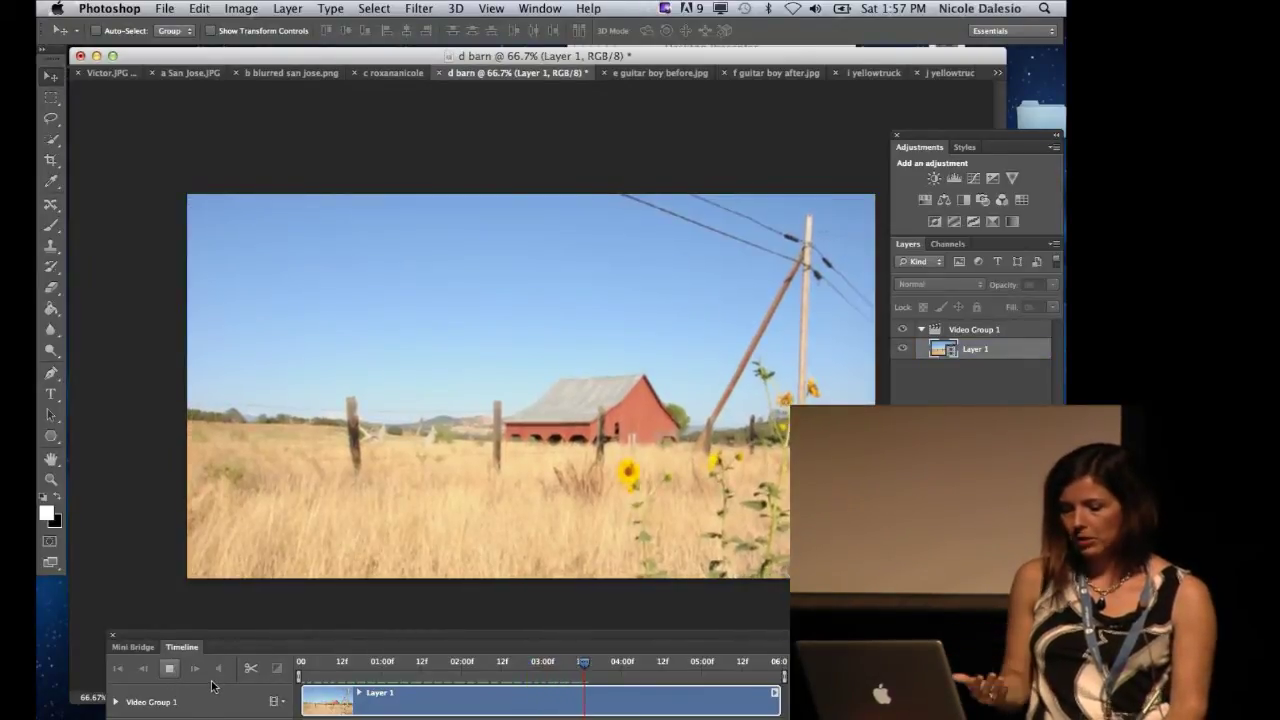
{"action": "left_click", "coordinate": [168, 669]}
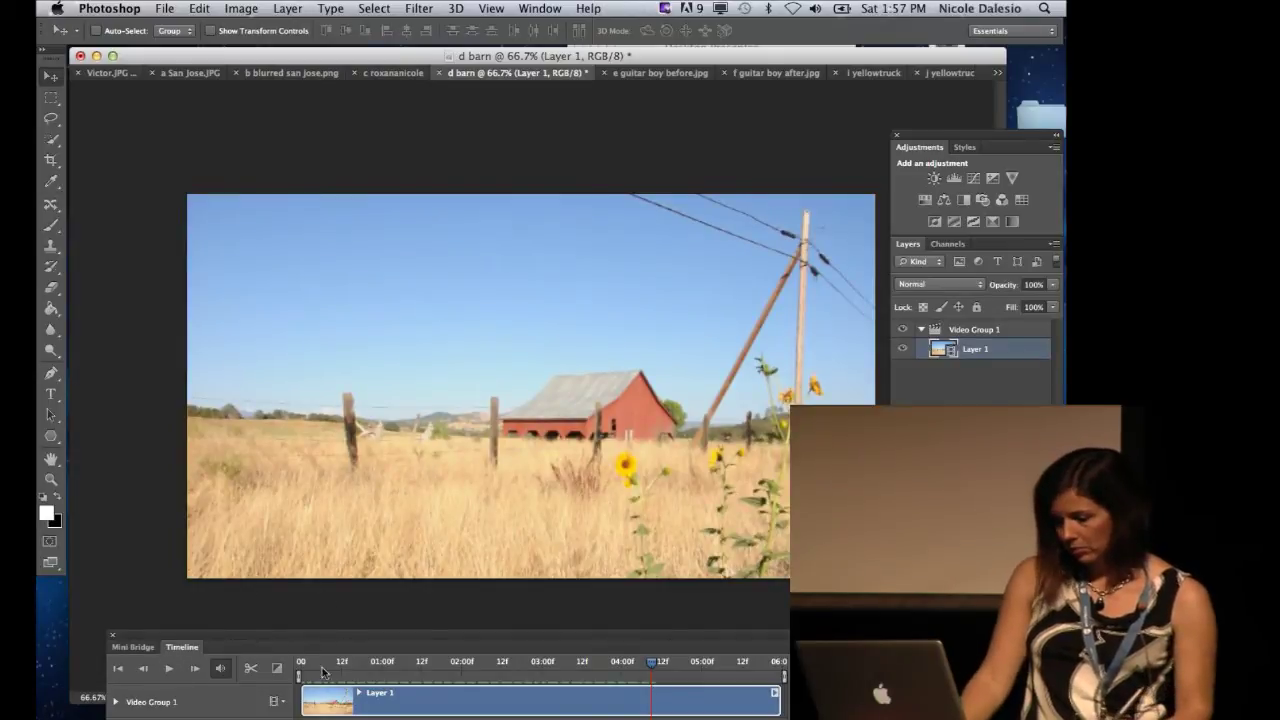
{"action": "left_click", "coordinate": [656, 74]}
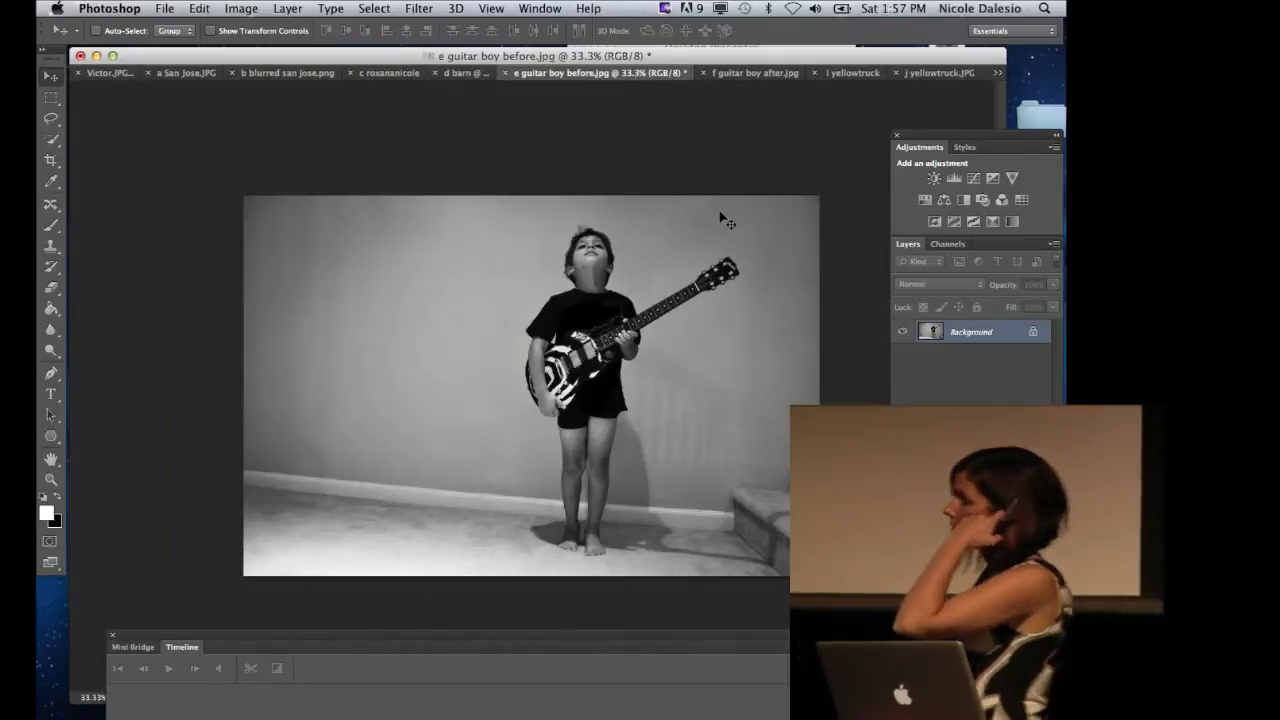
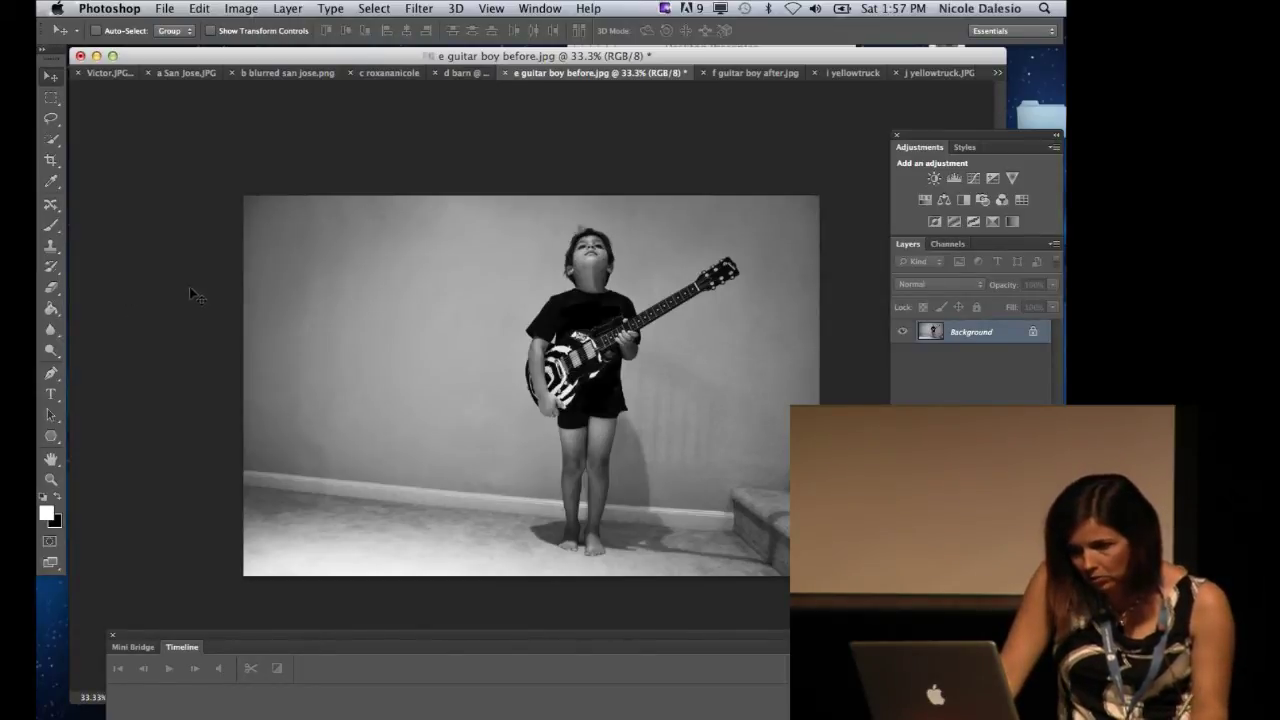
Crop the photo to a 1:1 square framing the boy and guitar, then view the spotlit example.
{"action": "left_click", "coordinate": [51, 160]}
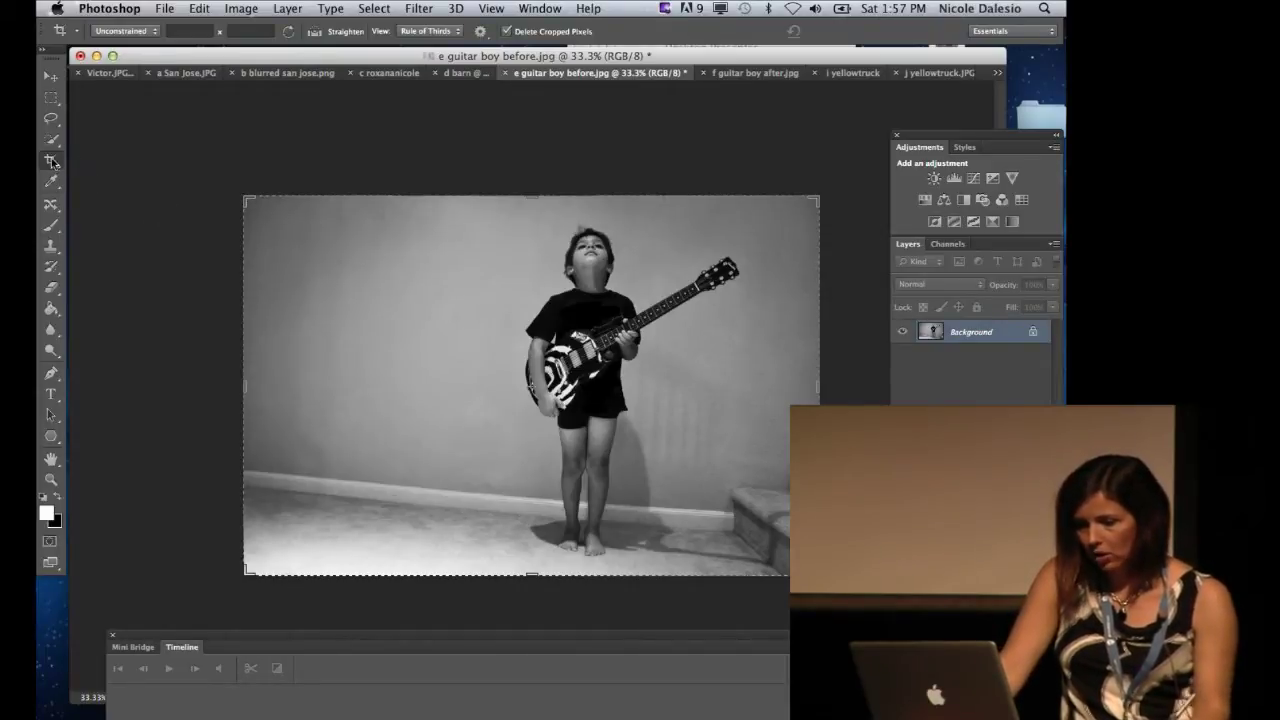
{"action": "left_click", "coordinate": [137, 31]}
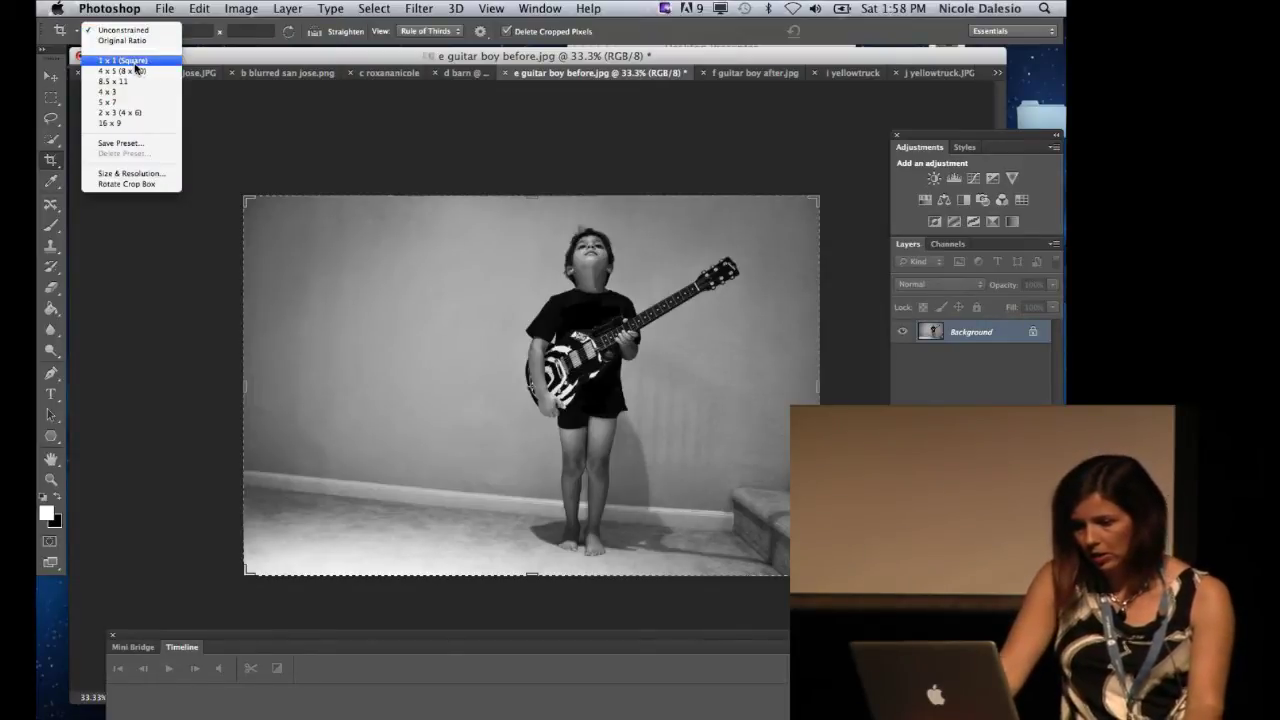
{"action": "left_click", "coordinate": [143, 62]}
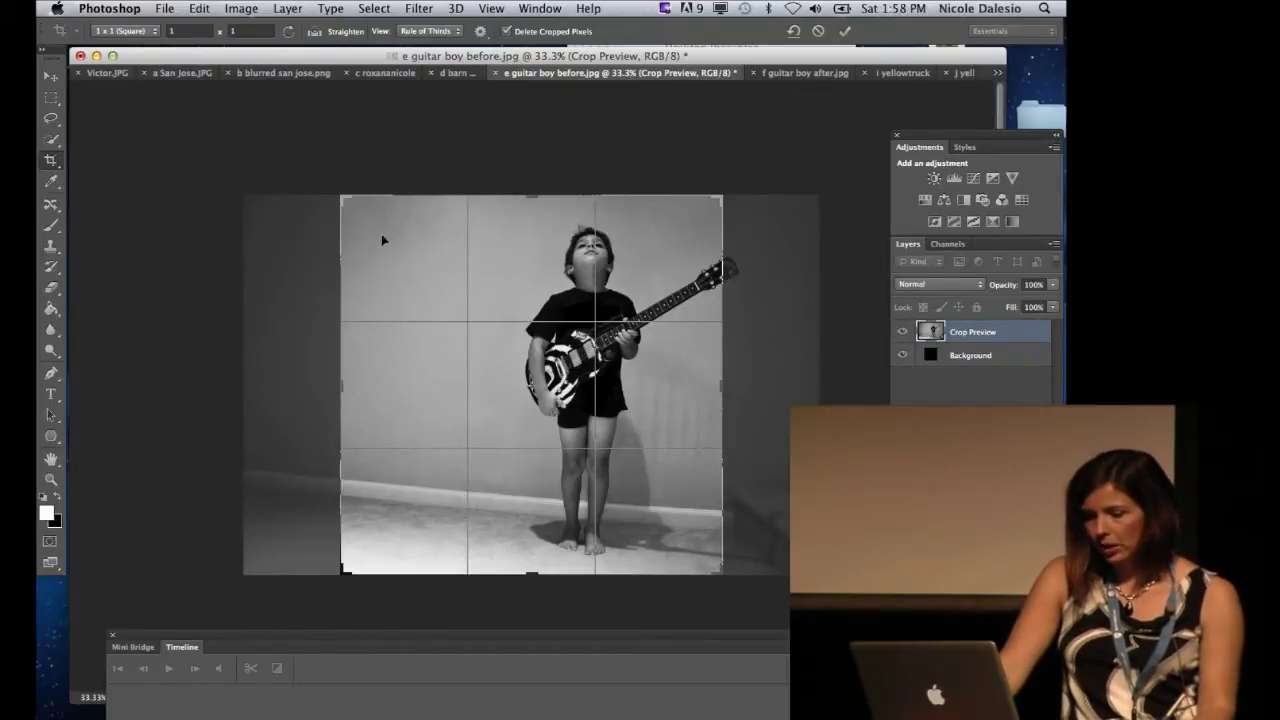
{"action": "left_click_drag", "start_coordinate": [383, 240], "coordinate": [431, 339]}
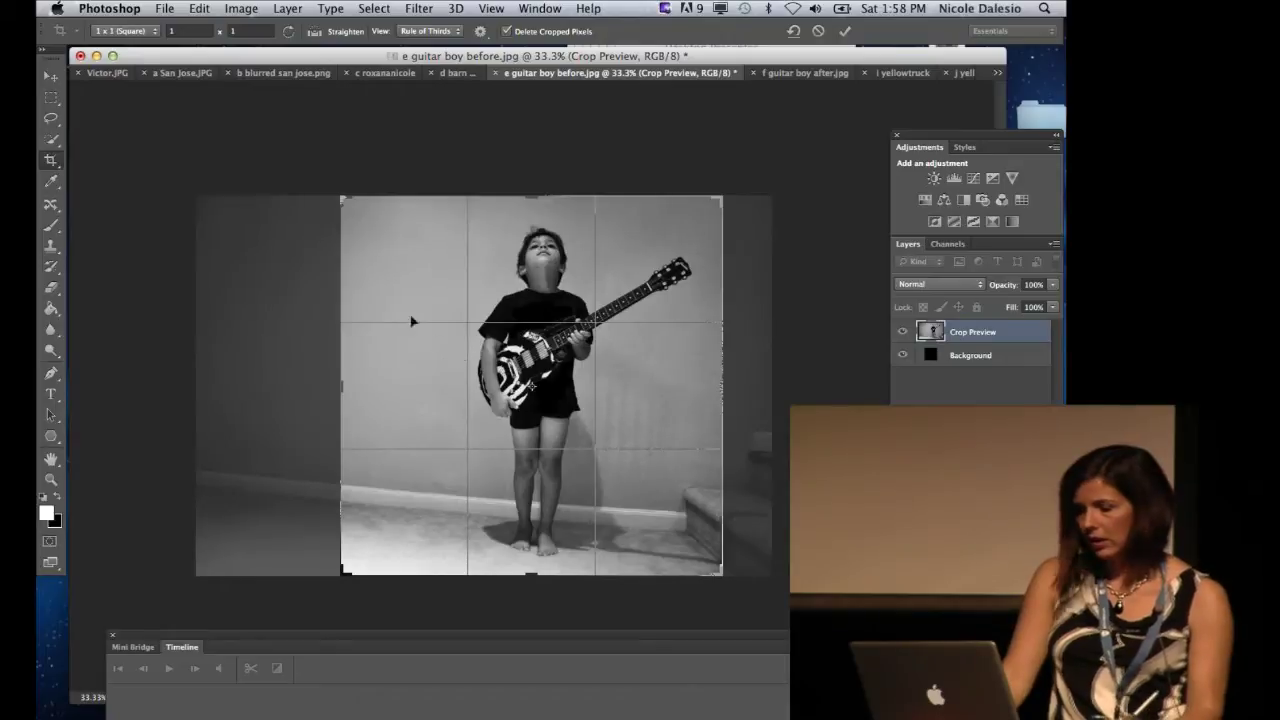
{"action": "left_click", "coordinate": [845, 32]}
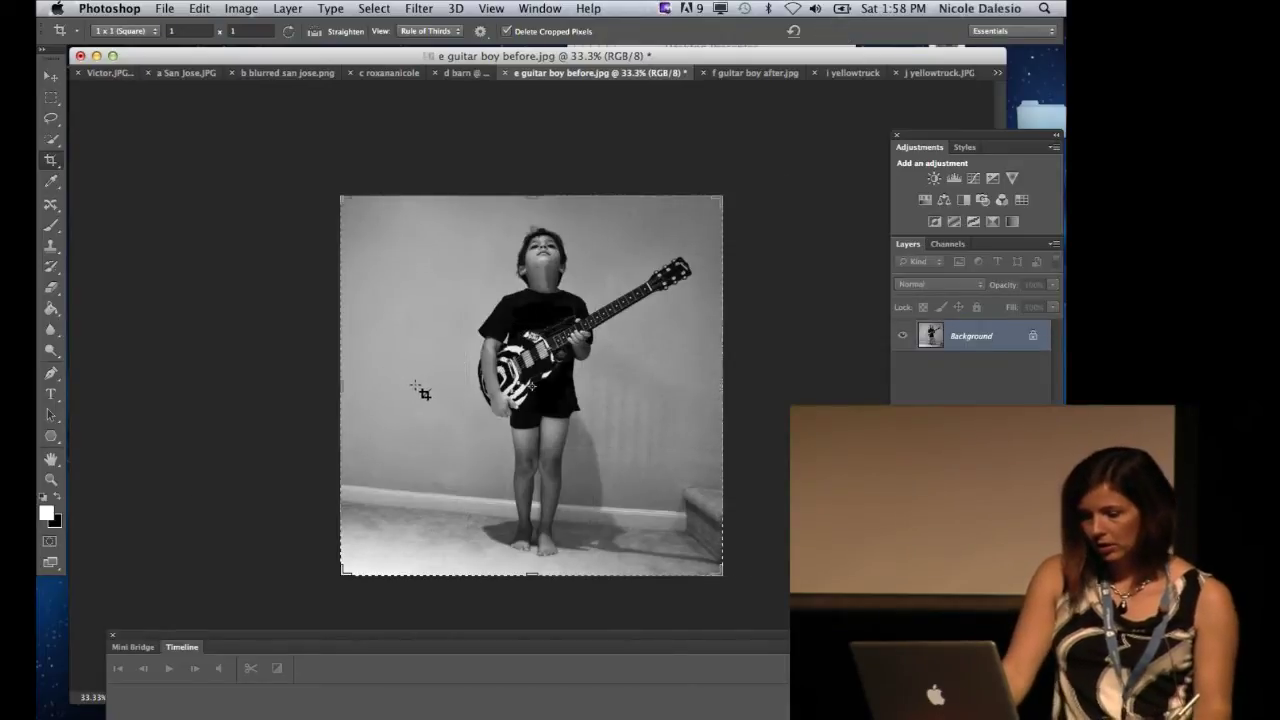
{"action": "left_click", "coordinate": [740, 74]}
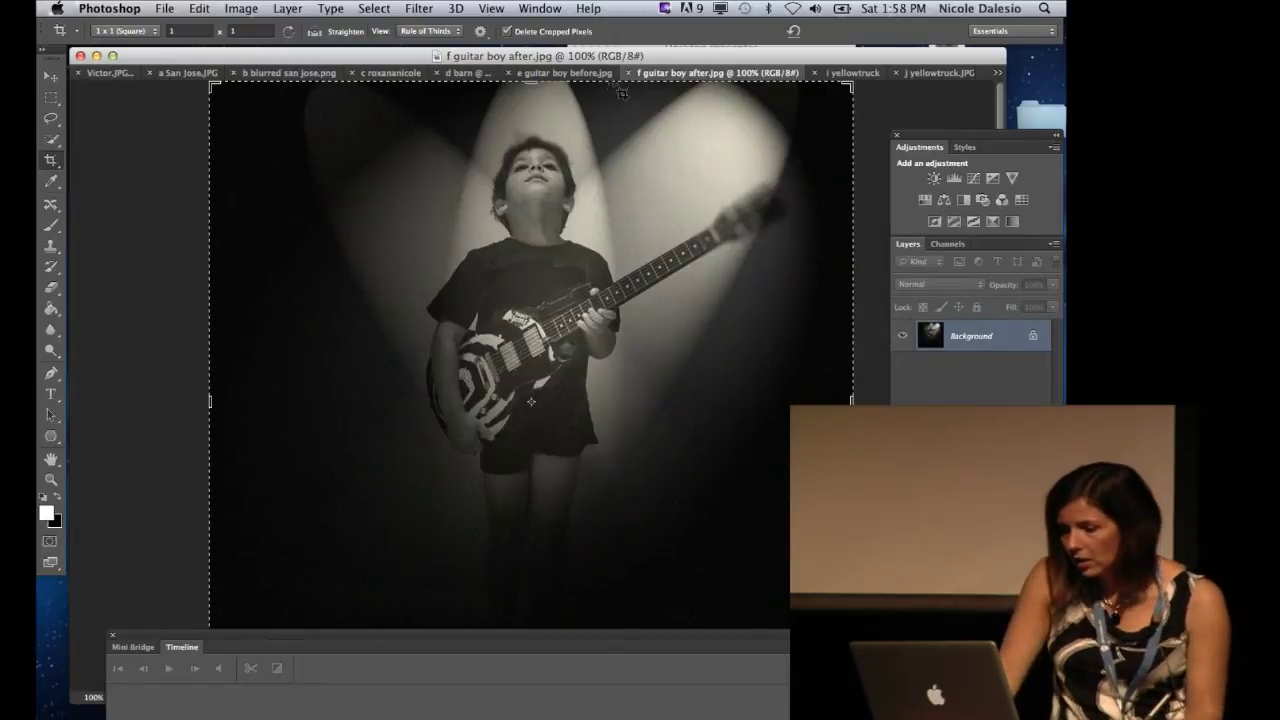
Return to the guitar boy photo and enlarge the Timeline panel beneath it.
{"action": "left_click", "coordinate": [565, 73]}
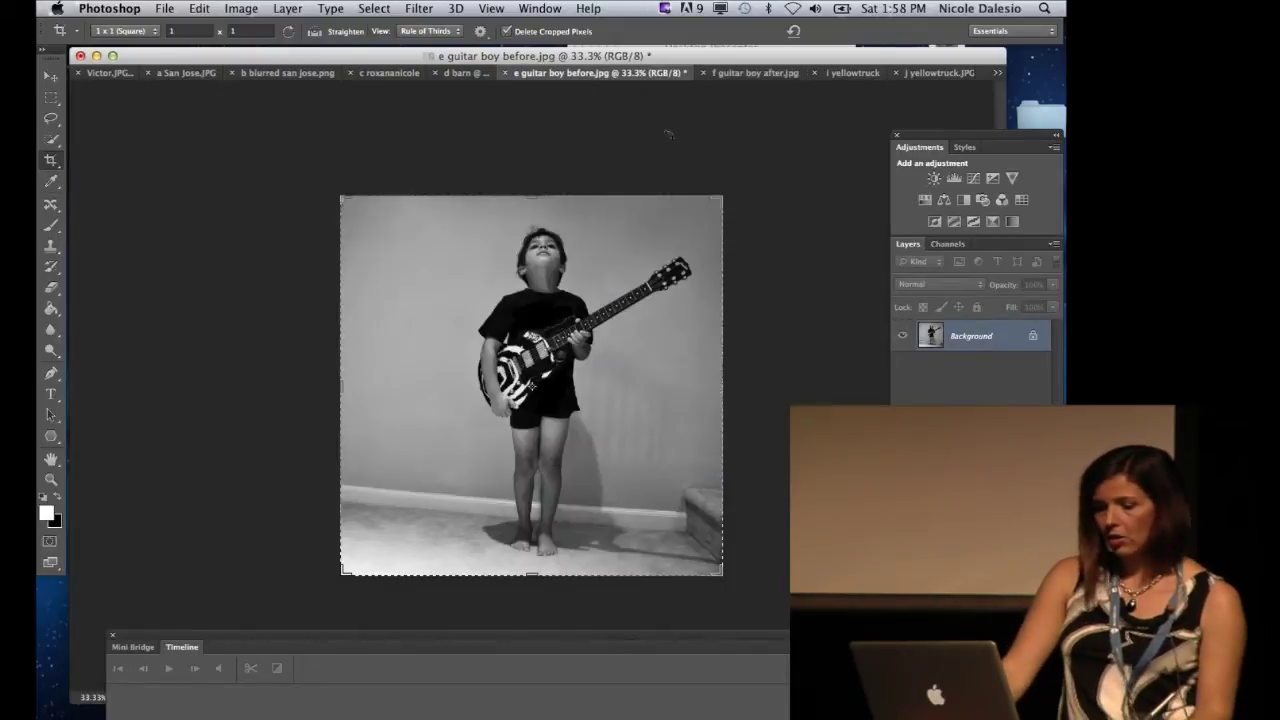
{"action": "left_click_drag", "start_coordinate": [259, 652], "coordinate": [257, 490]}
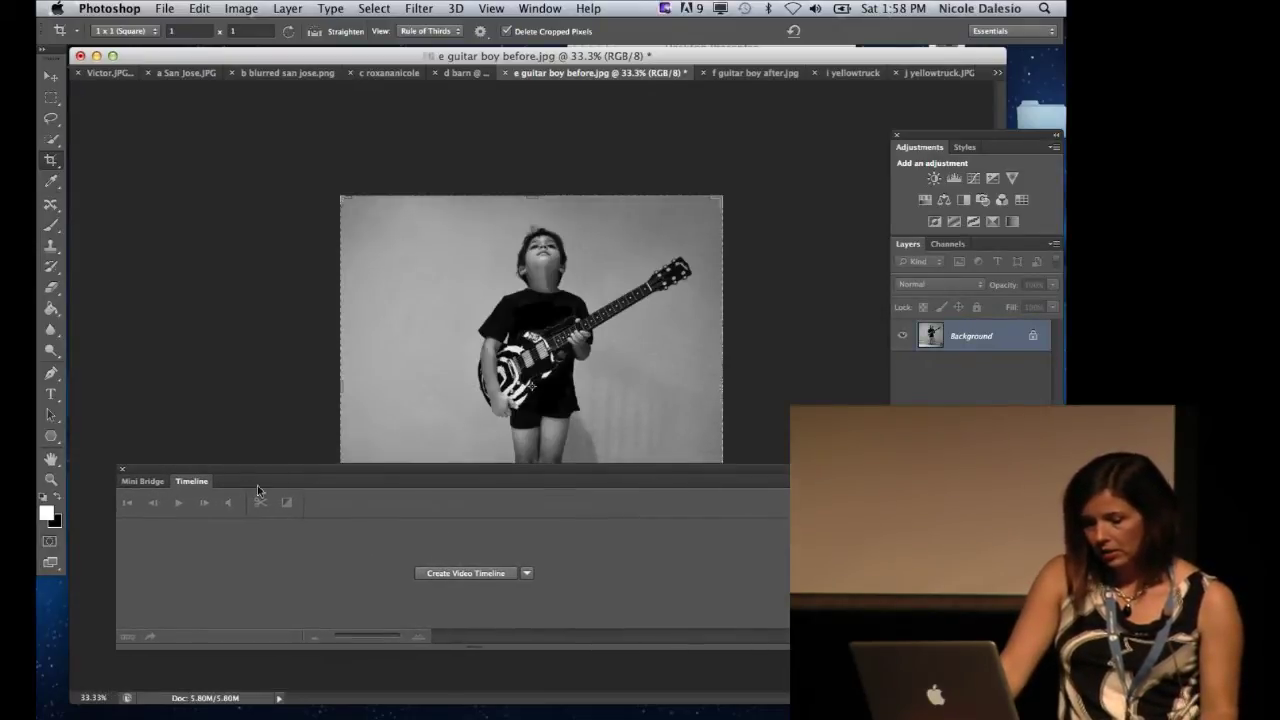
{"action": "left_click", "coordinate": [540, 9]}
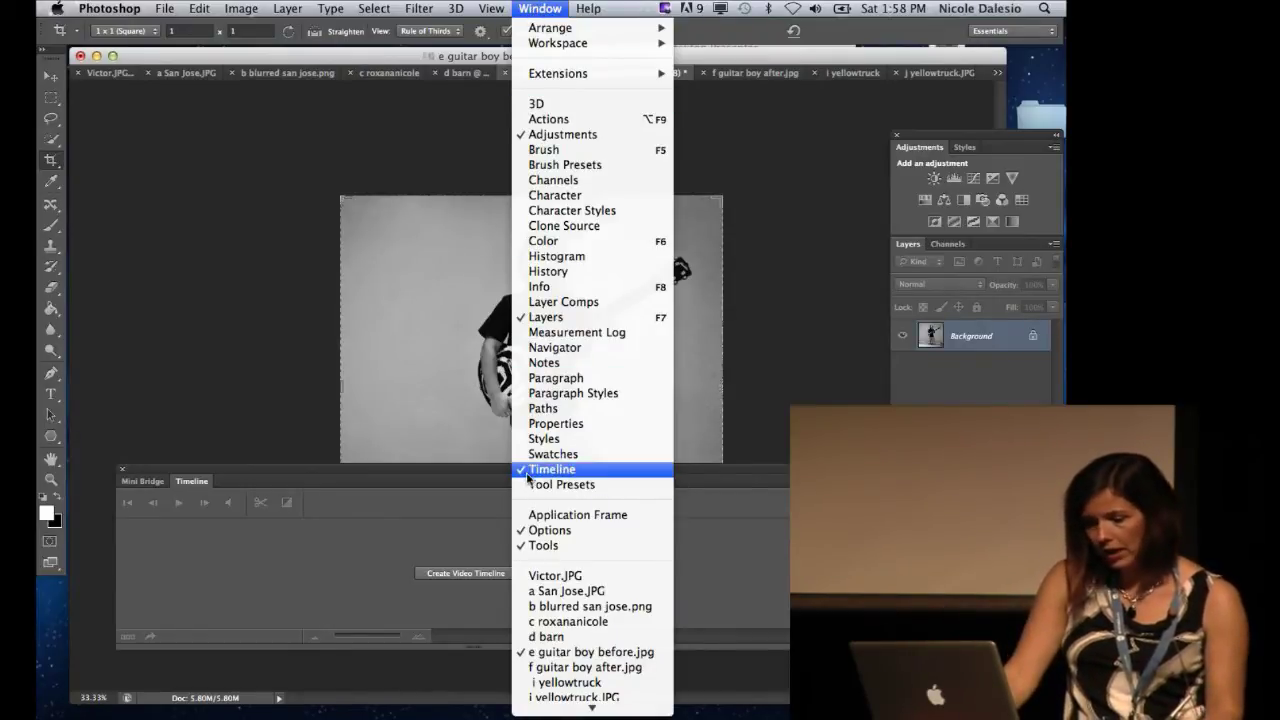
{"action": "left_click", "coordinate": [200, 286]}
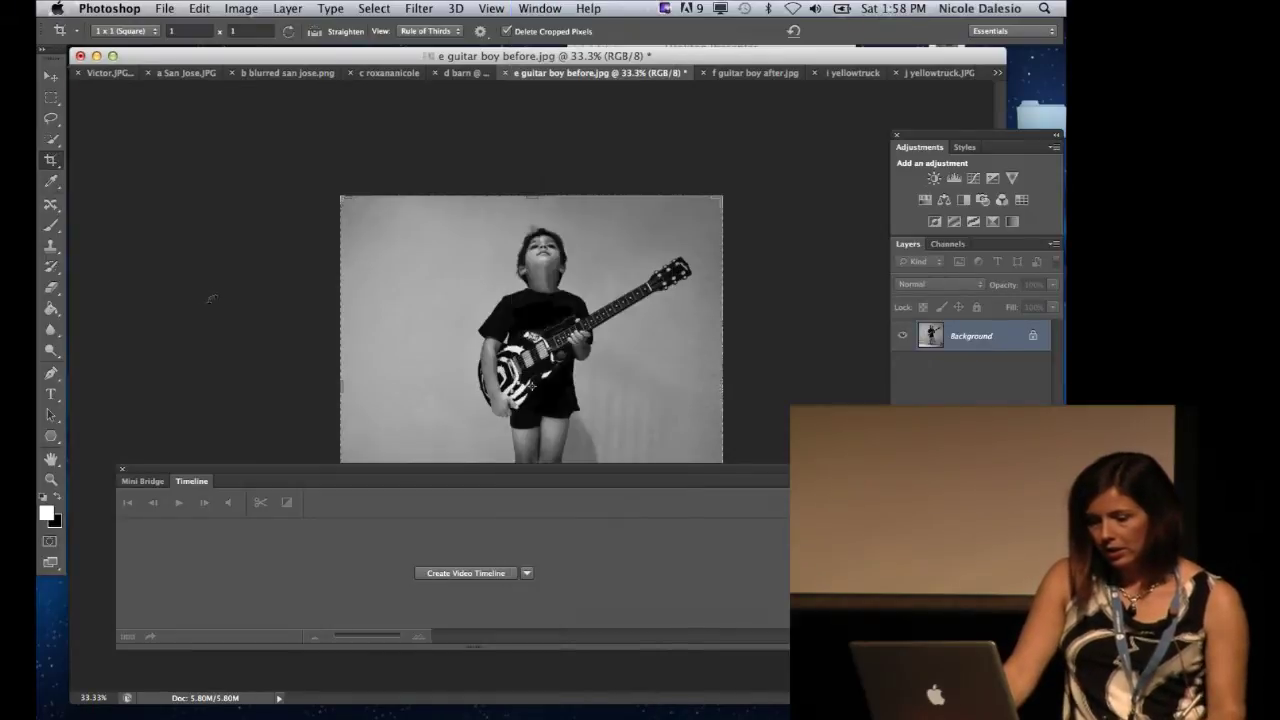
{"action": "left_click_drag", "start_coordinate": [303, 480], "coordinate": [309, 557]}
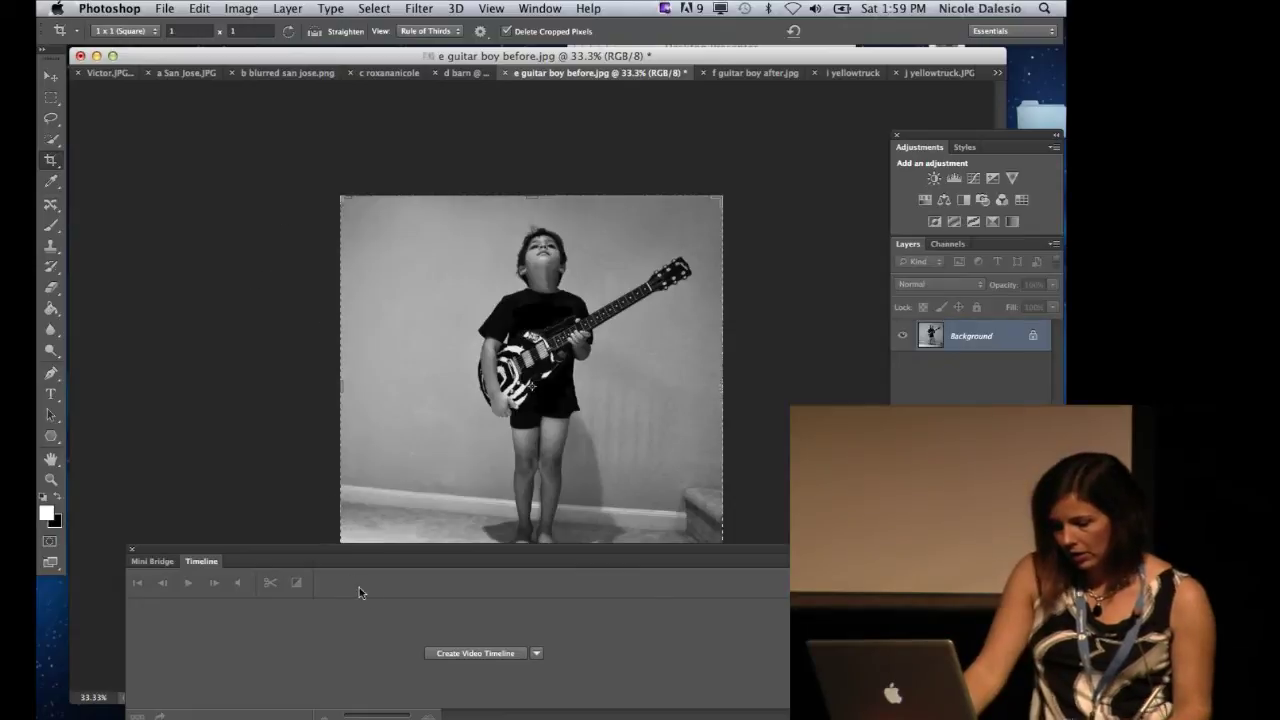
{"action": "left_click_drag", "start_coordinate": [335, 558], "coordinate": [313, 457]}
Create a video timeline and lengthen the photo clip to about 20 seconds.
{"action": "left_click", "coordinate": [443, 555]}
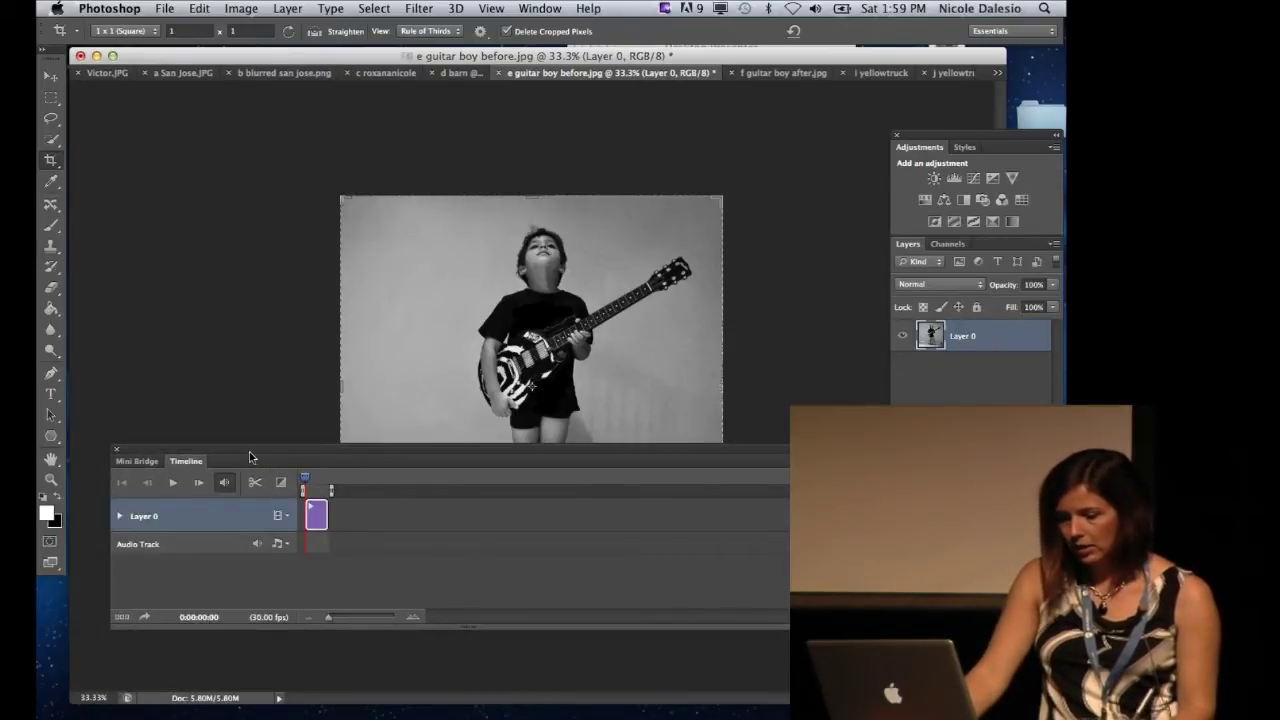
{"action": "left_click_drag", "start_coordinate": [253, 457], "coordinate": [263, 532]}
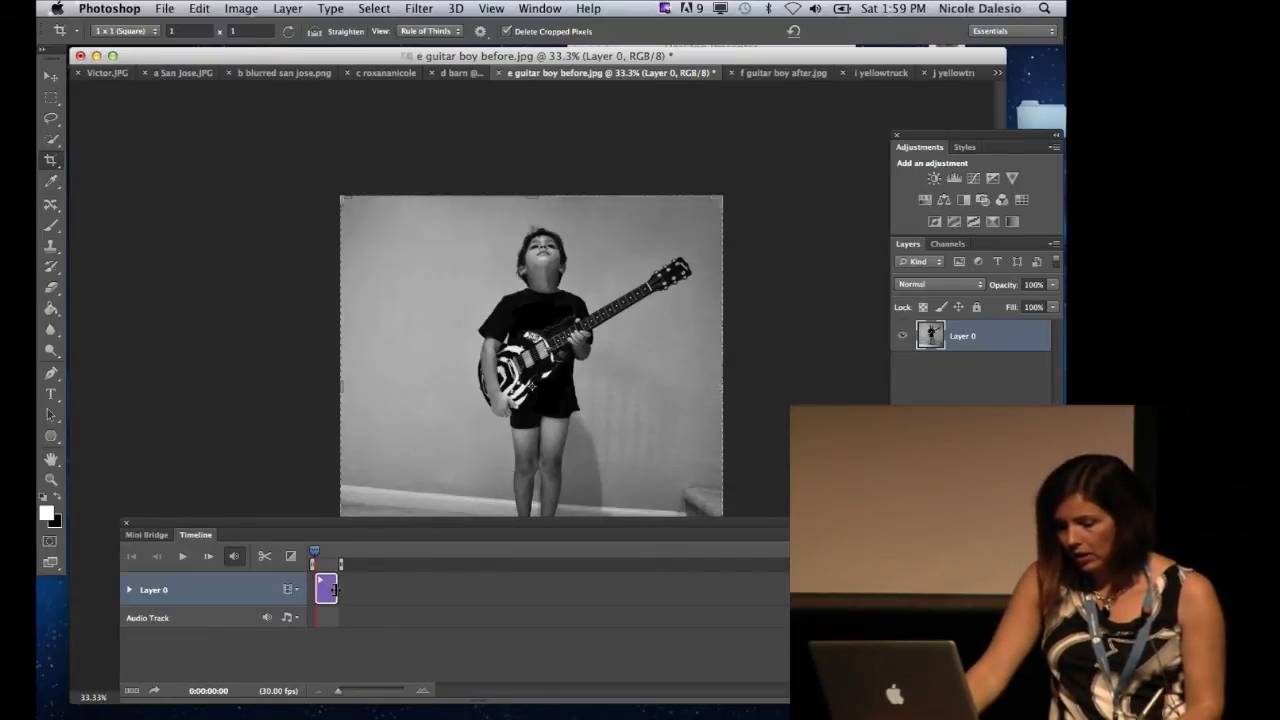
{"action": "left_click_drag", "start_coordinate": [334, 590], "coordinate": [398, 591]}
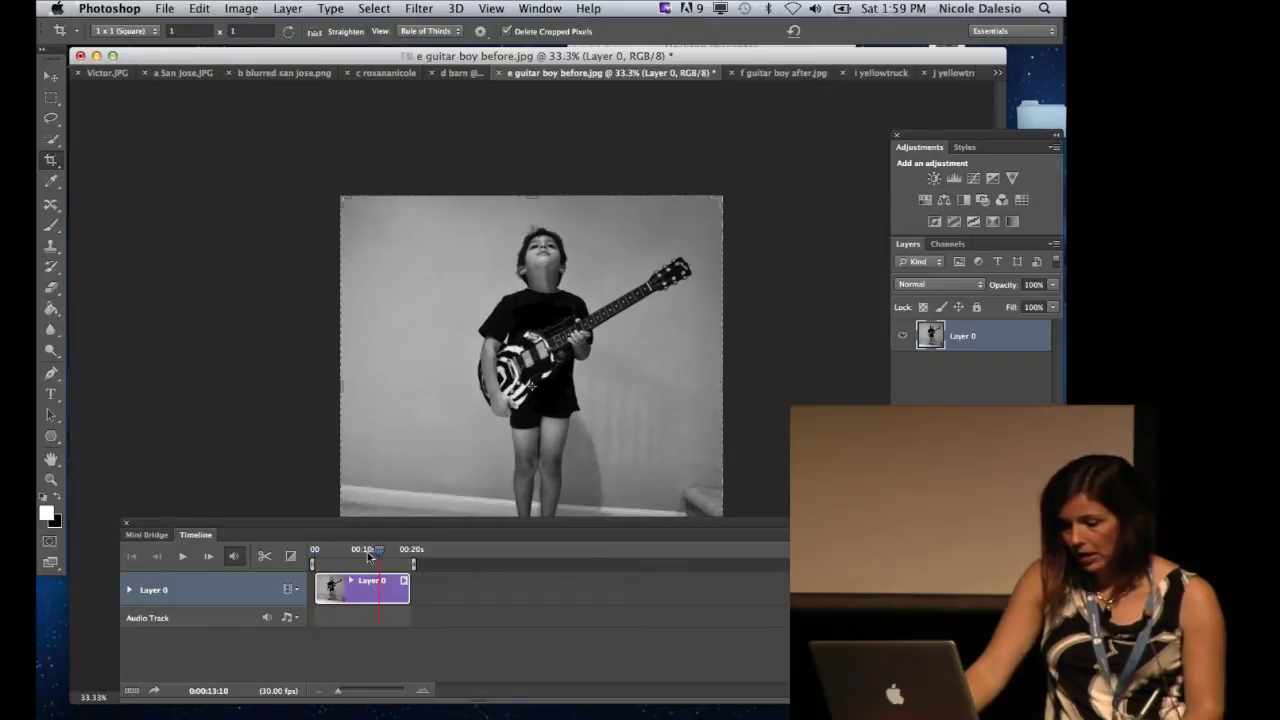
Add a 6.68-second Fade With Black transition to the clip's end.
{"action": "left_click", "coordinate": [290, 556]}
{"action": "left_click", "coordinate": [298, 456]}
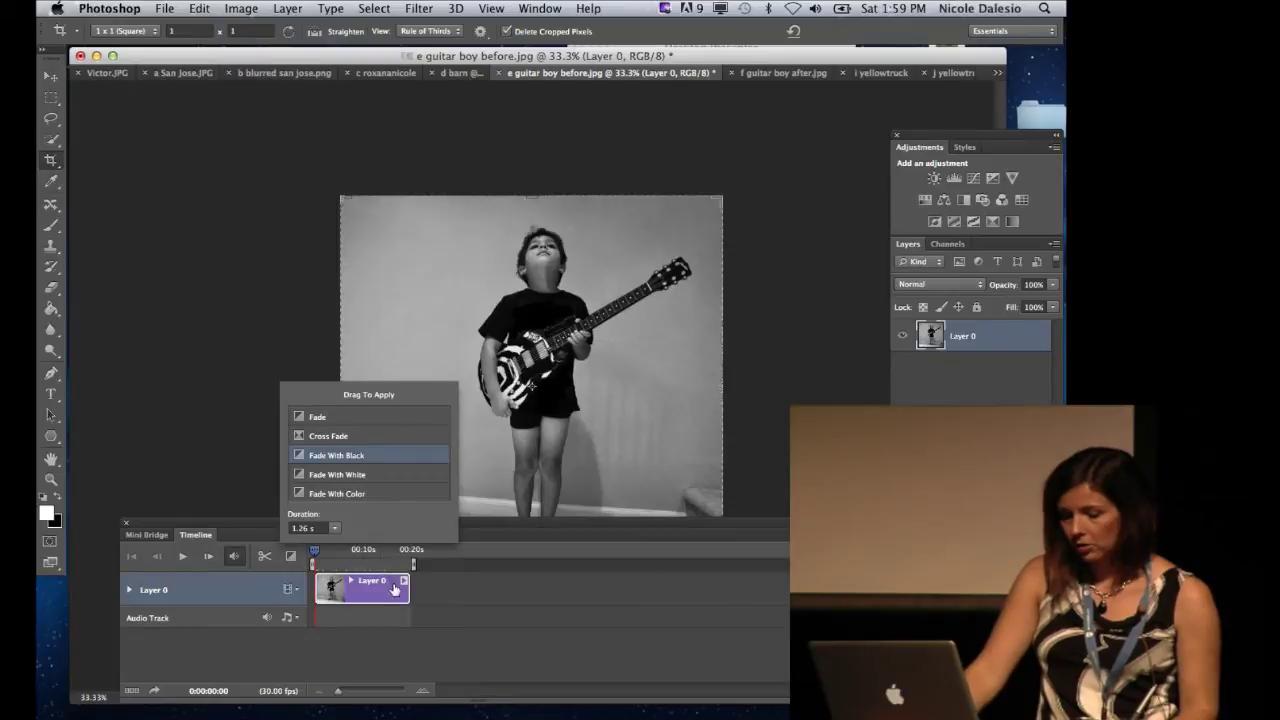
{"action": "left_click_drag", "start_coordinate": [395, 590], "coordinate": [406, 595]}
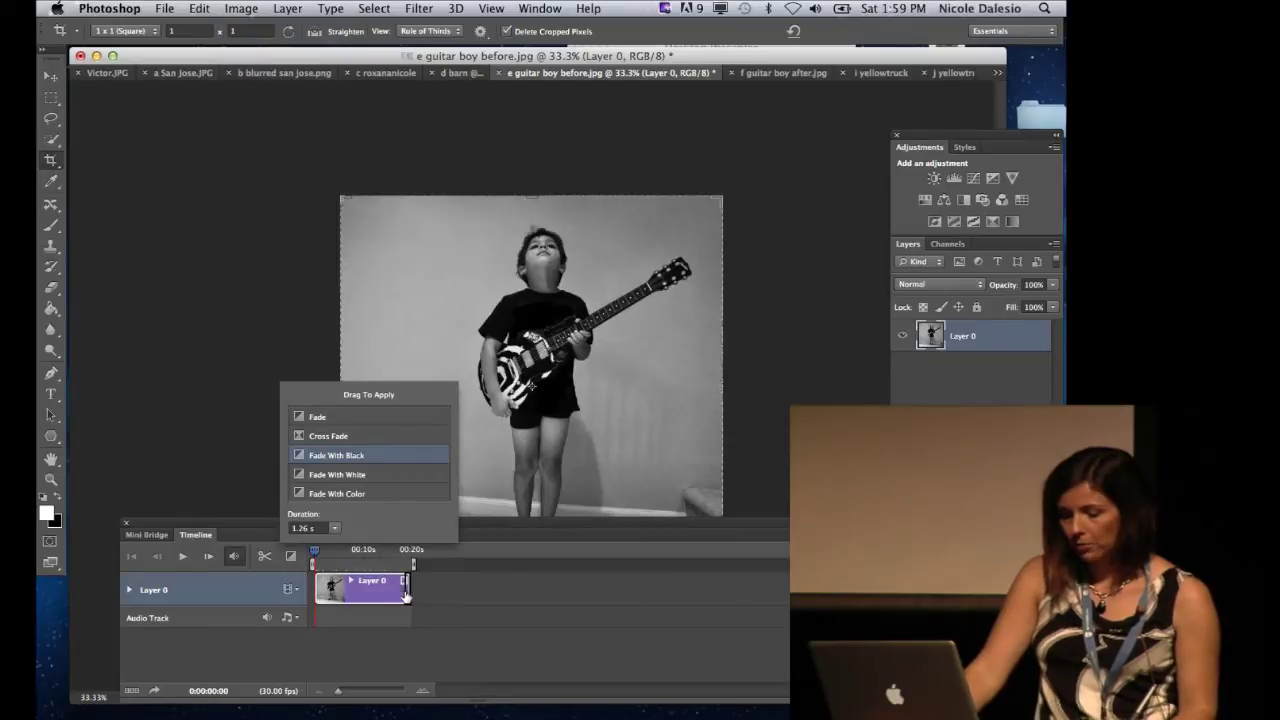
{"action": "left_click", "coordinate": [335, 529]}
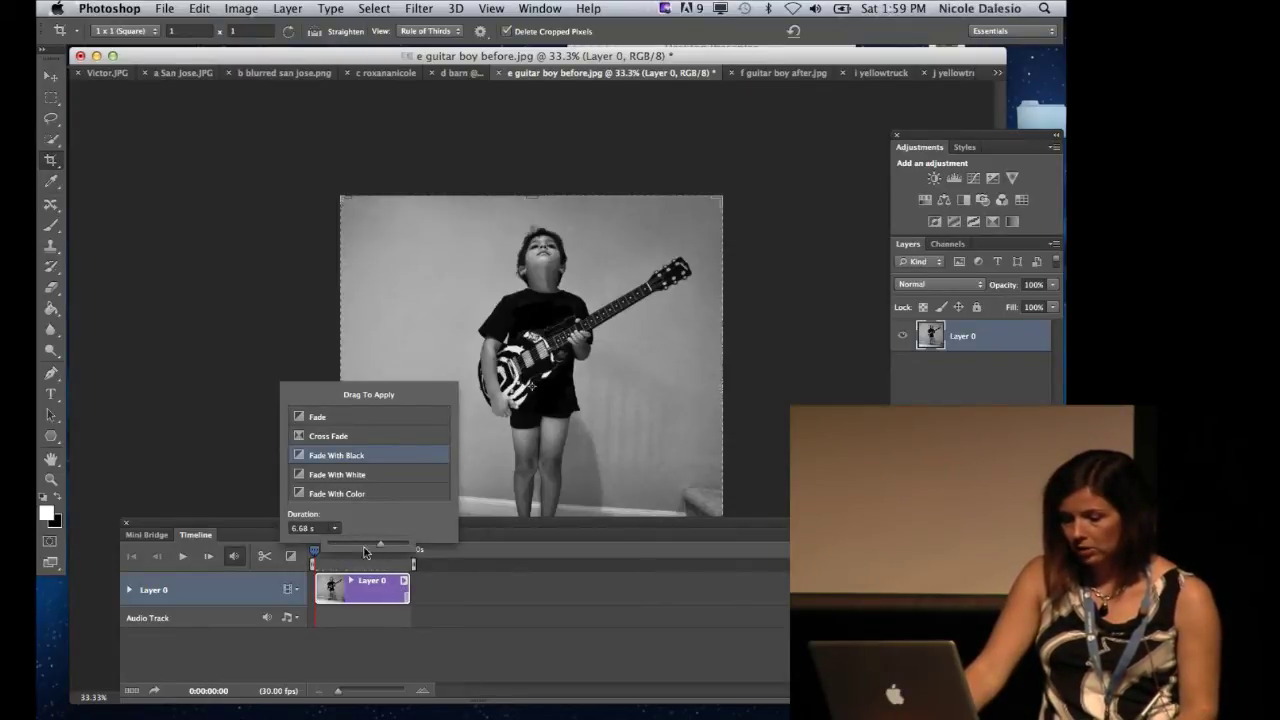
{"action": "left_click", "coordinate": [299, 462]}
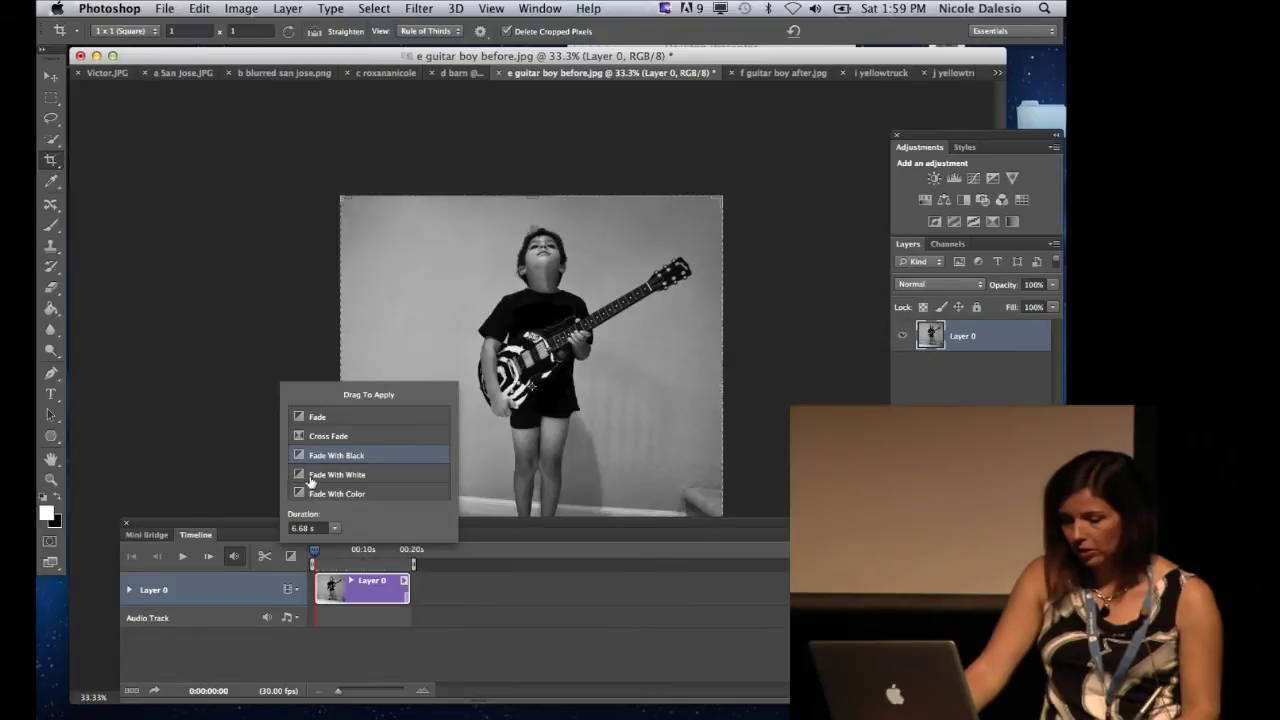
{"action": "left_click", "coordinate": [268, 552]}
Preview the fade by playing the clip from around 15 seconds.
{"action": "left_click_drag", "start_coordinate": [316, 552], "coordinate": [378, 561]}
{"action": "left_click", "coordinate": [185, 557]}
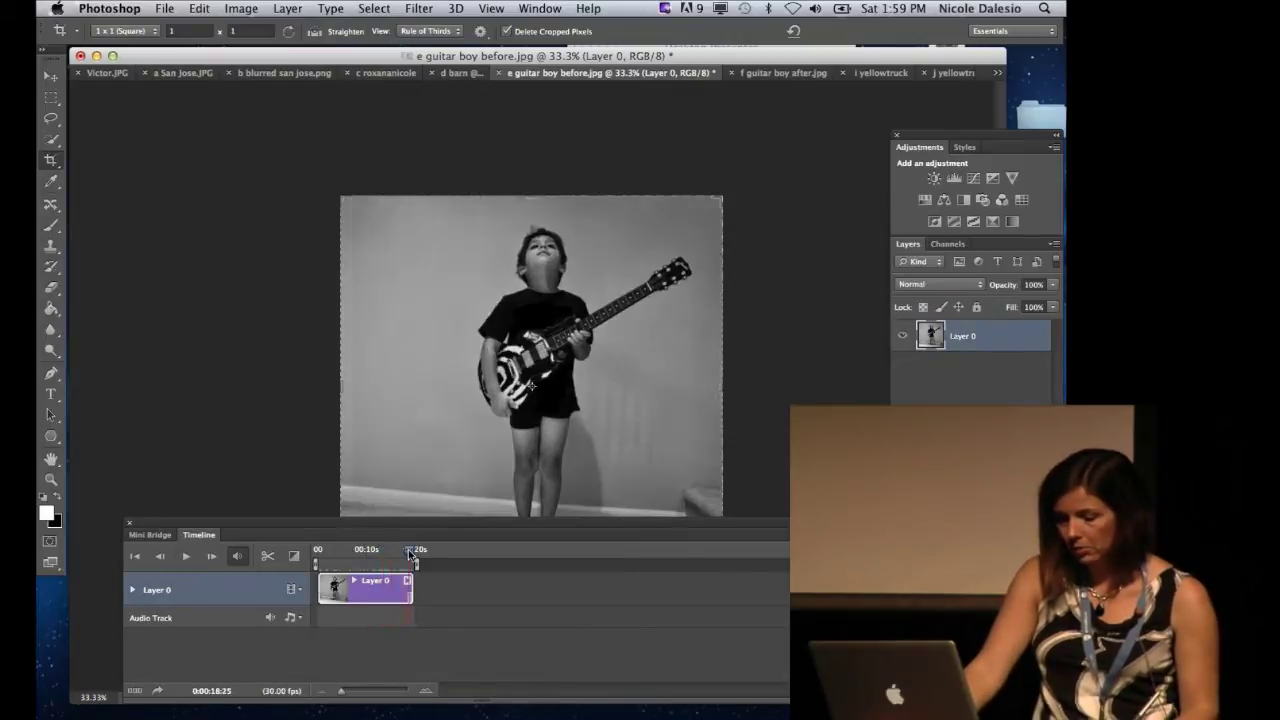
{"action": "left_click", "coordinate": [182, 557]}
{"action": "left_click", "coordinate": [181, 557]}
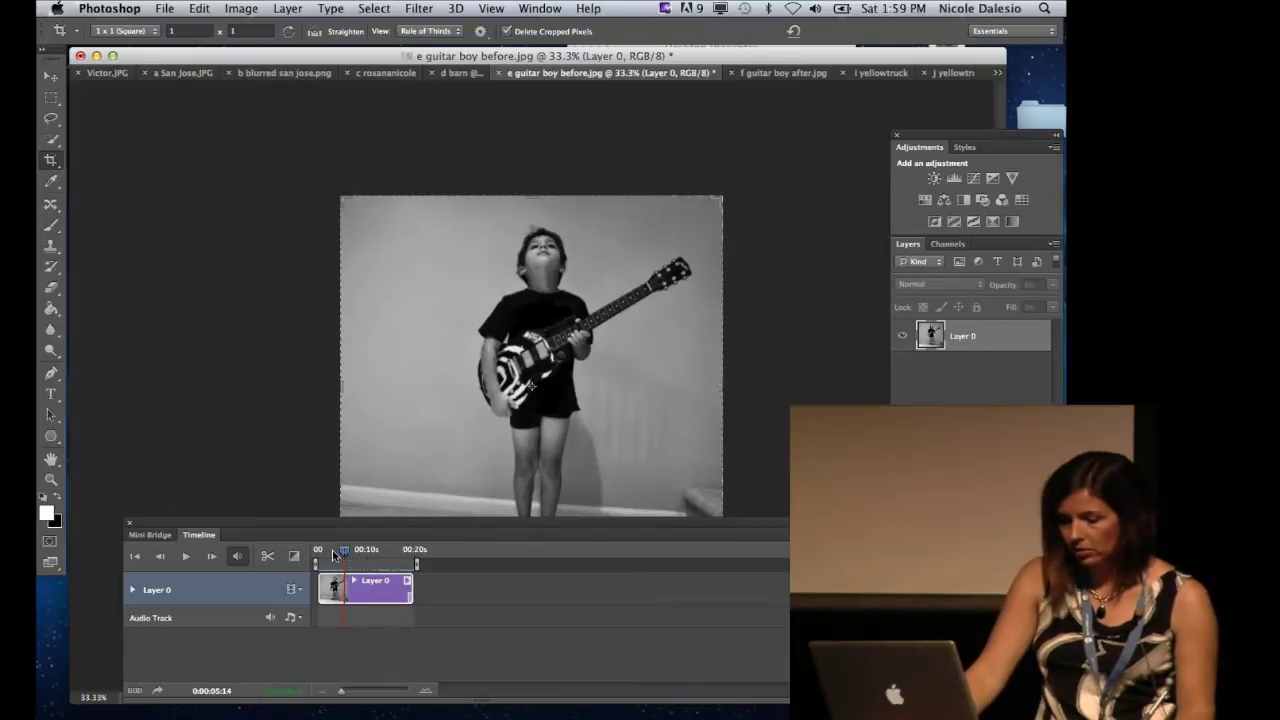
{"action": "left_click_drag", "start_coordinate": [233, 527], "coordinate": [212, 379]}
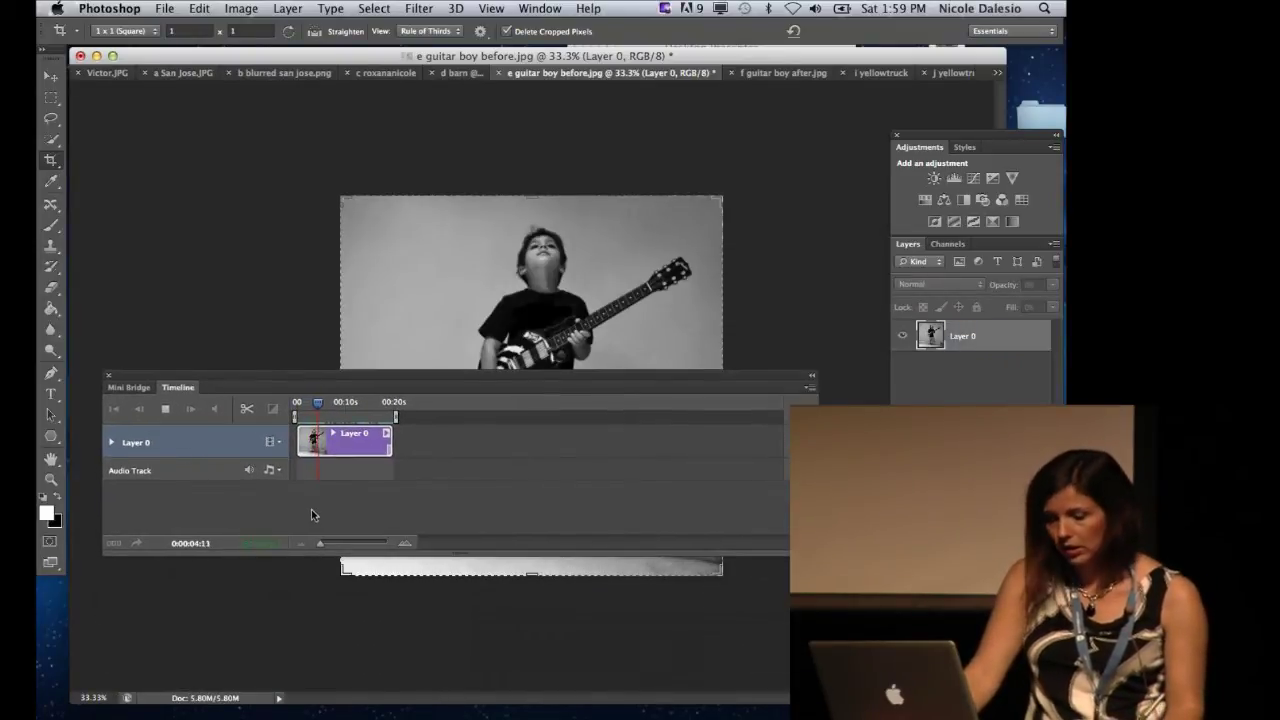
Add guitarboyaudio.mp3 to the timeline's Audio Track.
{"action": "left_click", "coordinate": [164, 410]}
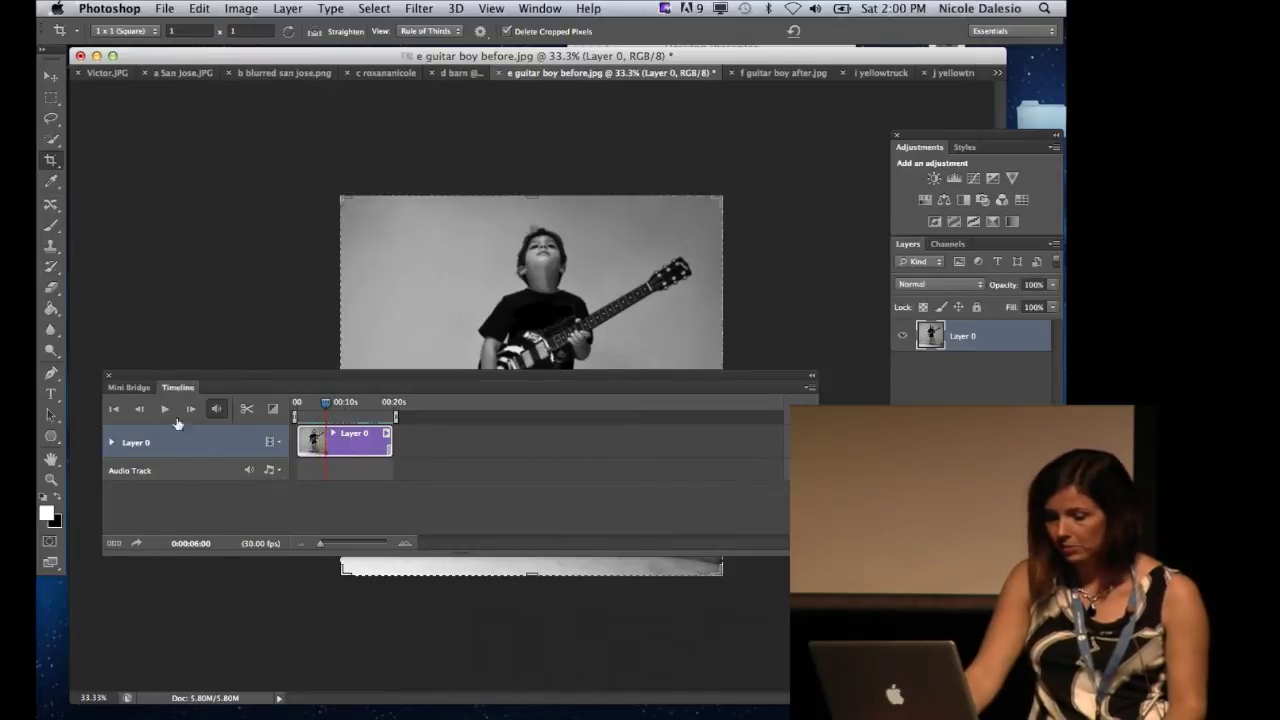
{"action": "left_click", "coordinate": [271, 469]}
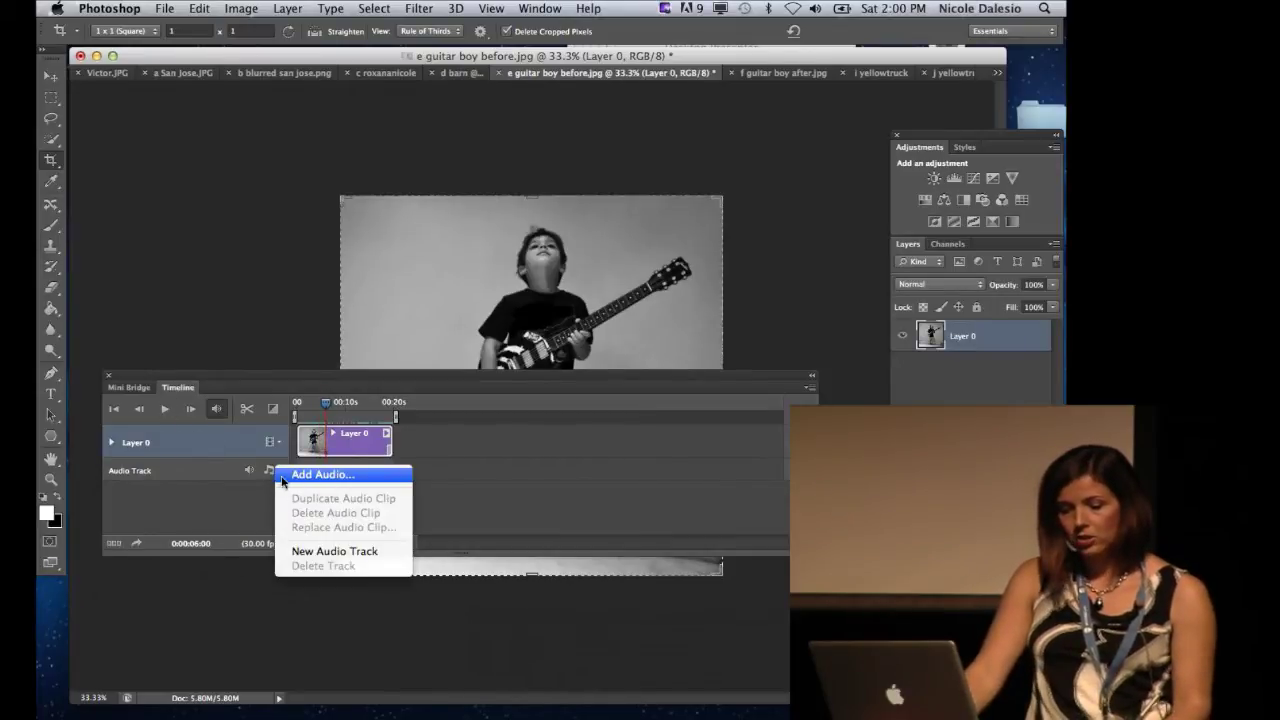
{"action": "left_click", "coordinate": [305, 476]}
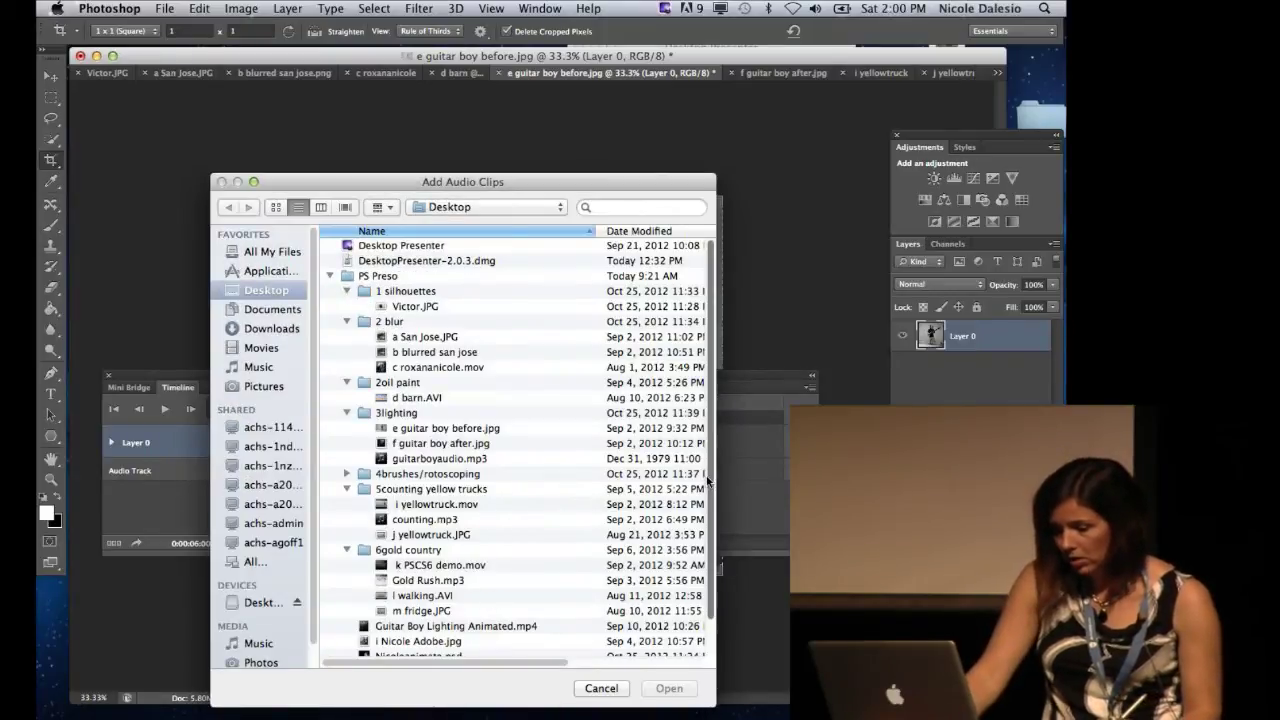
{"action": "scroll", "coordinate": [712, 500], "scroll_direction": "down", "scroll_amount": 3}
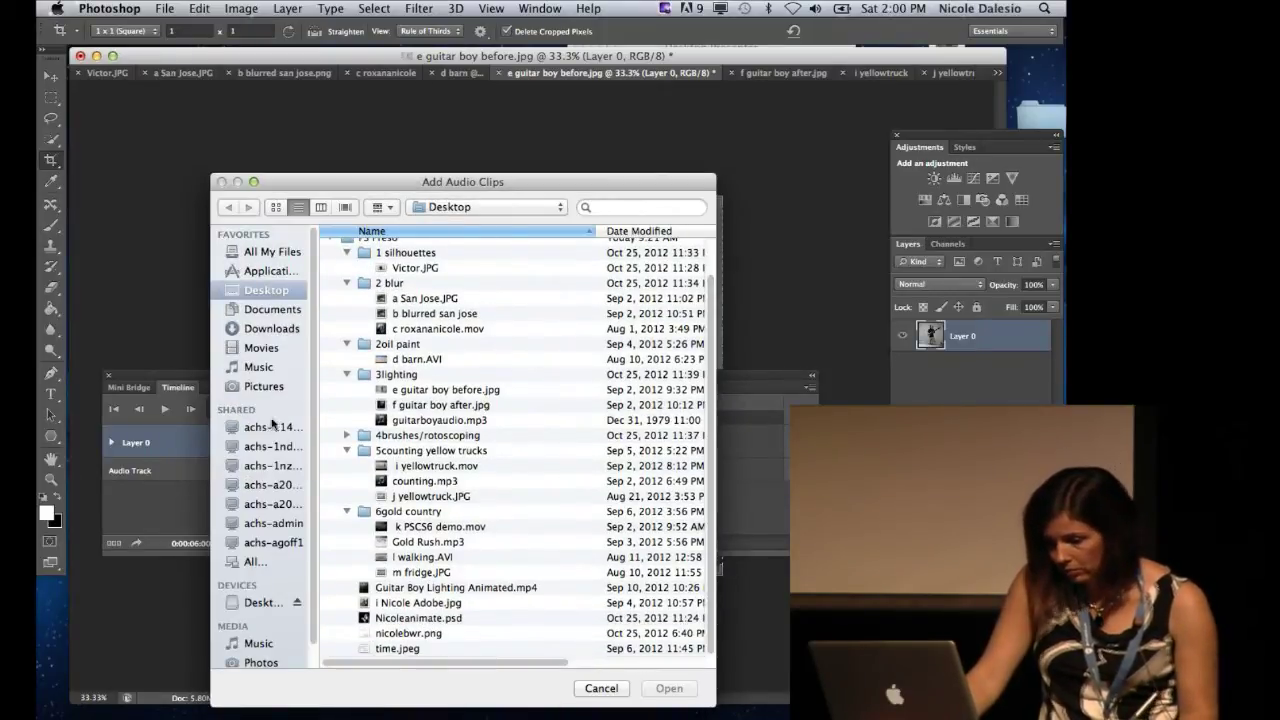
{"action": "left_click", "coordinate": [383, 422]}
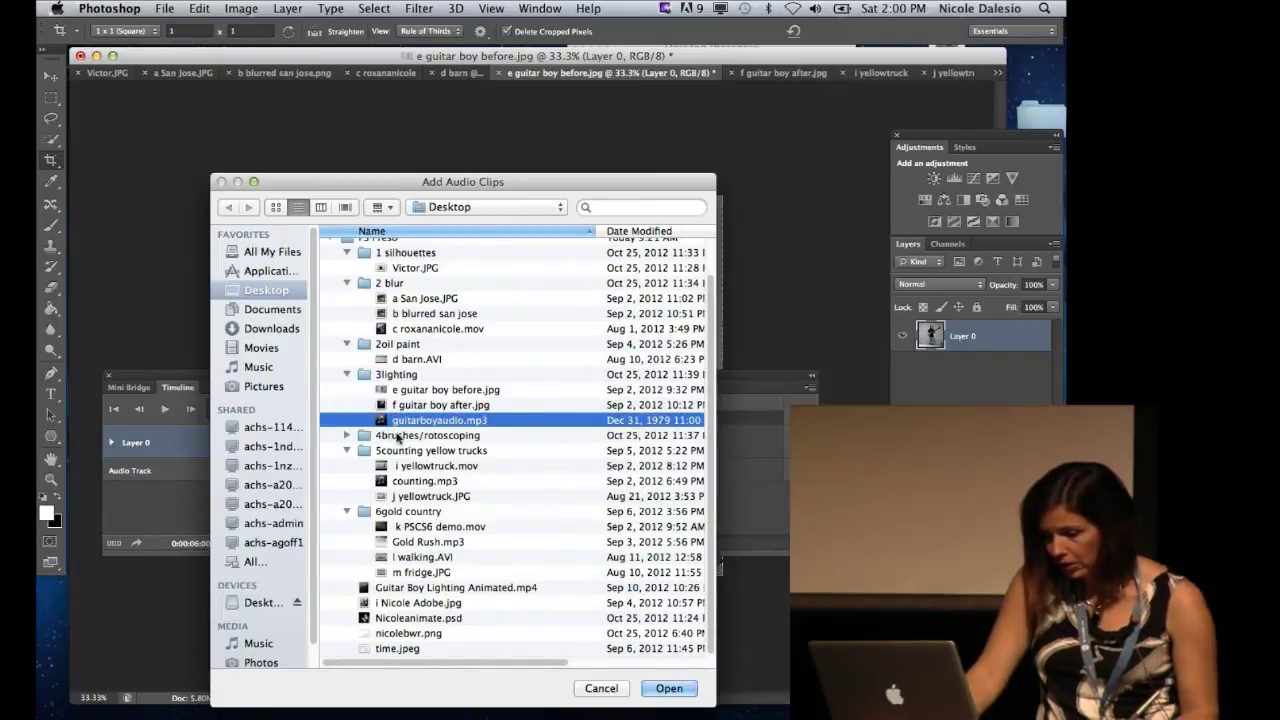
{"action": "left_click", "coordinate": [660, 687]}
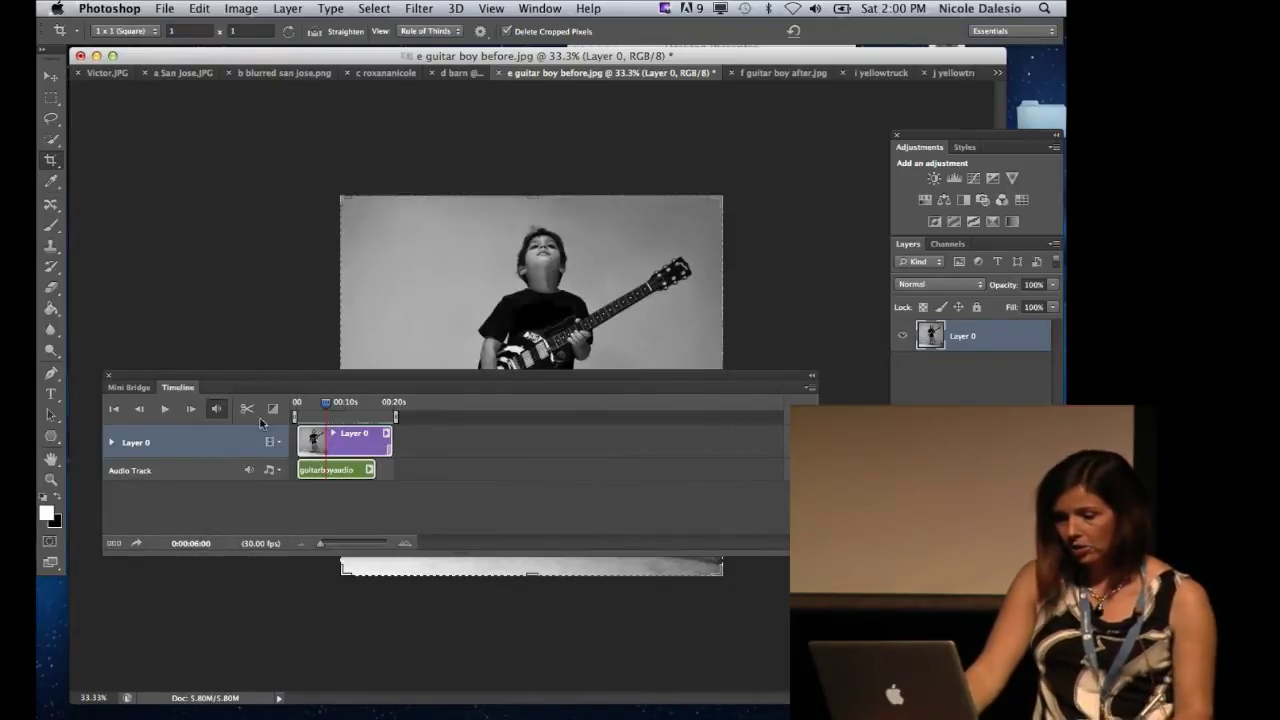
Trim the Layer 0 clip to end with the audio and play it back from the start.
{"action": "left_click_drag", "start_coordinate": [283, 381], "coordinate": [338, 290]}
{"action": "left_click_drag", "start_coordinate": [439, 347], "coordinate": [425, 347]}
{"action": "left_click_drag", "start_coordinate": [376, 310], "coordinate": [285, 545]}
{"action": "left_click", "coordinate": [215, 315]}
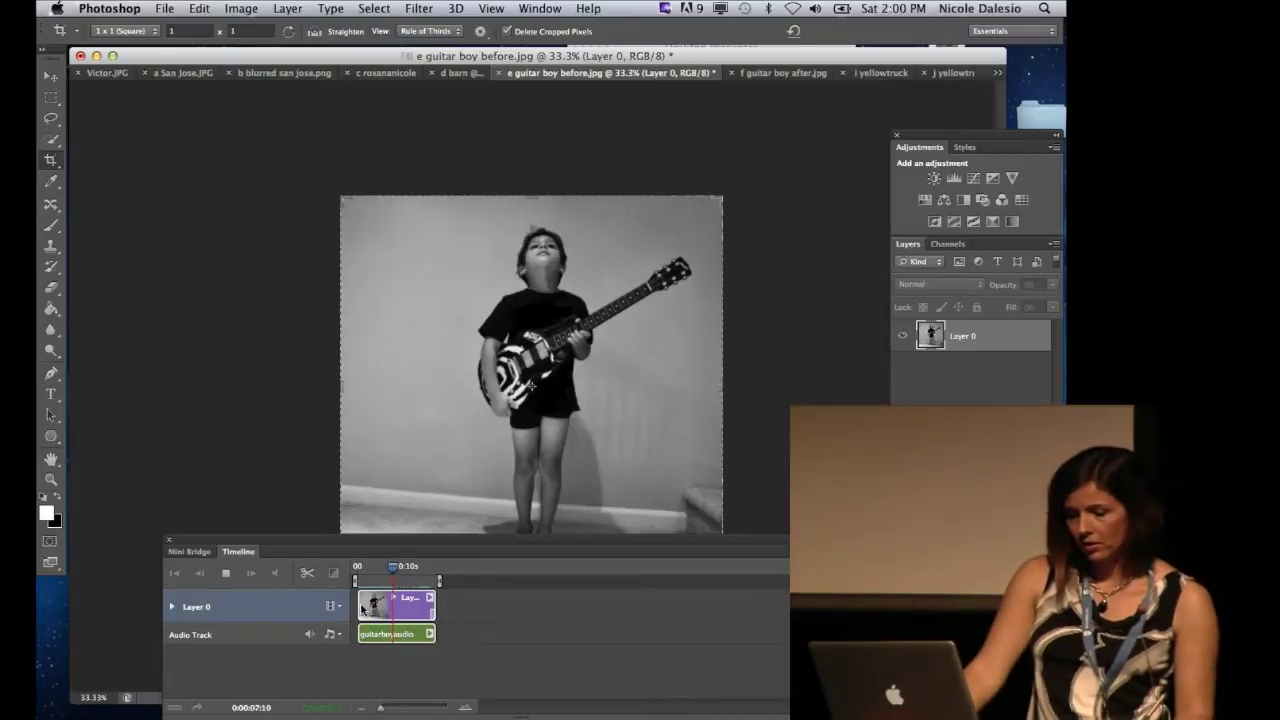
{"action": "left_click", "coordinate": [226, 577]}
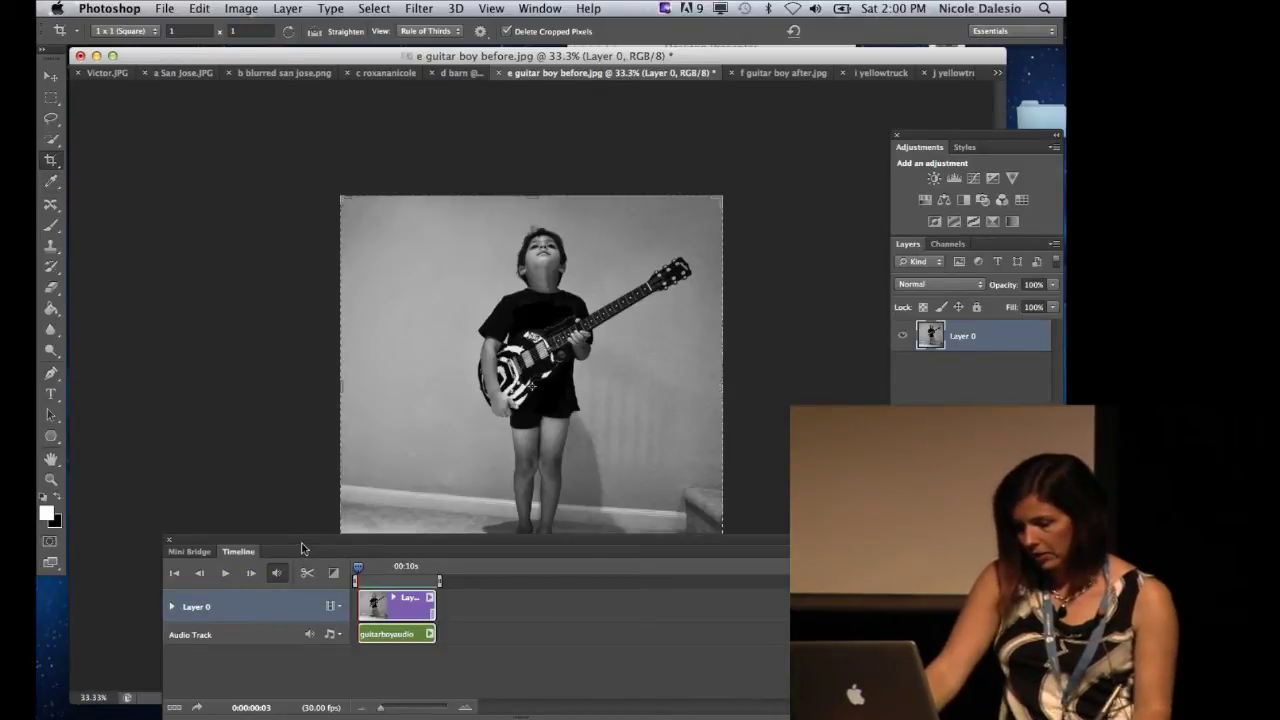
{"action": "left_click_drag", "start_coordinate": [303, 549], "coordinate": [281, 541]}
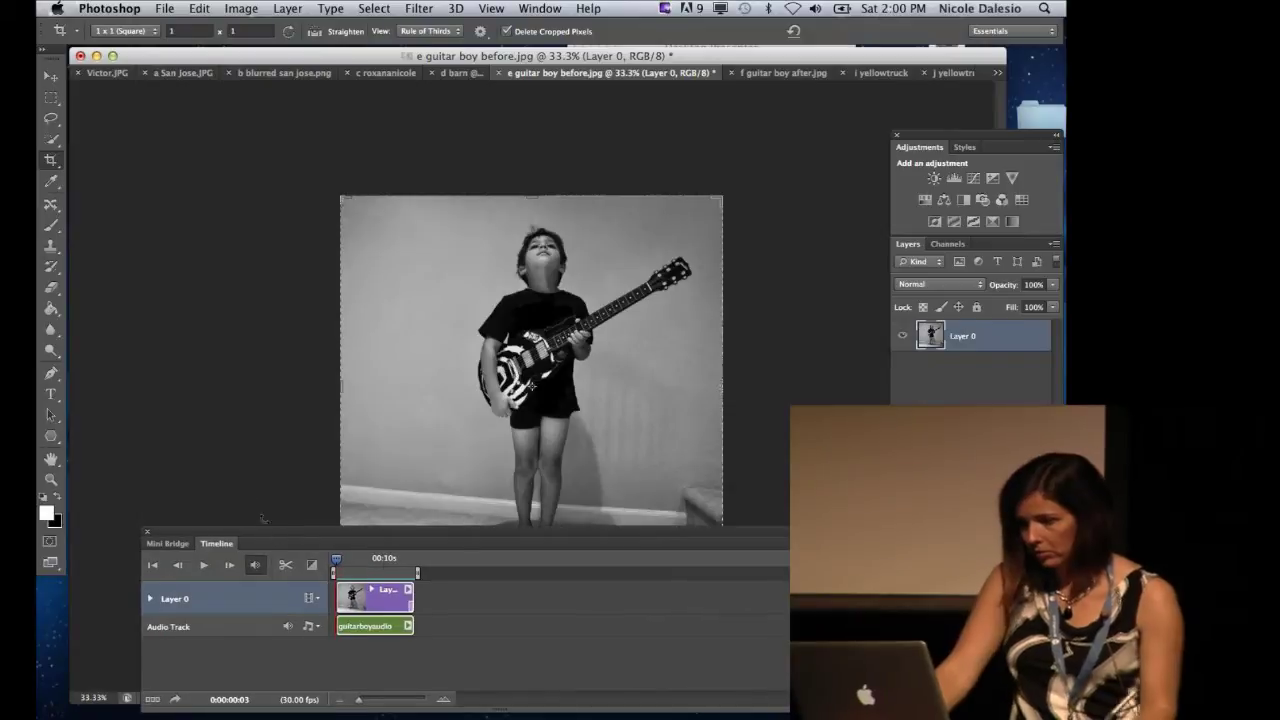
Open the yellowtruck beach animation, exit cropping, and play it through once.
{"action": "left_click", "coordinate": [765, 74]}
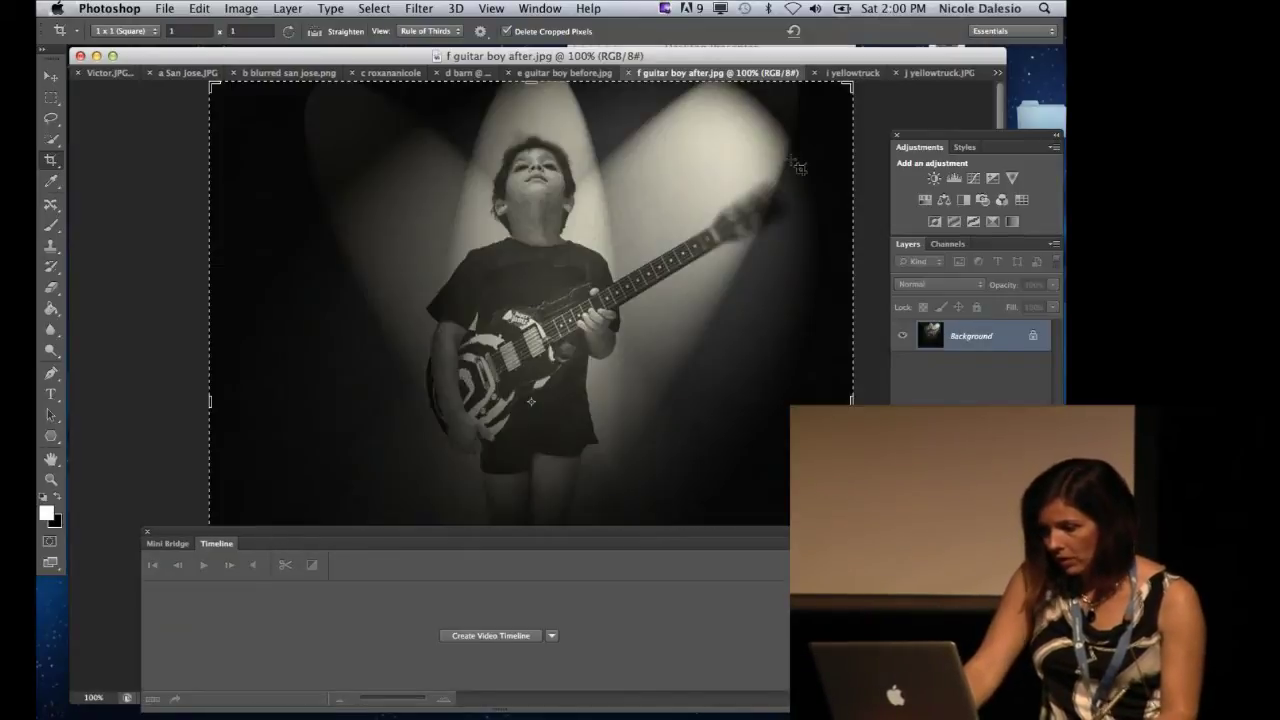
{"action": "left_click", "coordinate": [852, 73]}
{"action": "left_click", "coordinate": [51, 76]}
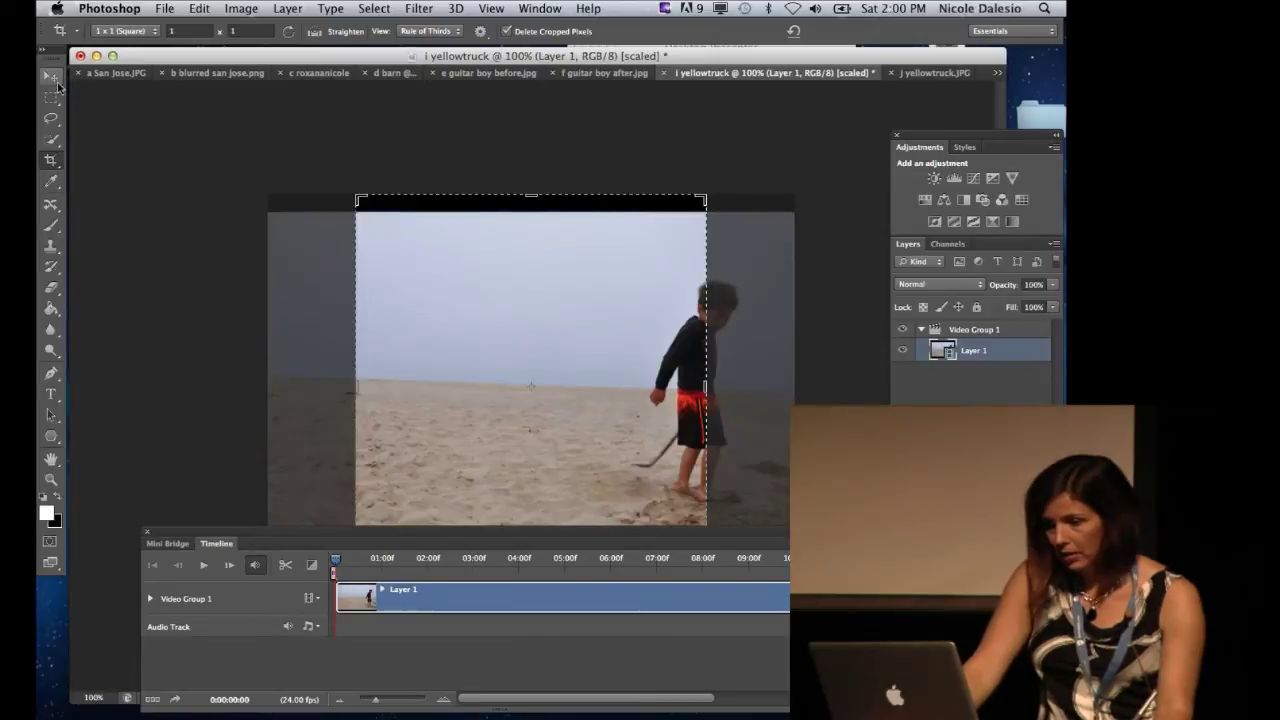
{"action": "mouse_move", "coordinate": [390, 541]}
{"action": "left_mouse_down"}
{"action": "mouse_move", "coordinate": [379, 606]}
{"action": "mouse_move", "coordinate": [403, 534]}
{"action": "left_mouse_up"}
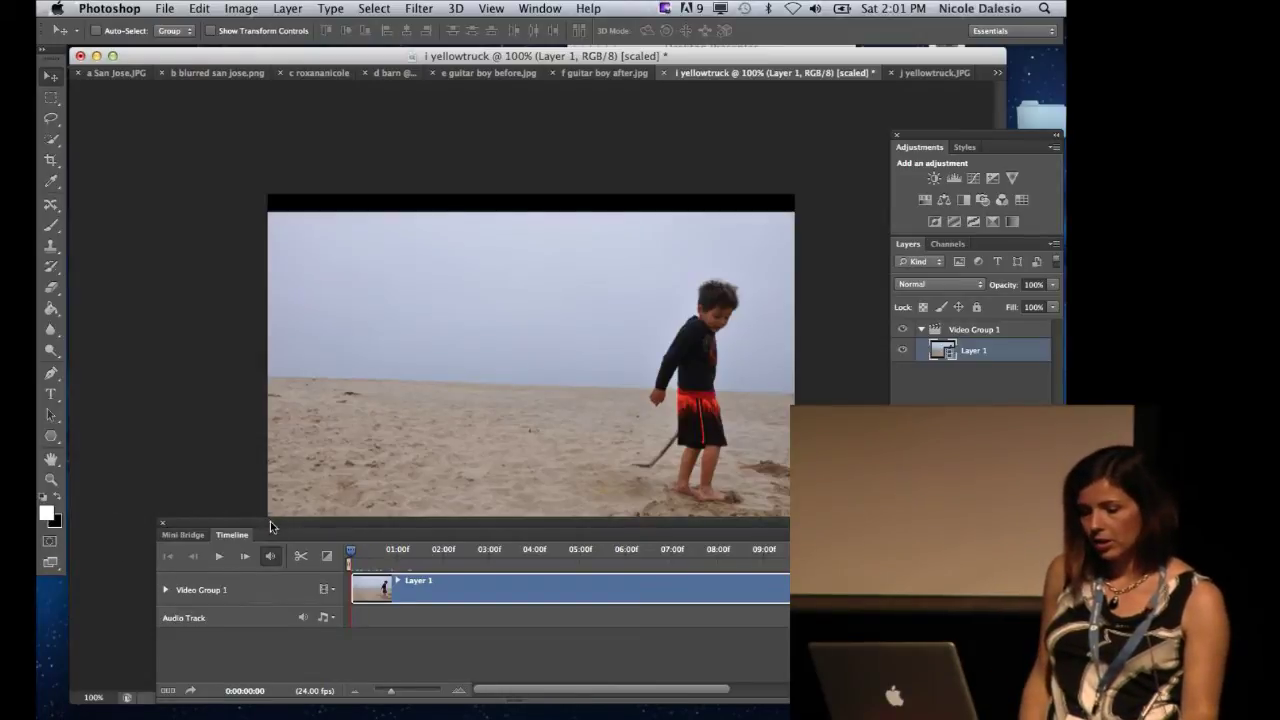
{"action": "left_click_drag", "start_coordinate": [270, 527], "coordinate": [247, 580]}
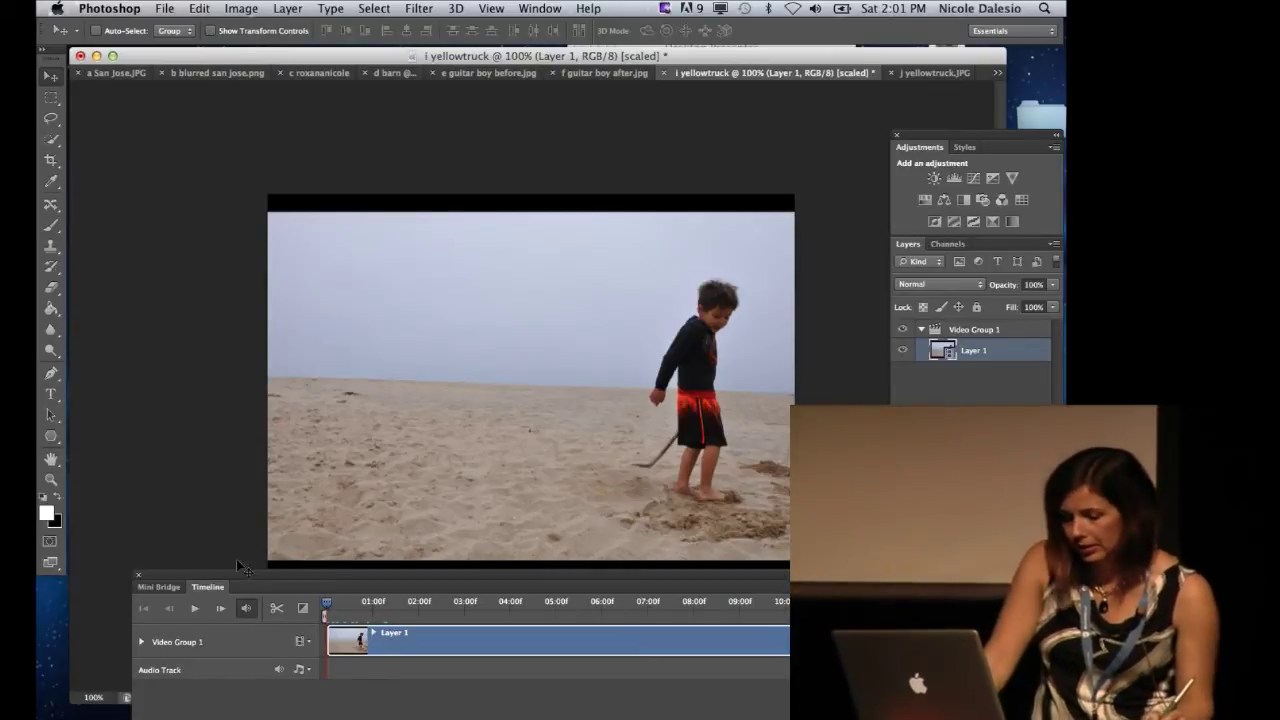
{"action": "left_click", "coordinate": [195, 612]}
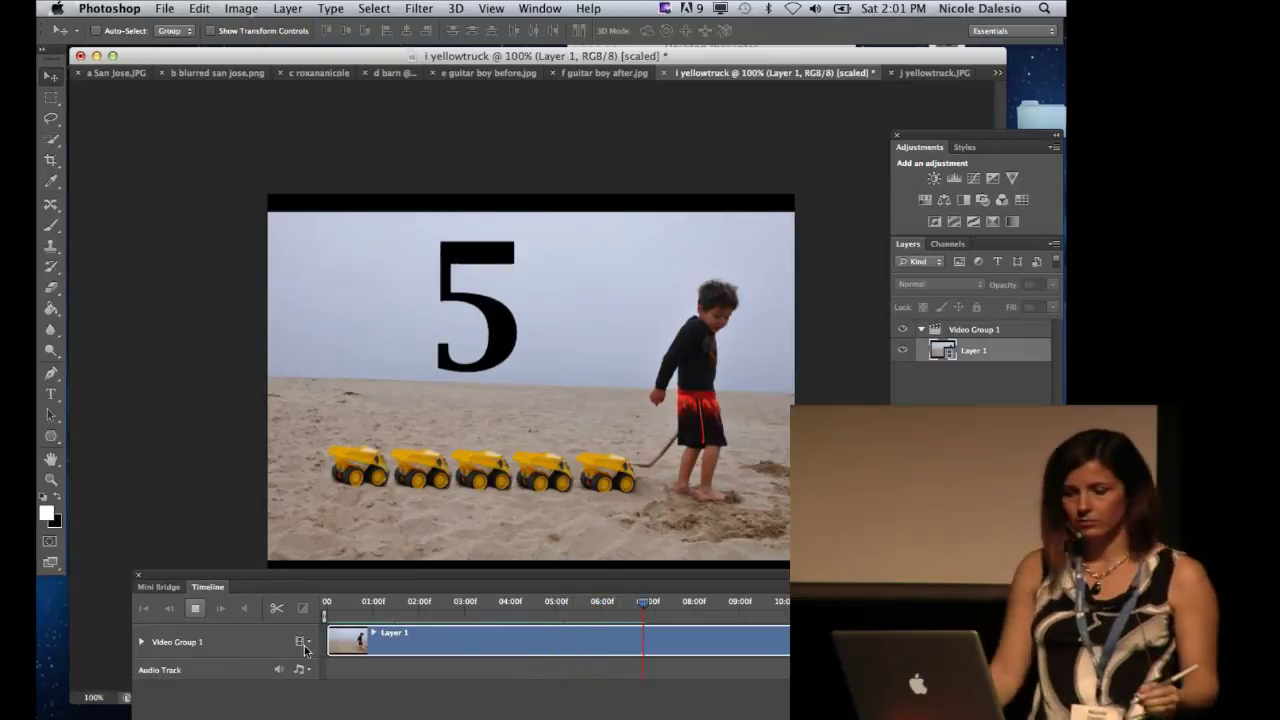
{"action": "left_click", "coordinate": [191, 611]}
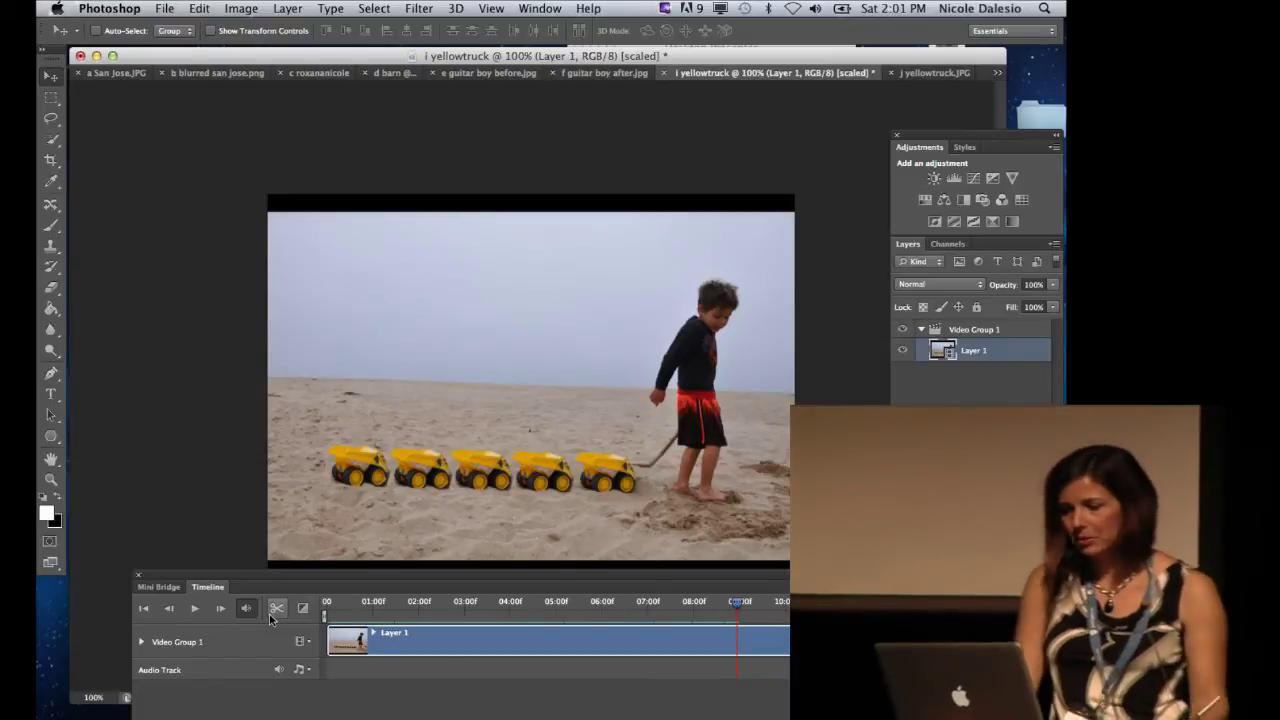
Switch to the j yellowtruck.JPG beach photo document.
{"action": "left_click", "coordinate": [916, 73]}
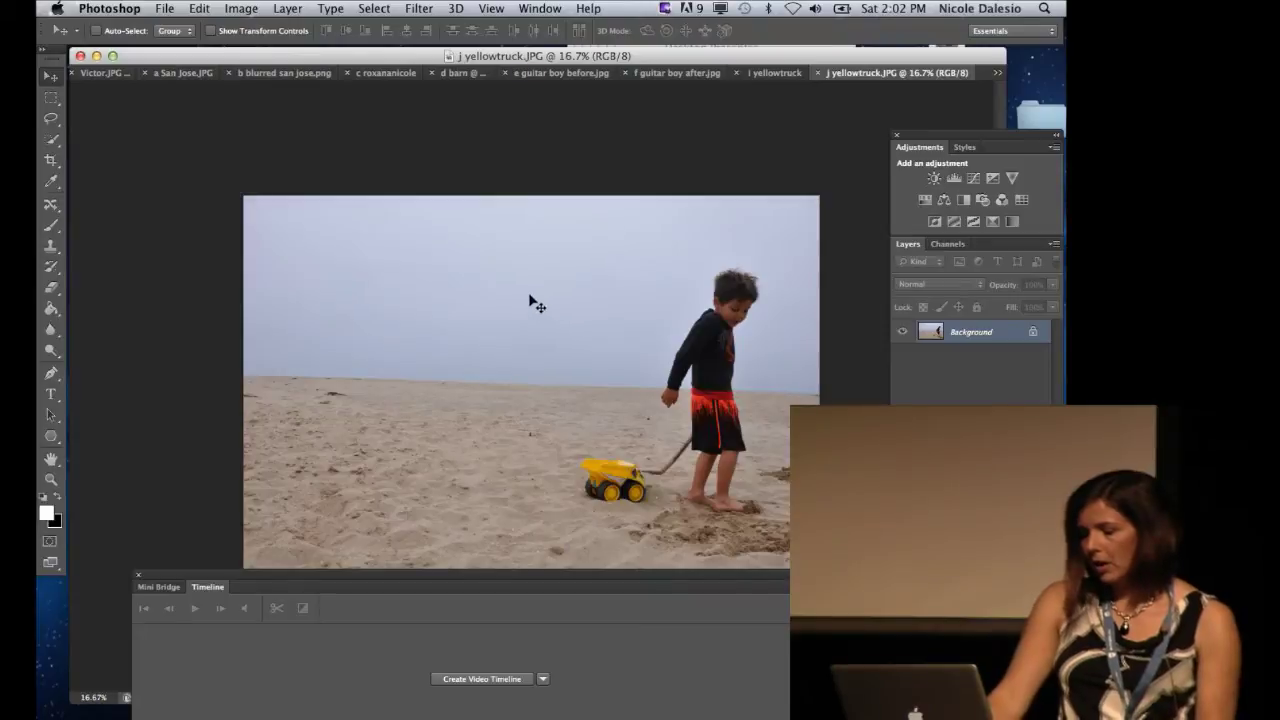
Convert the Background into Layer 0 and duplicate it as Layer 0 copy.
{"action": "double_click", "coordinate": [972, 333]}
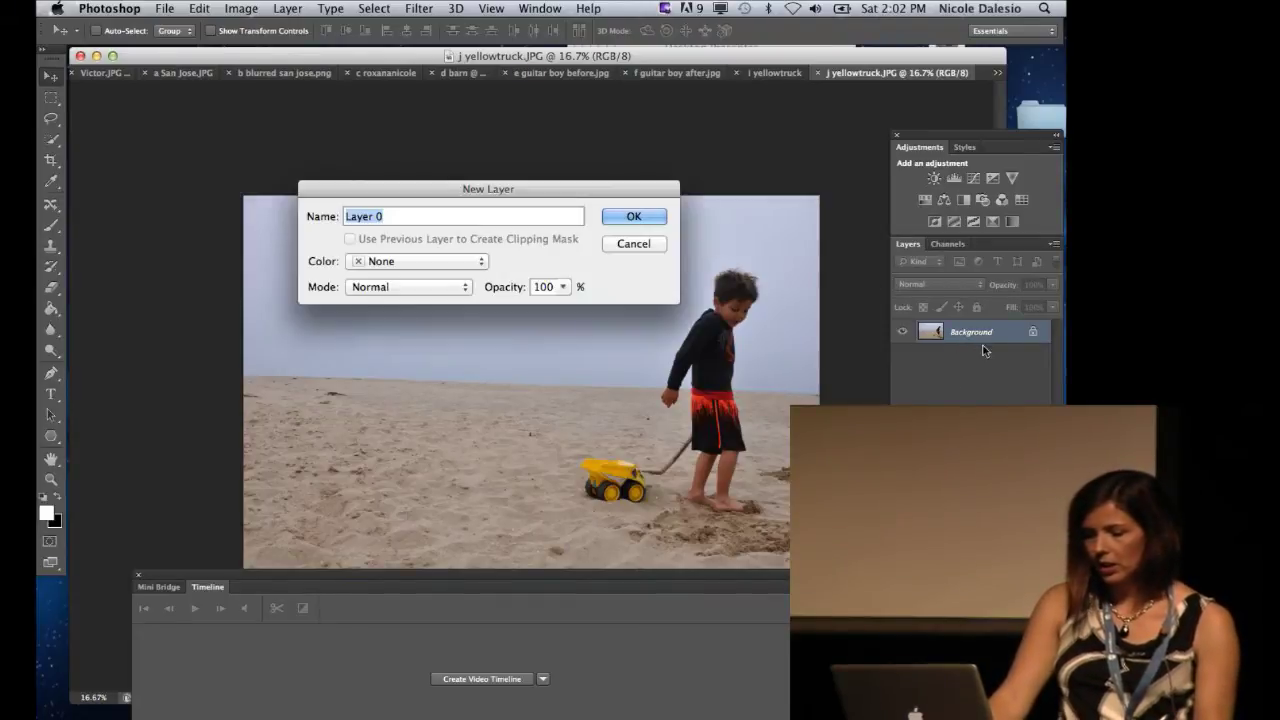
{"action": "left_click", "coordinate": [633, 217]}
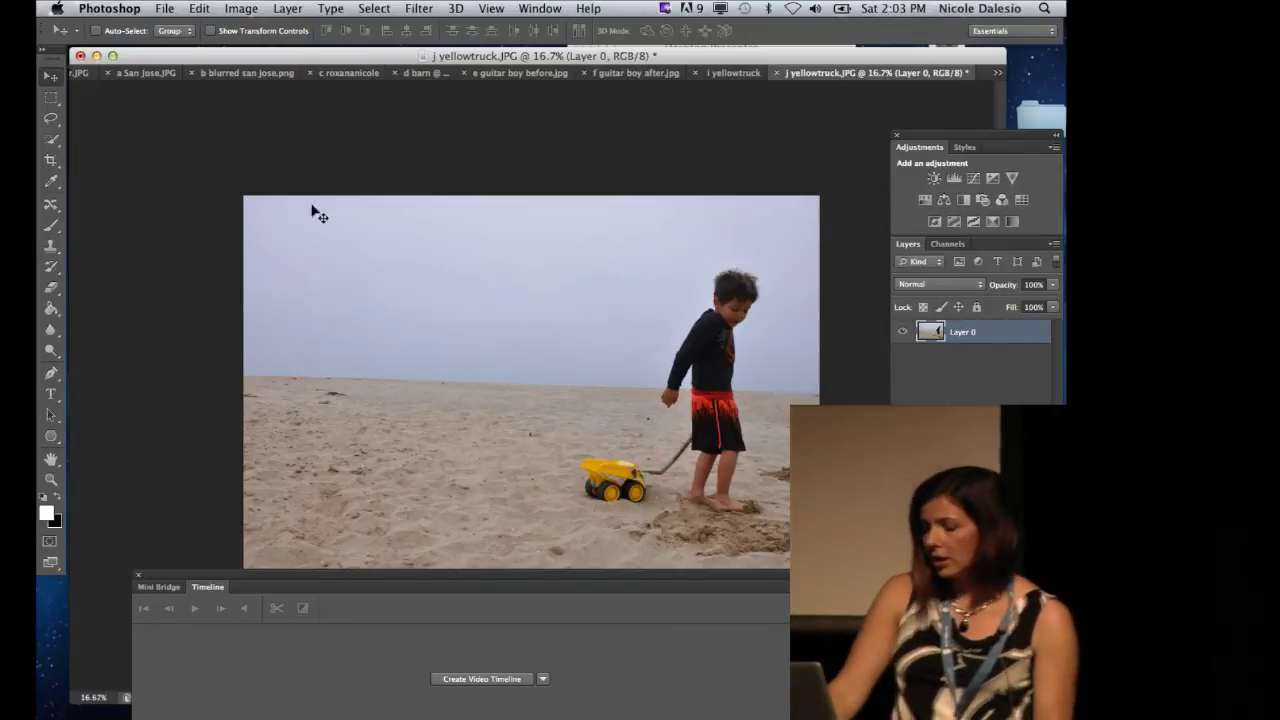
{"action": "left_click_drag", "start_coordinate": [997, 333], "coordinate": [1037, 440]}
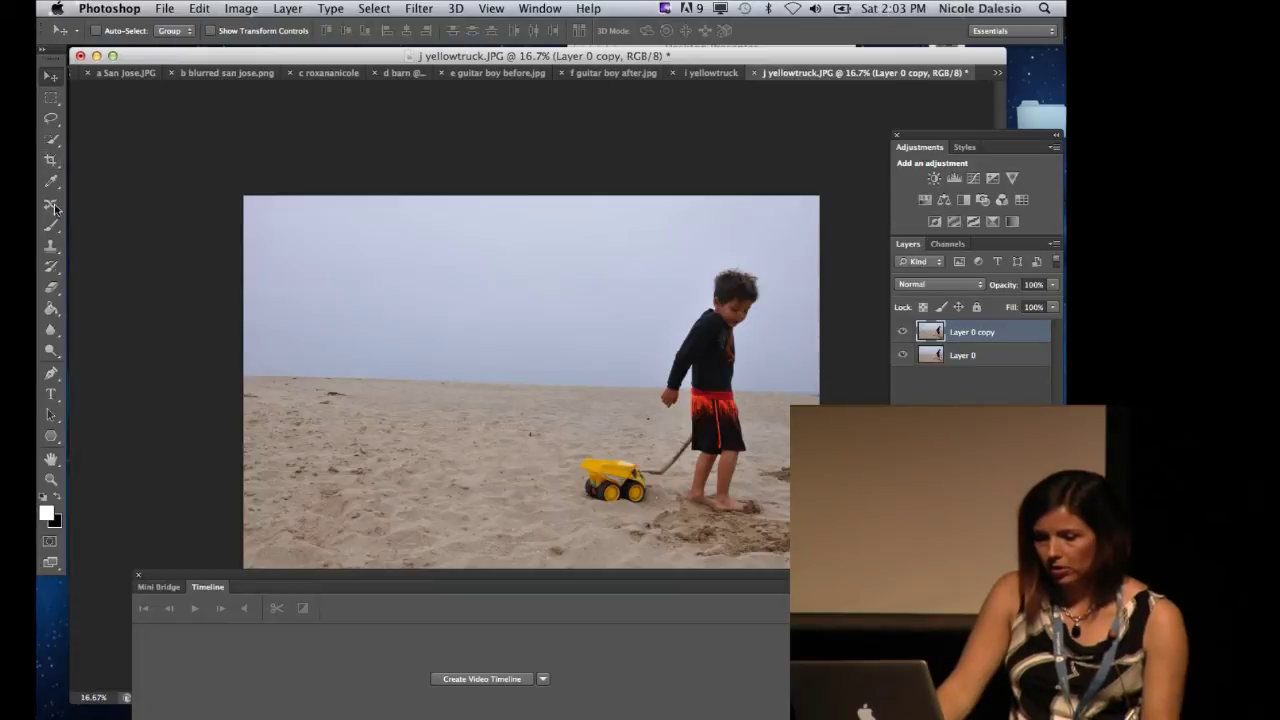
{"action": "left_click", "coordinate": [52, 120]}
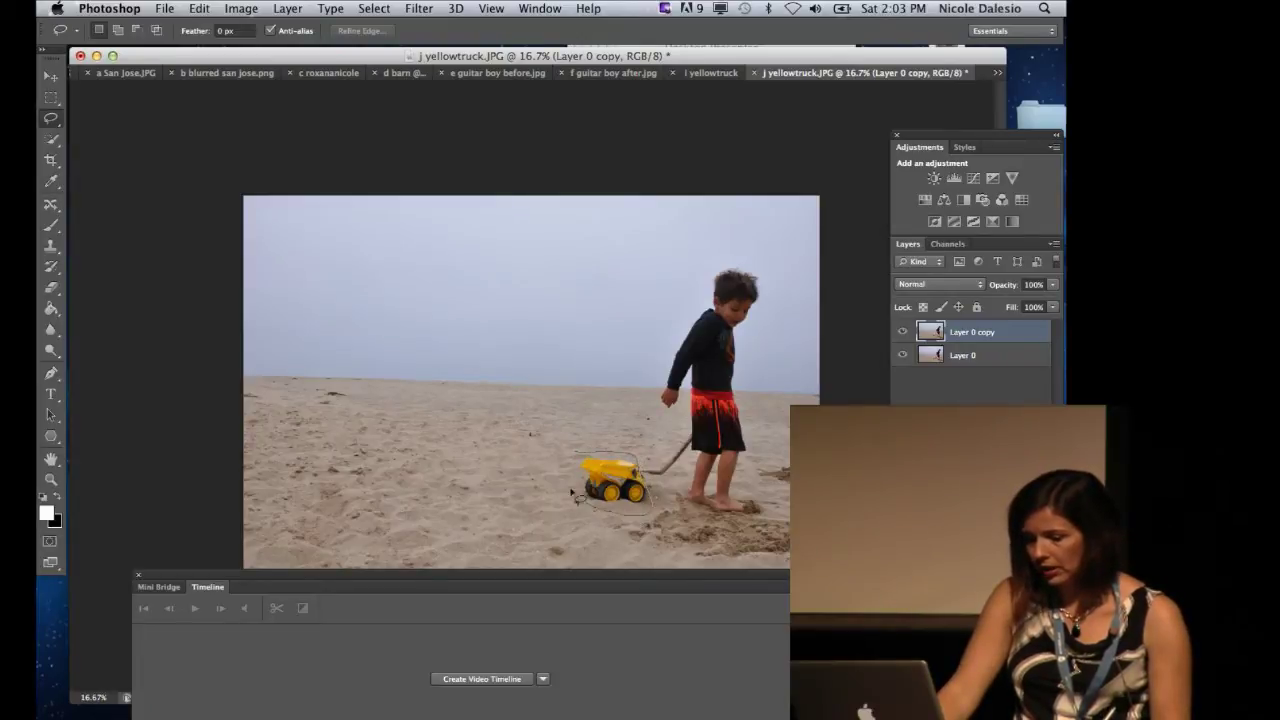
Lasso the yellow truck, remove it with a Content-Aware Fill, then deselect.
{"action": "left_click_drag", "start_coordinate": [581, 455], "coordinate": [580, 457]}
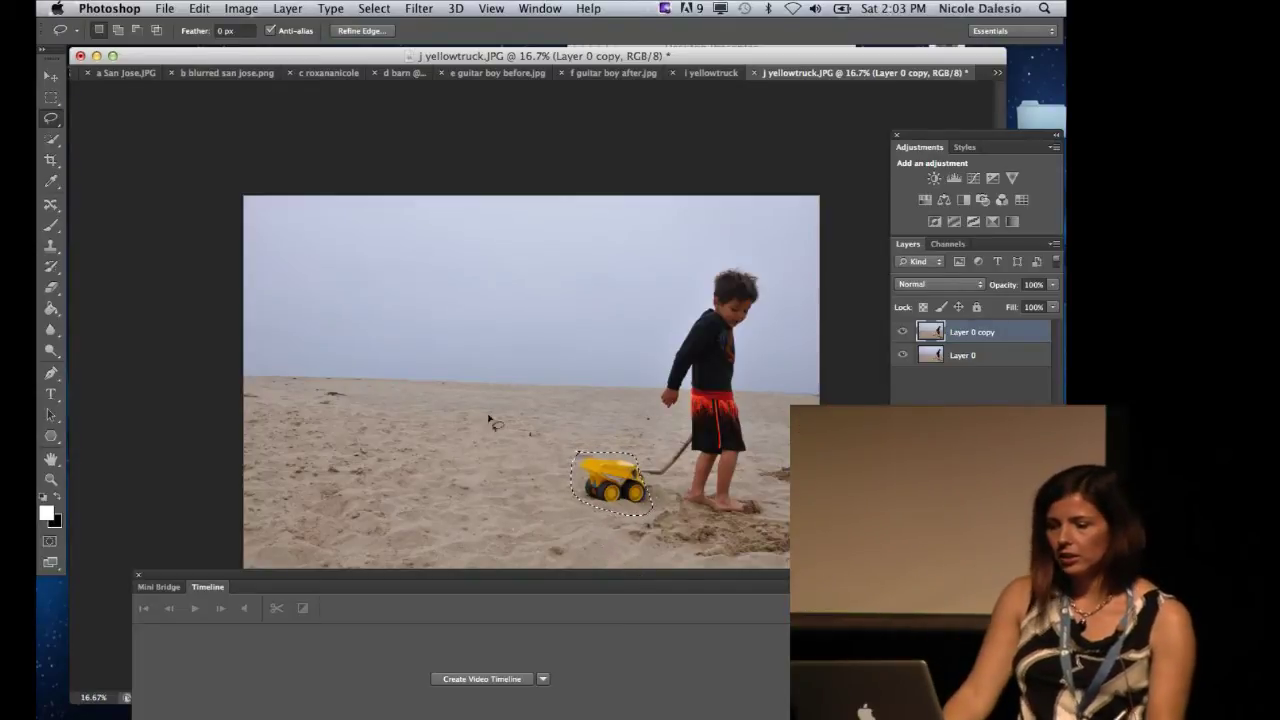
{"action": "left_click", "coordinate": [198, 10]}
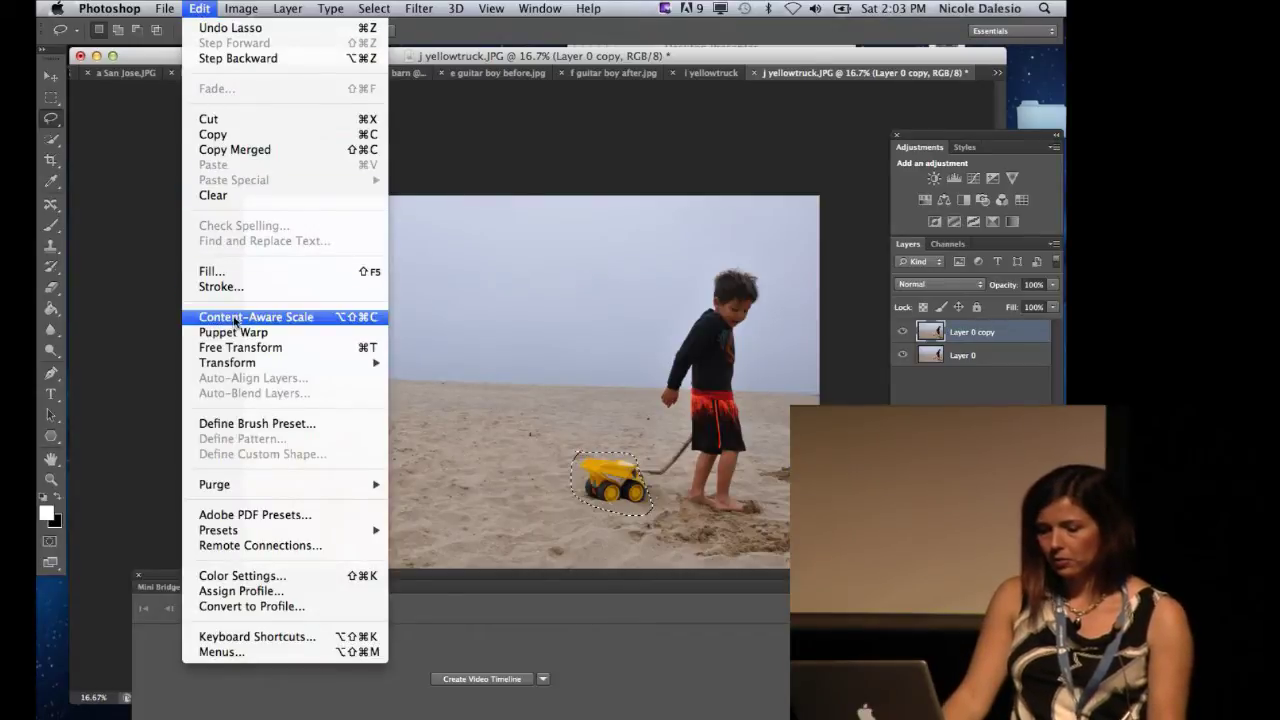
{"action": "left_click", "coordinate": [211, 276]}
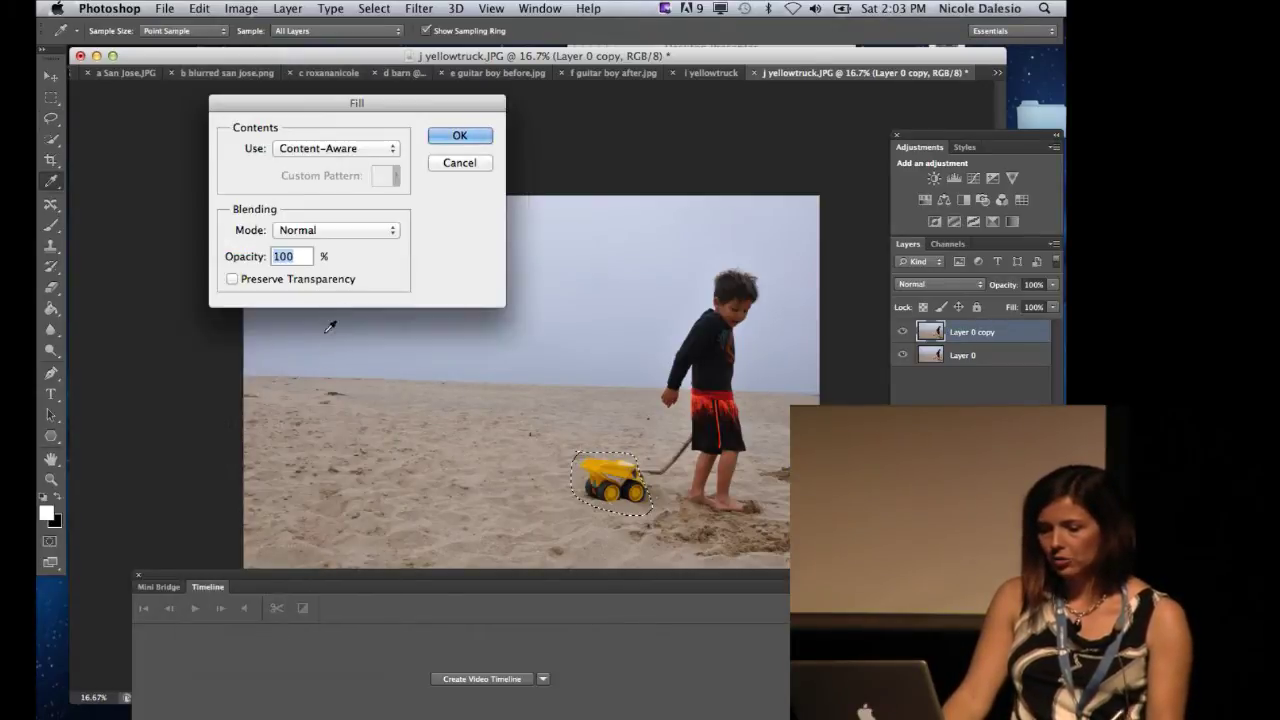
{"action": "left_click", "coordinate": [318, 149]}
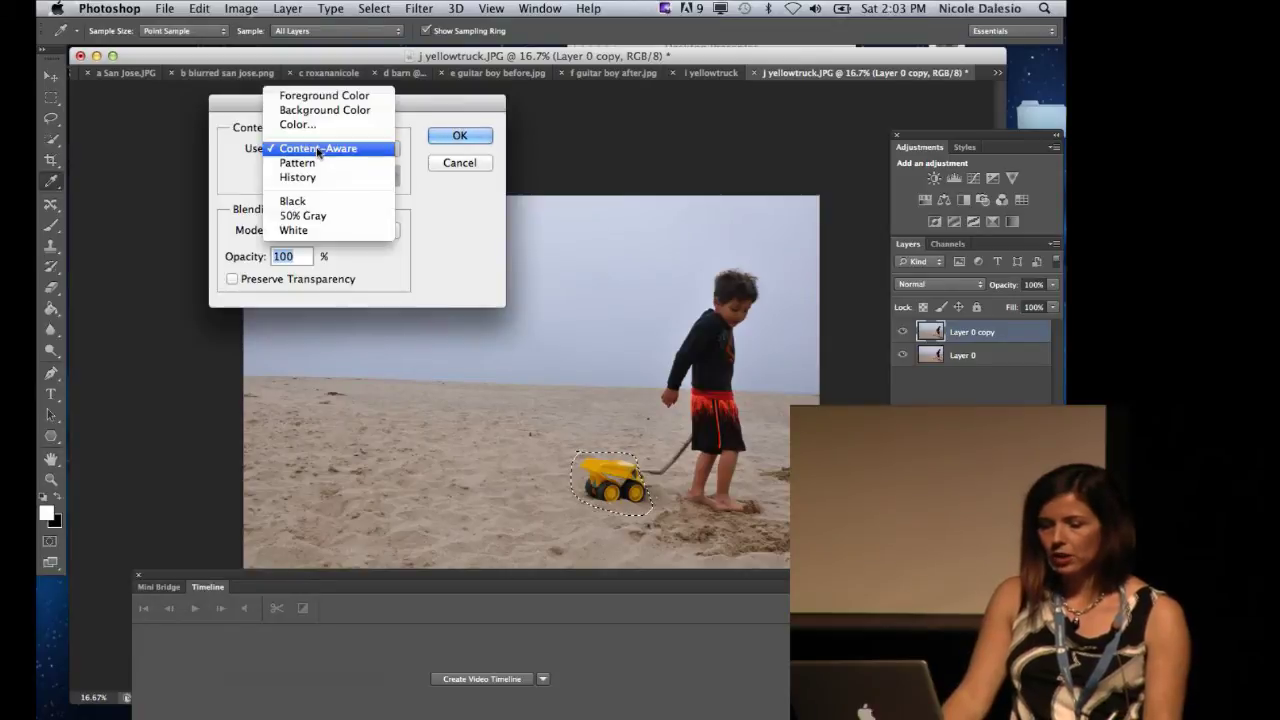
{"action": "left_click", "coordinate": [362, 180]}
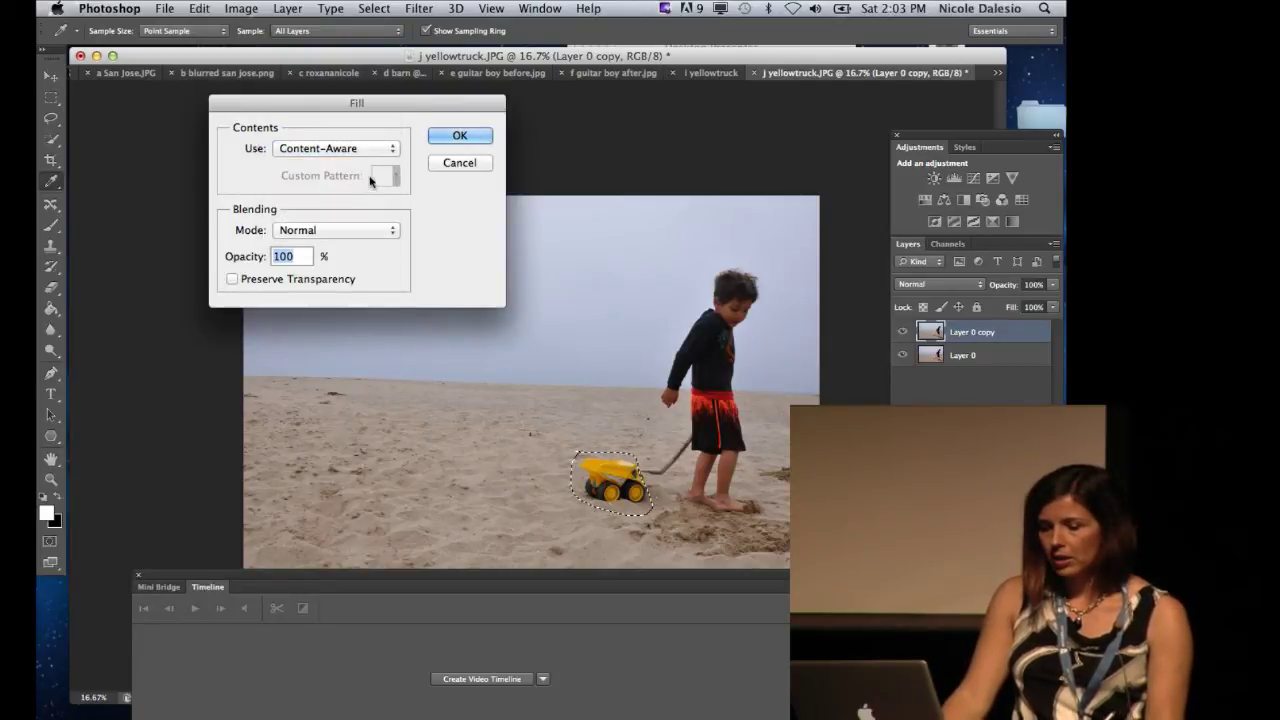
{"action": "left_click", "coordinate": [459, 137]}
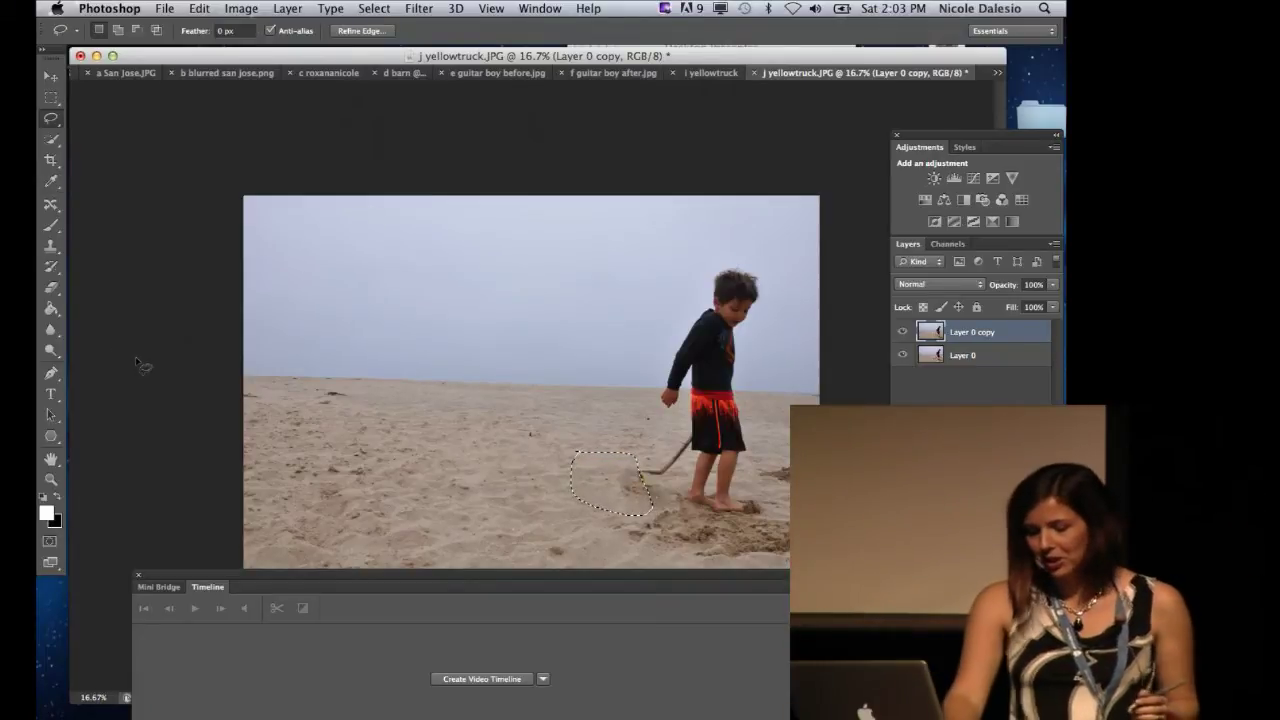
{"action": "key", "text": "super+d"}
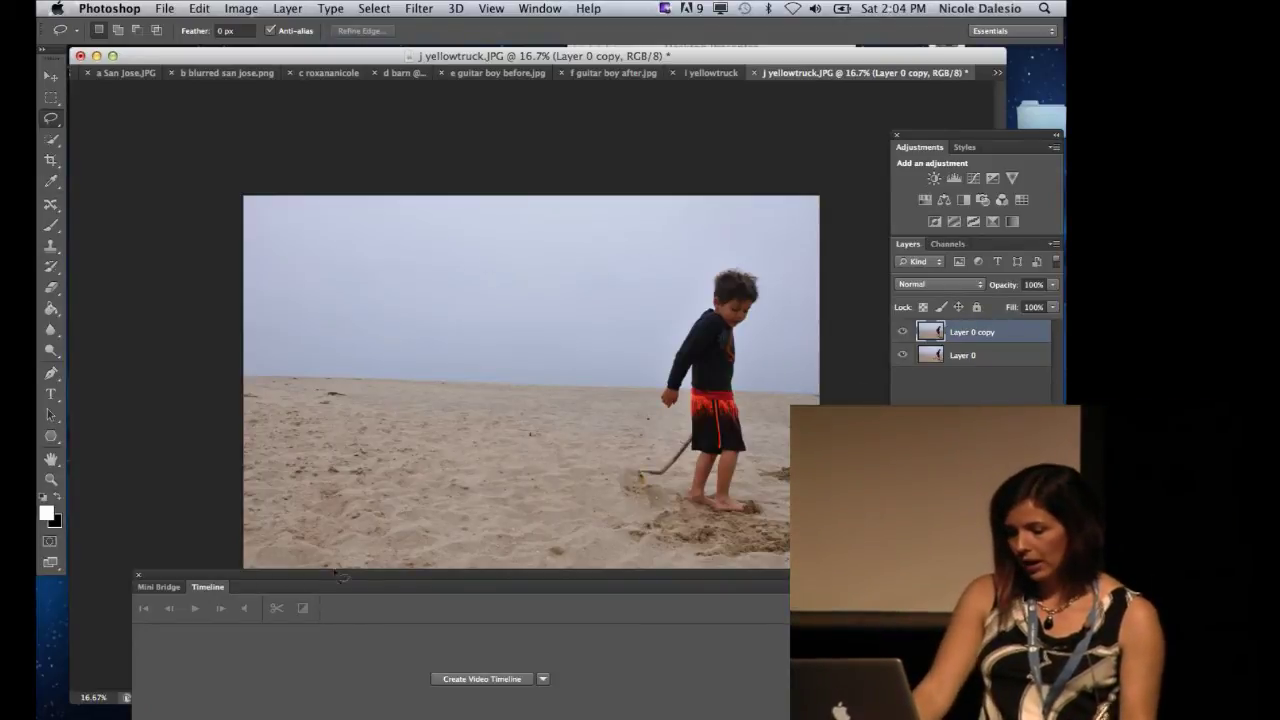
Move the truck-free Layer 0 copy below Layer 0 and make Layer 0 active.
{"action": "left_click", "coordinate": [902, 333]}
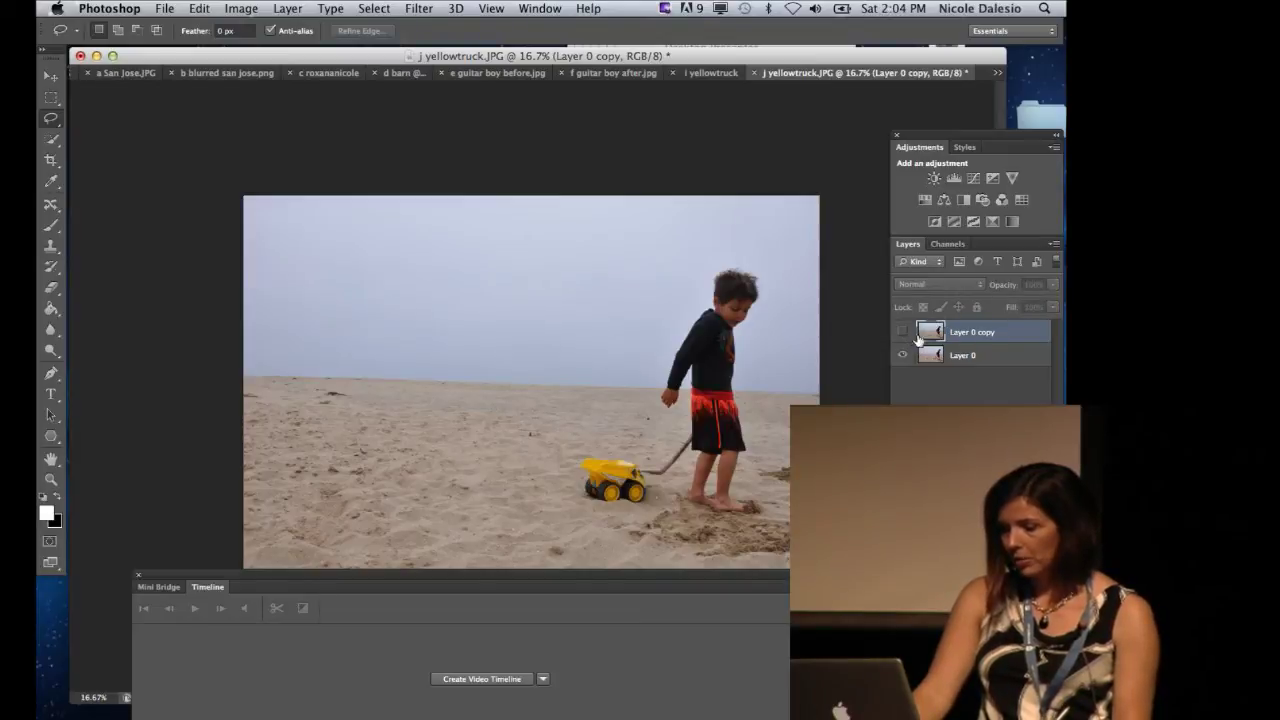
{"action": "left_click", "coordinate": [902, 331]}
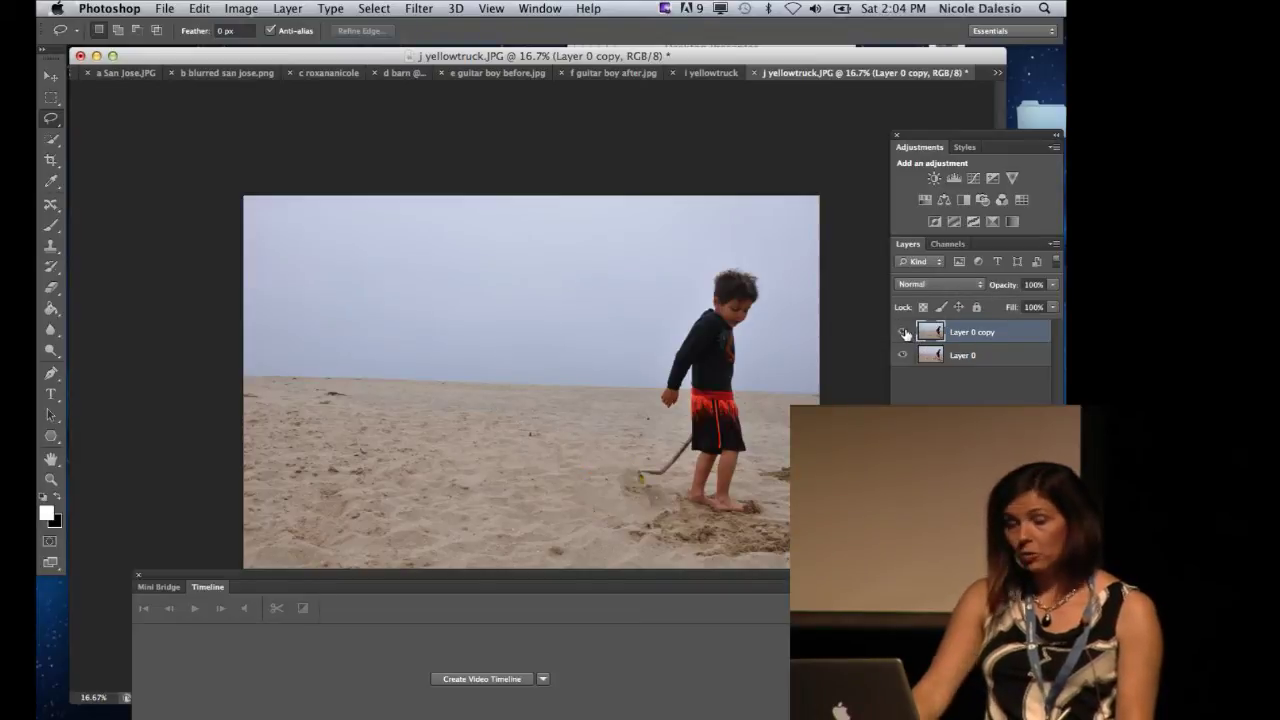
{"action": "left_click_drag", "start_coordinate": [998, 337], "coordinate": [990, 370]}
{"action": "left_click", "coordinate": [970, 334]}
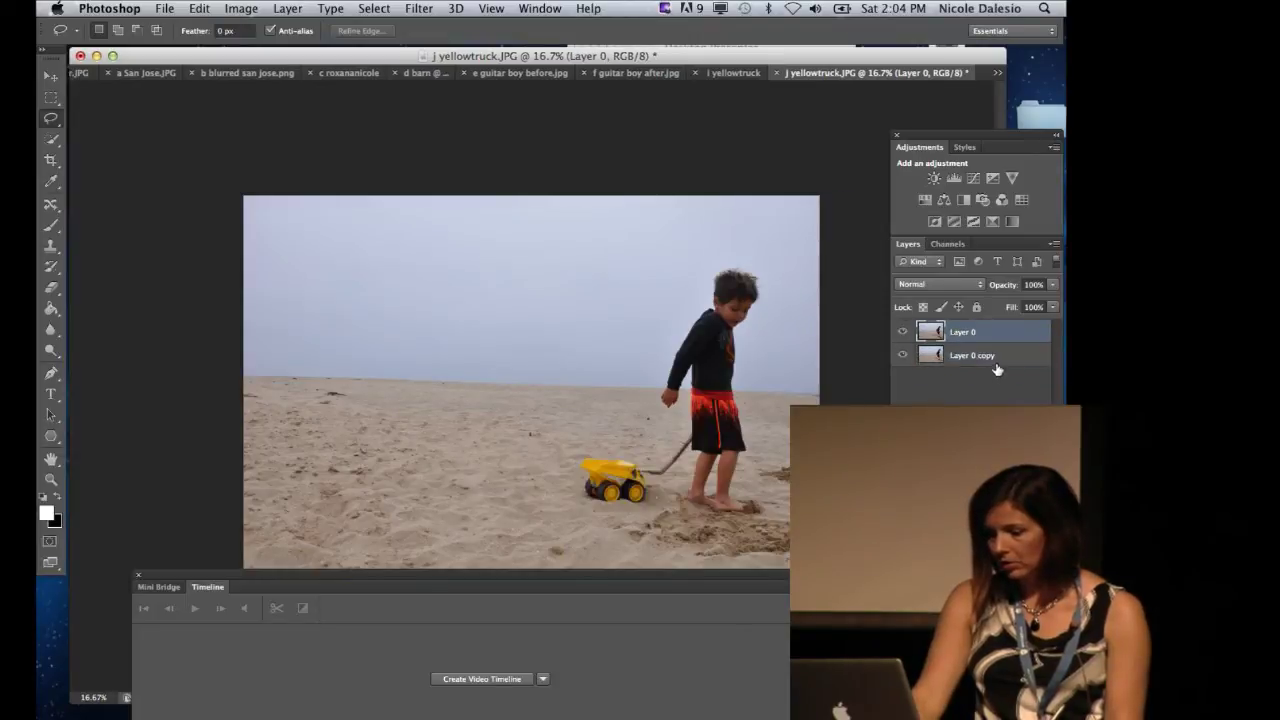
{"action": "left_click", "coordinate": [901, 333]}
{"action": "left_click", "coordinate": [901, 333]}
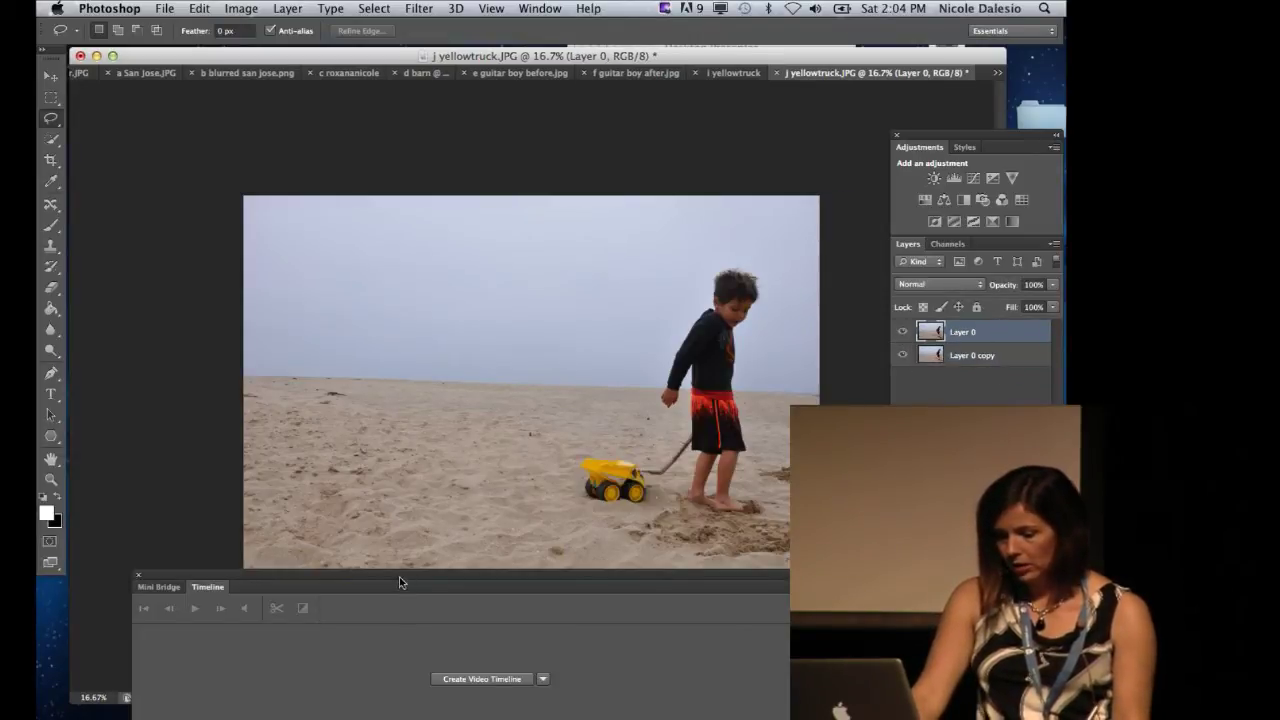
Create a video timeline from the layers and duplicate Layer 0 as Layer 0 copy 2.
{"action": "left_click_drag", "start_coordinate": [398, 573], "coordinate": [332, 428]}
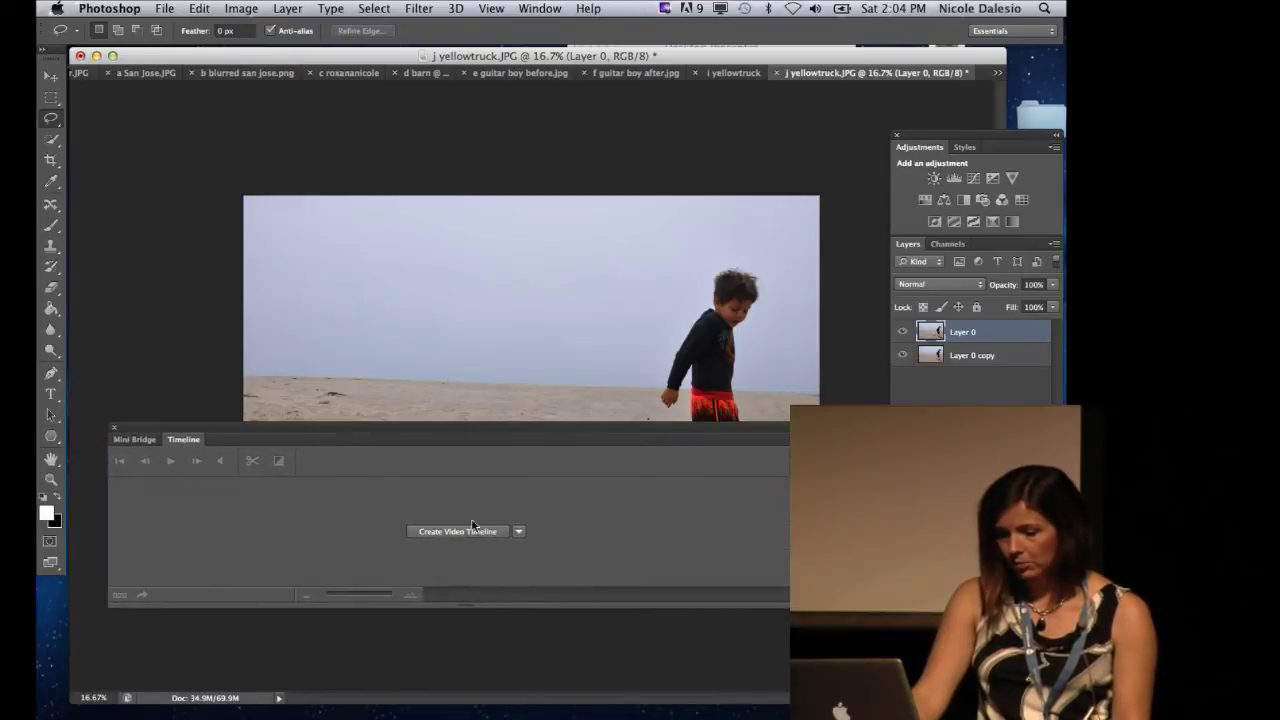
{"action": "left_click", "coordinate": [455, 532]}
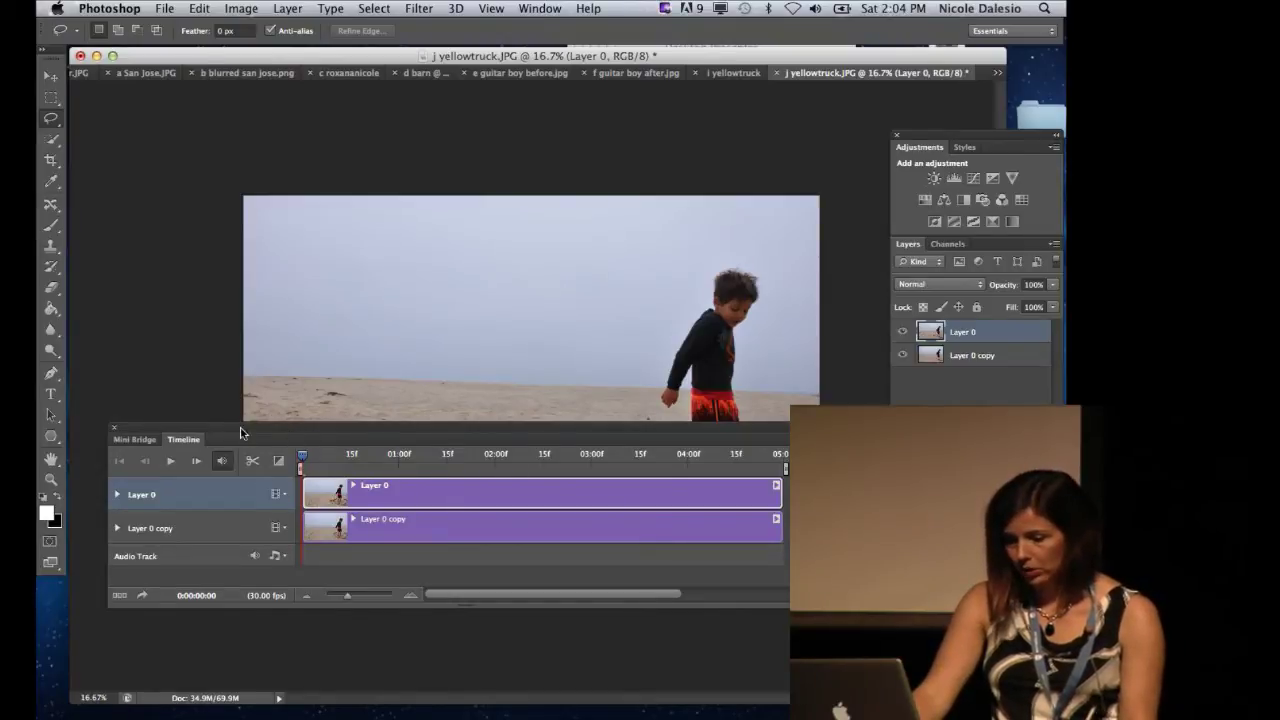
{"action": "left_click_drag", "start_coordinate": [240, 432], "coordinate": [255, 541]}
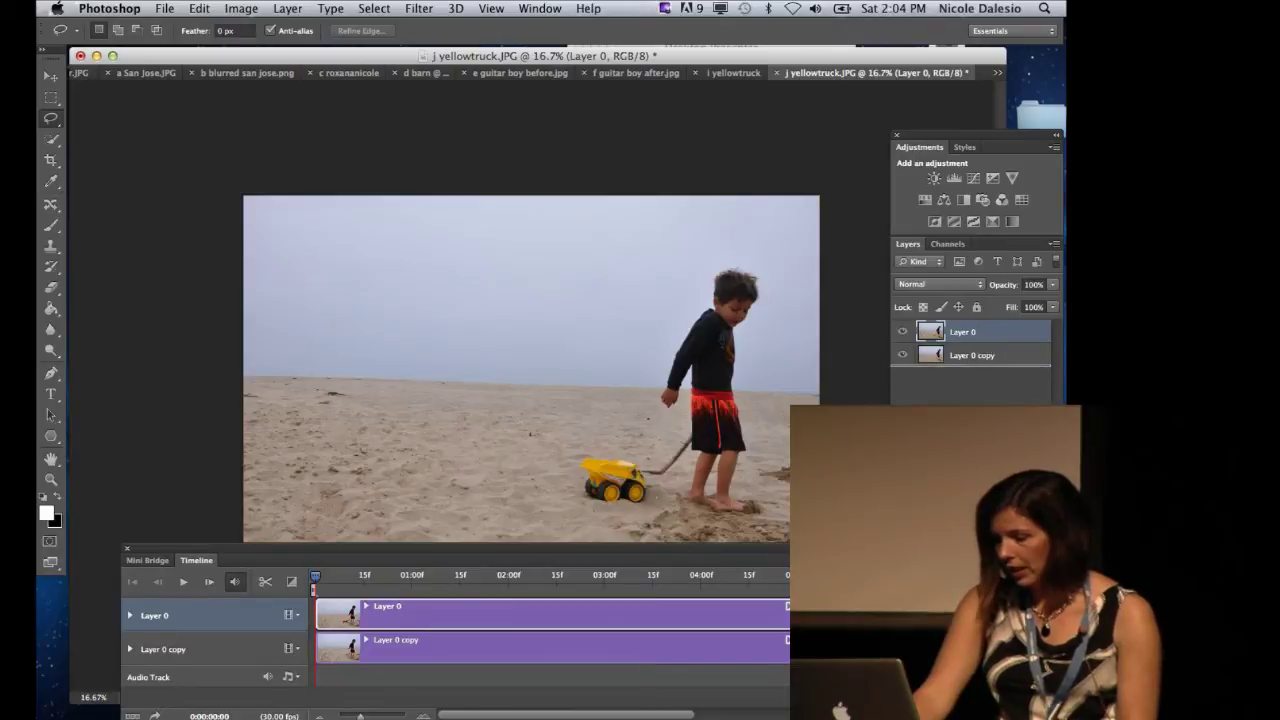
{"action": "key", "text": "super+j"}
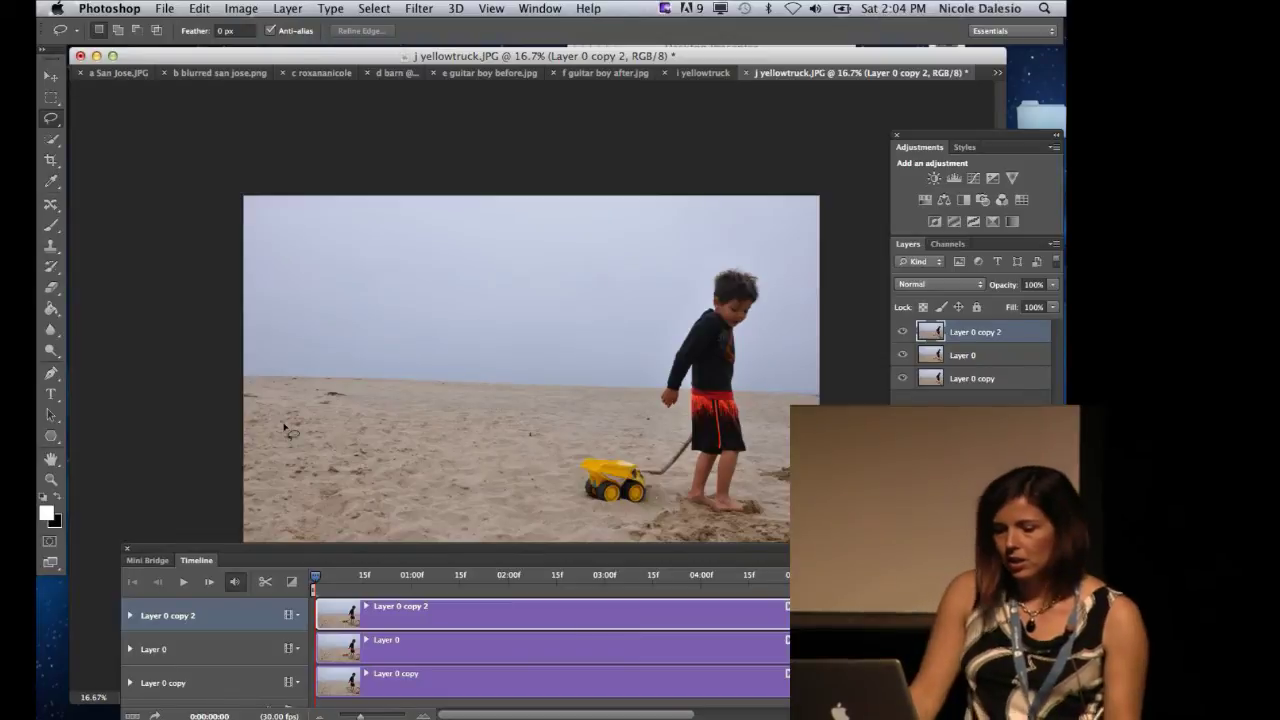
Content-Aware Move the yellow truck left across the sand, then deselect.
{"action": "left_click", "coordinate": [51, 206]}
{"action": "left_click", "coordinate": [51, 207]}
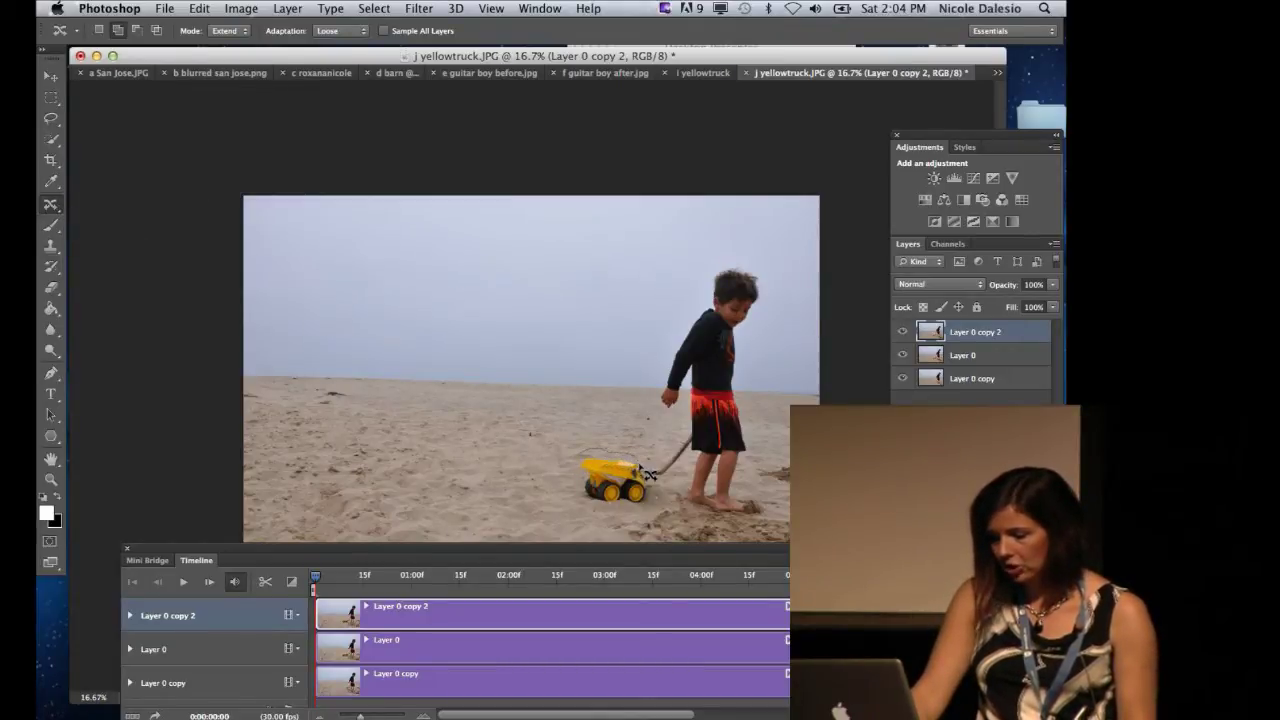
{"action": "left_click_drag", "start_coordinate": [576, 487], "coordinate": [572, 482]}
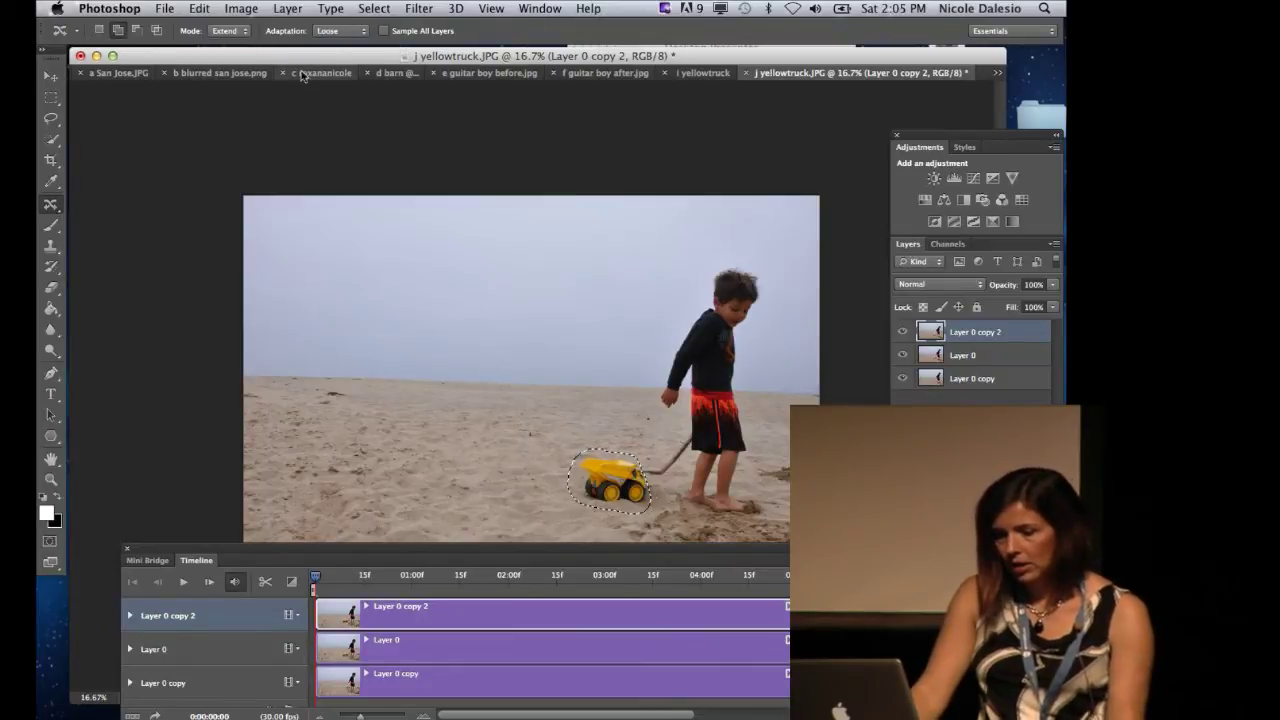
{"action": "left_click", "coordinate": [229, 31]}
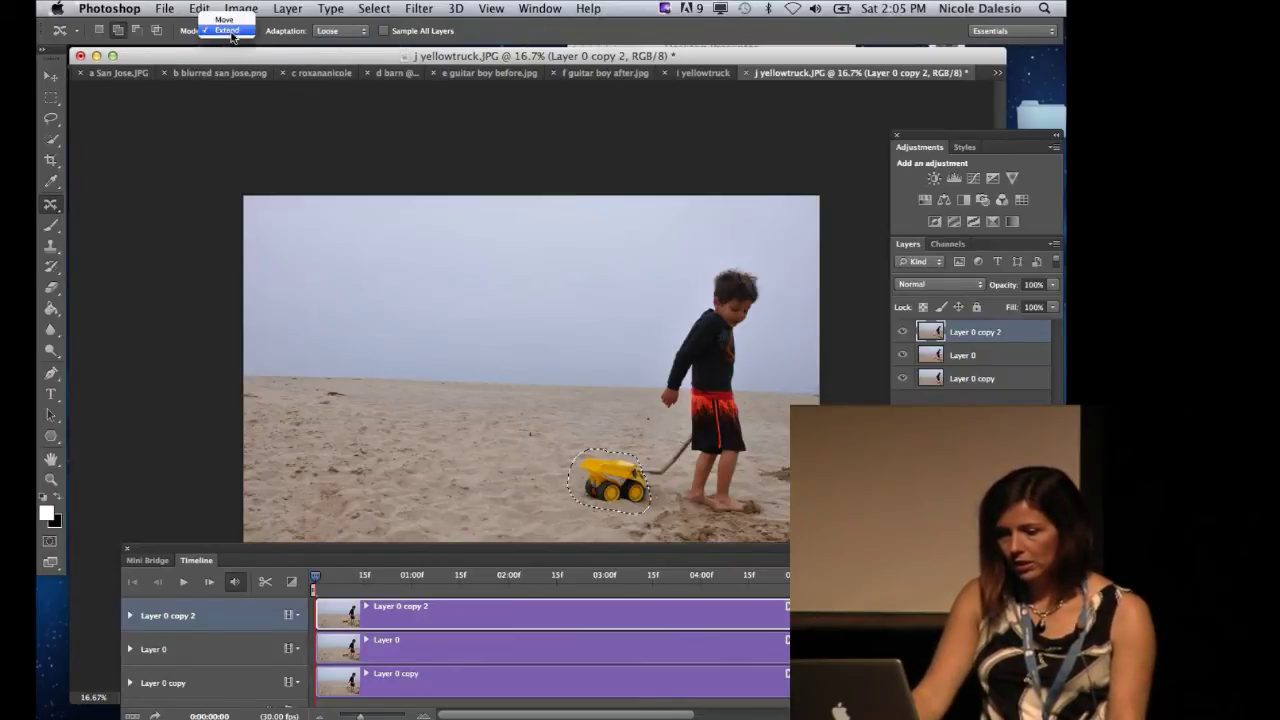
{"action": "left_click", "coordinate": [226, 22]}
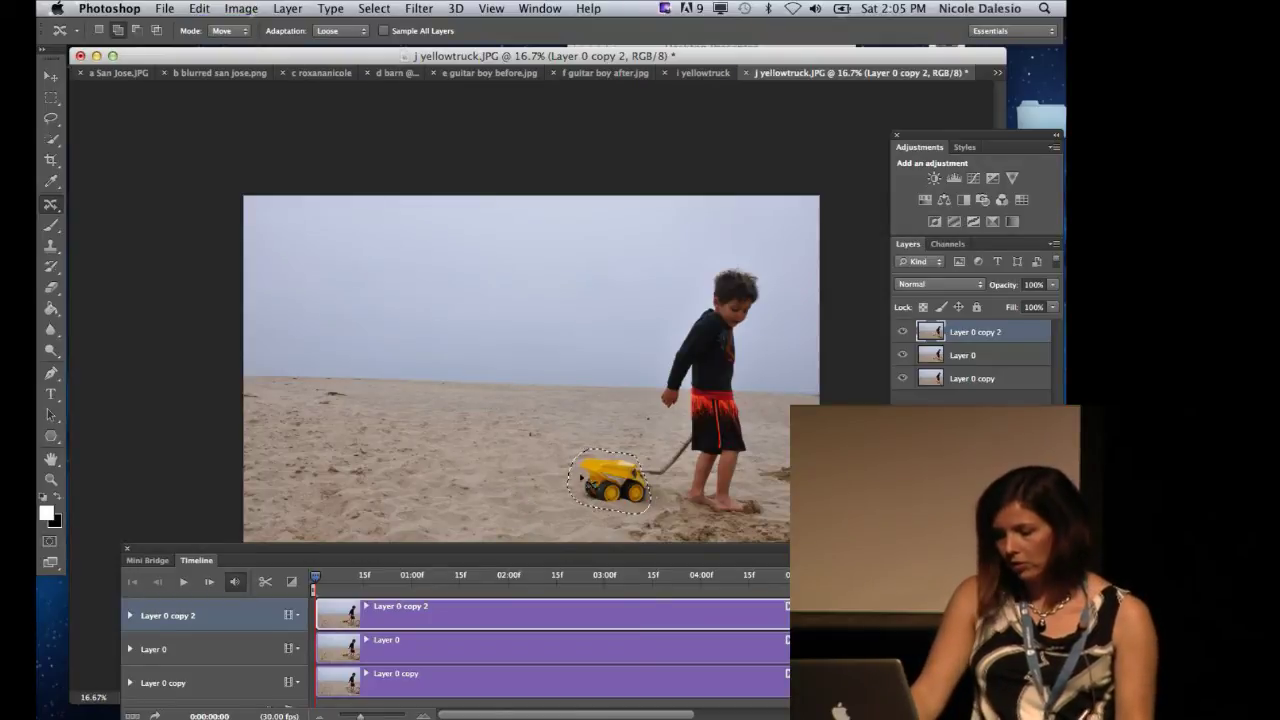
{"action": "left_click_drag", "start_coordinate": [600, 475], "coordinate": [355, 463]}
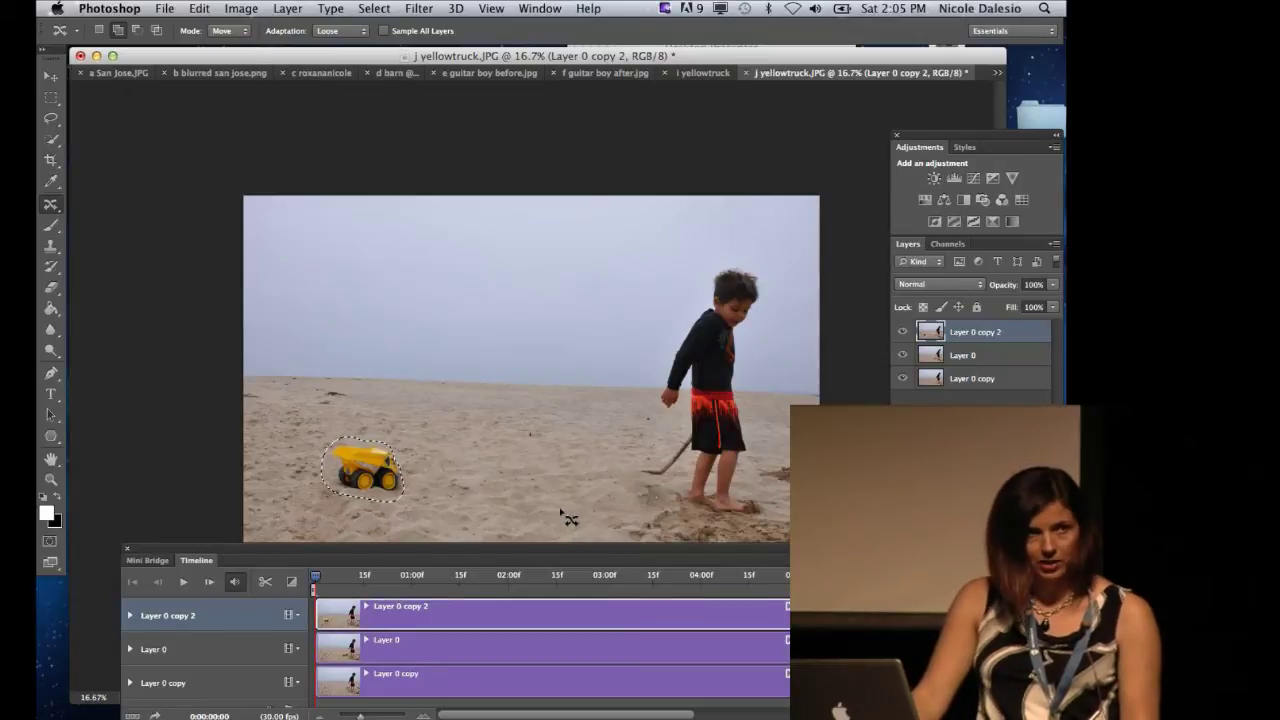
{"action": "key", "text": "super+d"}
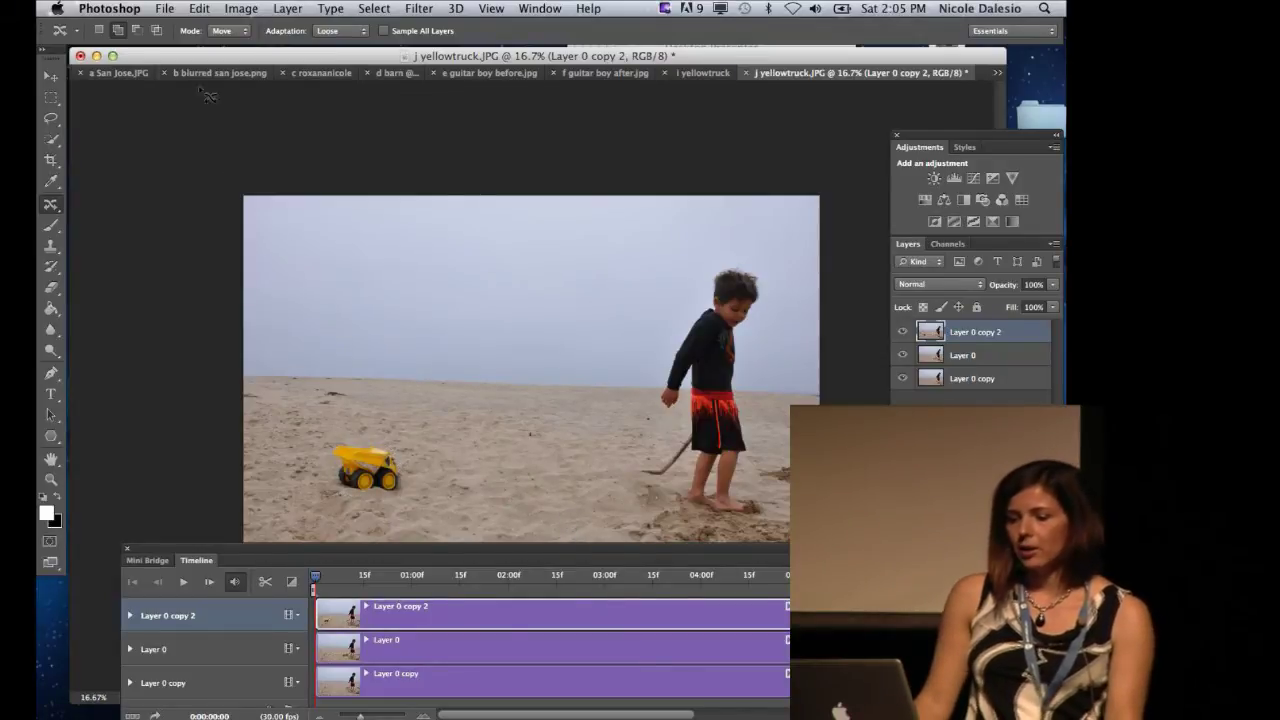
Step backward in history until the truck sits selected beside the boy again.
{"action": "left_click", "coordinate": [199, 8]}
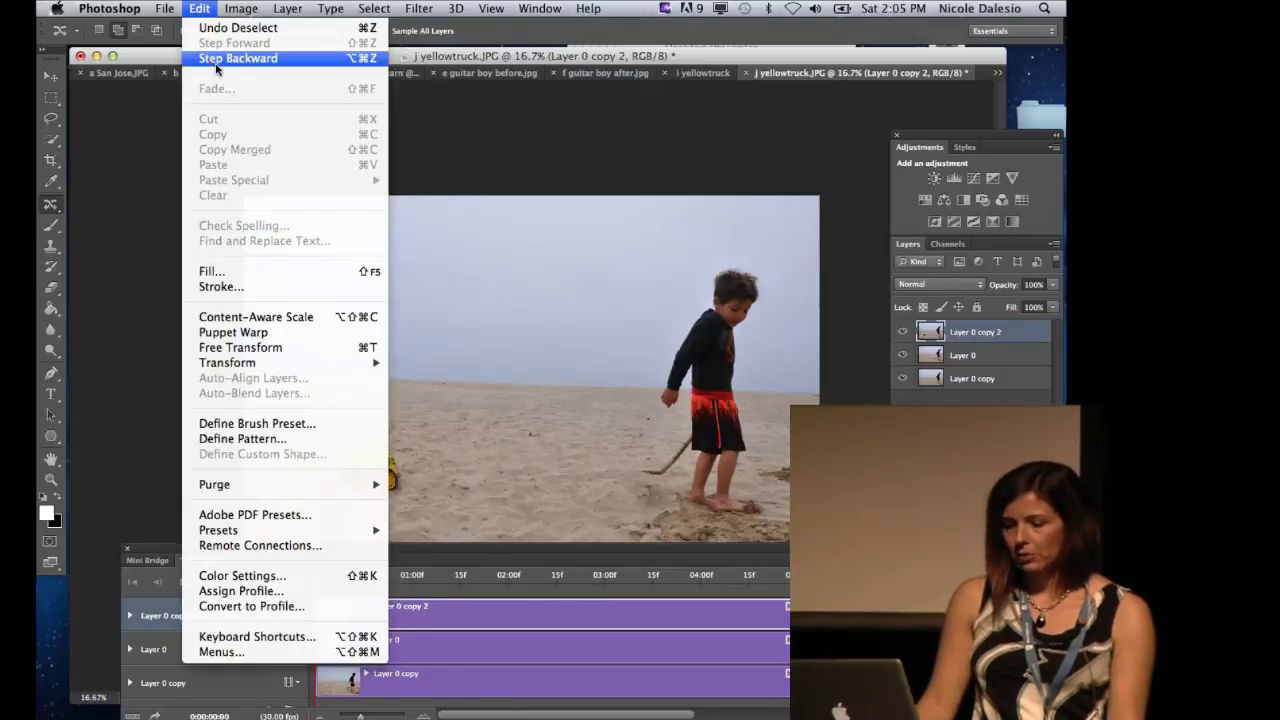
{"action": "left_click", "coordinate": [216, 60]}
{"action": "left_click", "coordinate": [199, 8]}
{"action": "left_click", "coordinate": [238, 58]}
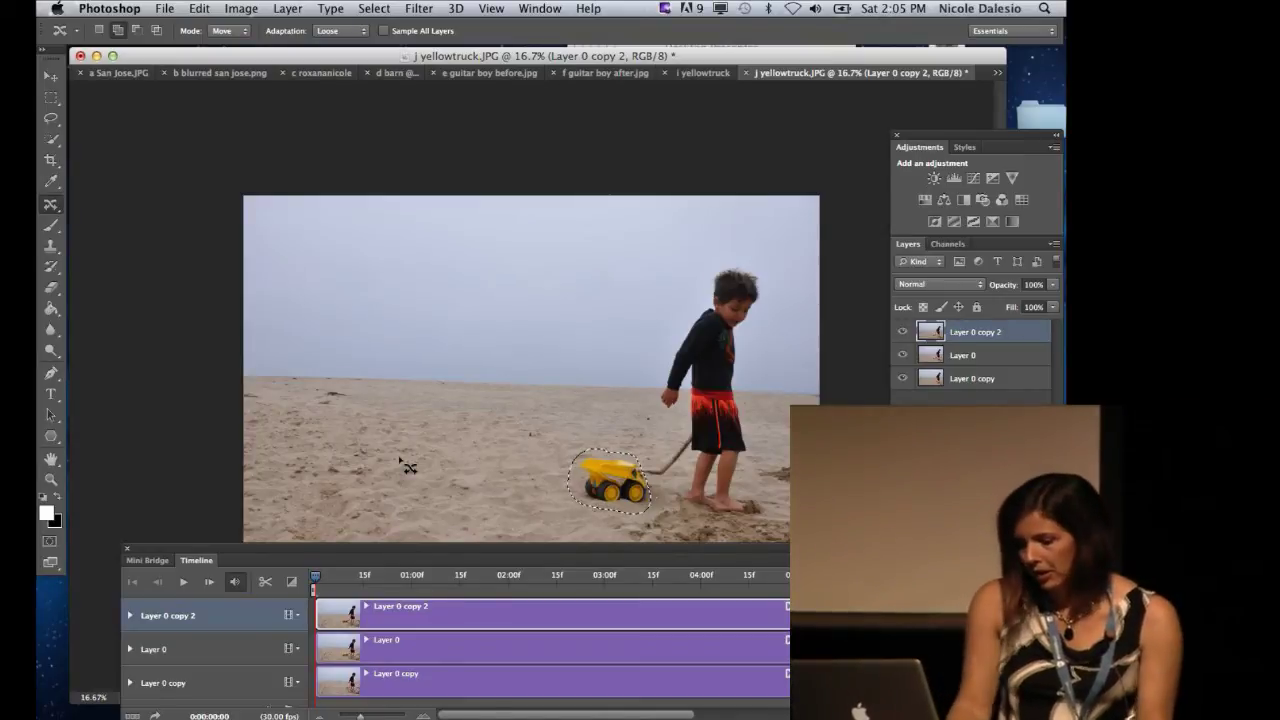
Copy the yellow truck to its left using Content-Aware Move in Extend mode, then deselect.
{"action": "left_click", "coordinate": [228, 31]}
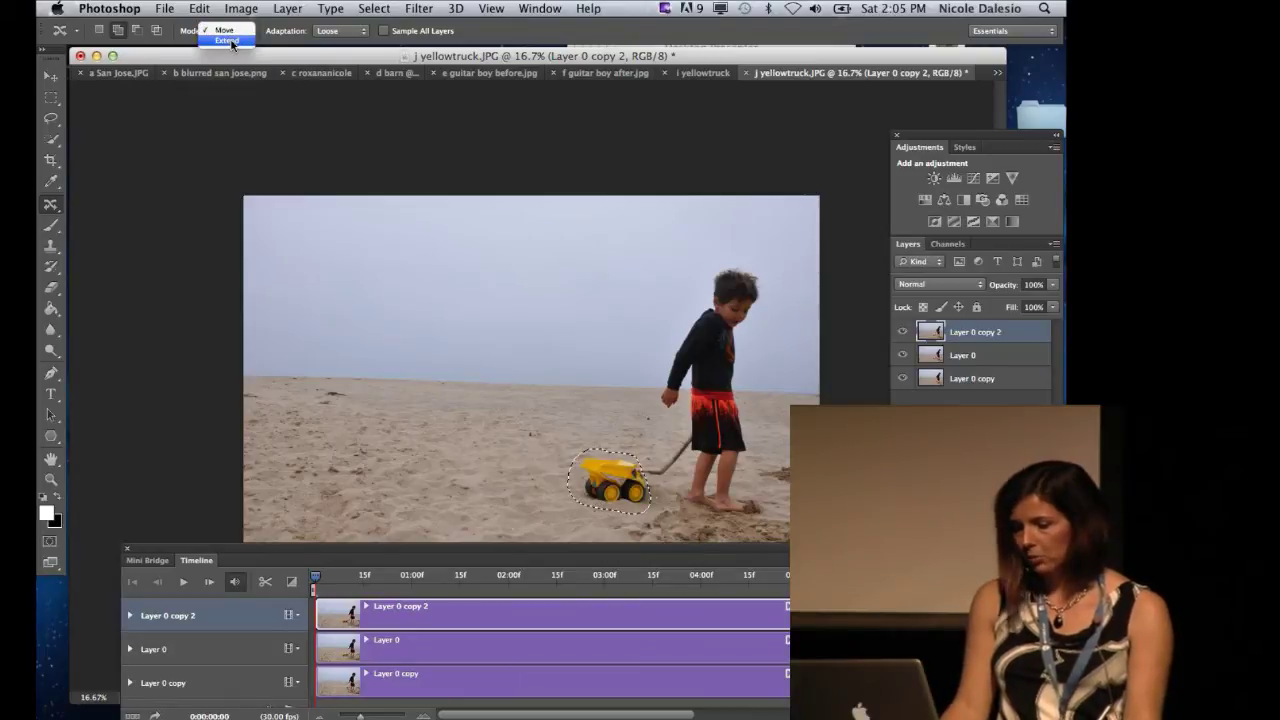
{"action": "left_click", "coordinate": [229, 41]}
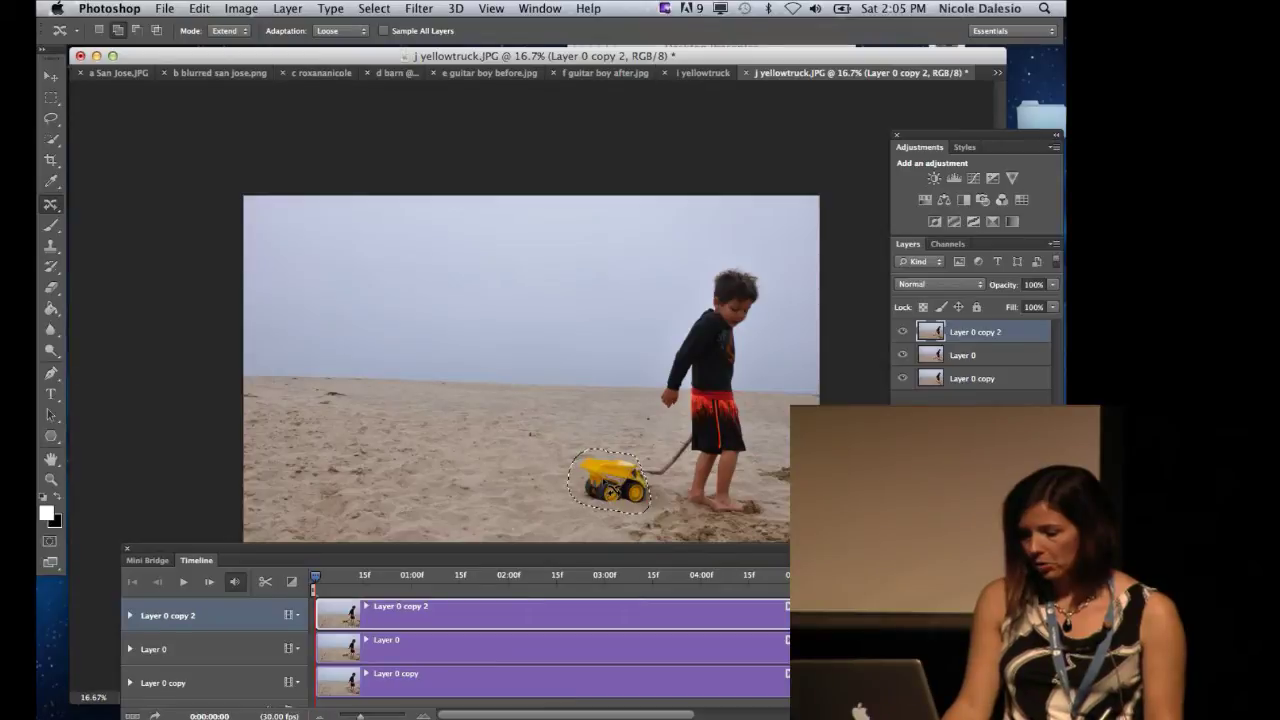
{"action": "left_click_drag", "start_coordinate": [610, 480], "coordinate": [528, 476]}
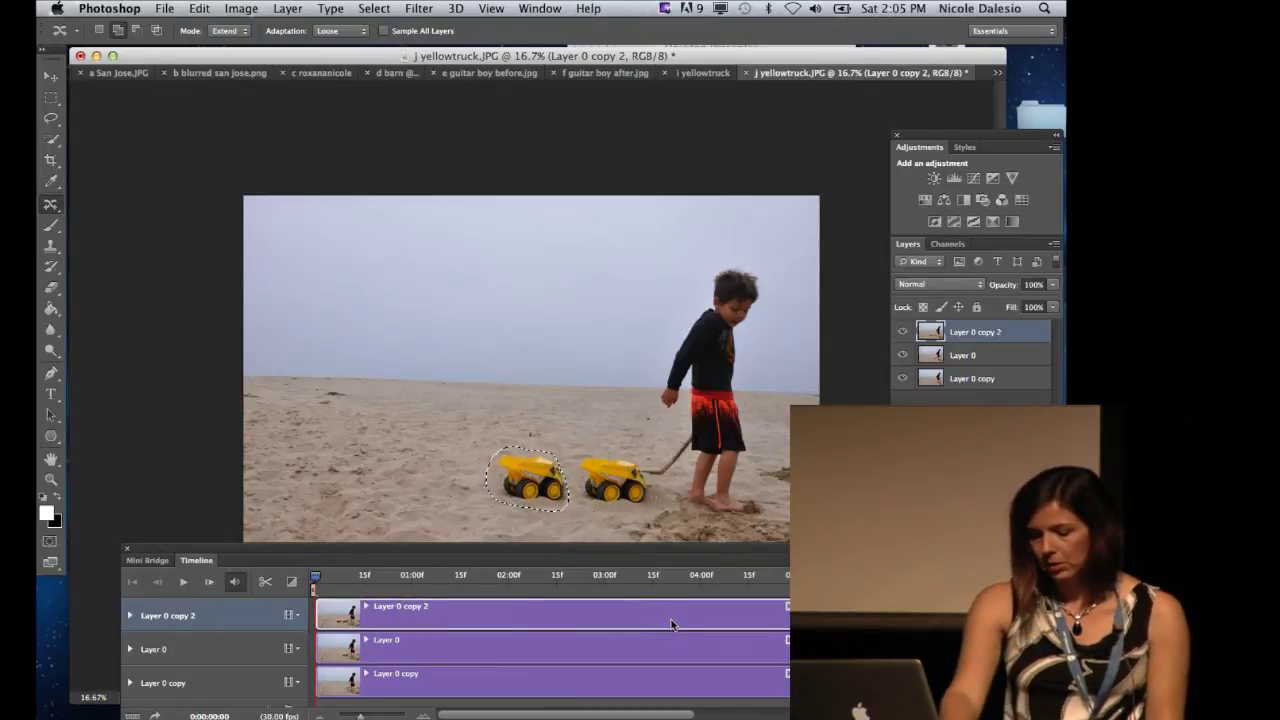
{"action": "key", "text": "super+d"}
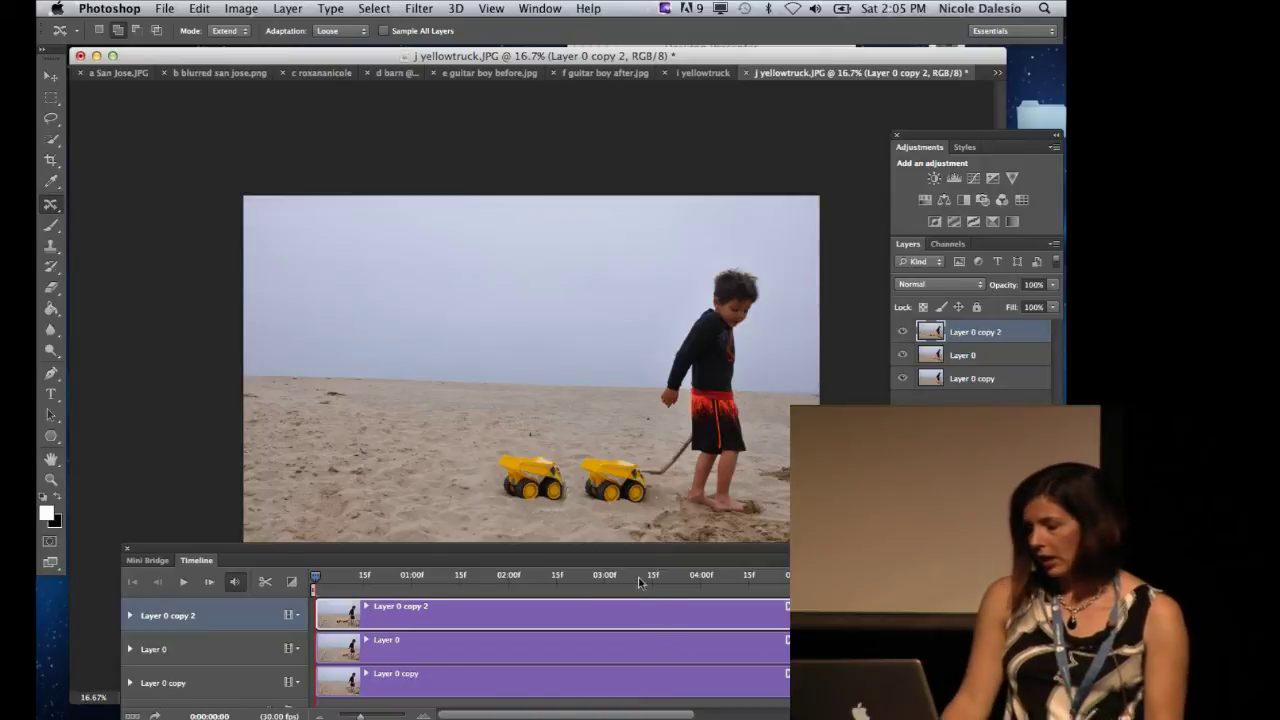
Duplicate the frame layer into Layer 0 copy 3 and float the Timeline panel over the image.
{"action": "left_click_drag", "start_coordinate": [1011, 342], "coordinate": [1018, 440]}
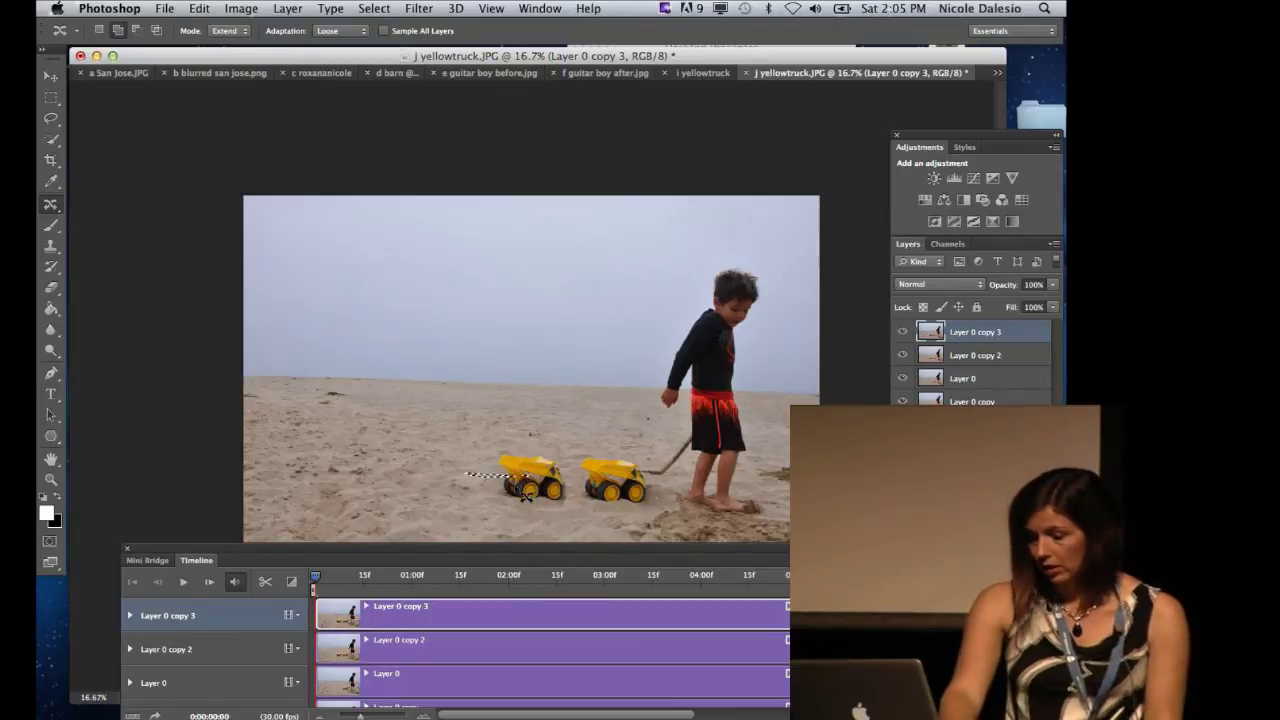
{"action": "key", "text": "super+d"}
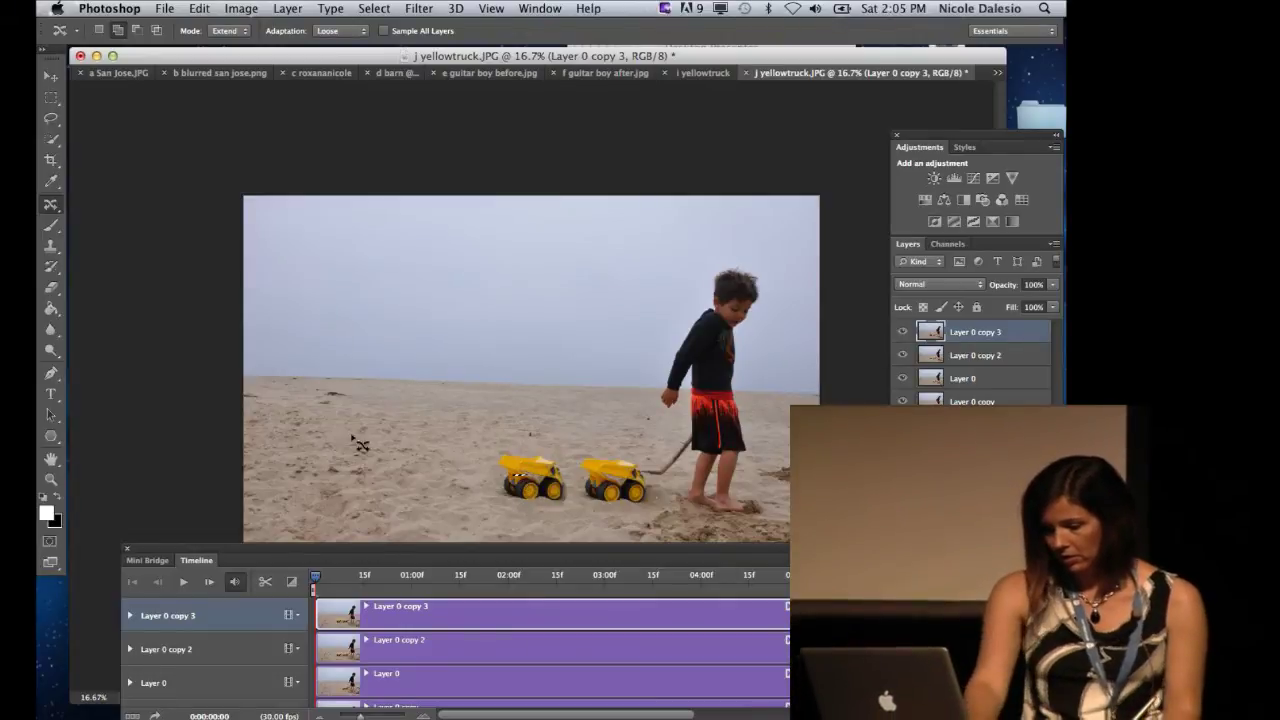
{"action": "left_click", "coordinate": [52, 77]}
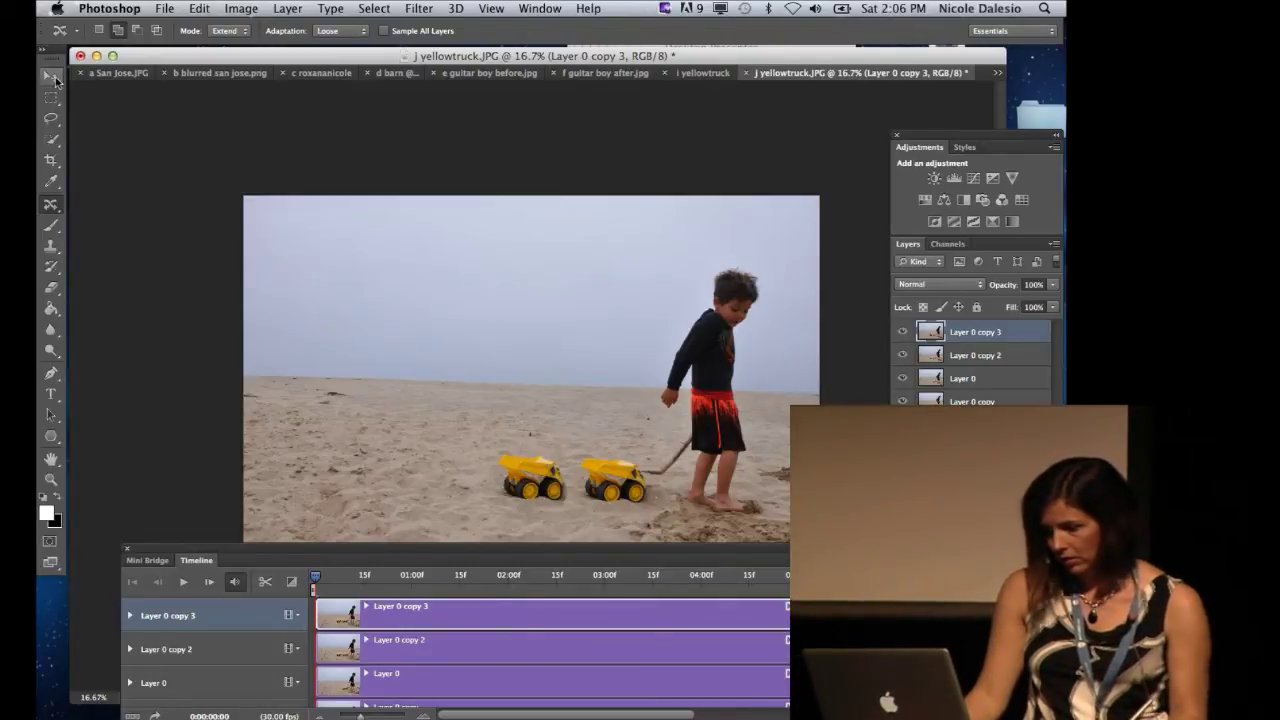
{"action": "left_click", "coordinate": [52, 204]}
{"action": "left_click", "coordinate": [235, 35]}
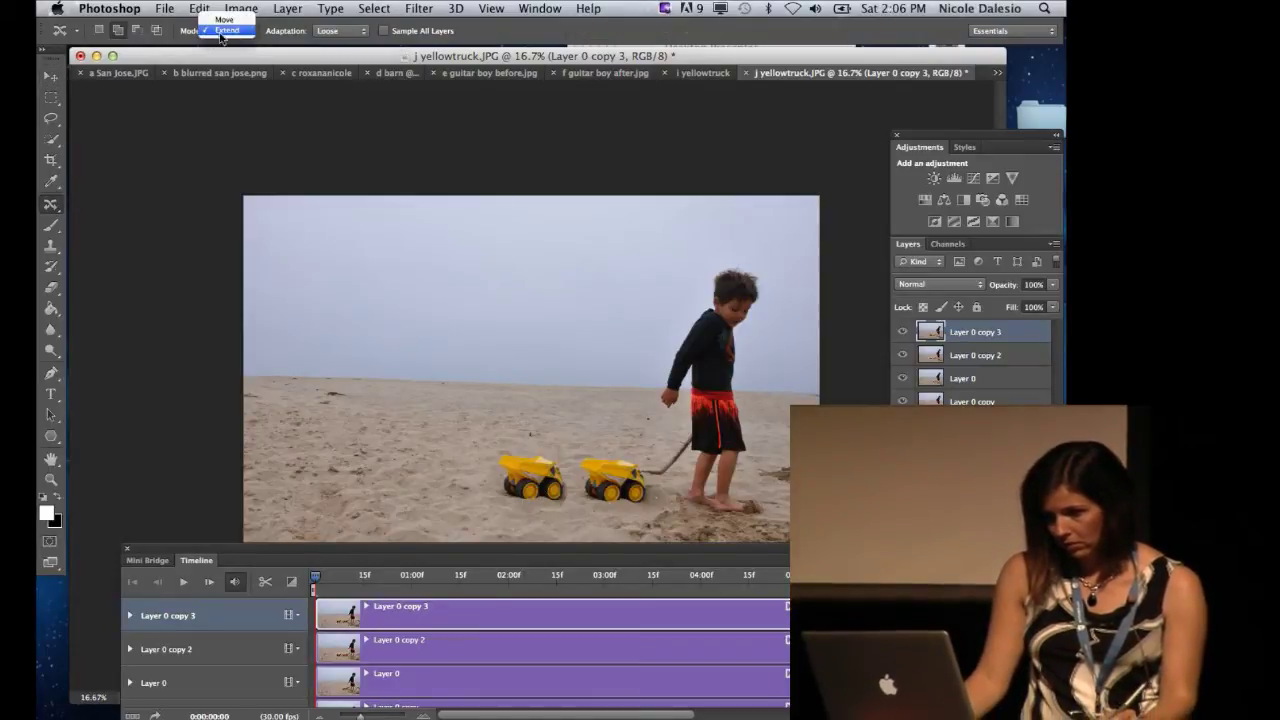
{"action": "left_click", "coordinate": [232, 35]}
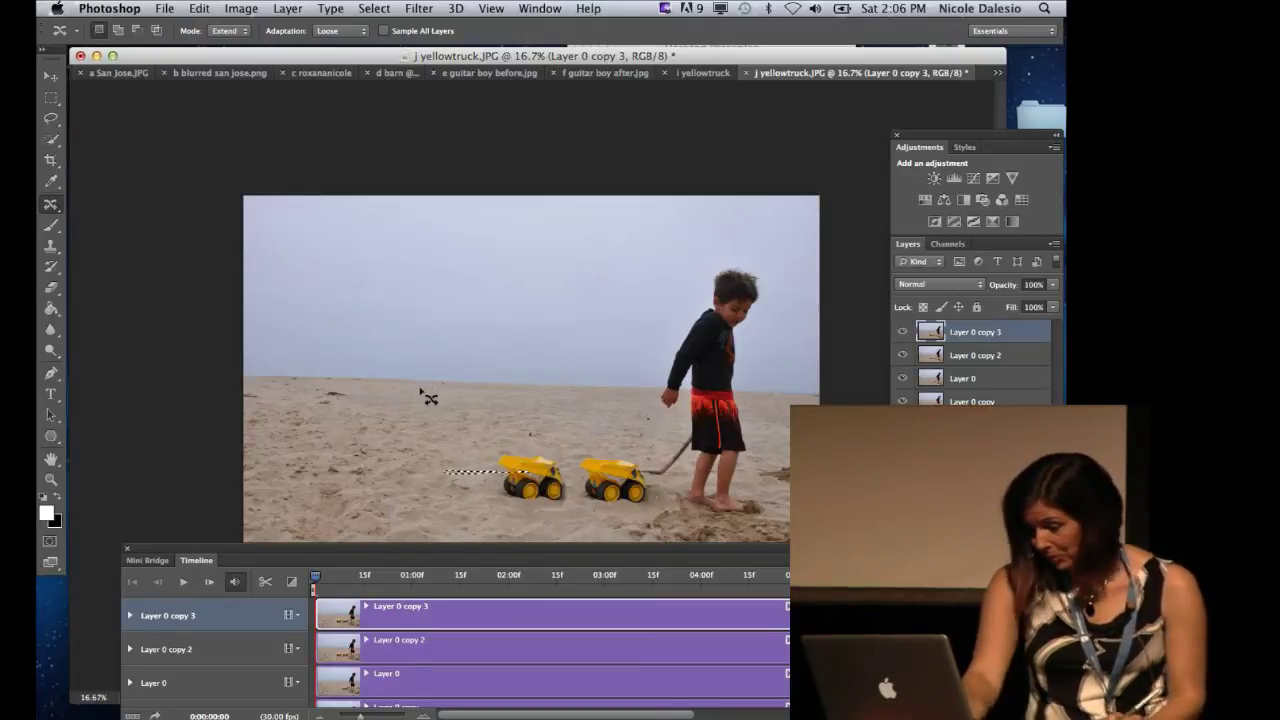
{"action": "key", "text": "super+d"}
{"action": "left_click", "coordinate": [98, 30]}
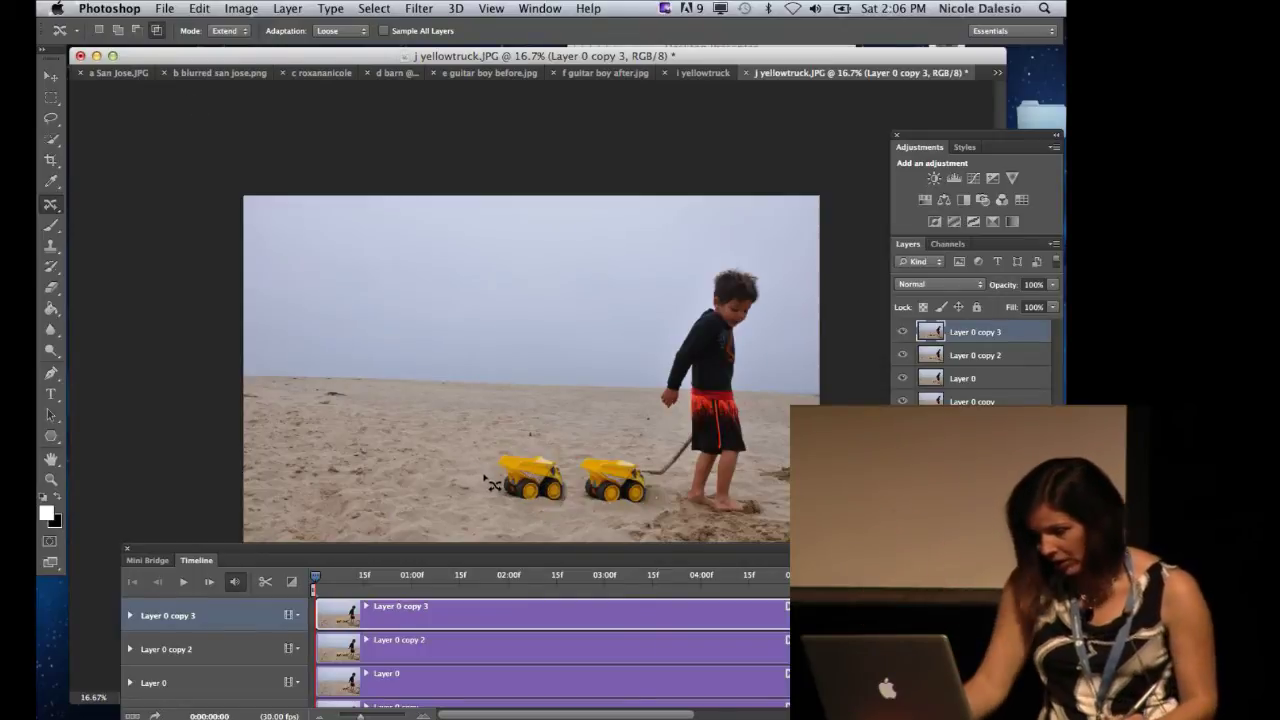
{"action": "left_click_drag", "start_coordinate": [340, 553], "coordinate": [320, 326]}
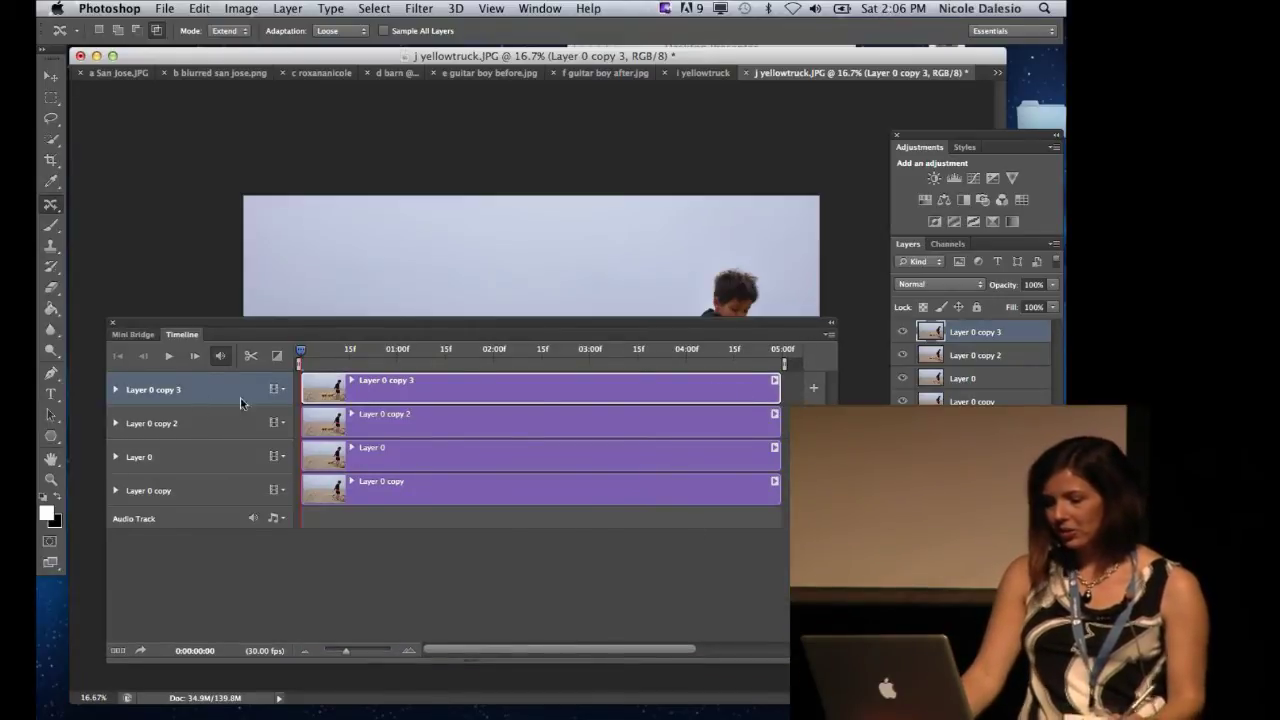
Select all four tracks and combine them with New Video Group from Clips.
{"action": "left_click_drag", "start_coordinate": [321, 331], "coordinate": [315, 371]}
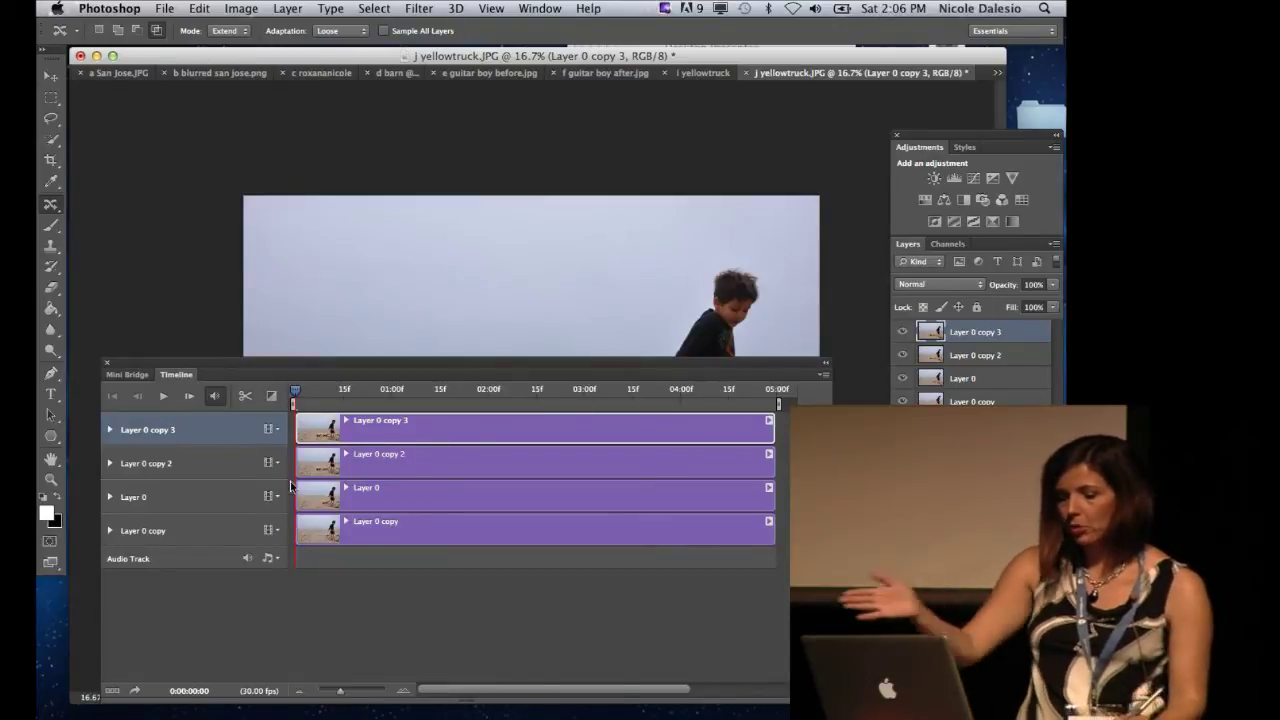
{"action": "left_click_drag", "start_coordinate": [227, 368], "coordinate": [230, 450]}
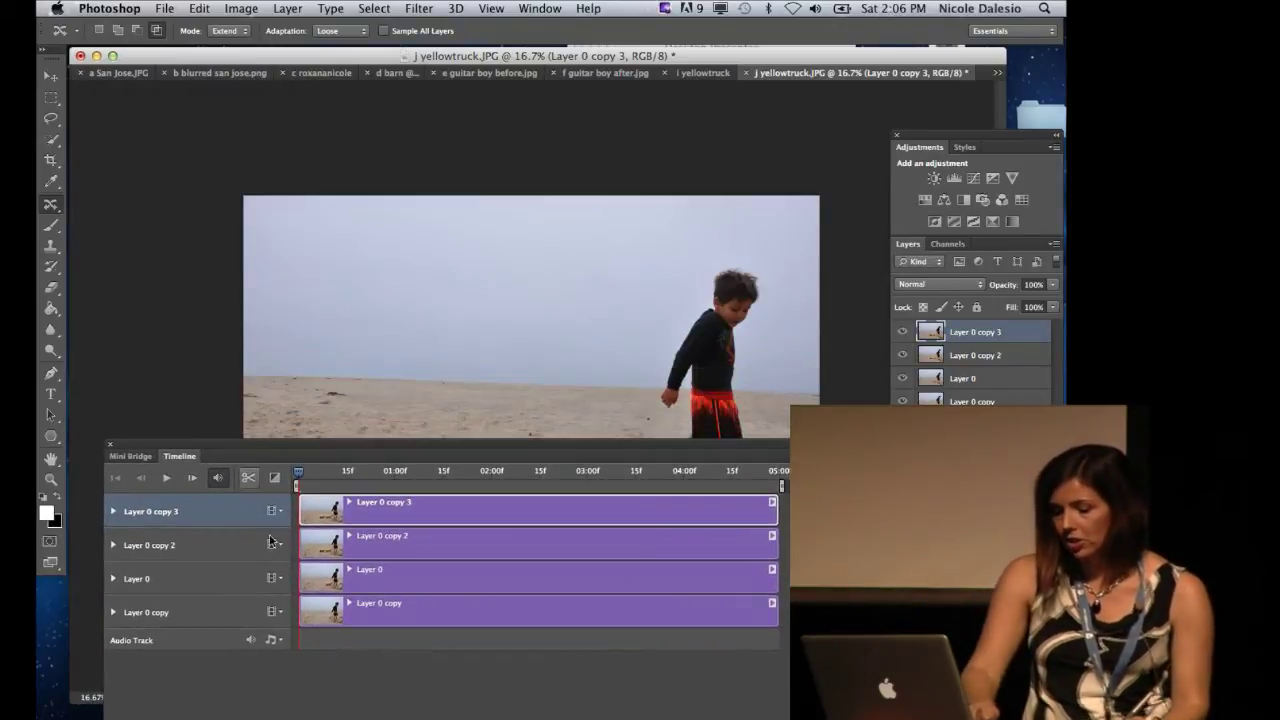
{"action": "left_click", "coordinate": [400, 617], "text": "shift"}
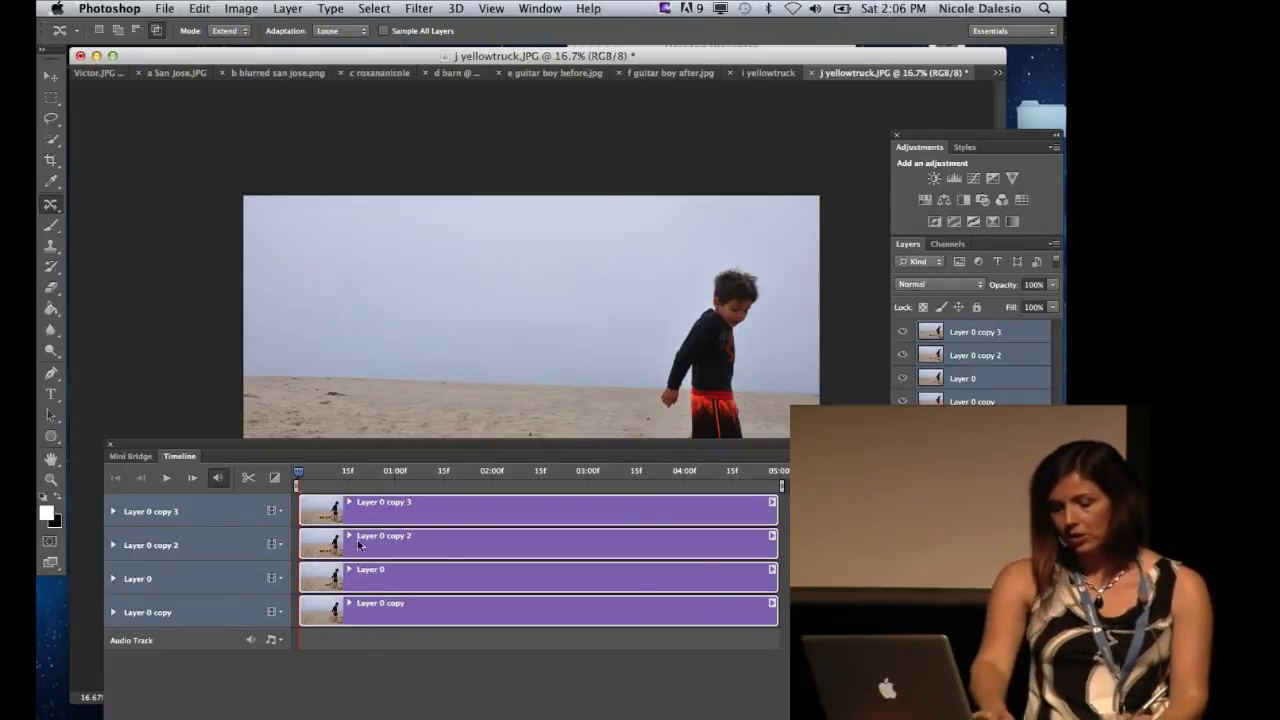
{"action": "left_click", "coordinate": [272, 512]}
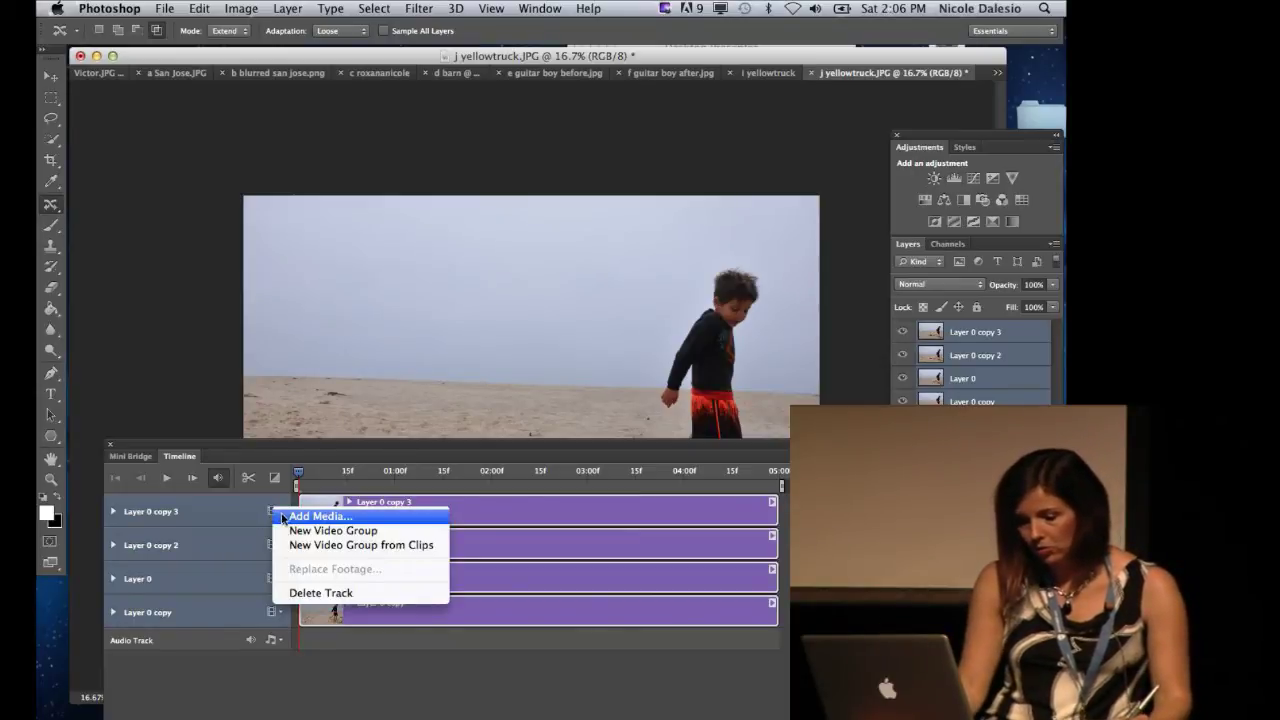
{"action": "left_click", "coordinate": [305, 546]}
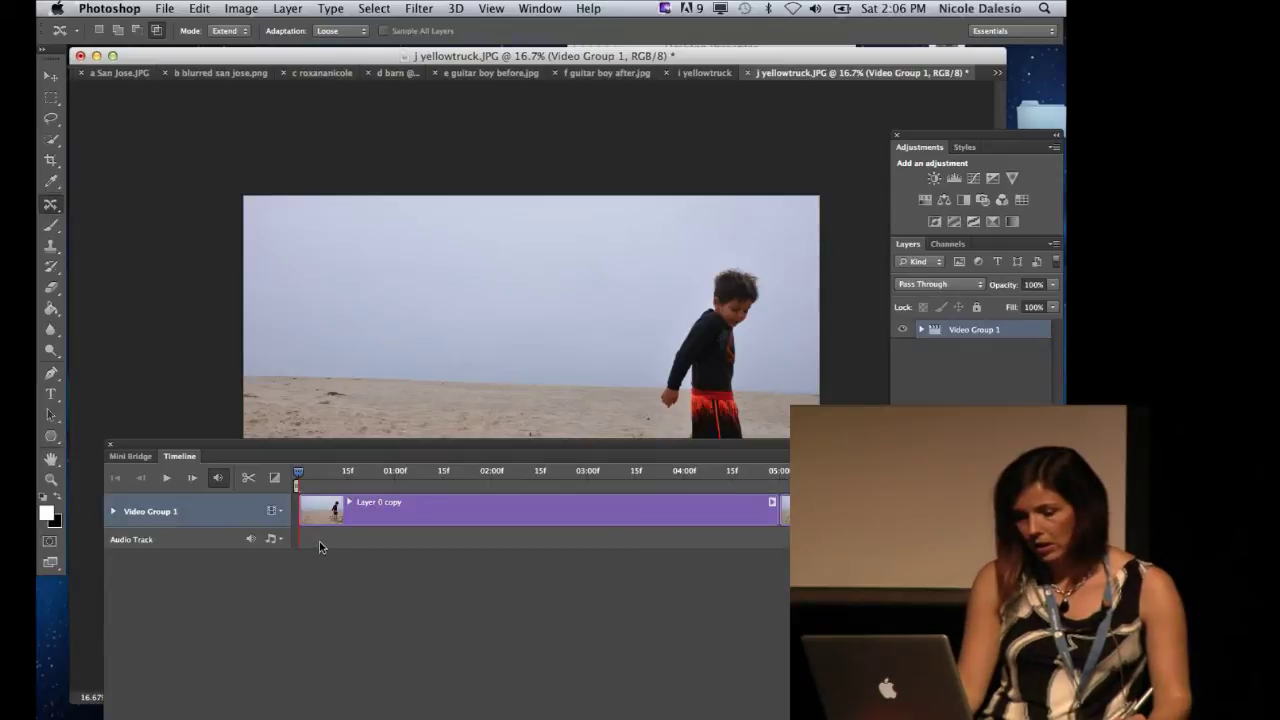
Zoom the timeline out, dock it below the image, and trim the first clip.
{"action": "left_click_drag", "start_coordinate": [321, 451], "coordinate": [262, 330]}
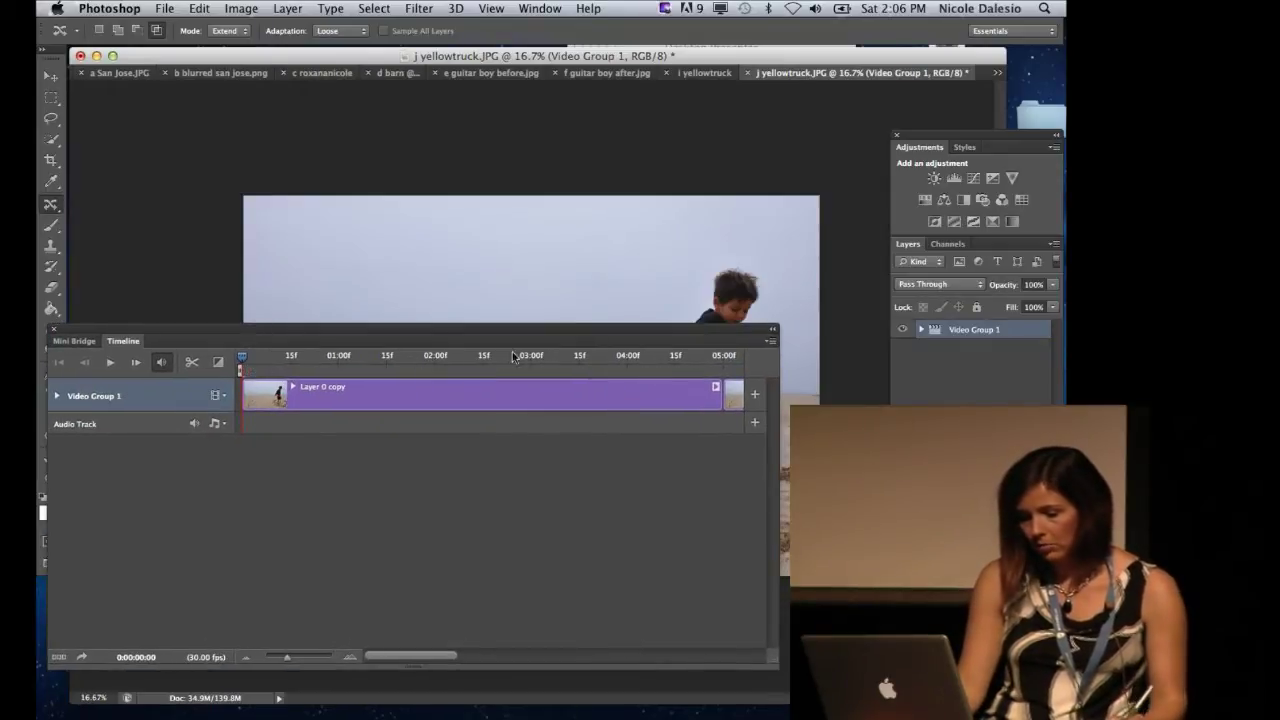
{"action": "left_click_drag", "start_coordinate": [286, 661], "coordinate": [277, 659]}
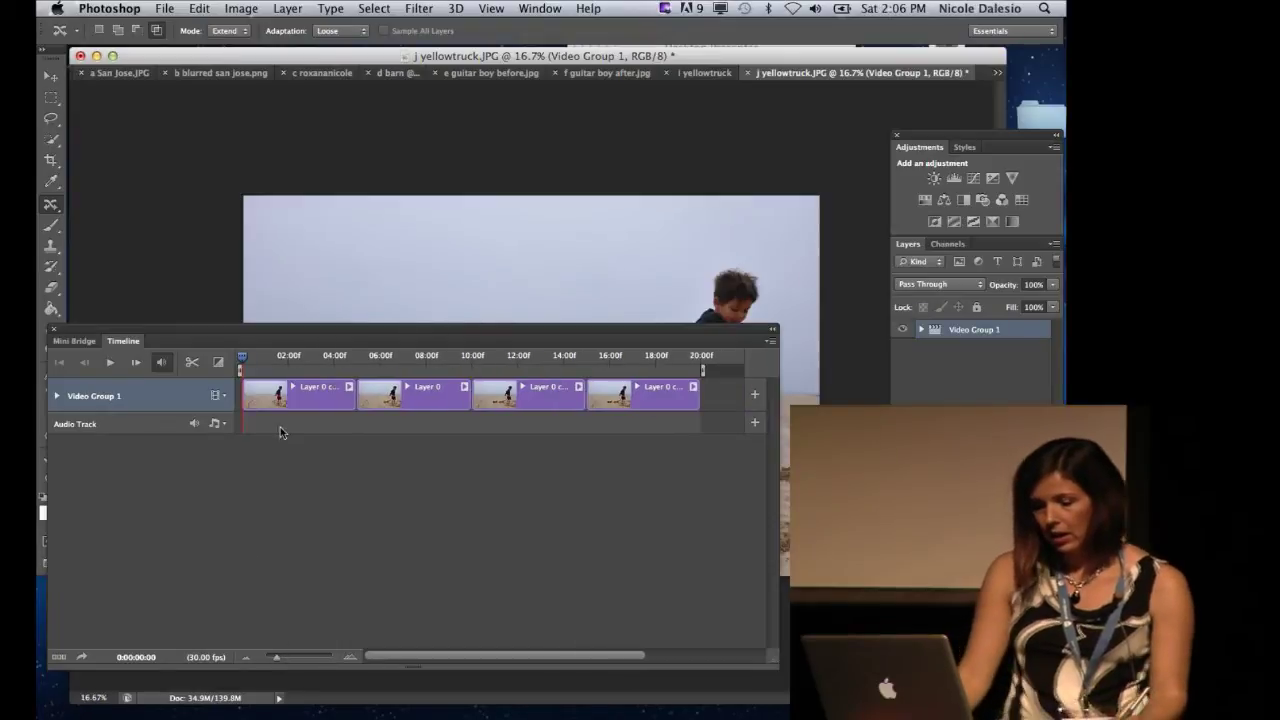
{"action": "left_click_drag", "start_coordinate": [255, 327], "coordinate": [309, 520]}
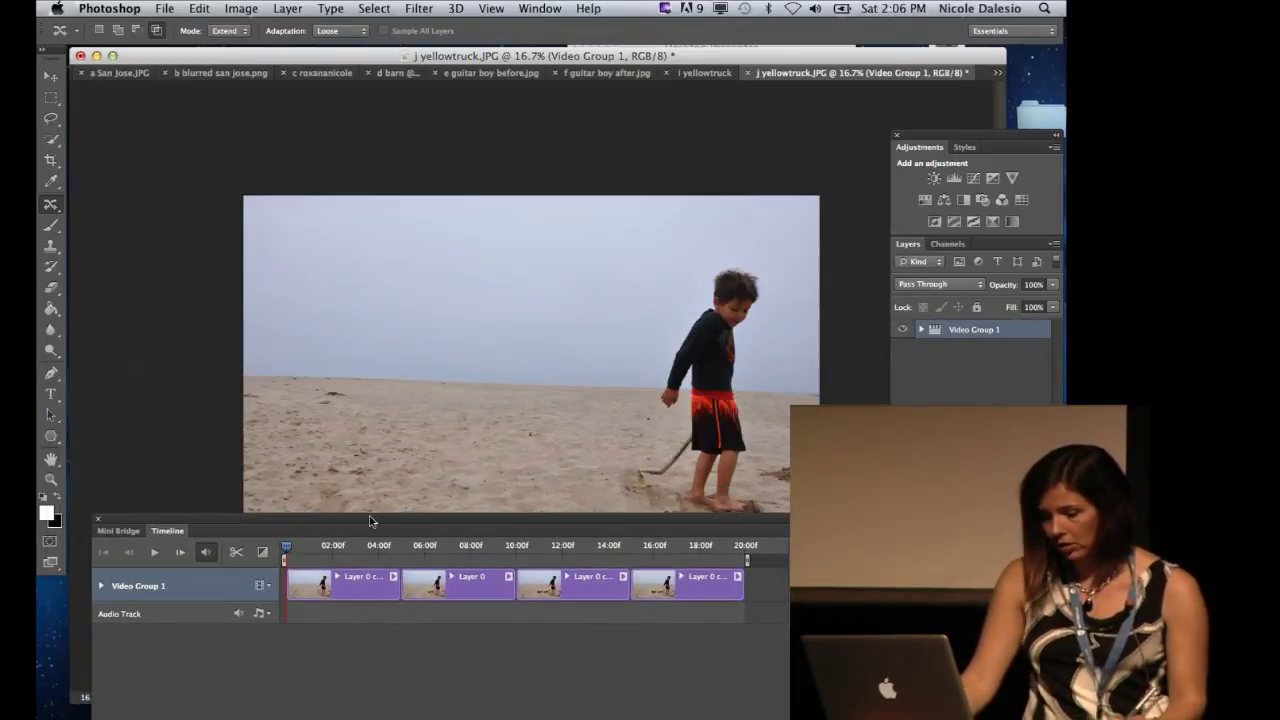
{"action": "left_click_drag", "start_coordinate": [396, 587], "coordinate": [333, 580]}
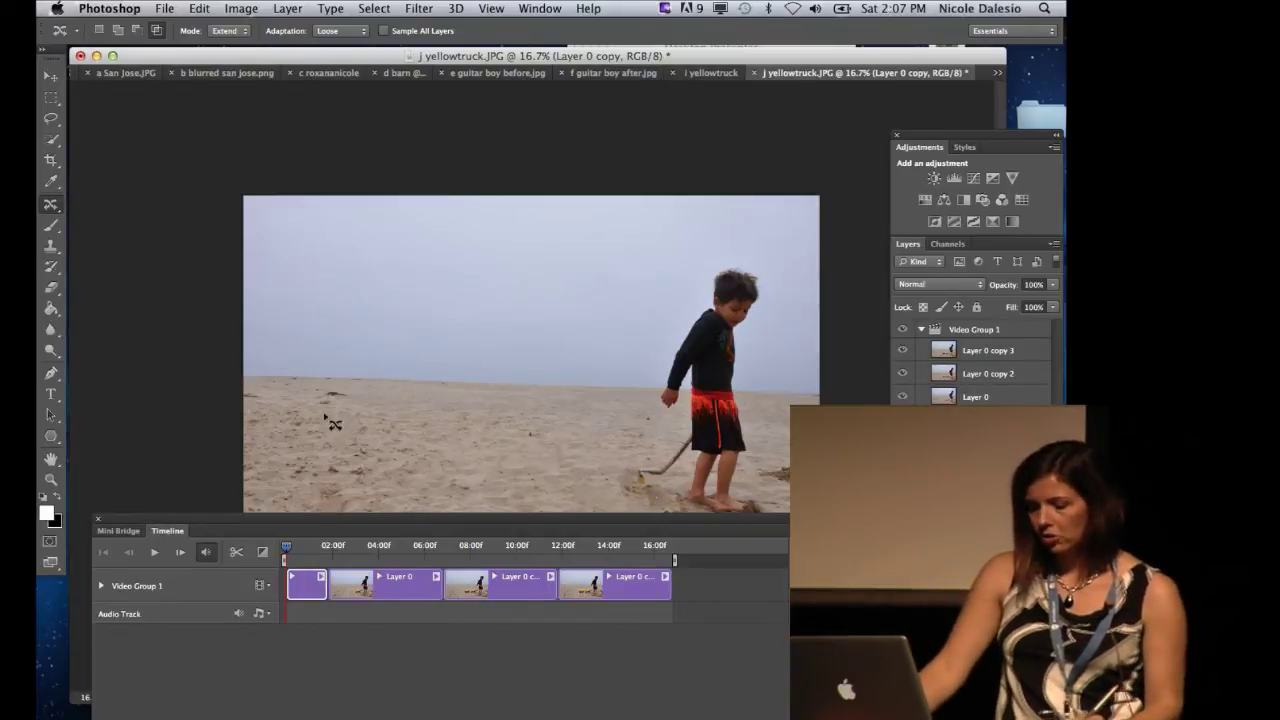
Shorten the Layer 0, Layer 0 copy 2 and Layer 0 copy 3 clips, then preview.
{"action": "left_click_drag", "start_coordinate": [441, 586], "coordinate": [358, 586]}
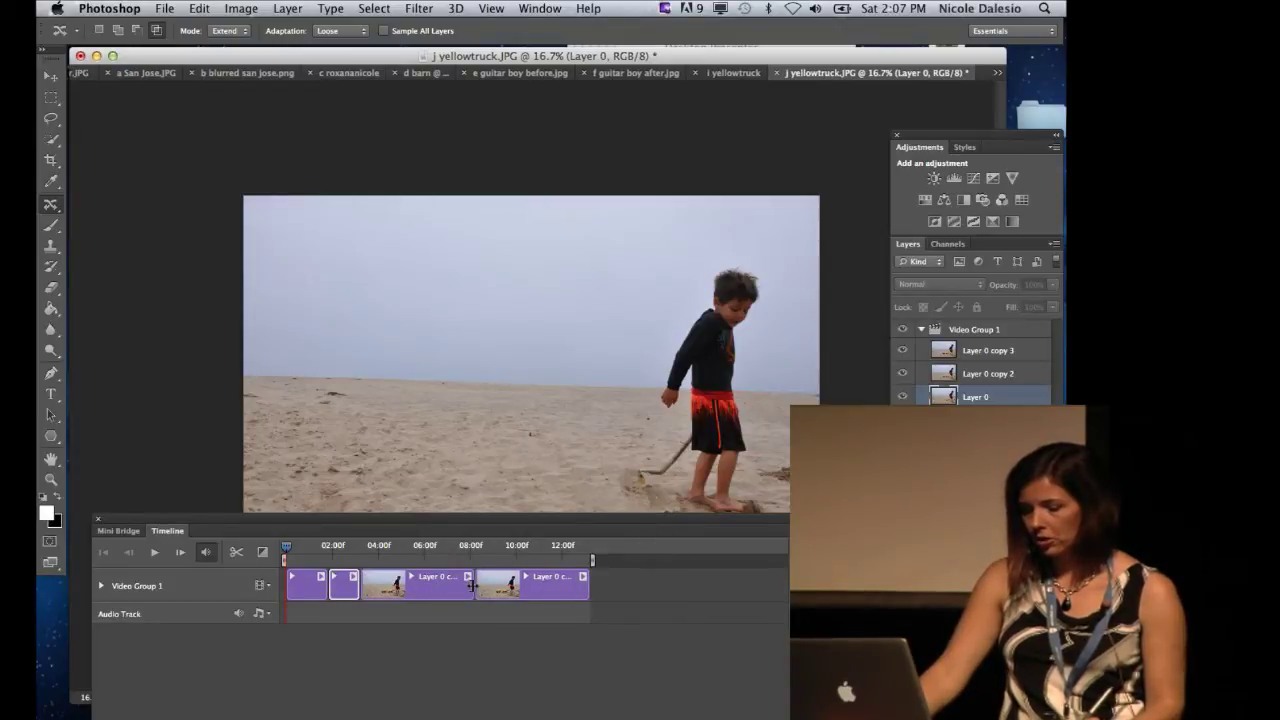
{"action": "left_click_drag", "start_coordinate": [470, 586], "coordinate": [401, 586]}
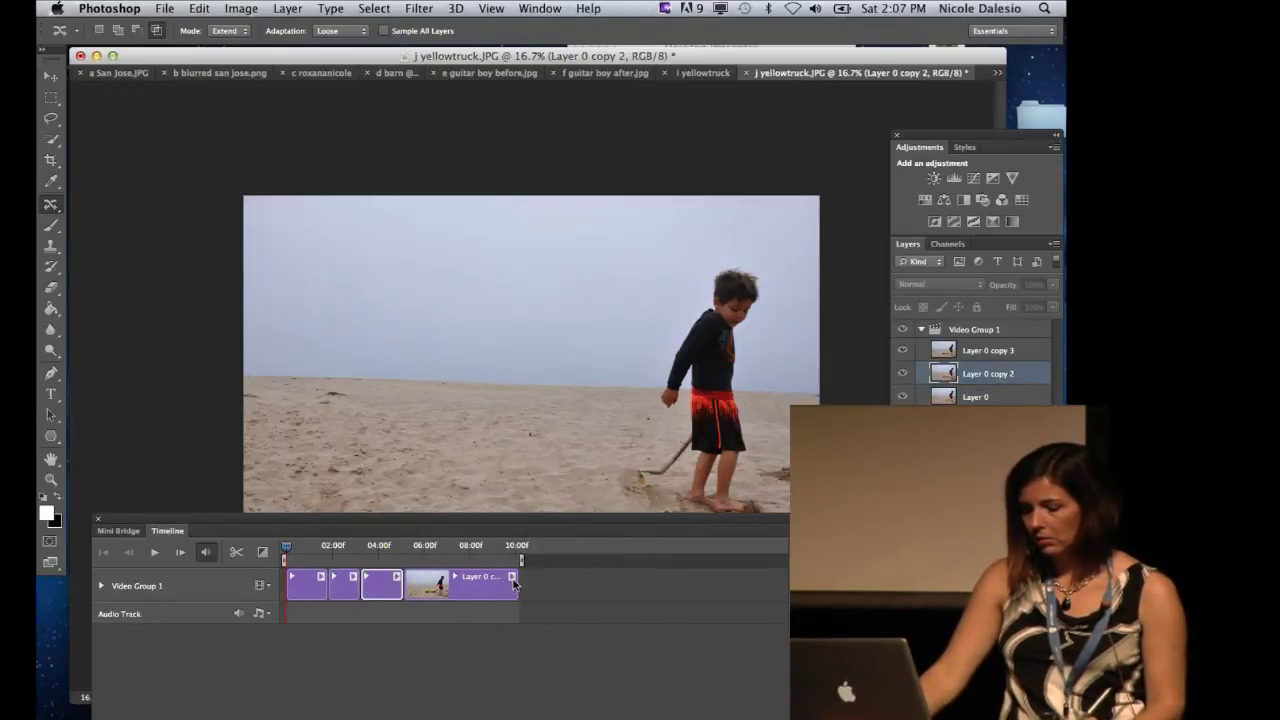
{"action": "left_click", "coordinate": [511, 577]}
{"action": "left_click", "coordinate": [490, 597]}
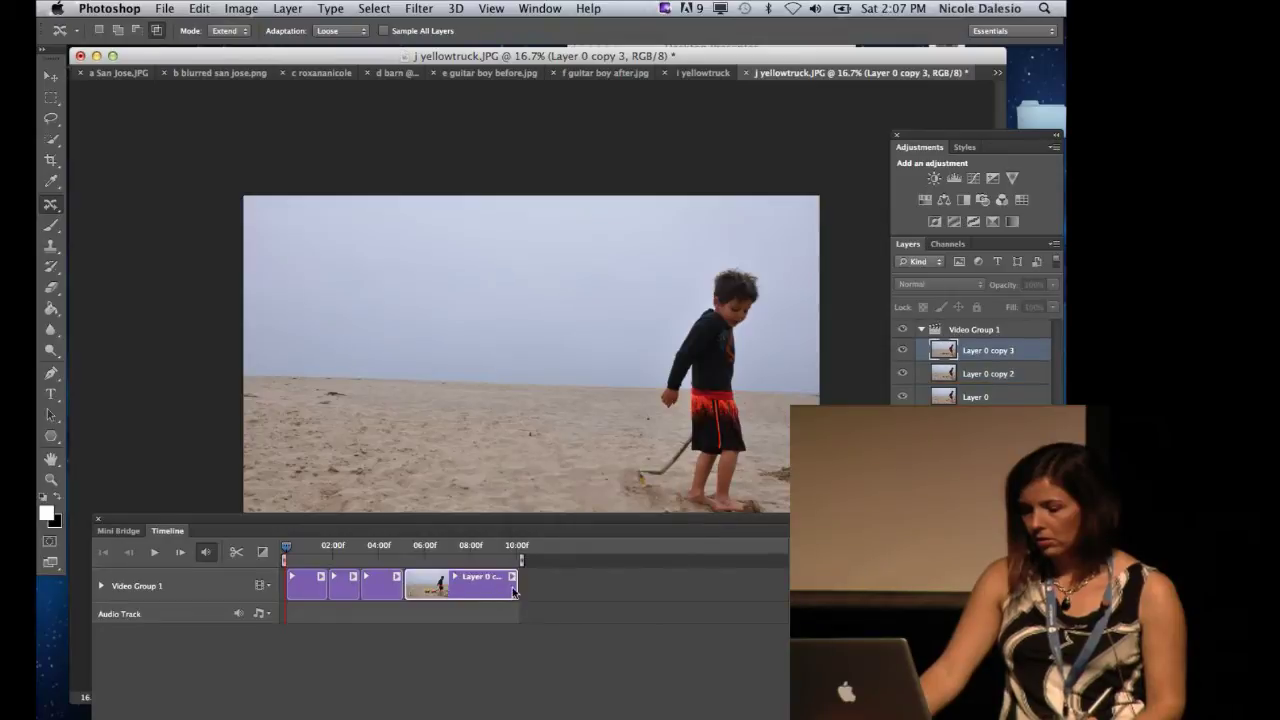
{"action": "left_click_drag", "start_coordinate": [514, 588], "coordinate": [442, 588]}
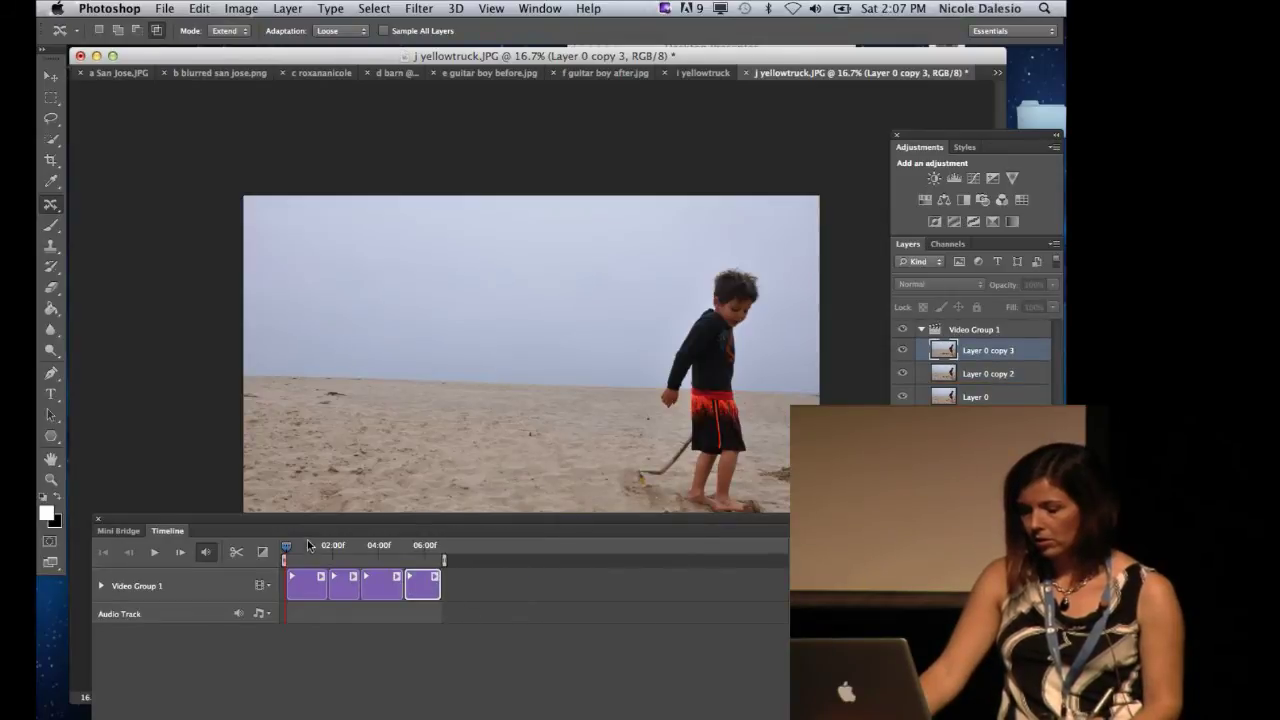
{"action": "left_click_drag", "start_coordinate": [288, 548], "coordinate": [326, 586]}
Trim the remaining clips further, play the roughly three-second sequence, stop, and rewind to the start.
{"action": "left_click", "coordinate": [348, 582]}
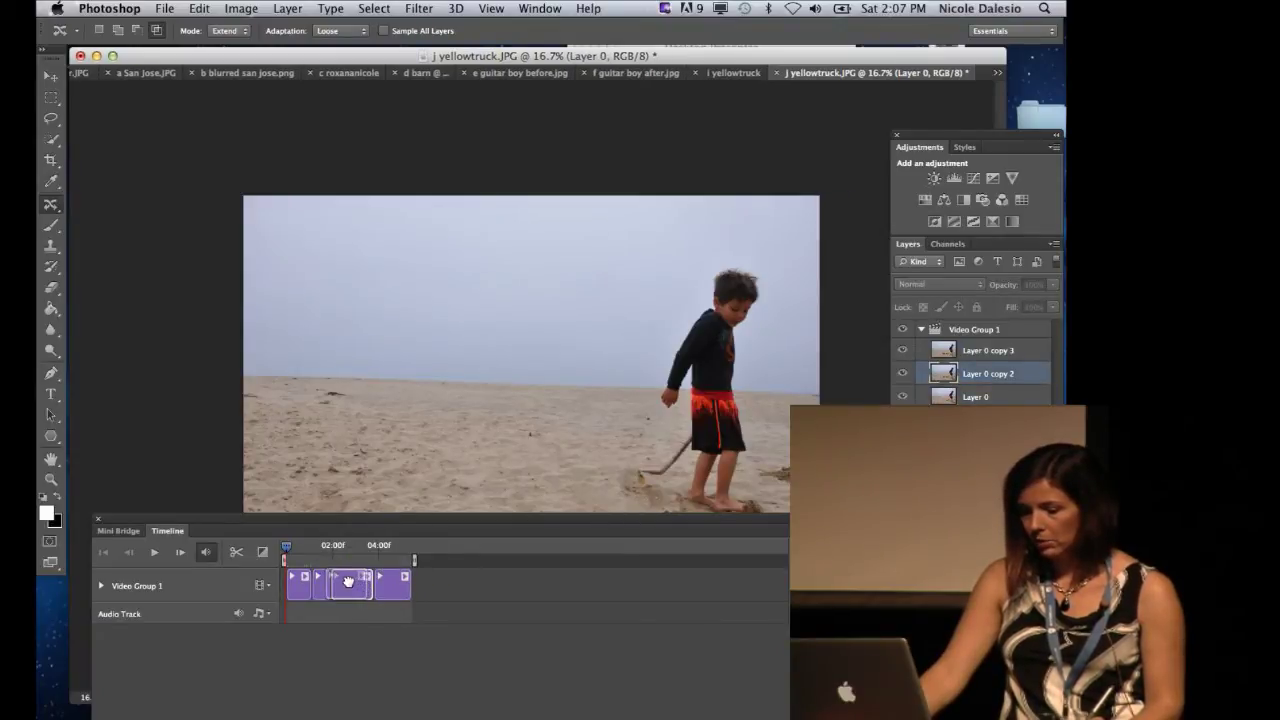
{"action": "mouse_move", "coordinate": [370, 588]}
{"action": "left_mouse_down"}
{"action": "mouse_move", "coordinate": [352, 587]}
{"action": "mouse_move", "coordinate": [367, 584]}
{"action": "left_mouse_up"}
{"action": "left_click", "coordinate": [385, 583]}
{"action": "left_click", "coordinate": [154, 552]}
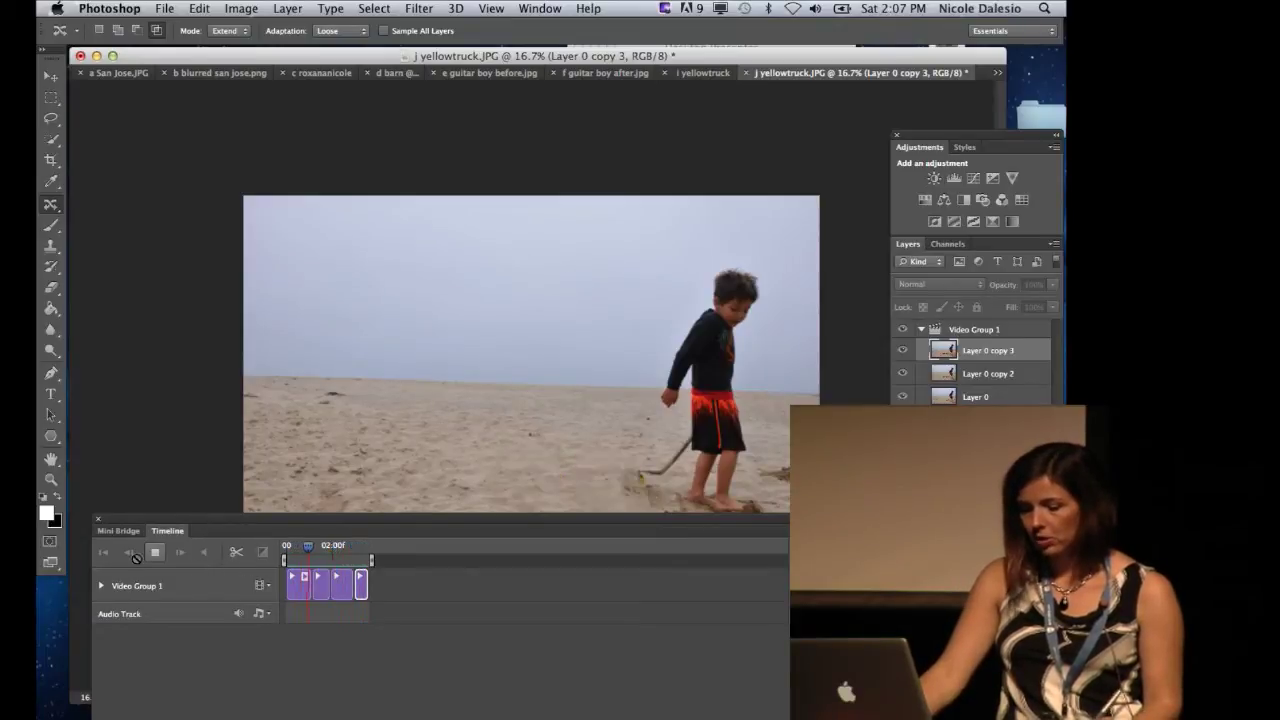
{"action": "key", "text": "space"}
{"action": "left_click_drag", "start_coordinate": [317, 553], "coordinate": [272, 588]}
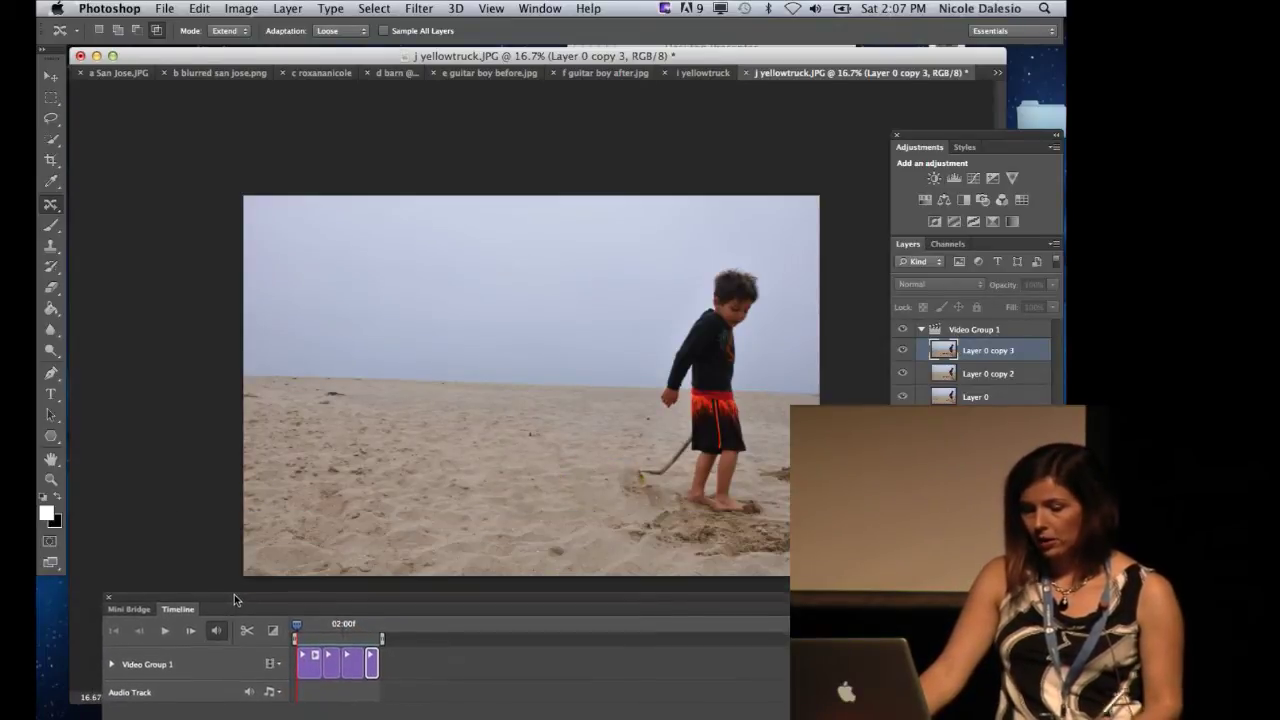
{"action": "left_click", "coordinate": [57, 399]}
{"action": "left_click", "coordinate": [55, 507]}
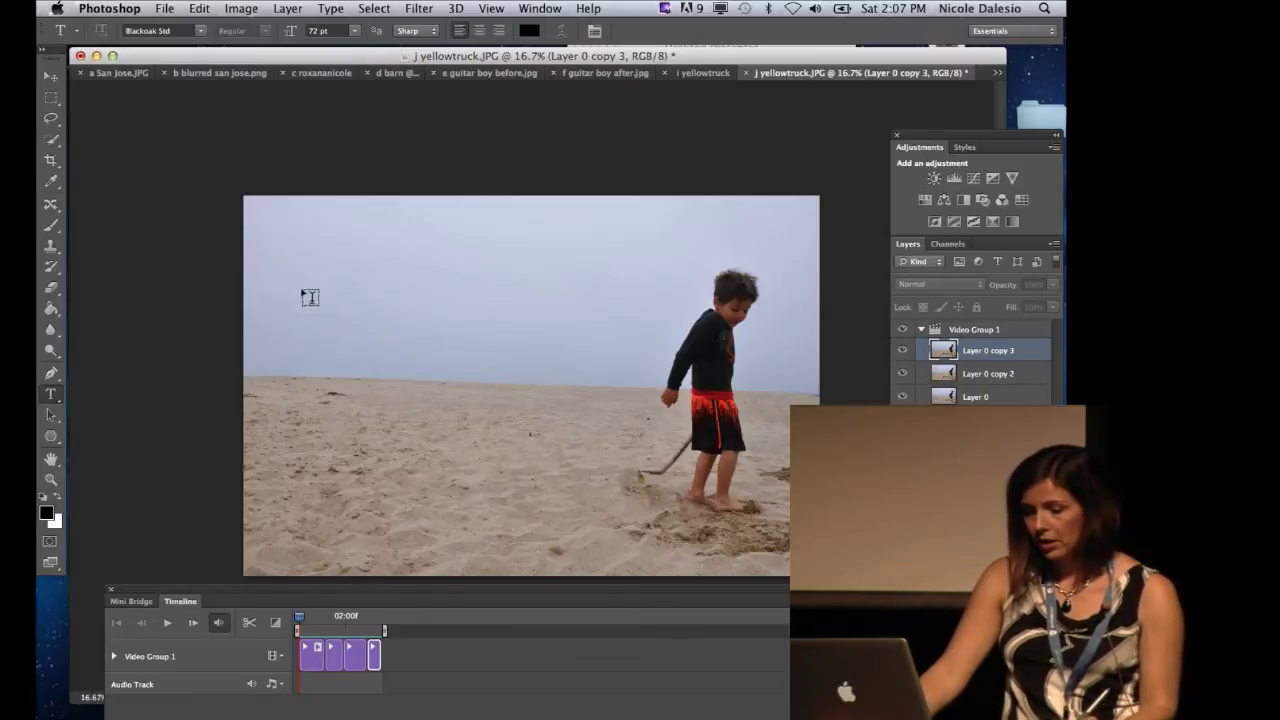
Type a black "1" on the sky and move its layer above Video Group 1.
{"action": "left_click", "coordinate": [342, 297]}
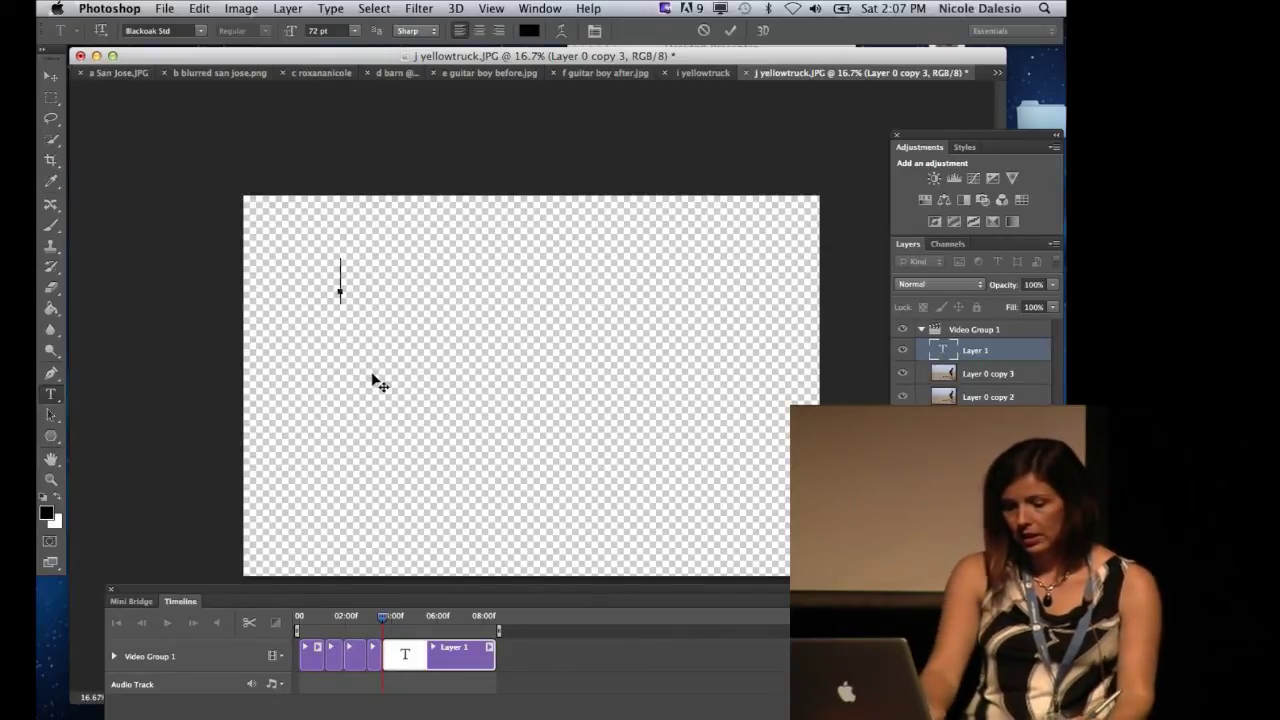
{"action": "type", "text": "1"}
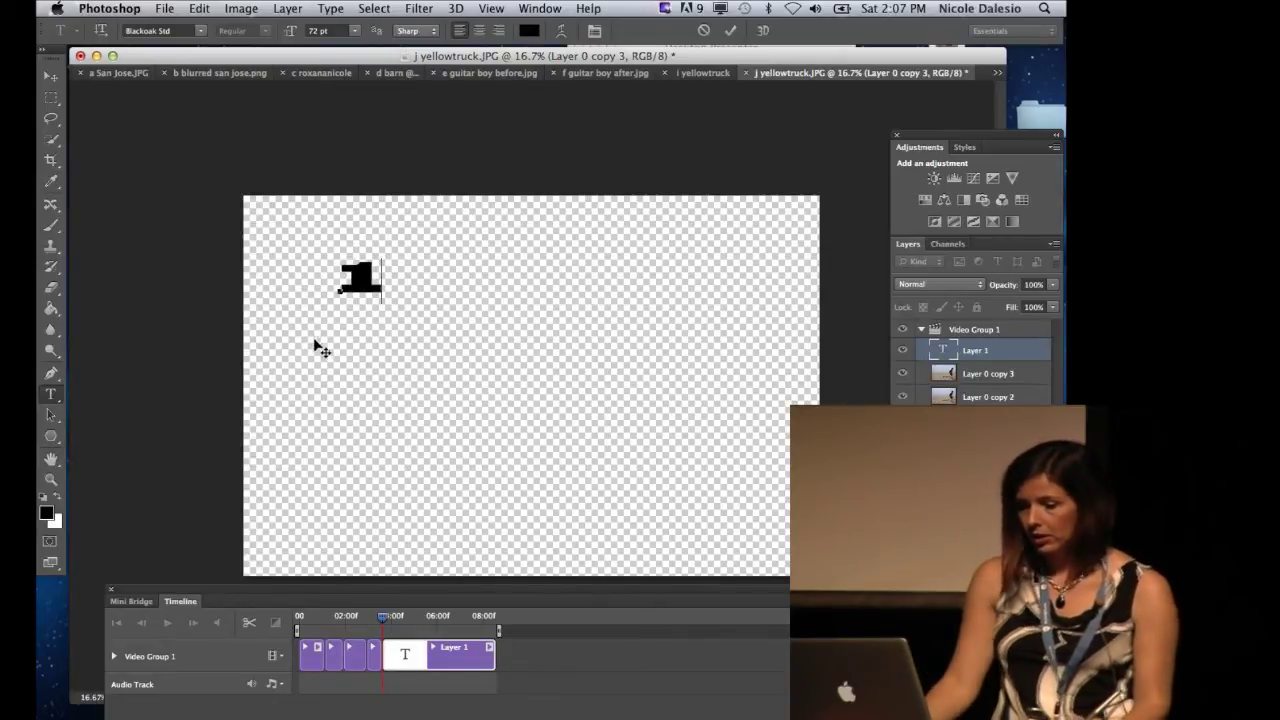
{"action": "left_click", "coordinate": [729, 32]}
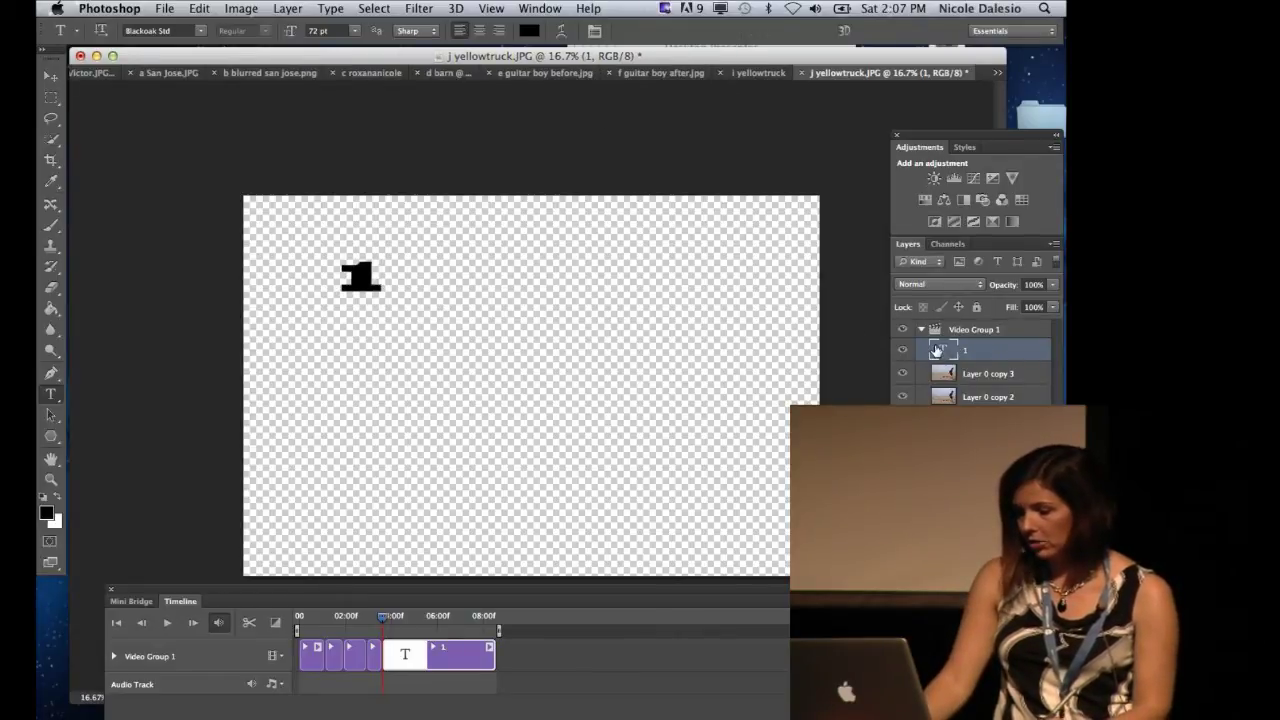
{"action": "left_click_drag", "start_coordinate": [940, 342], "coordinate": [939, 331]}
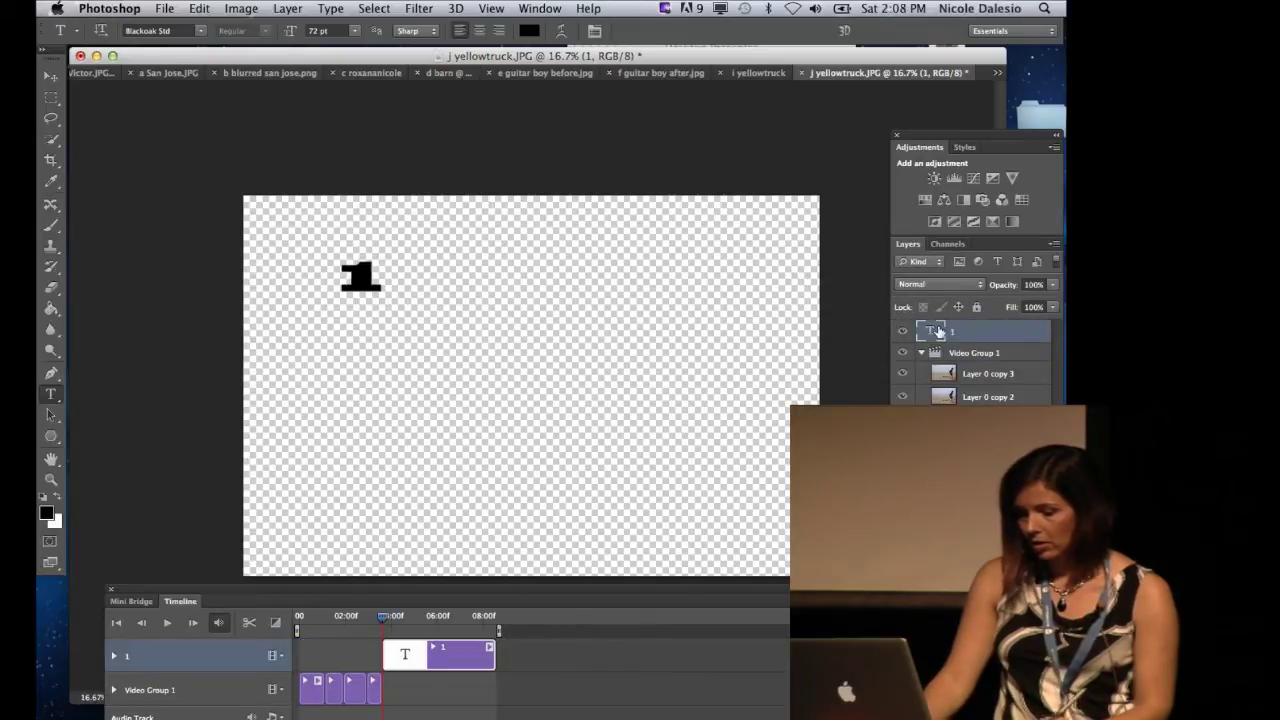
Trim the "1" clip to 24 frames and shift it later so it ends at 01:28.
{"action": "mouse_move", "coordinate": [422, 653]}
{"action": "left_mouse_down"}
{"action": "mouse_move", "coordinate": [380, 656]}
{"action": "mouse_move", "coordinate": [398, 657]}
{"action": "left_mouse_up"}
{"action": "left_click", "coordinate": [406, 648]}
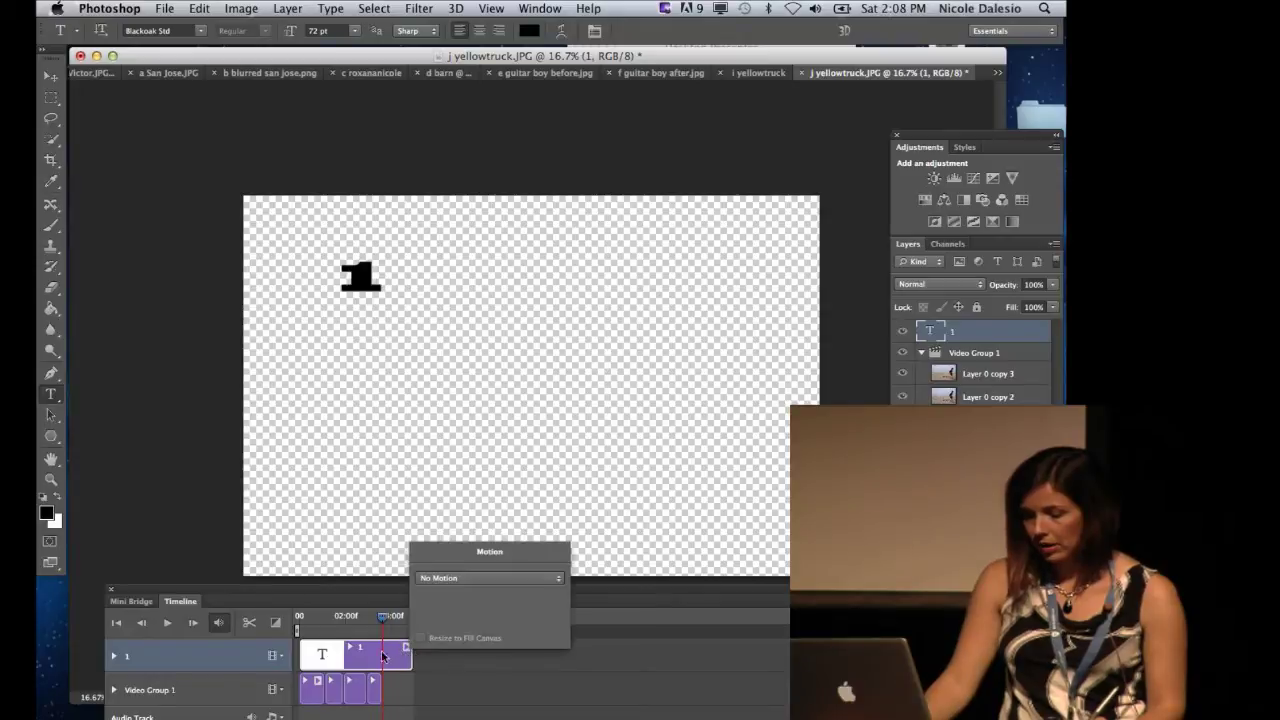
{"action": "left_click", "coordinate": [407, 655]}
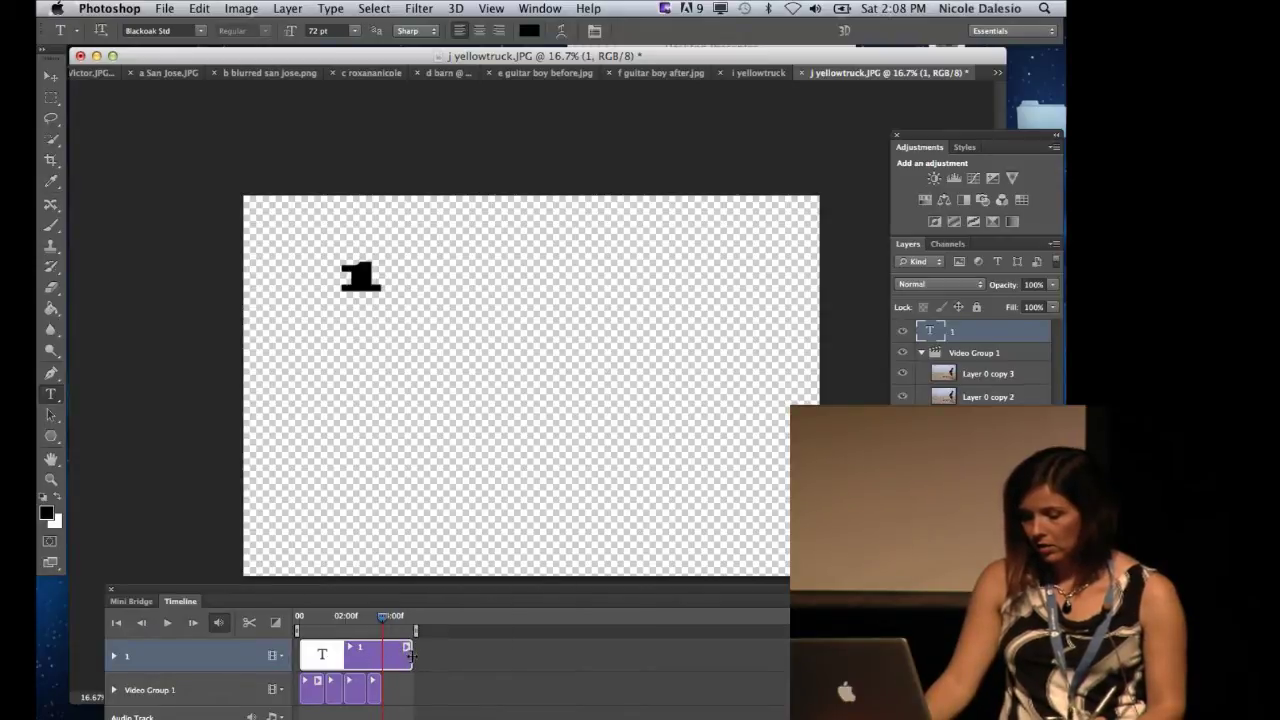
{"action": "left_click_drag", "start_coordinate": [410, 655], "coordinate": [280, 525]}
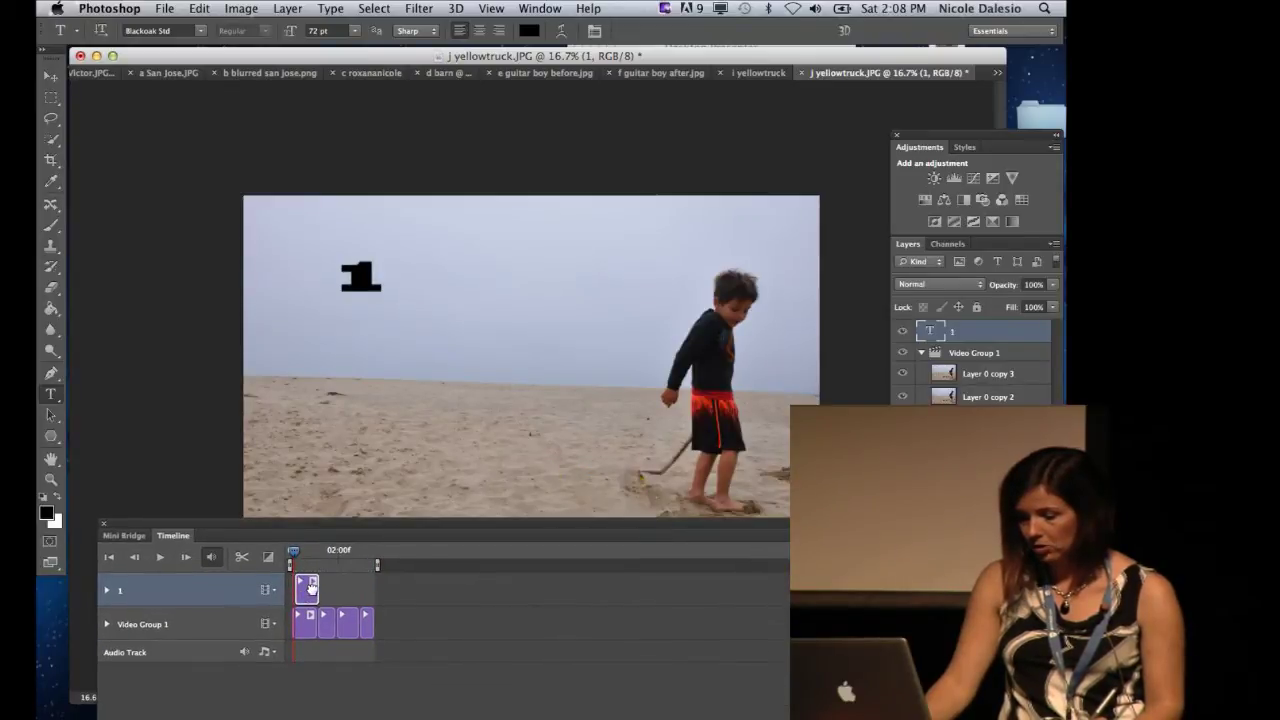
{"action": "left_click_drag", "start_coordinate": [312, 588], "coordinate": [288, 480]}
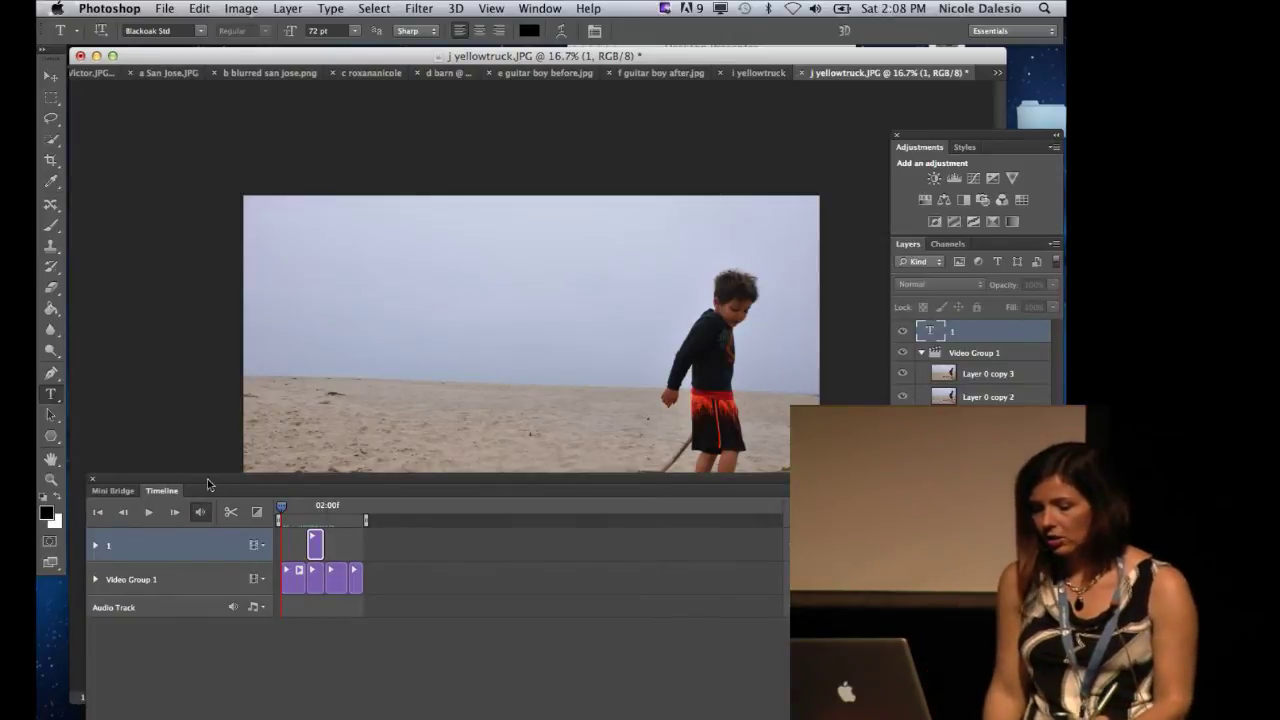
Resize the Timeline and scrub to the frame showing the two yellow toy trucks.
{"action": "left_click_drag", "start_coordinate": [208, 484], "coordinate": [212, 540]}
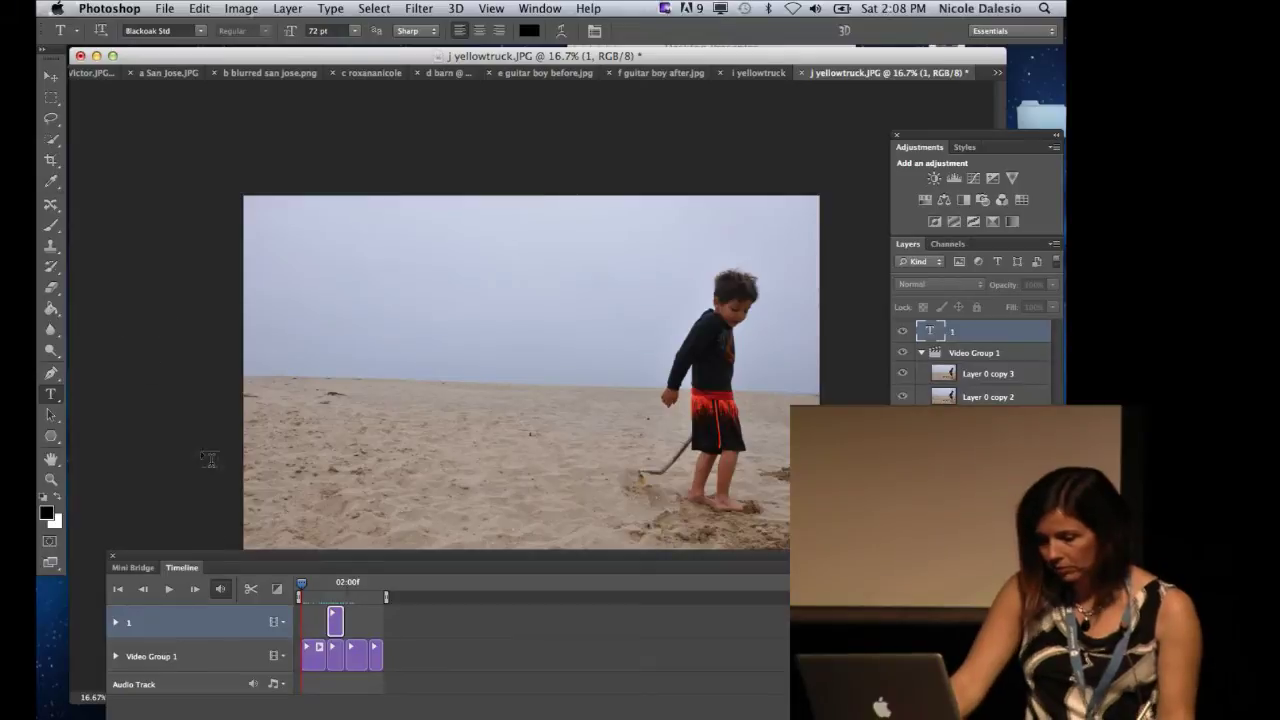
{"action": "left_click_drag", "start_coordinate": [193, 556], "coordinate": [216, 513]}
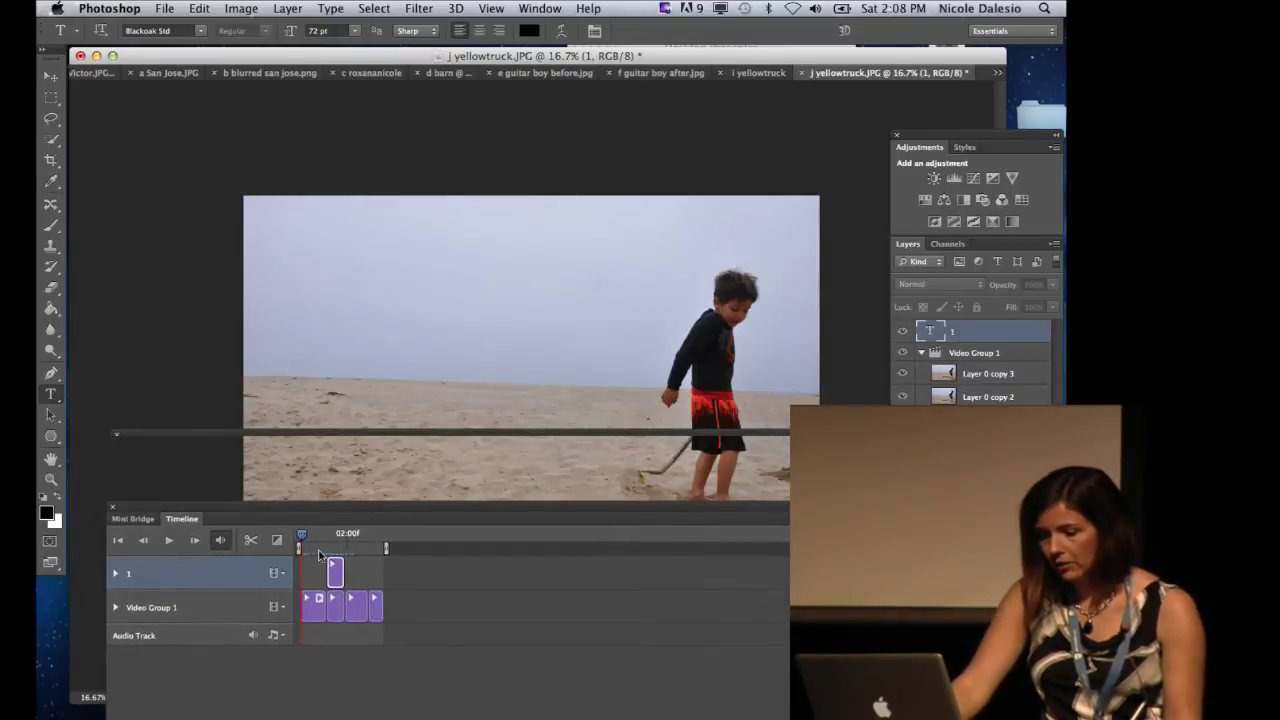
{"action": "left_click_drag", "start_coordinate": [305, 541], "coordinate": [387, 542]}
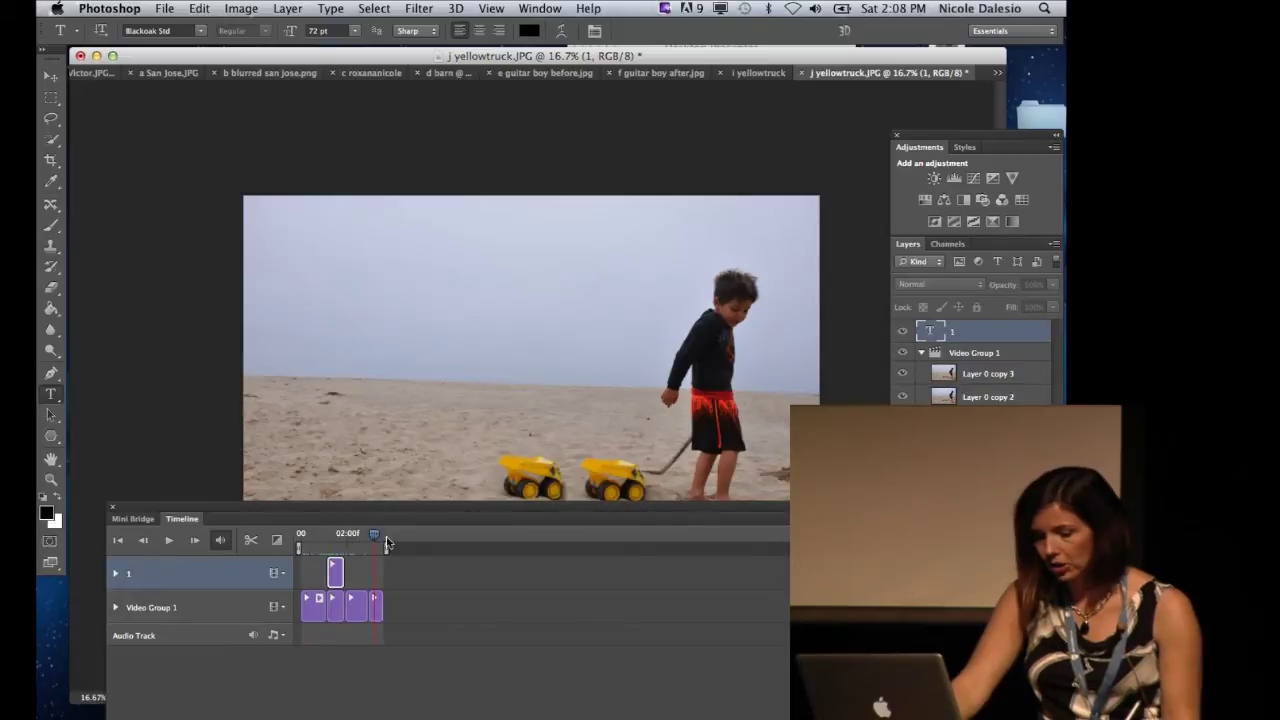
Glance at the Transitions list, then bring up the list of open documents.
{"action": "left_click", "coordinate": [278, 541]}
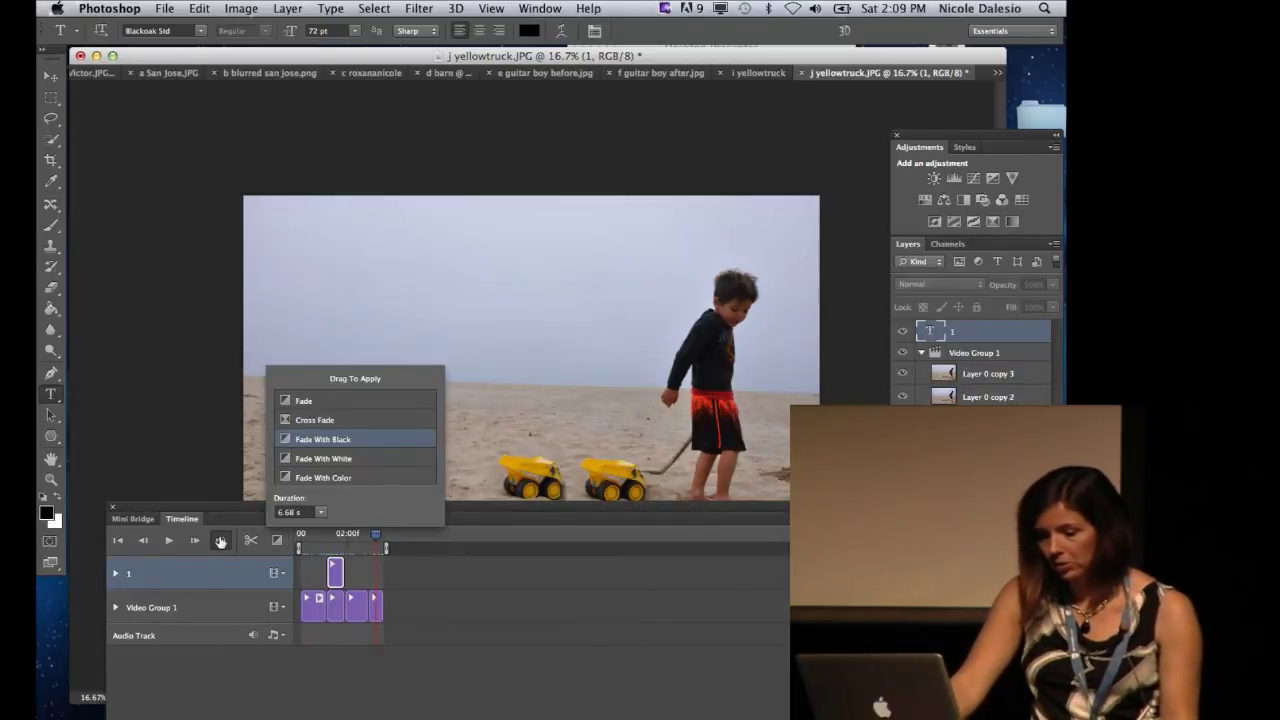
{"action": "left_click_drag", "start_coordinate": [228, 516], "coordinate": [245, 518]}
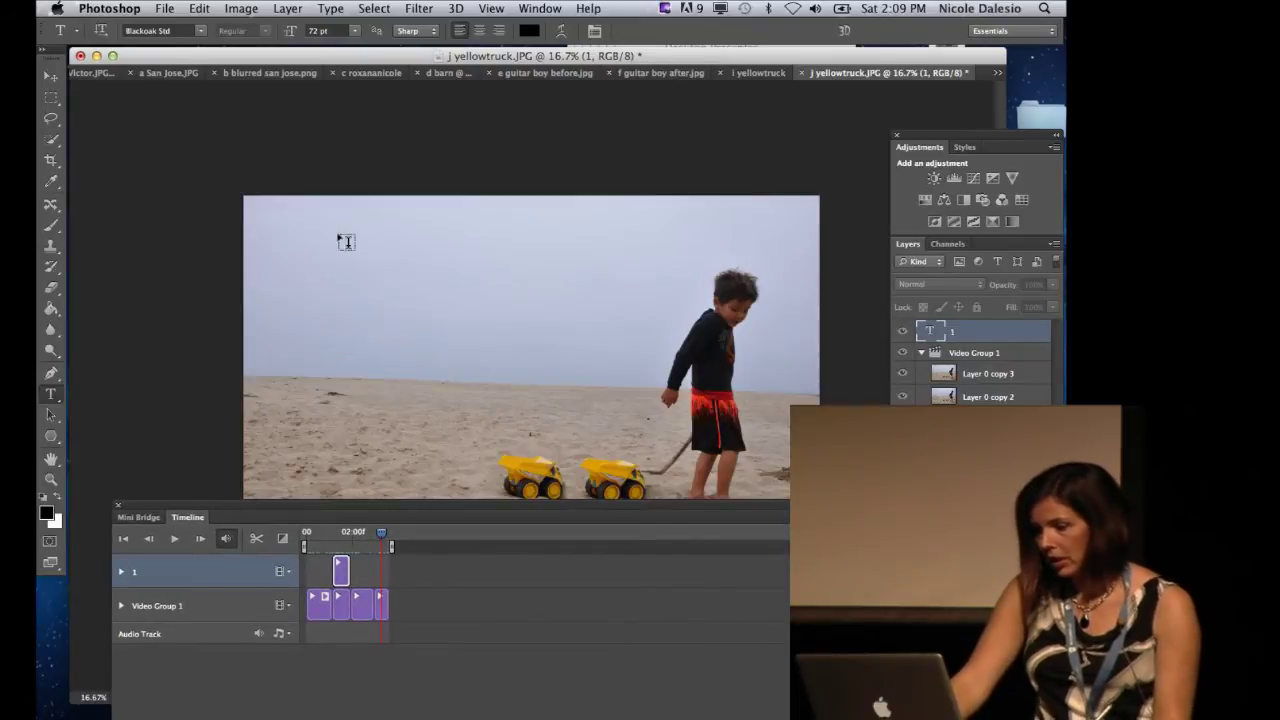
{"action": "mouse_move", "coordinate": [704, 56]}
{"action": "left_mouse_down"}
{"action": "mouse_move", "coordinate": [690, 52]}
{"action": "mouse_move", "coordinate": [698, 64]}
{"action": "left_mouse_up"}
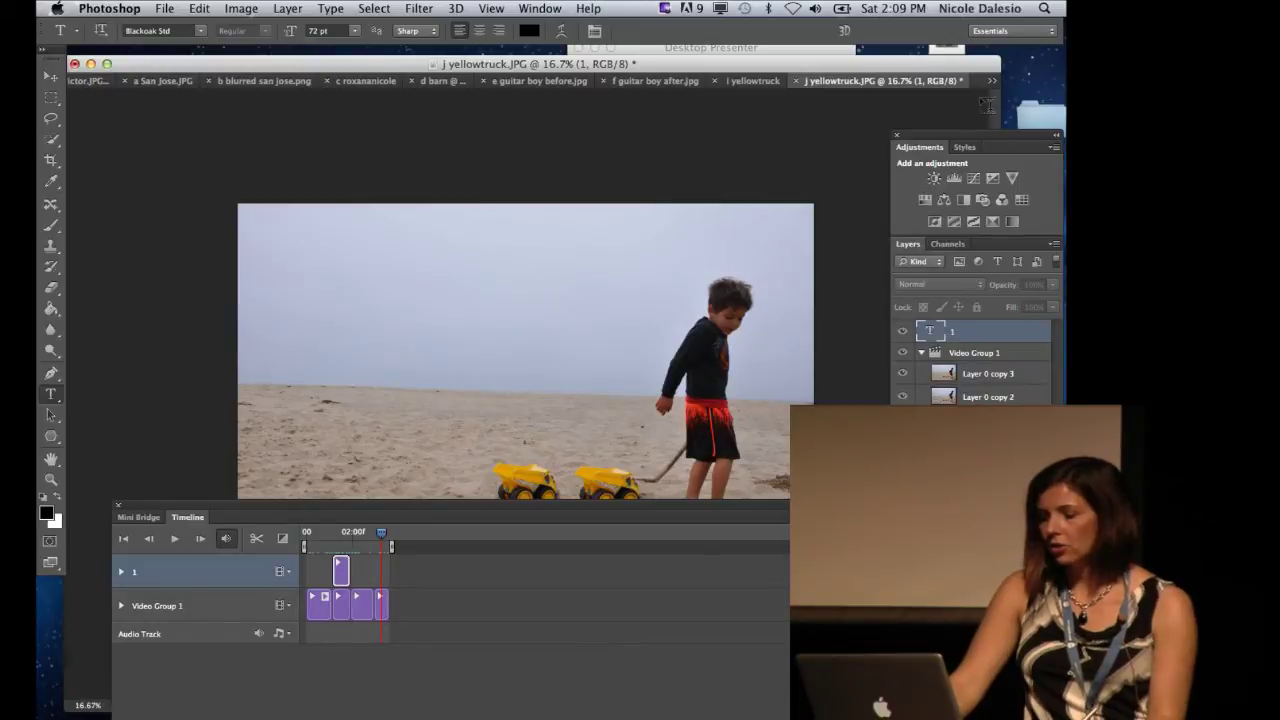
{"action": "left_click", "coordinate": [991, 85]}
Switch to the k PSCS6 demo document and shrink the Timeline panel.
{"action": "left_click", "coordinate": [968, 214]}
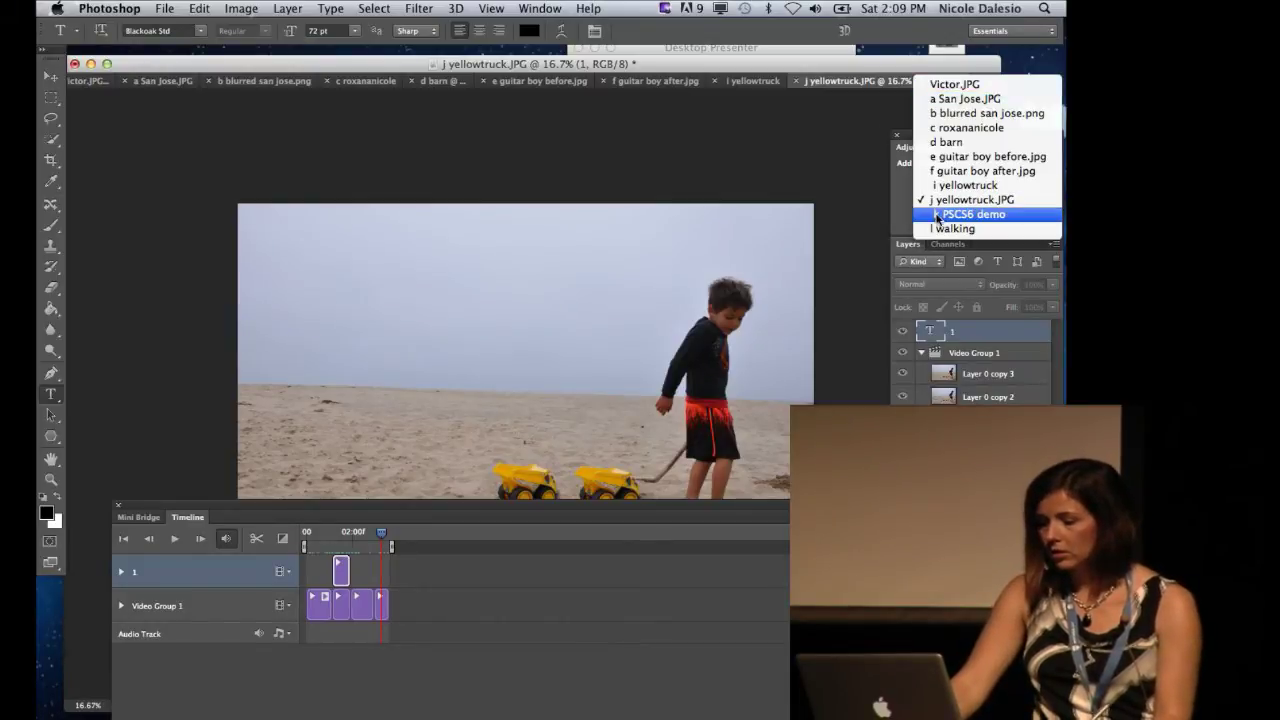
{"action": "left_click_drag", "start_coordinate": [286, 517], "coordinate": [258, 611]}
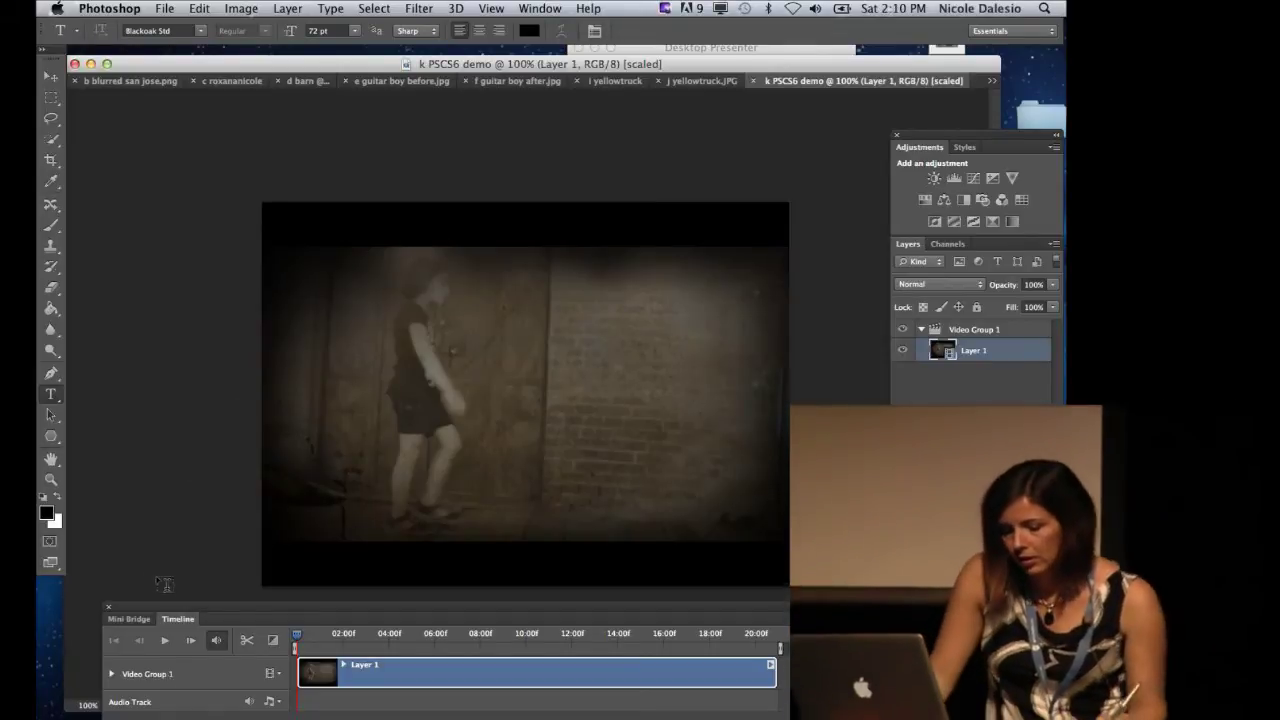
Play the sepia demo video, stop it near 02:00f, and show the open-documents list.
{"action": "left_click", "coordinate": [165, 641]}
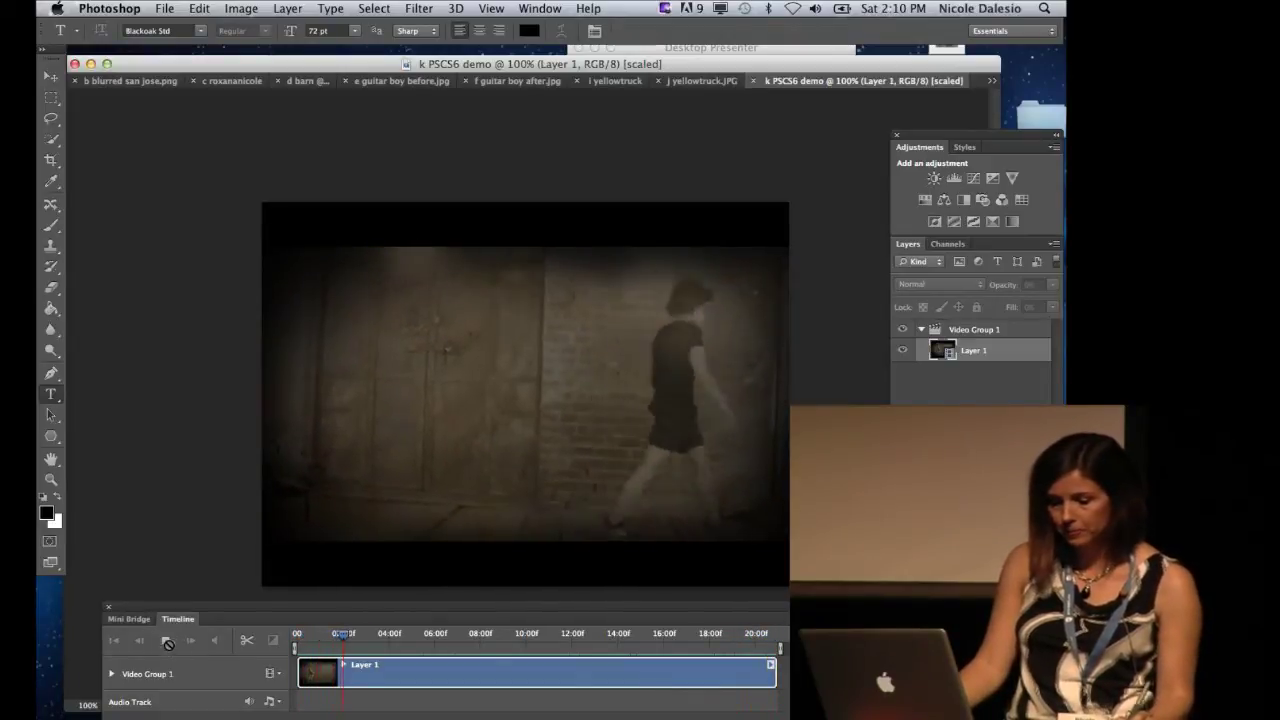
{"action": "left_click", "coordinate": [168, 642]}
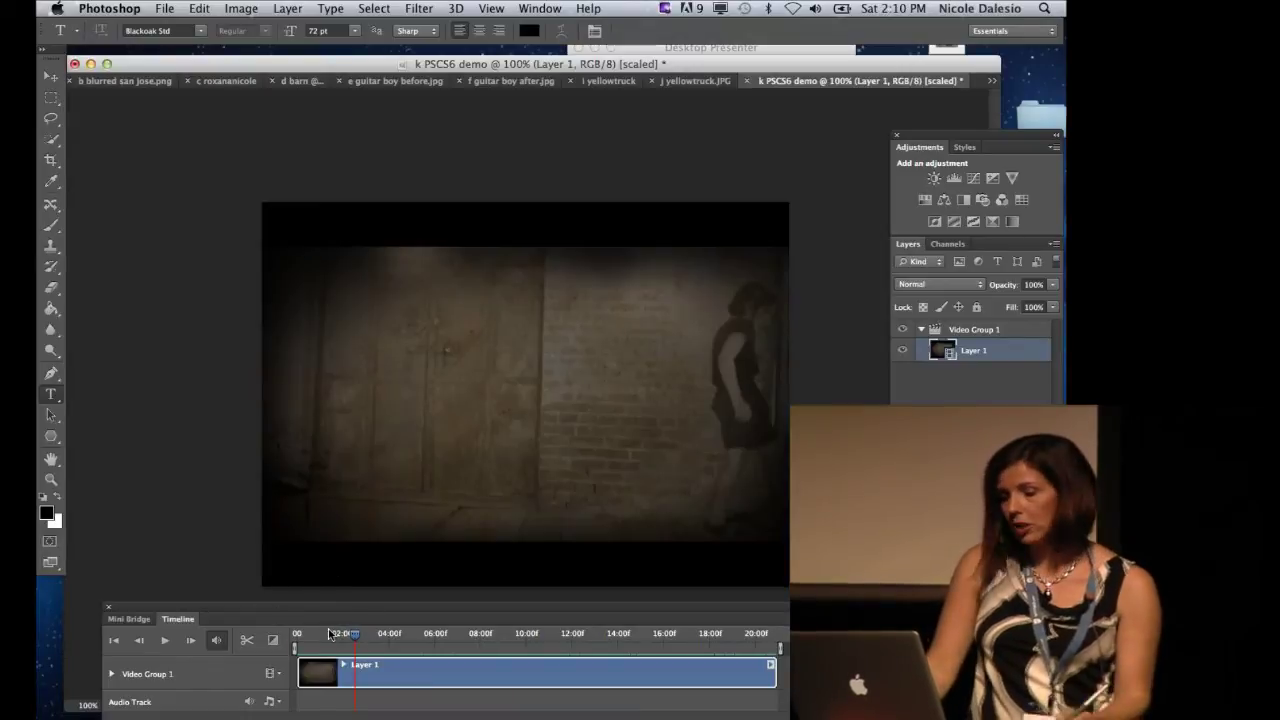
{"action": "left_click", "coordinate": [984, 82]}
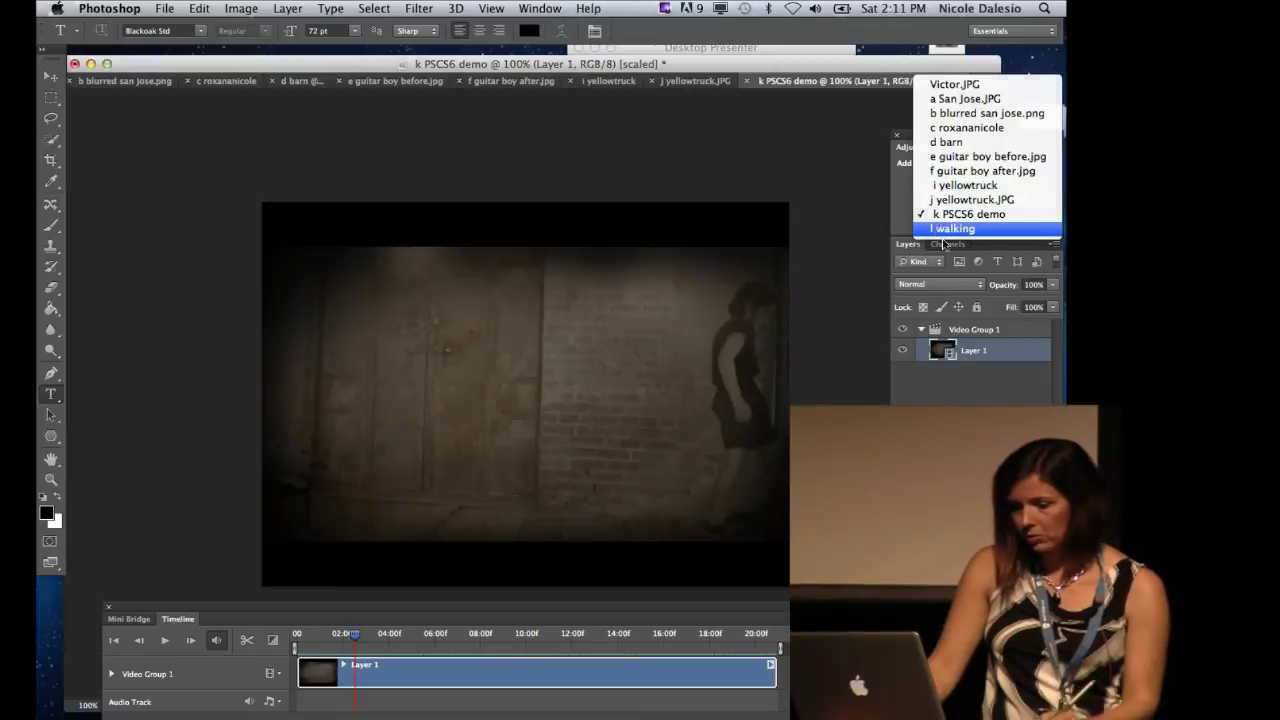
Switch to l walking, play and stop it, resize the Timeline, and rewind to frame one.
{"action": "left_click", "coordinate": [940, 229]}
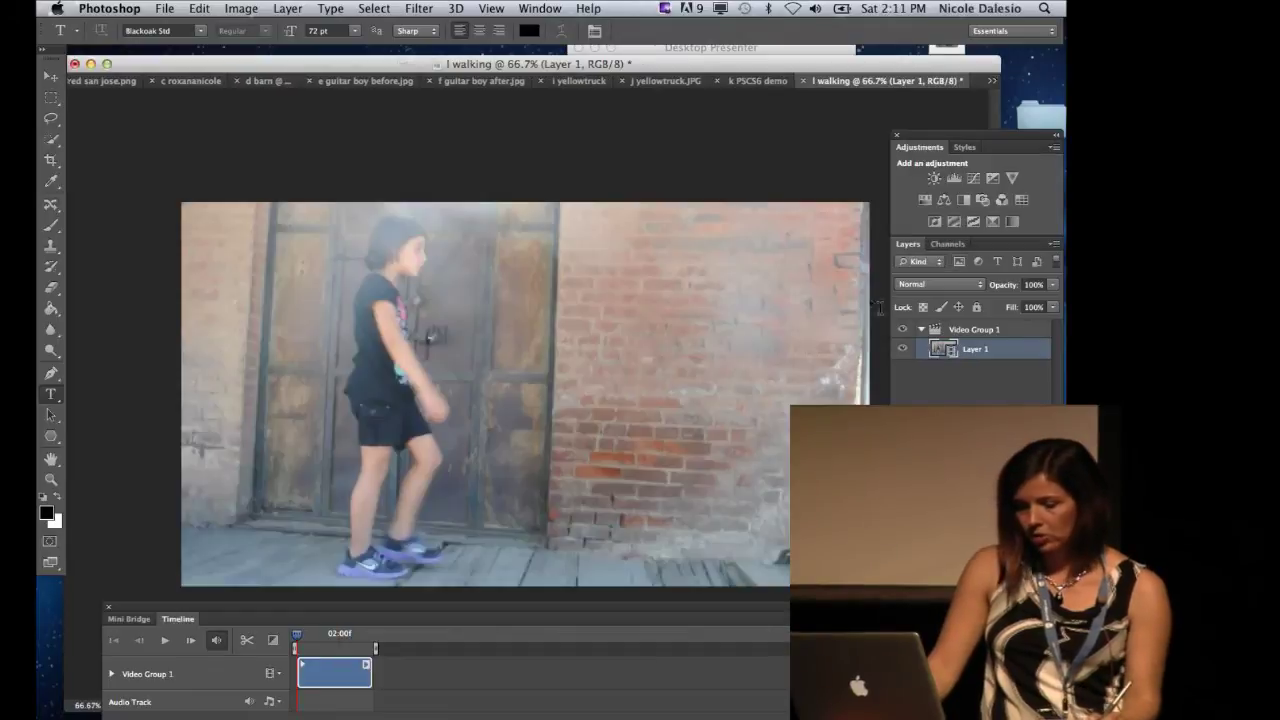
{"action": "left_click", "coordinate": [166, 641]}
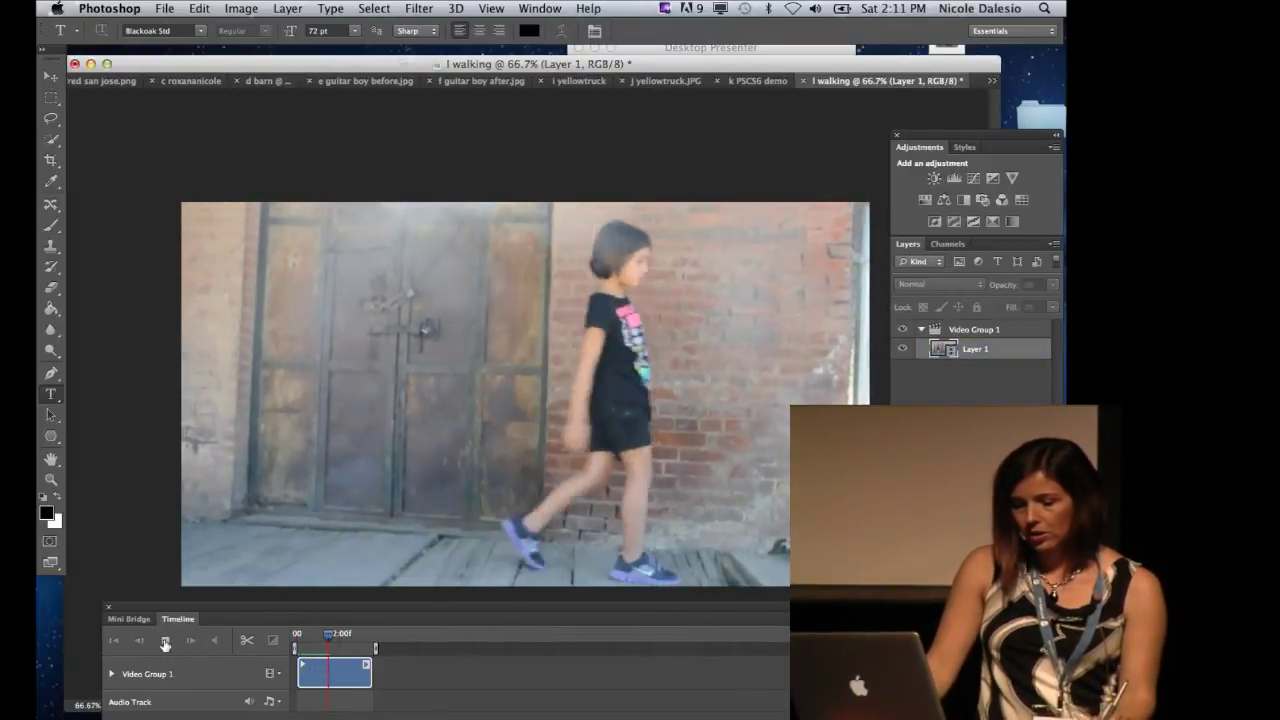
{"action": "left_click", "coordinate": [166, 641]}
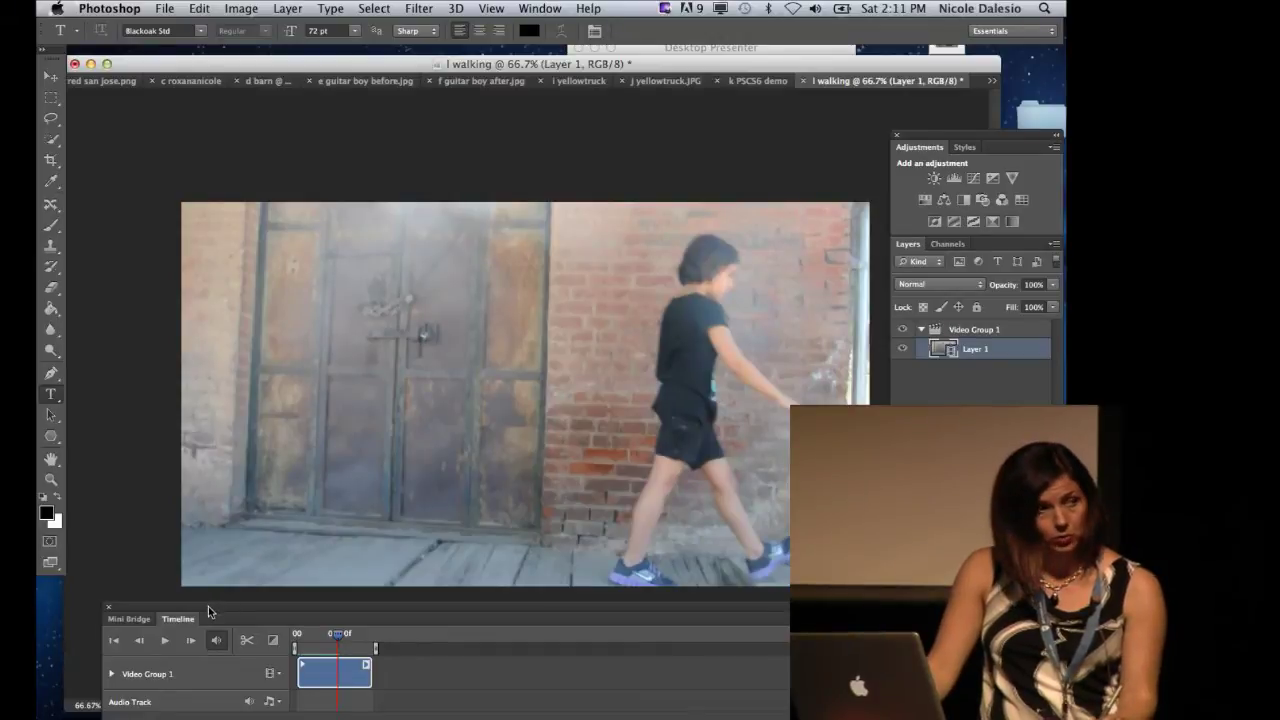
{"action": "left_click_drag", "start_coordinate": [209, 611], "coordinate": [200, 516]}
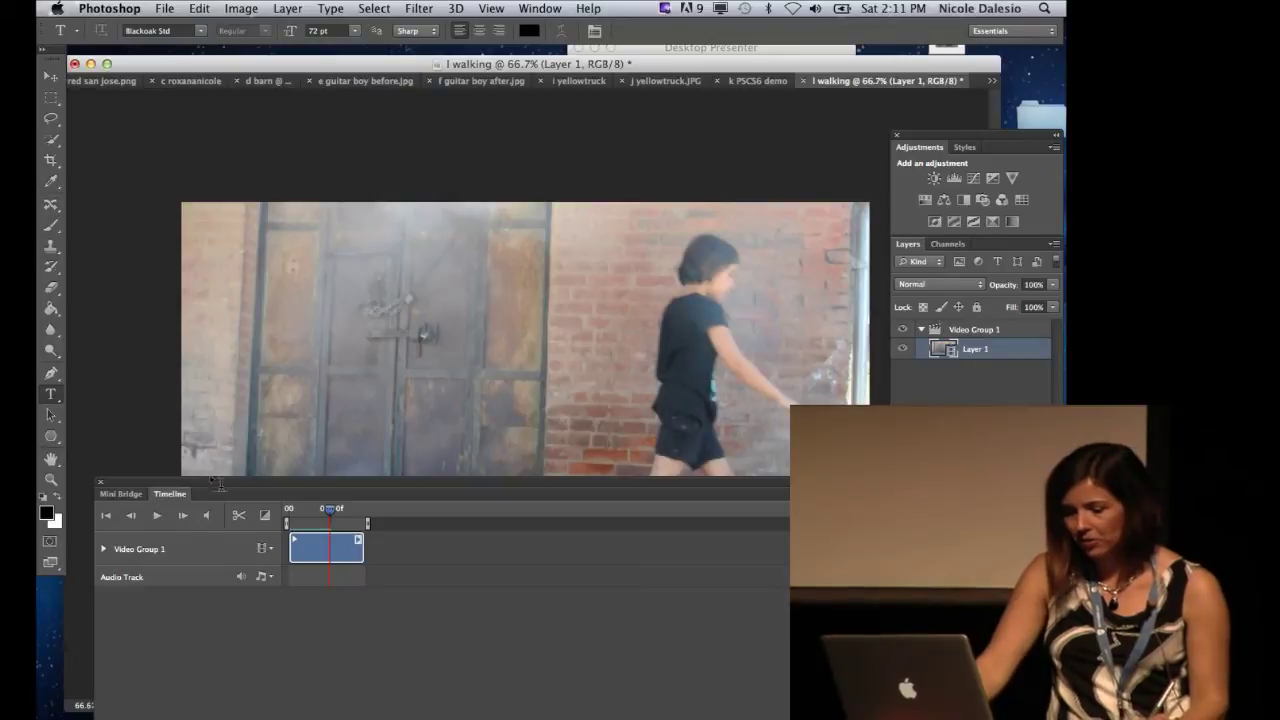
{"action": "left_click_drag", "start_coordinate": [212, 490], "coordinate": [216, 578]}
{"action": "left_click_drag", "start_coordinate": [336, 603], "coordinate": [266, 609]}
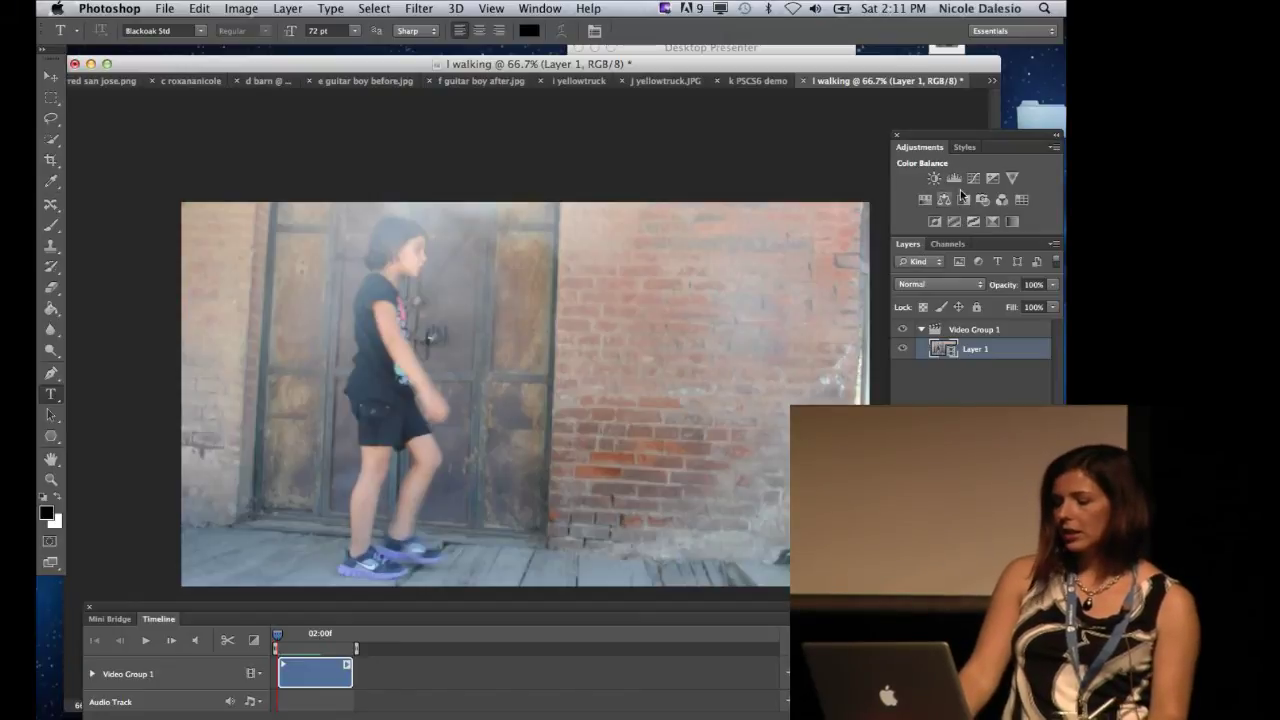
Add an unclipped Gradient Map adjustment to the walking clip and try the Sepia 1 preset.
{"action": "left_click", "coordinate": [1012, 223]}
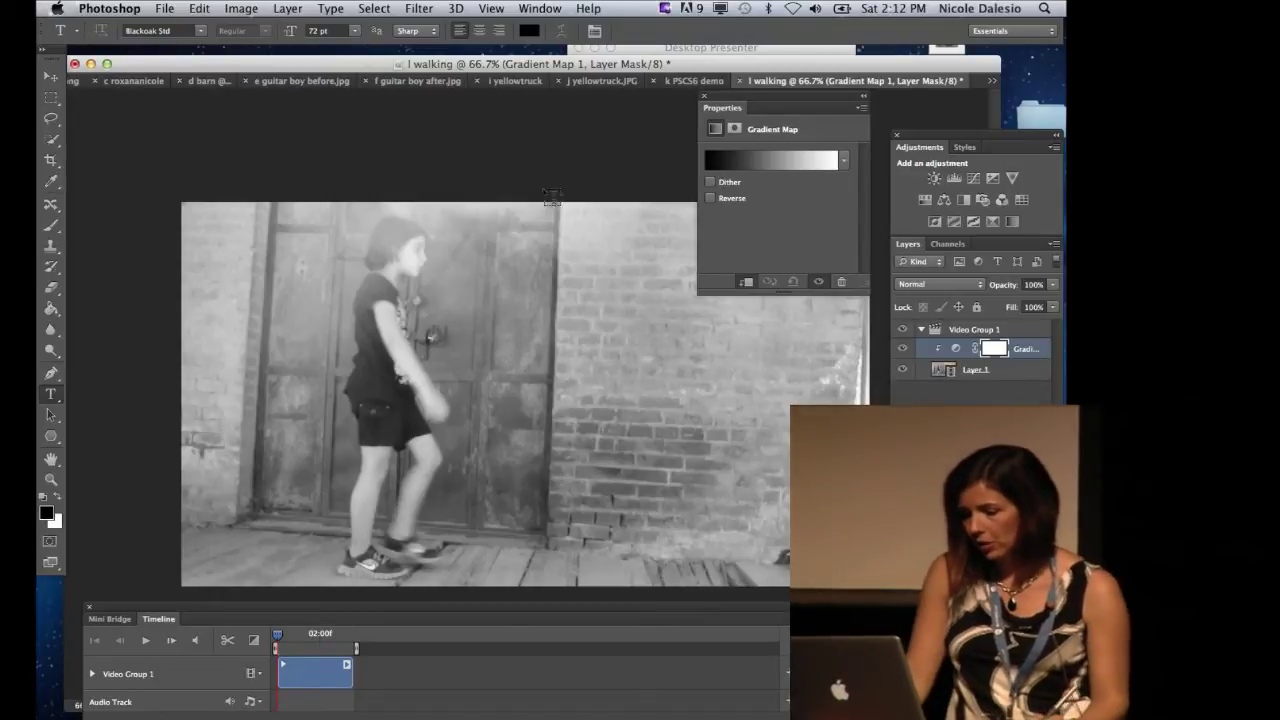
{"action": "left_click", "coordinate": [746, 284]}
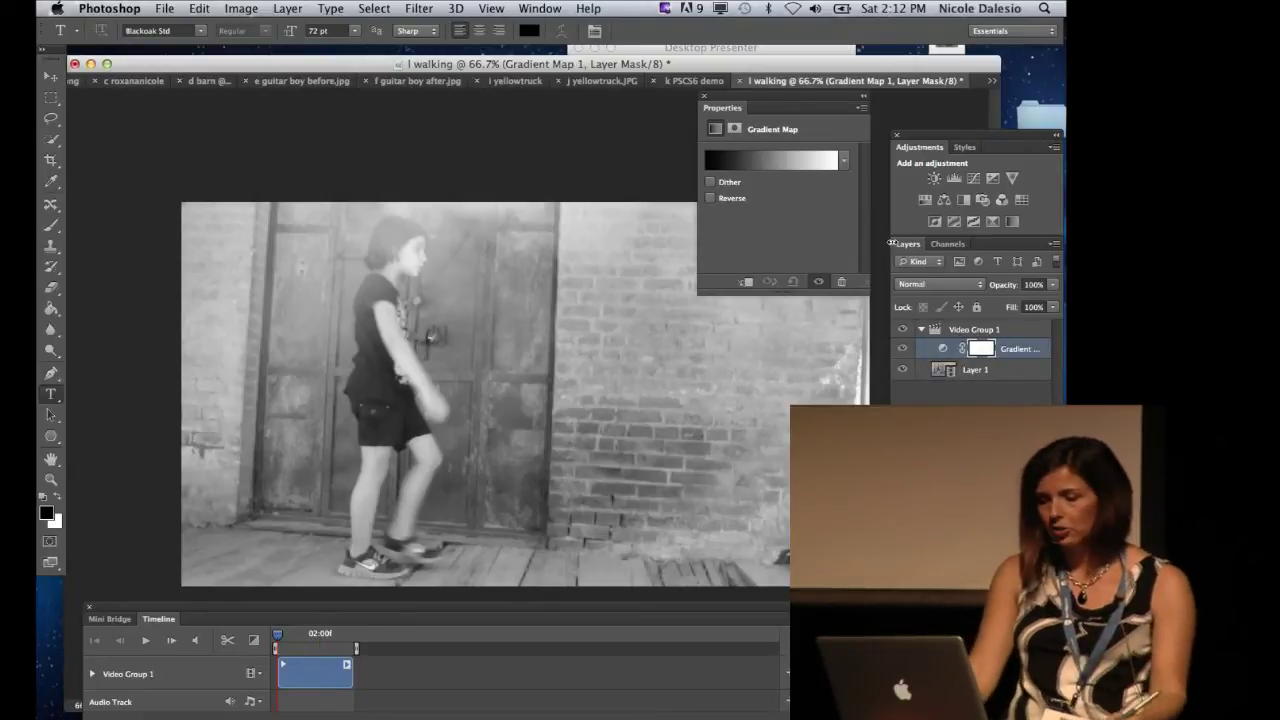
{"action": "left_click", "coordinate": [843, 163]}
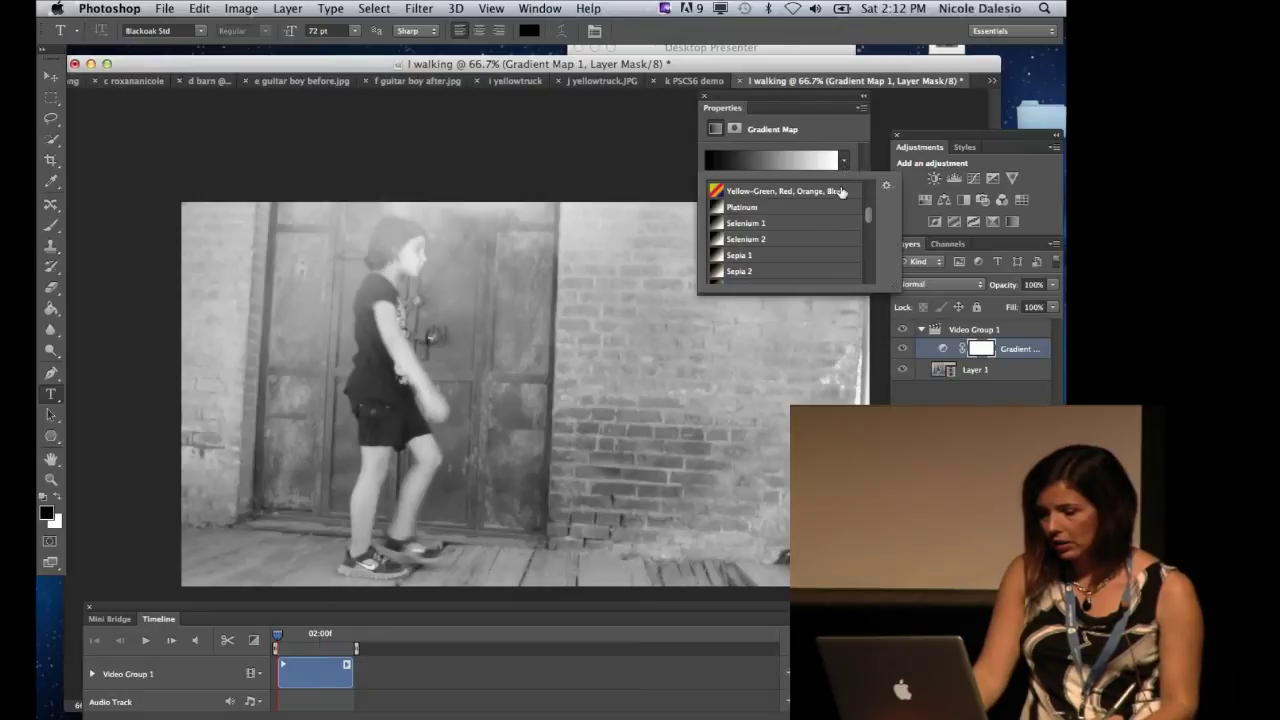
{"action": "left_click", "coordinate": [735, 257]}
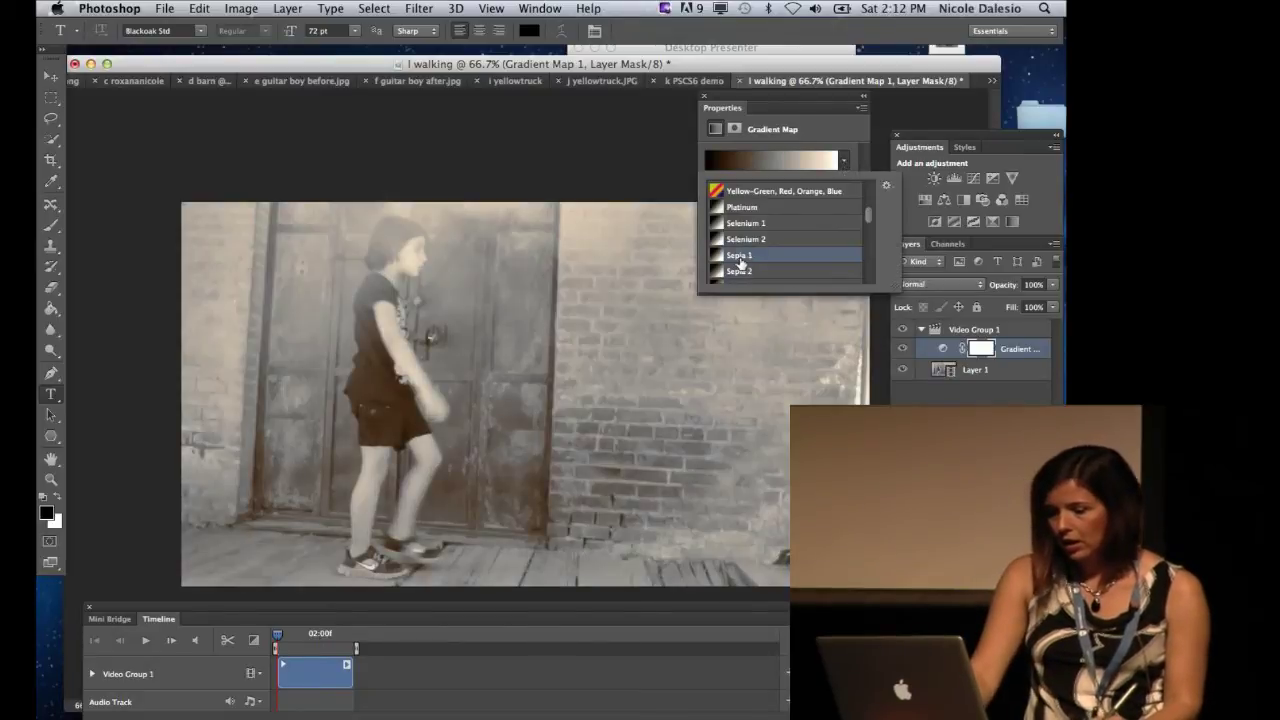
Step through the sepia gradient presets and settle on Sepia 4.
{"action": "left_click", "coordinate": [765, 280]}
{"action": "key", "text": "Down"}
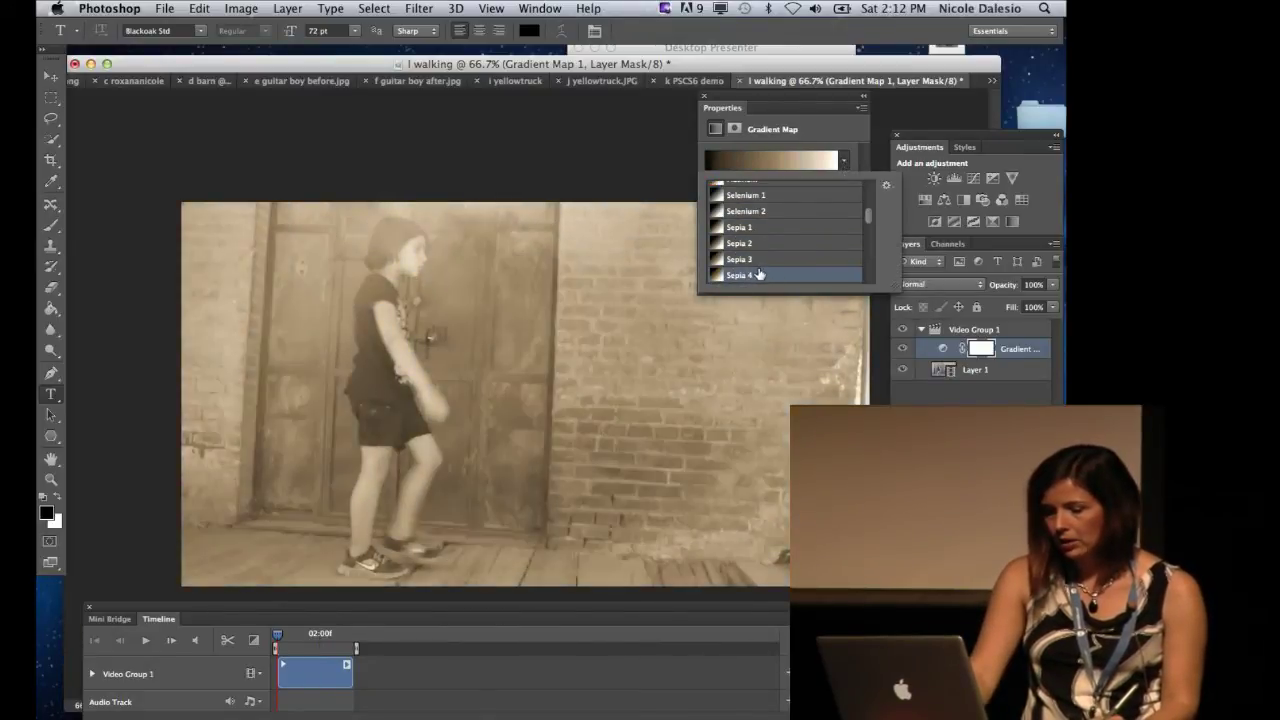
{"action": "key", "text": "Down"}
{"action": "key", "text": "Down"}
{"action": "key", "text": "Down"}
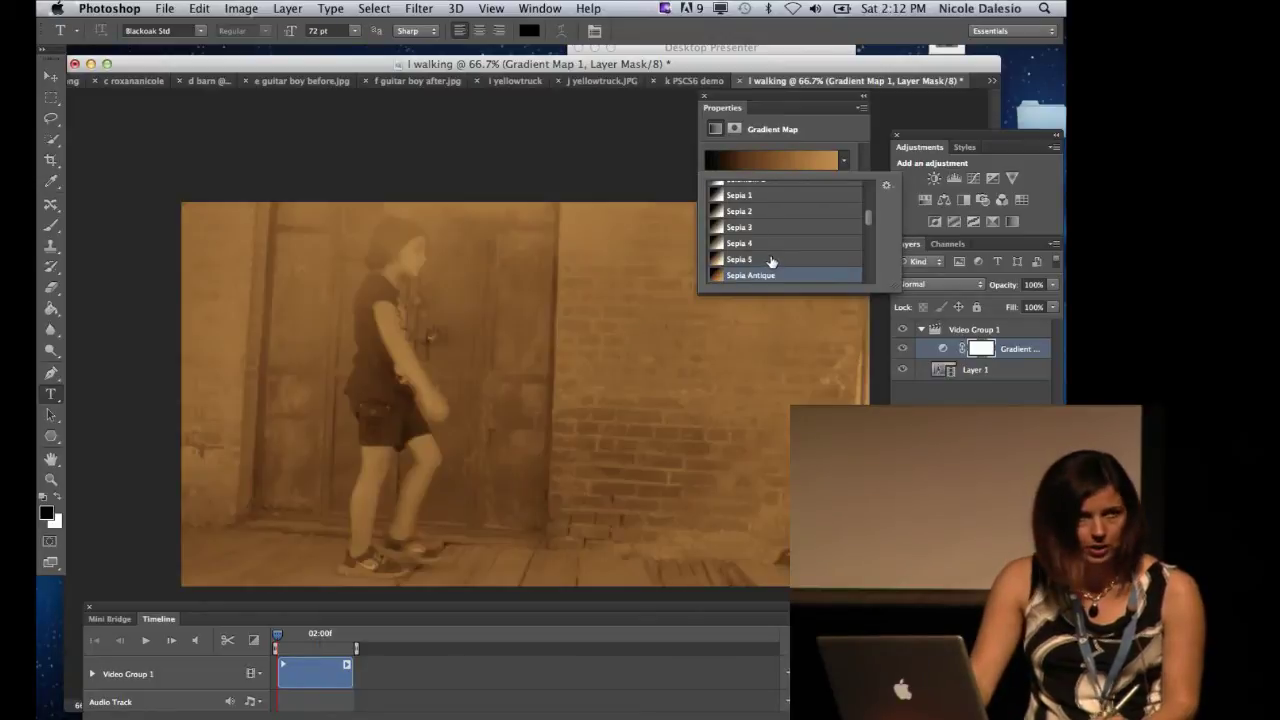
{"action": "key", "text": "Up"}
{"action": "key", "text": "Up"}
{"action": "key", "text": "Up"}
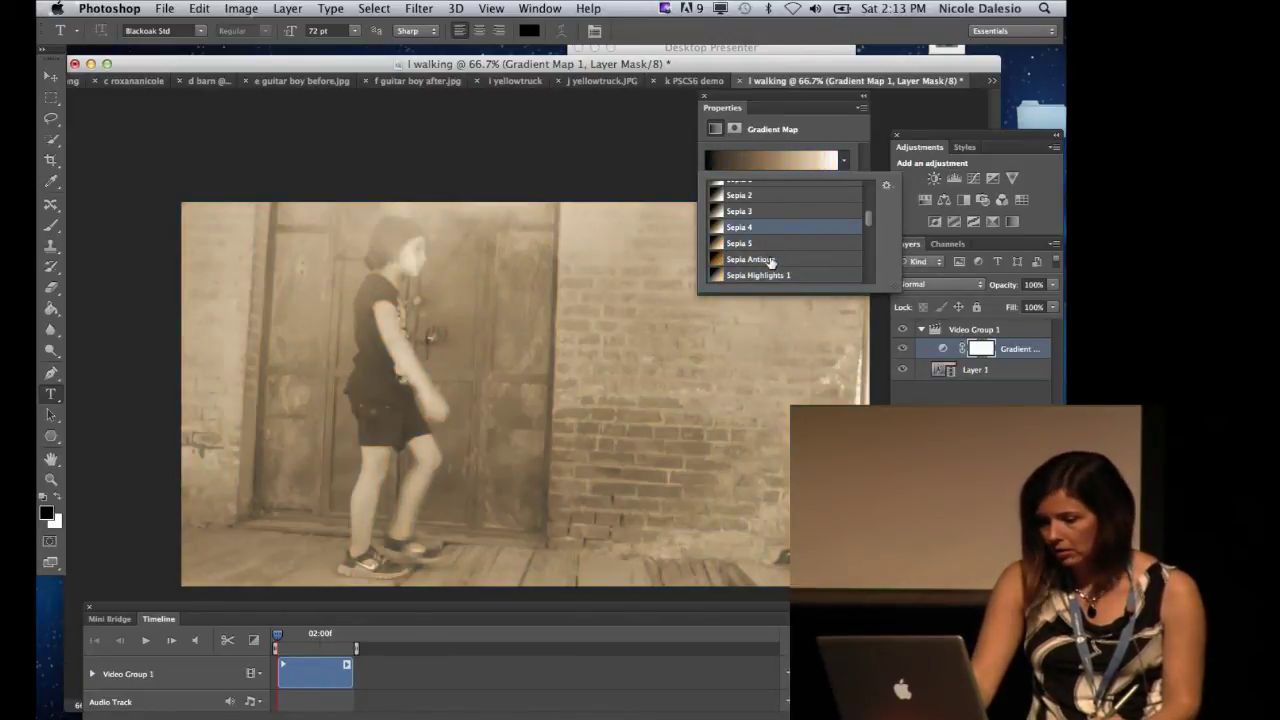
{"action": "key", "text": "Up"}
{"action": "key", "text": "Down"}
{"action": "key", "text": "Down"}
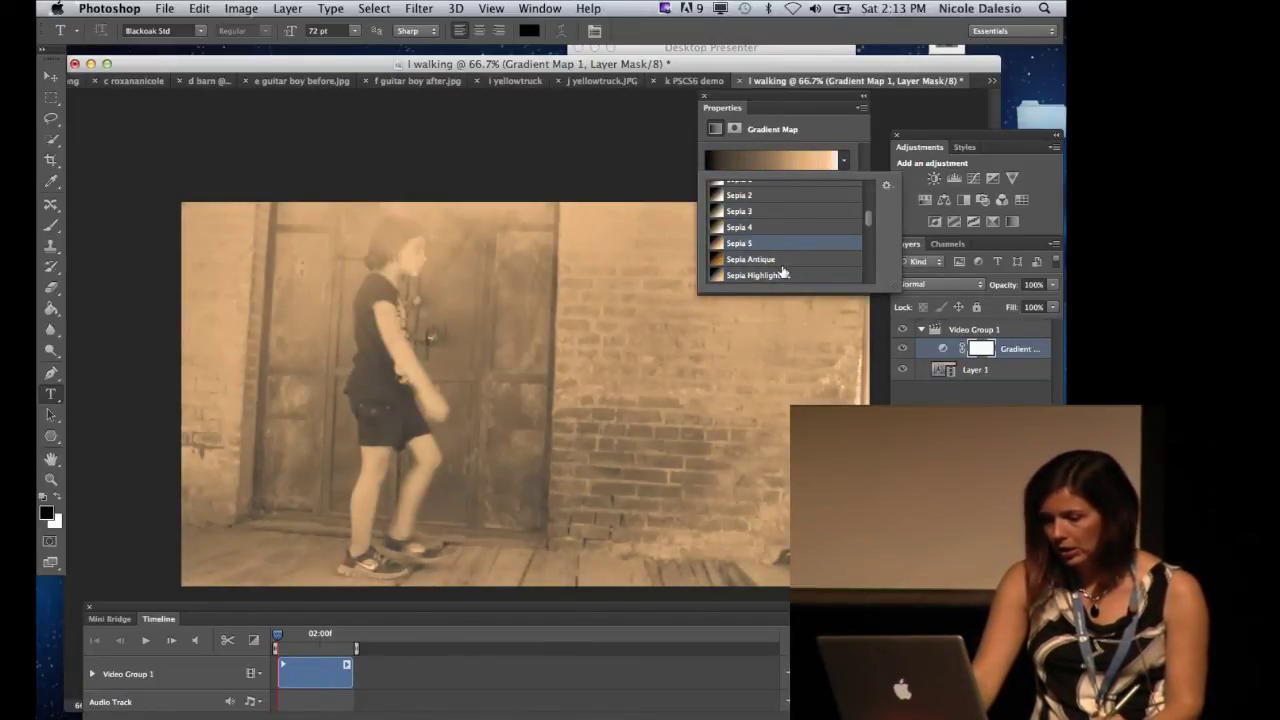
{"action": "key", "text": "Down"}
{"action": "key", "text": "Up"}
{"action": "key", "text": "Up"}
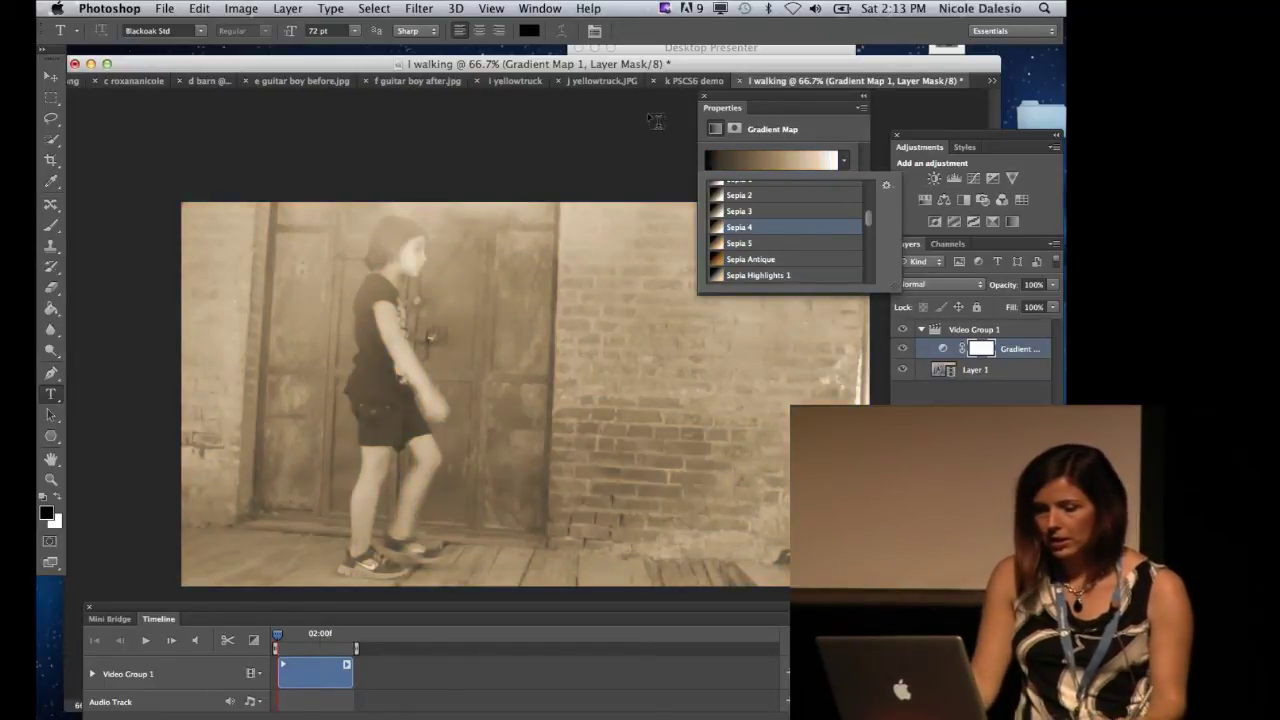
{"action": "left_click", "coordinate": [51, 76]}
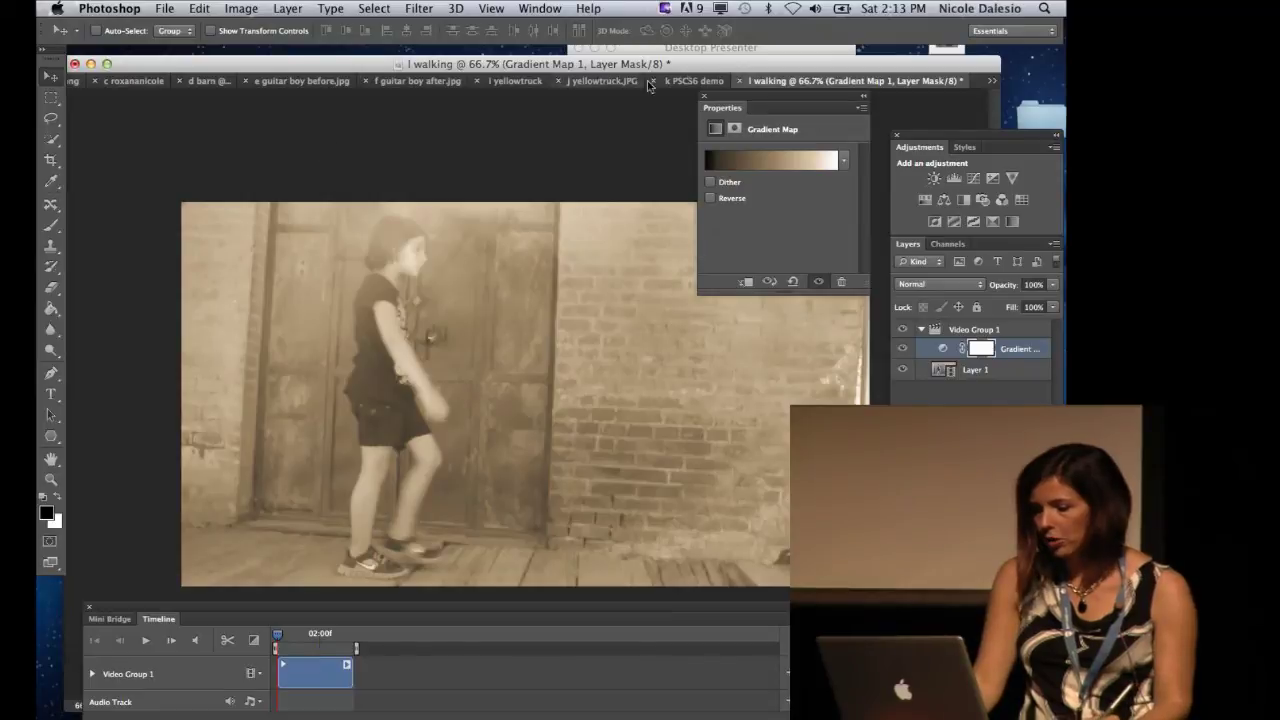
Close the gradient settings, play and stop the sepia clip, rewind, and select Video Group 1.
{"action": "left_click", "coordinate": [703, 98]}
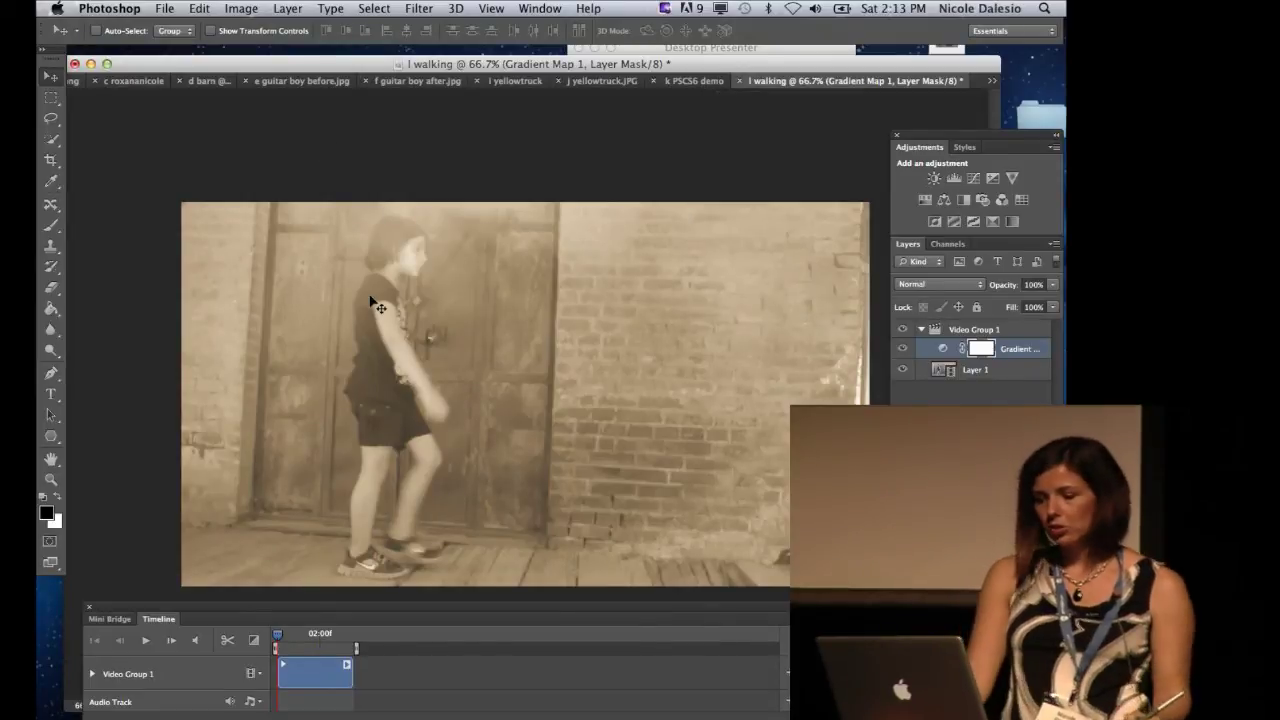
{"action": "left_click", "coordinate": [145, 643]}
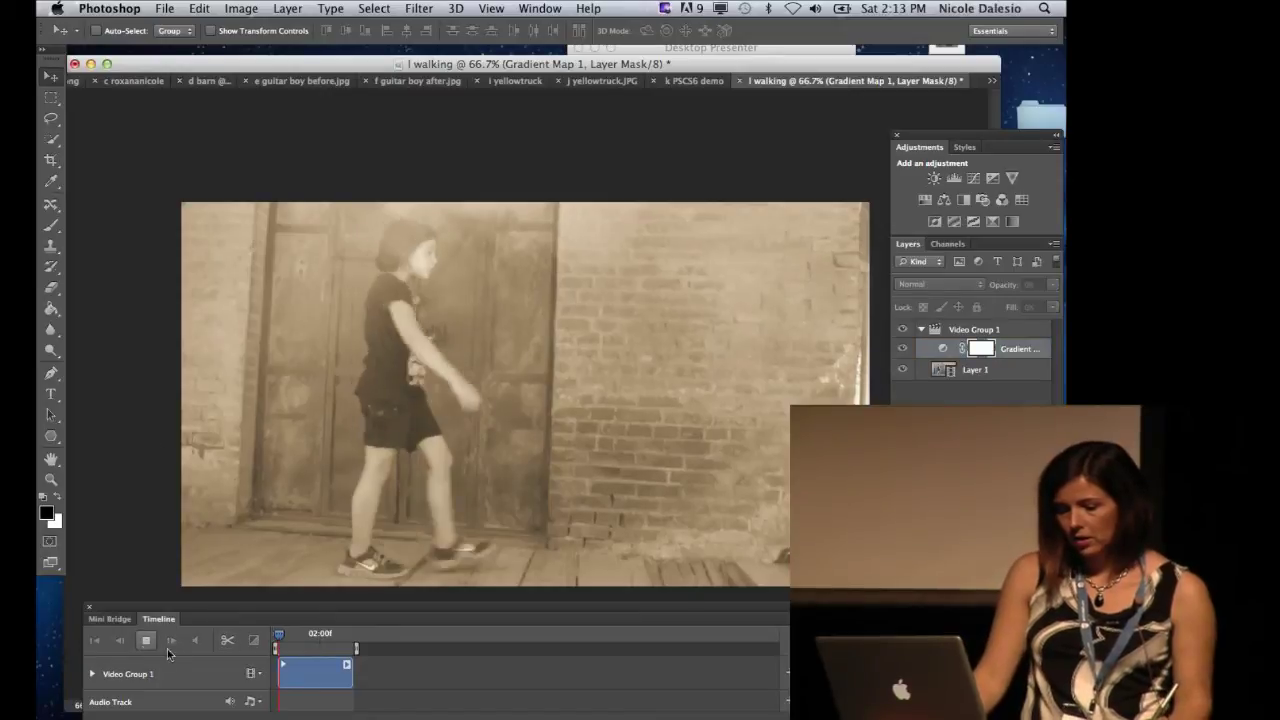
{"action": "left_click", "coordinate": [145, 643]}
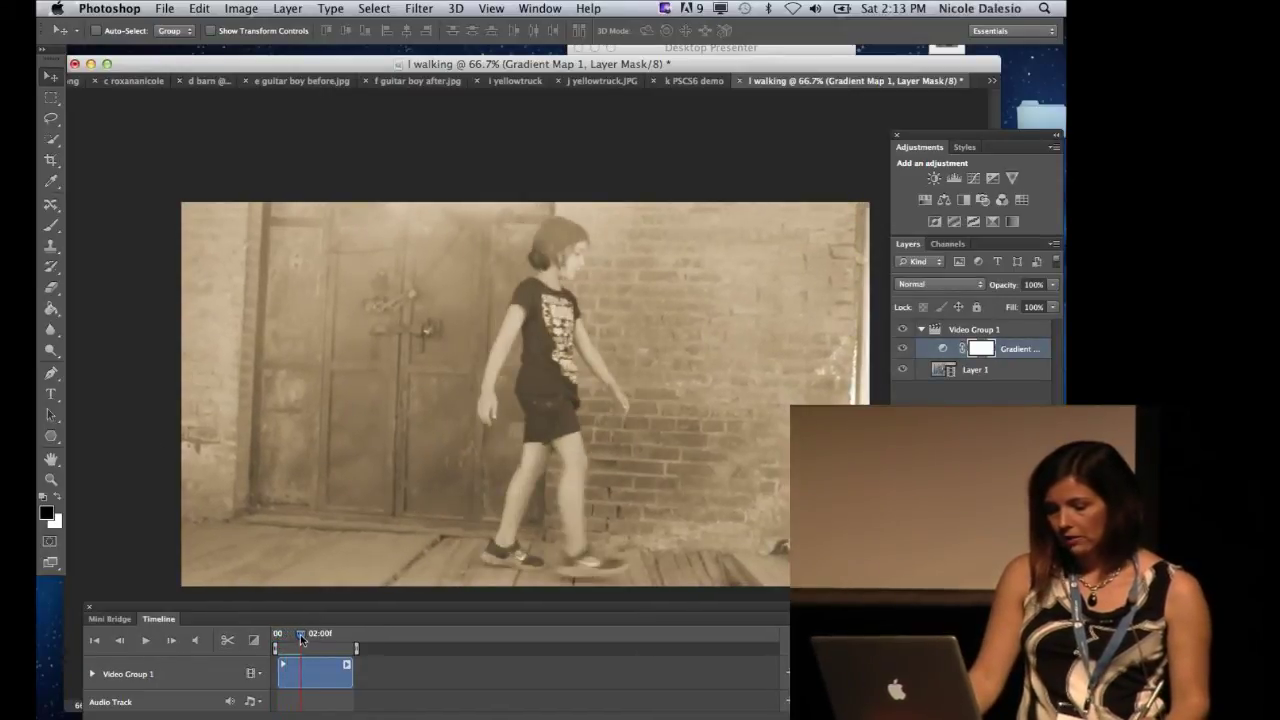
{"action": "left_click_drag", "start_coordinate": [301, 640], "coordinate": [279, 636]}
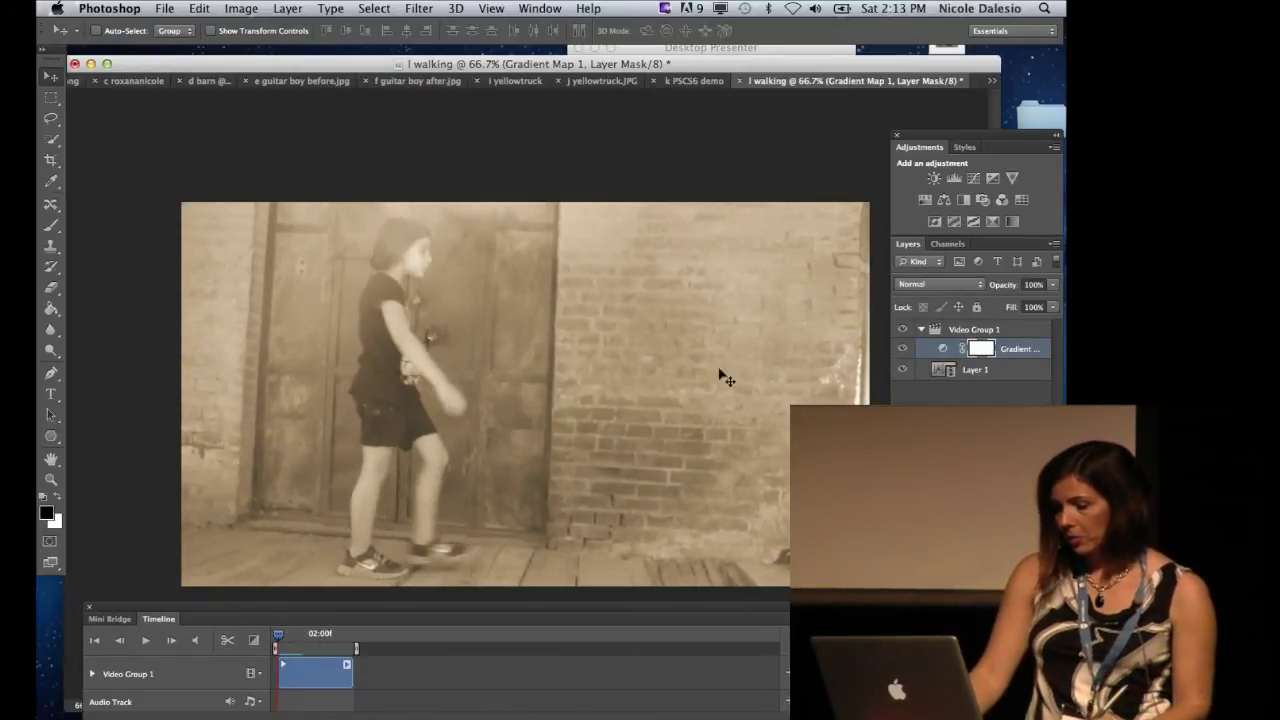
{"action": "left_click", "coordinate": [940, 331]}
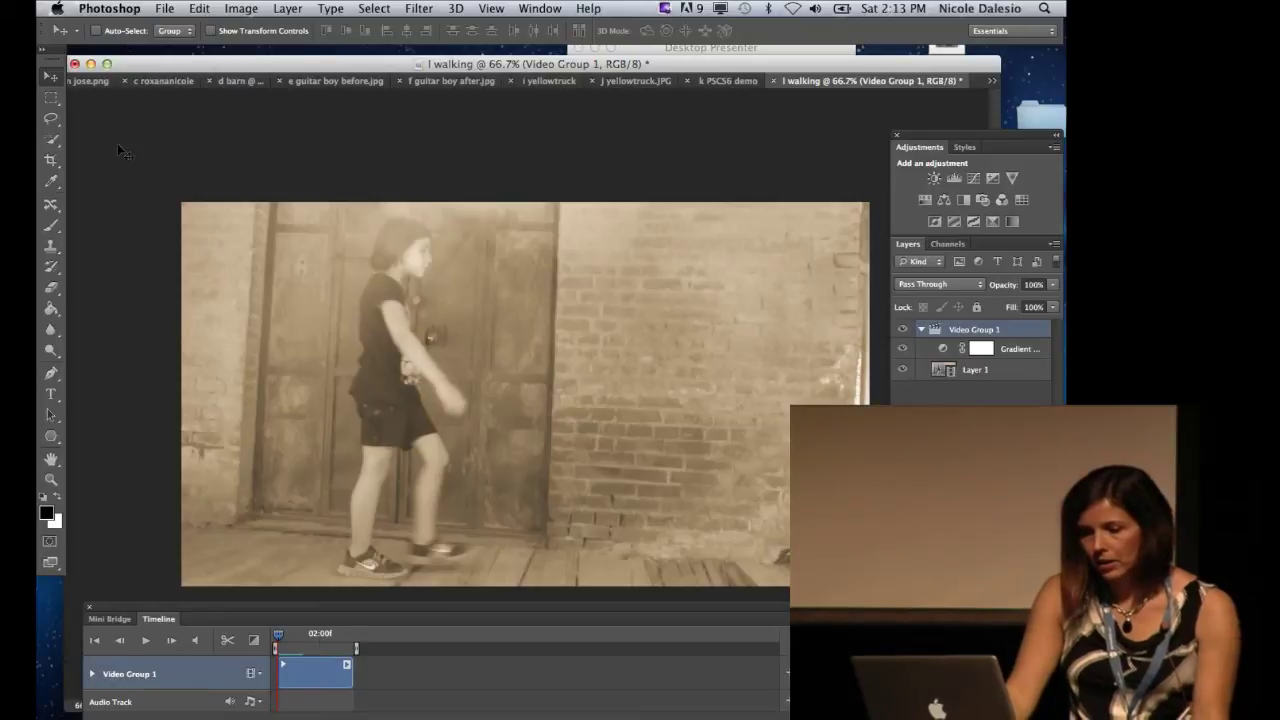
Place m fridge.JPG into the video as a new layer above Video Group 1.
{"action": "left_click", "coordinate": [160, 10]}
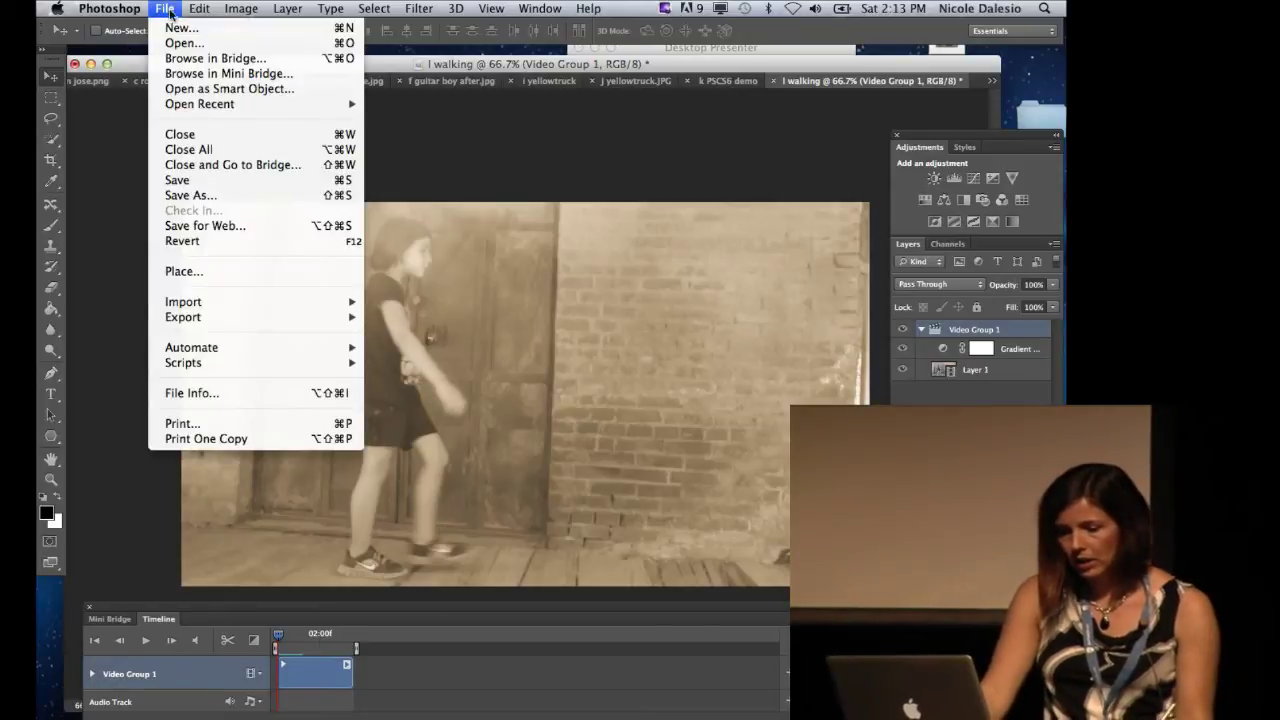
{"action": "left_click", "coordinate": [203, 272]}
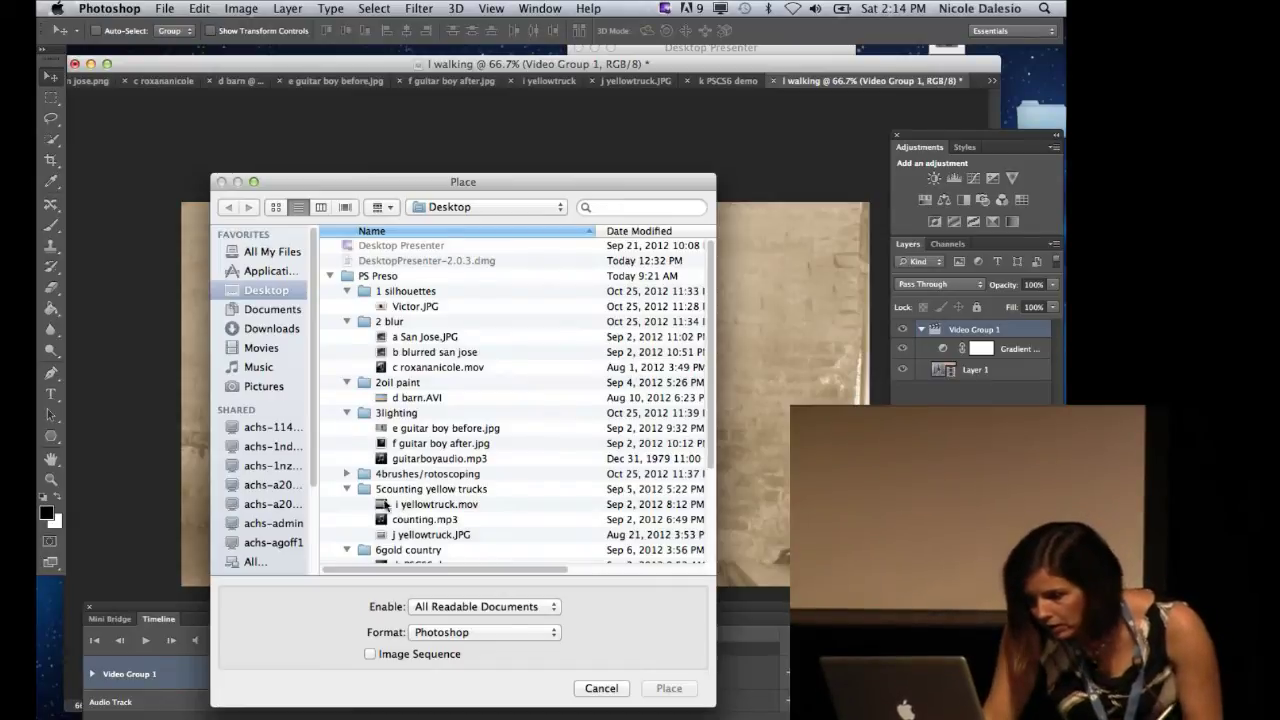
{"action": "key", "text": "Down"}
{"action": "key", "text": "Down"}
{"action": "key", "text": "Down"}
{"action": "key", "text": "Down"}
{"action": "key", "text": "Down"}
{"action": "key", "text": "Down"}
{"action": "key", "text": "Down"}
{"action": "key", "text": "Down"}
{"action": "key", "text": "Down"}
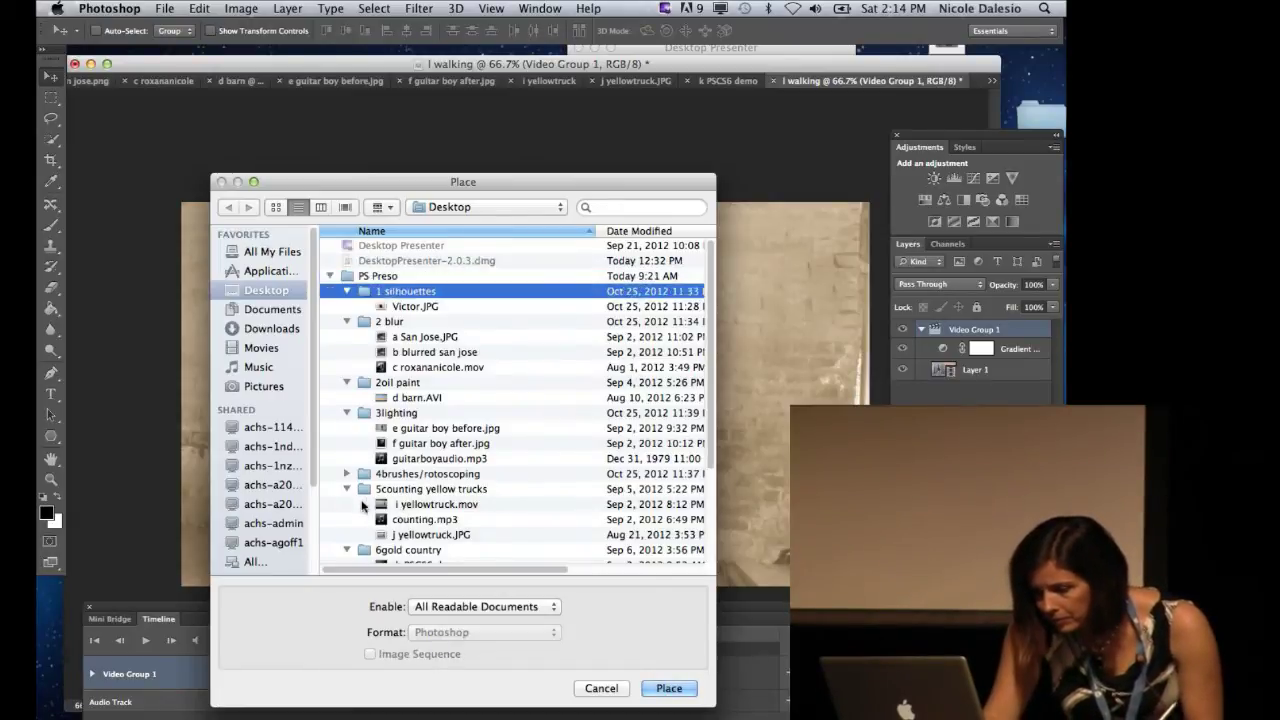
{"action": "key", "text": "Down"}
{"action": "key", "text": "Down"}
{"action": "key", "text": "Down"}
{"action": "key", "text": "Down"}
{"action": "key", "text": "Down"}
{"action": "key", "text": "Down"}
{"action": "key", "text": "Down"}
{"action": "key", "text": "Down"}
{"action": "key", "text": "Down"}
{"action": "key", "text": "Down"}
{"action": "key", "text": "Down"}
{"action": "key", "text": "Down"}
{"action": "key", "text": "Down"}
{"action": "key", "text": "Down"}
{"action": "key", "text": "Down"}
{"action": "key", "text": "Down"}
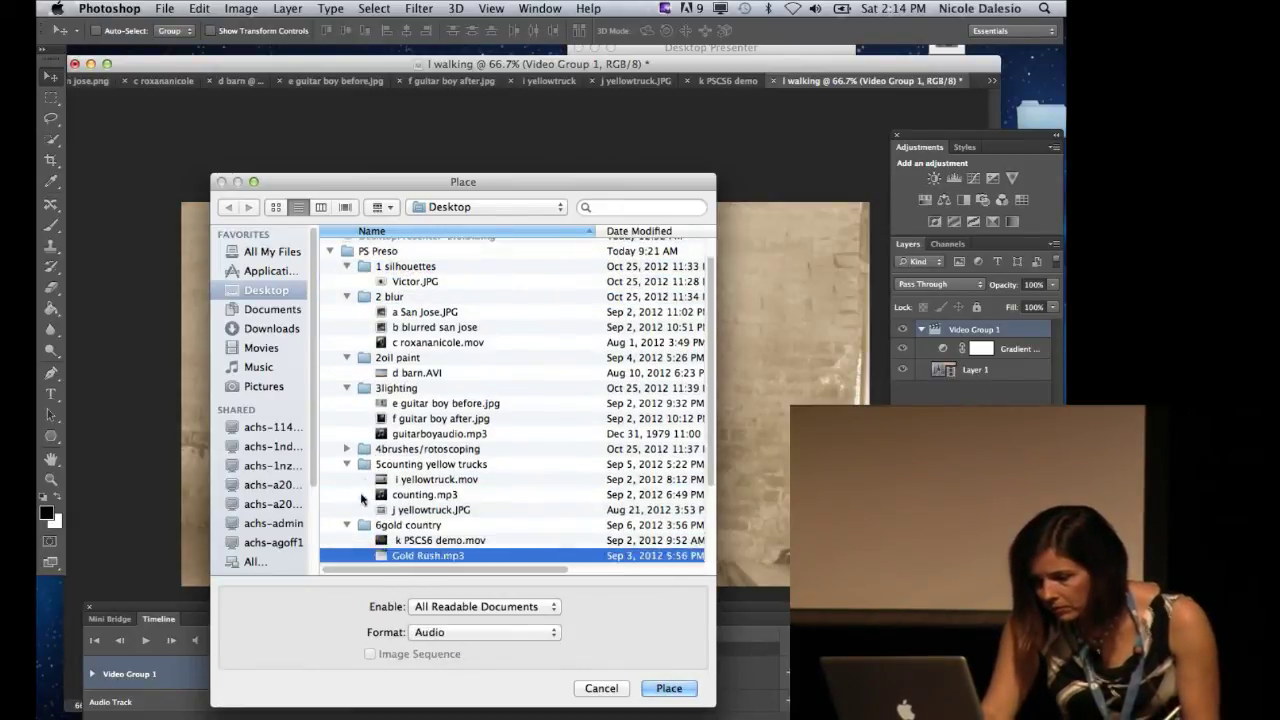
{"action": "left_click", "coordinate": [406, 527]}
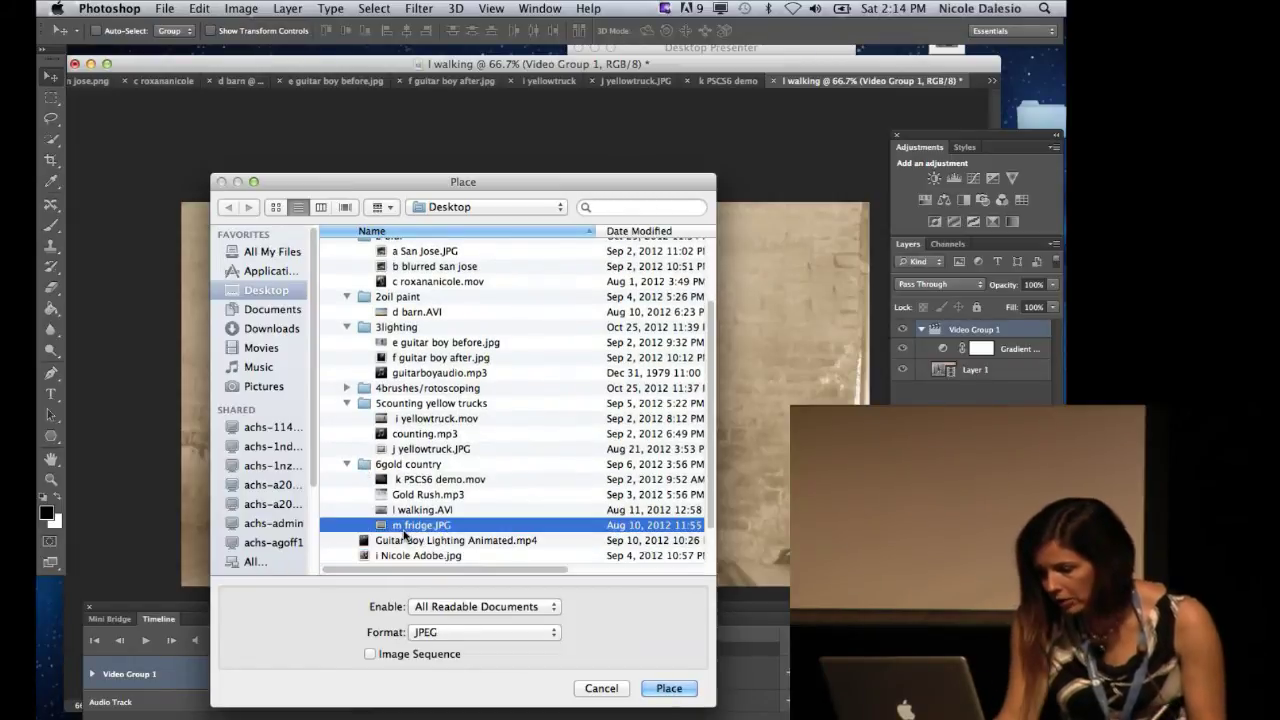
{"action": "left_click", "coordinate": [674, 695]}
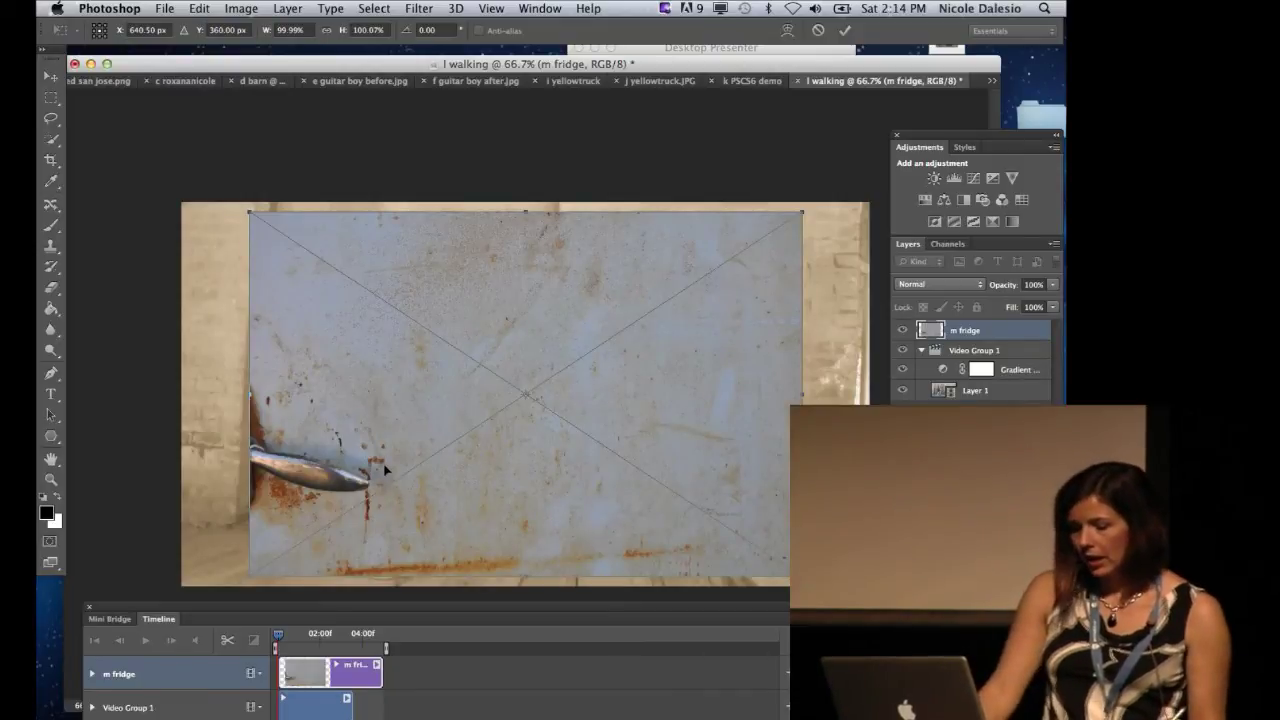
{"action": "left_click_drag", "start_coordinate": [246, 609], "coordinate": [276, 612]}
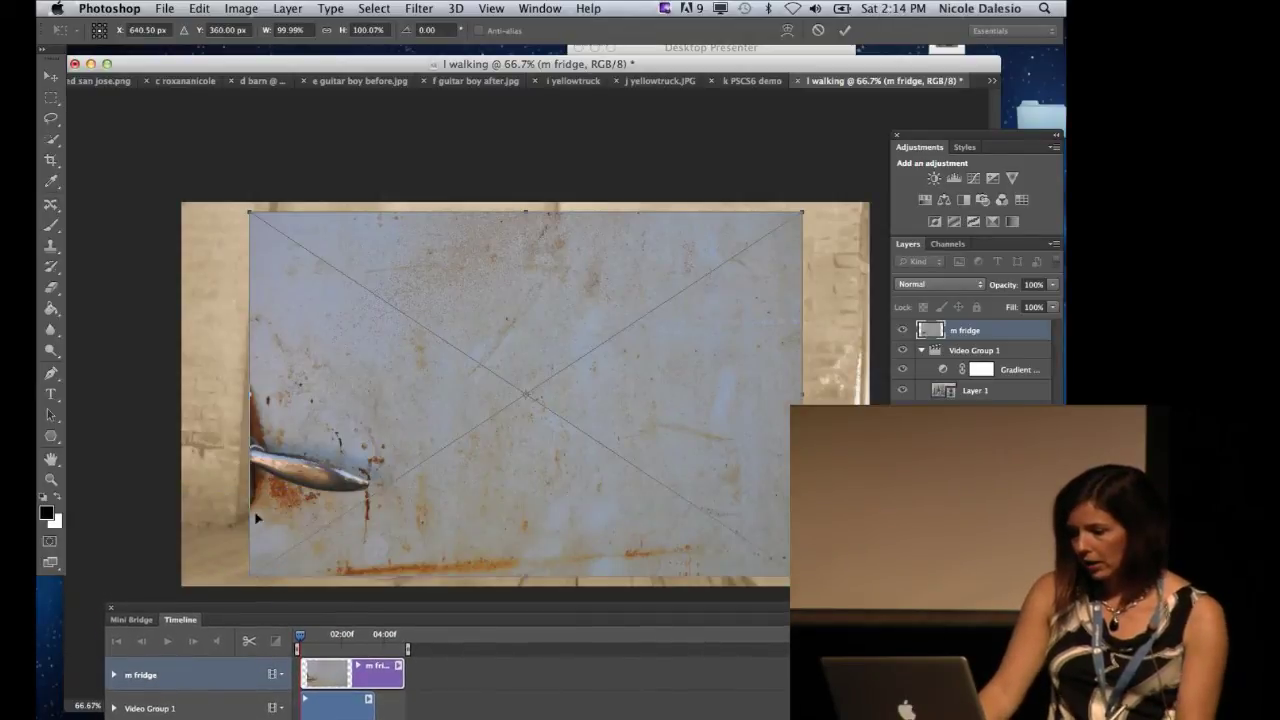
{"action": "left_click", "coordinate": [845, 29]}
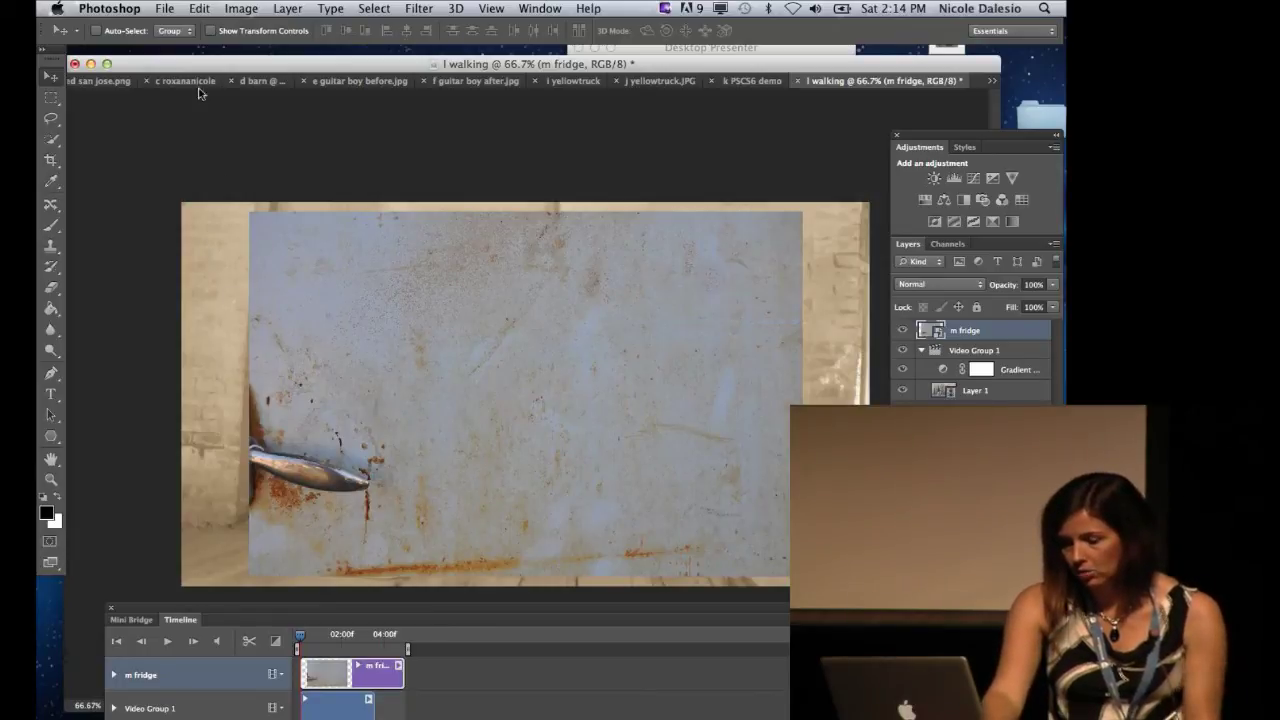
{"action": "key", "text": "super+t"}
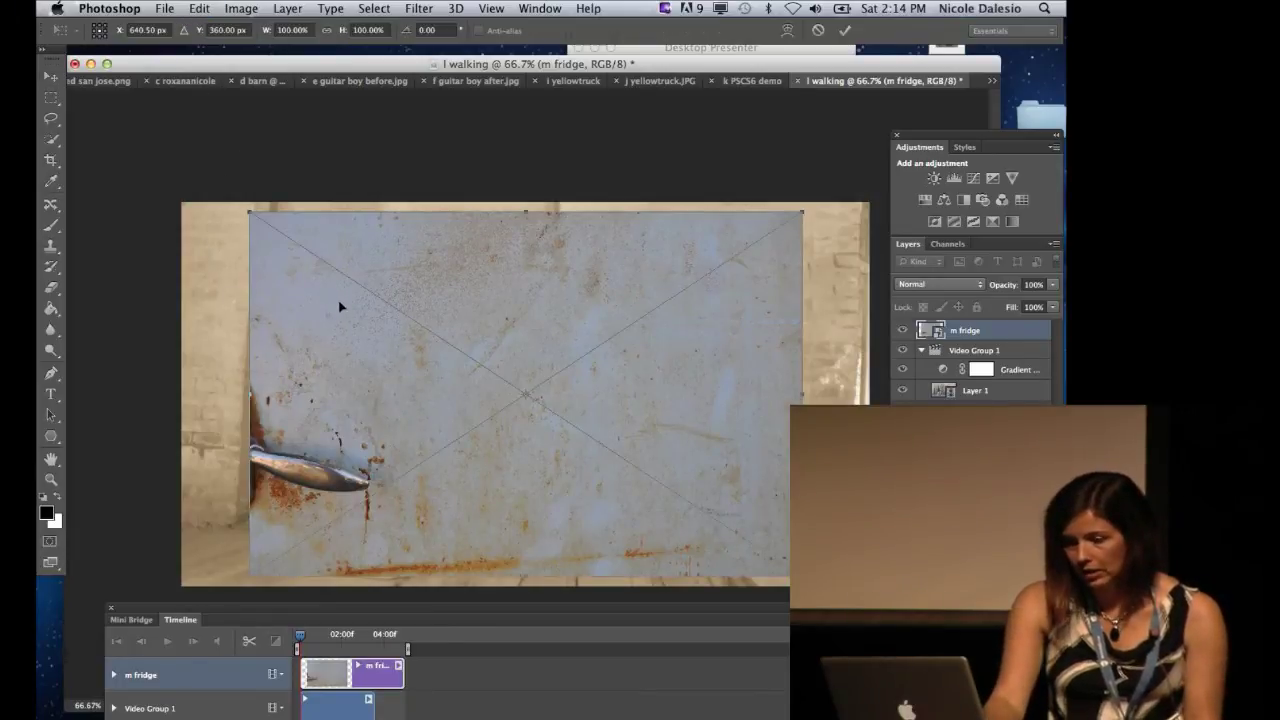
Scale the m fridge texture to about 136% width and position it over the whole frame.
{"action": "left_click", "coordinate": [203, 10]}
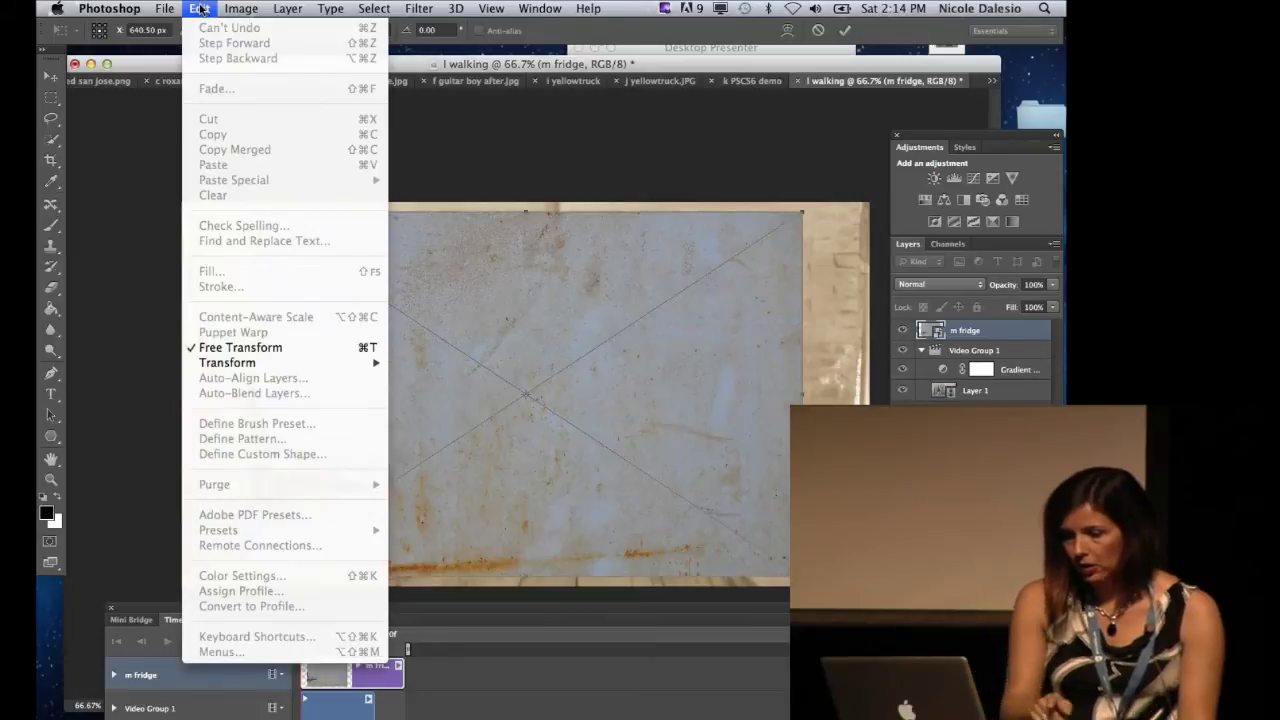
{"action": "left_click", "coordinate": [200, 9]}
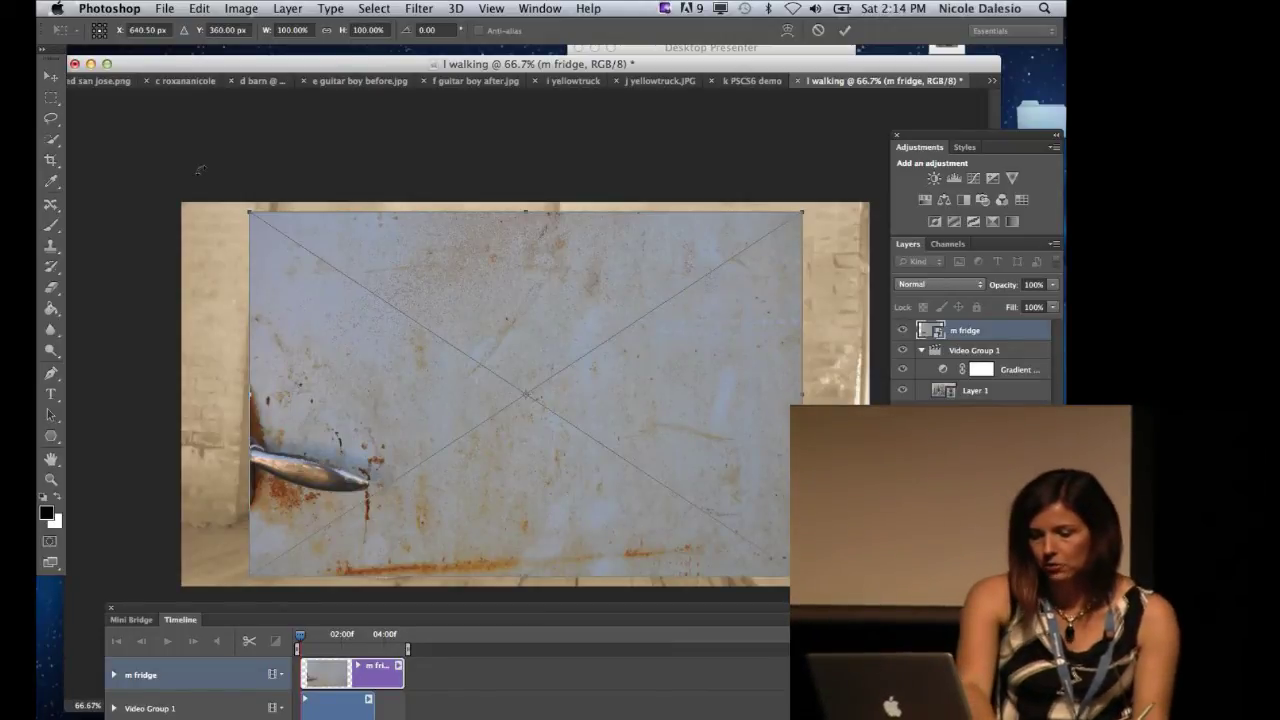
{"action": "left_click_drag", "start_coordinate": [250, 212], "coordinate": [283, 234]}
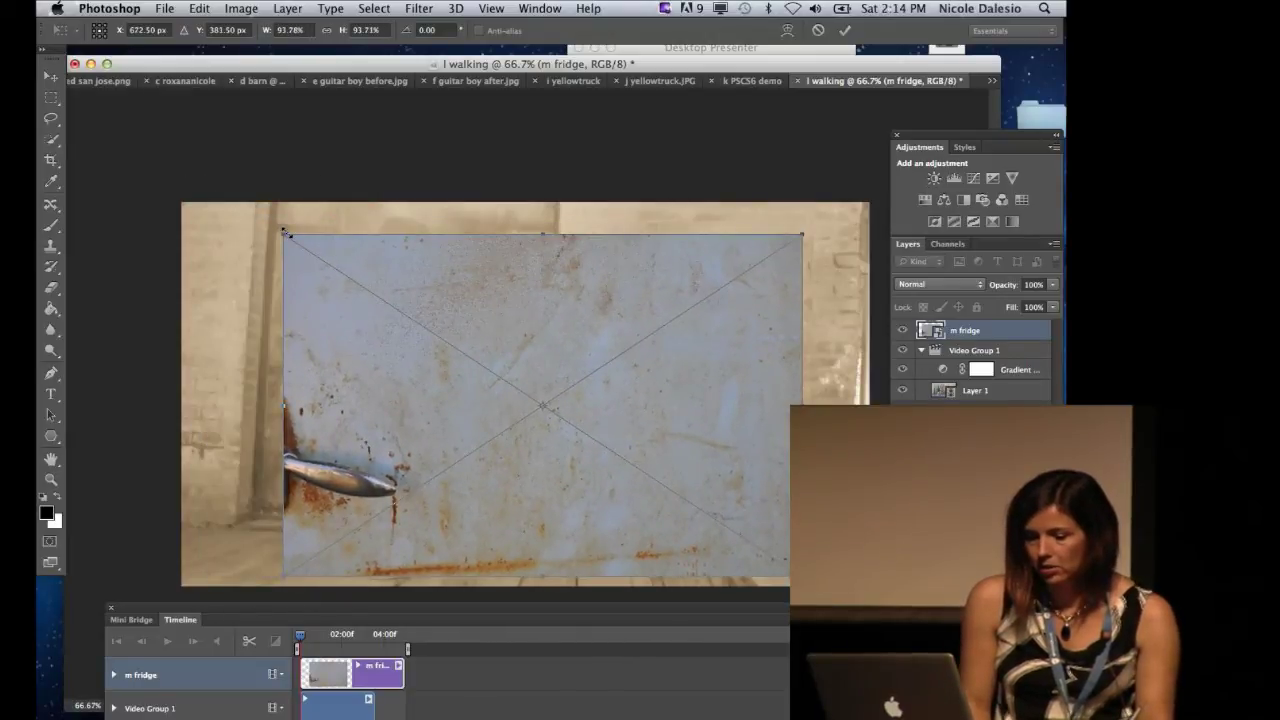
{"action": "left_click_drag", "start_coordinate": [280, 237], "coordinate": [171, 158]}
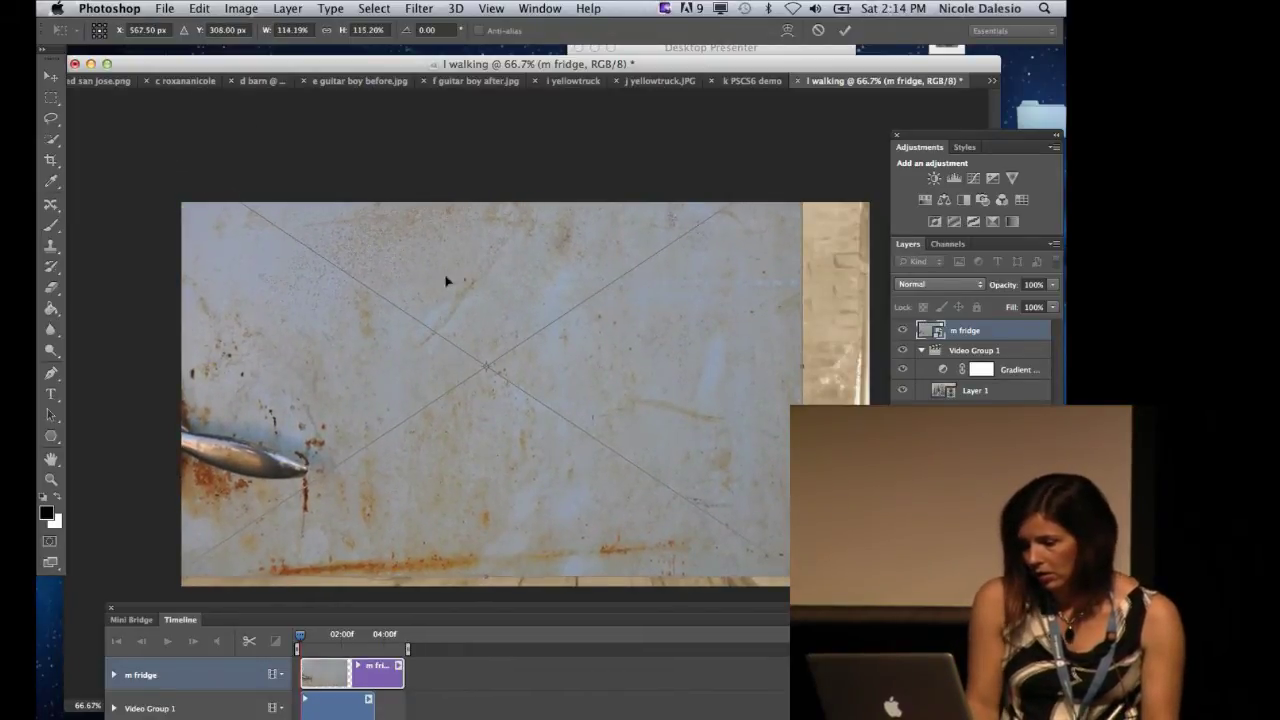
{"action": "left_click_drag", "start_coordinate": [709, 322], "coordinate": [816, 367]}
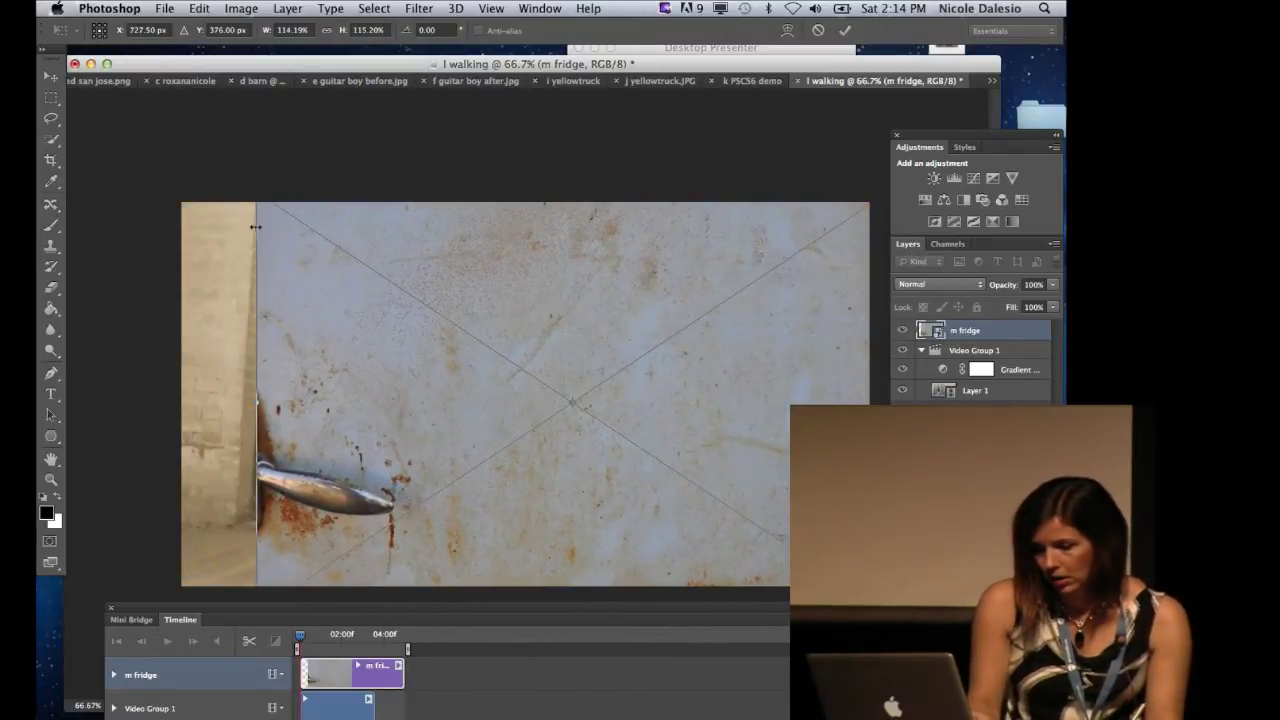
{"action": "left_click_drag", "start_coordinate": [256, 222], "coordinate": [132, 221]}
{"action": "mouse_move", "coordinate": [382, 284]}
{"action": "left_mouse_down"}
{"action": "mouse_move", "coordinate": [346, 280]}
{"action": "mouse_move", "coordinate": [368, 285]}
{"action": "left_mouse_up"}
{"action": "left_click", "coordinate": [843, 36]}
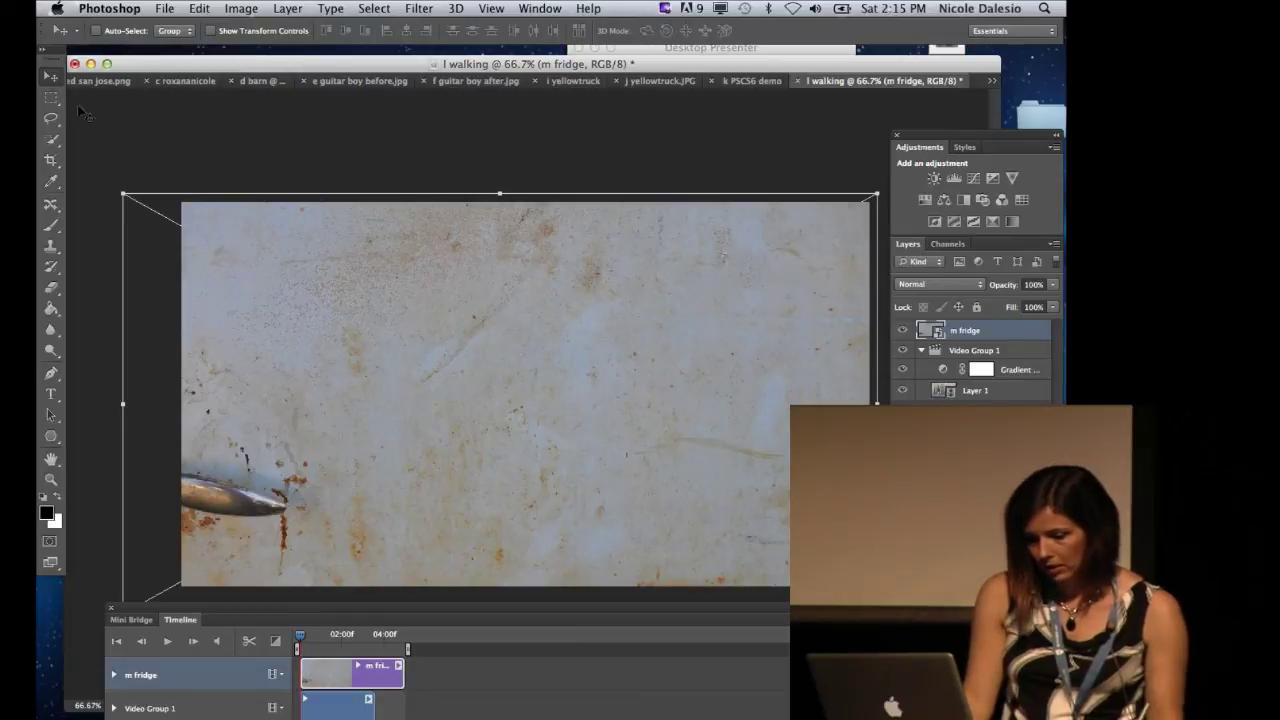
{"action": "mouse_move", "coordinate": [280, 598]}
{"action": "left_mouse_down"}
{"action": "mouse_move", "coordinate": [257, 608]}
{"action": "mouse_move", "coordinate": [260, 474]}
{"action": "mouse_move", "coordinate": [279, 614]}
{"action": "left_mouse_up"}
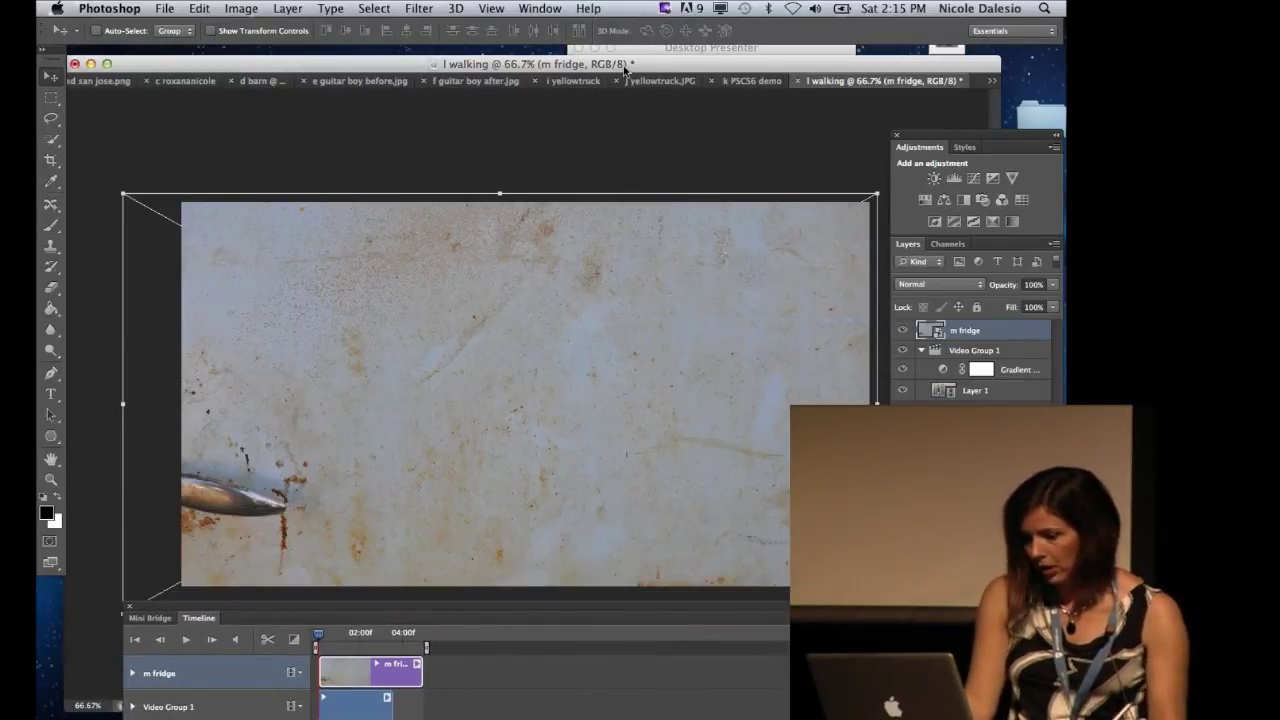
Set the m fridge layer's blend mode to Multiply.
{"action": "left_click", "coordinate": [913, 284]}
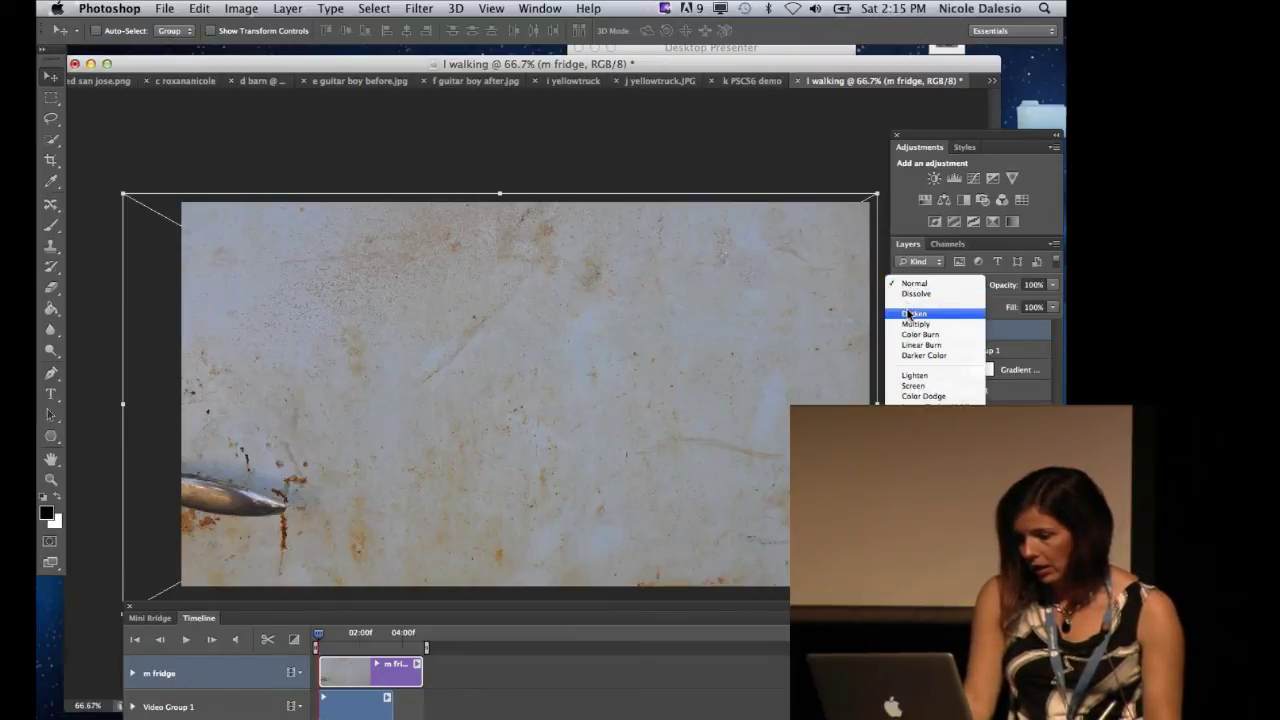
{"action": "left_click", "coordinate": [914, 284]}
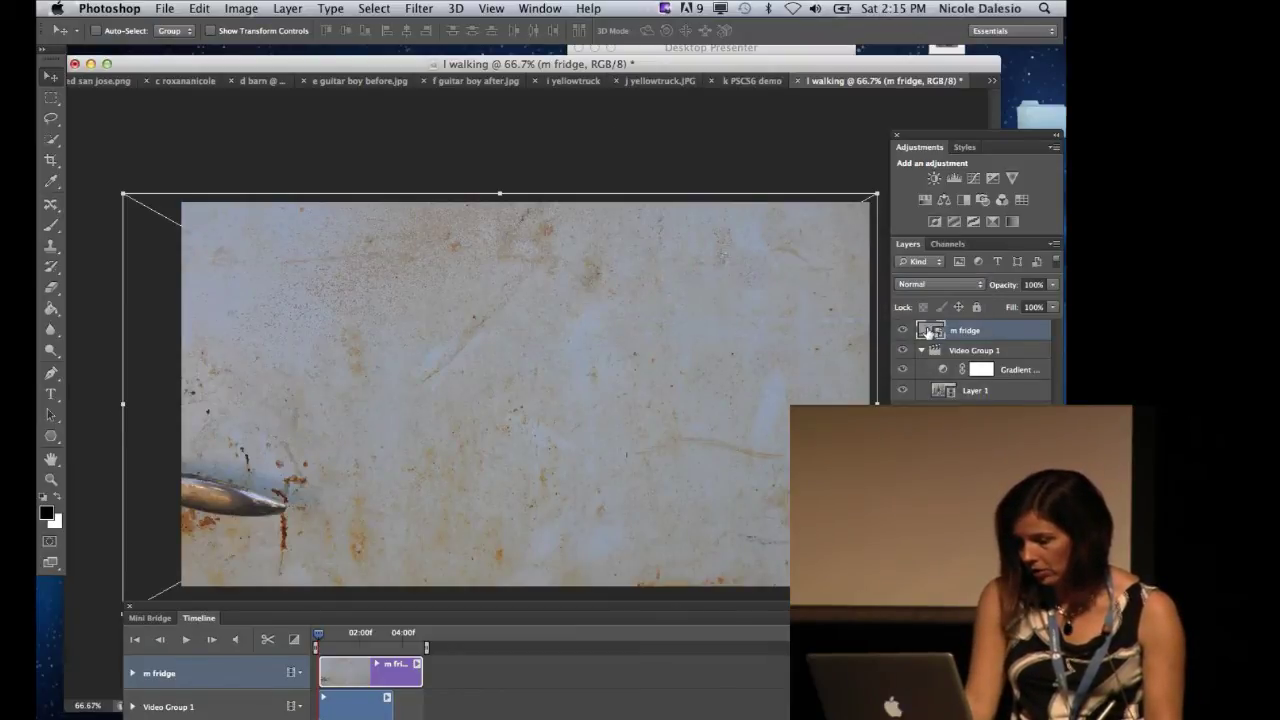
{"action": "left_click", "coordinate": [912, 286]}
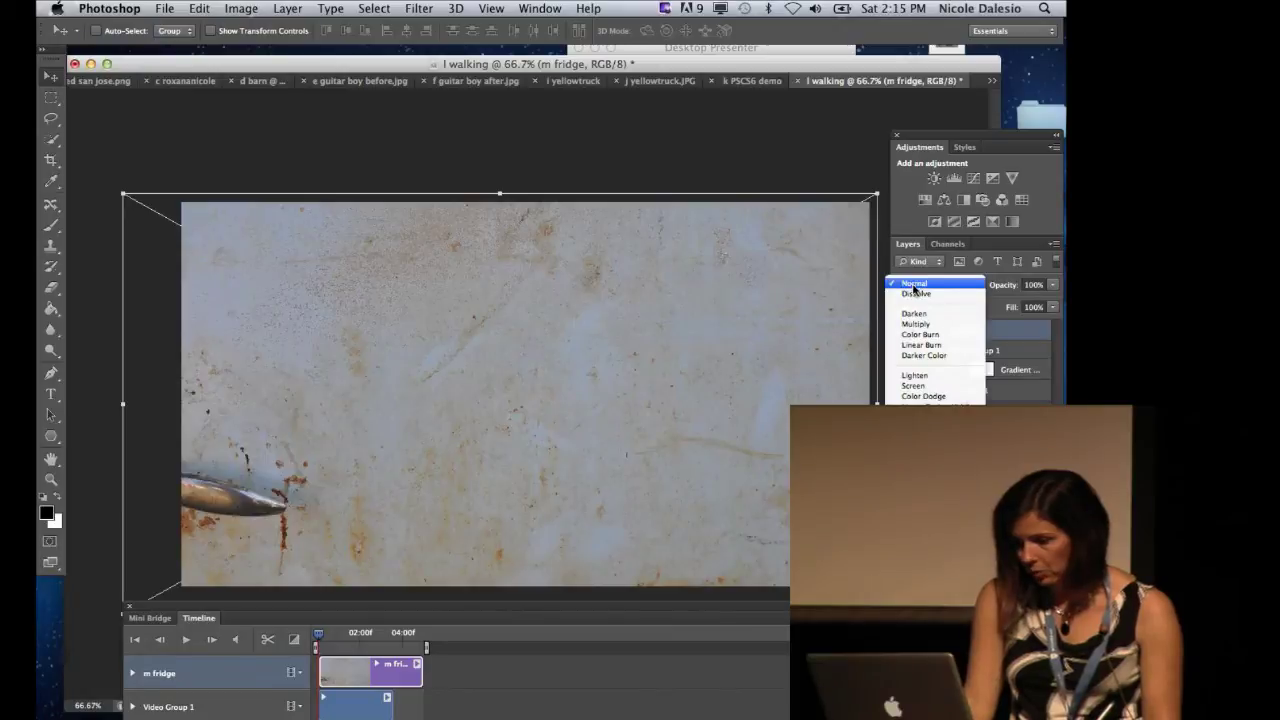
{"action": "left_click", "coordinate": [914, 287]}
{"action": "left_click", "coordinate": [916, 288]}
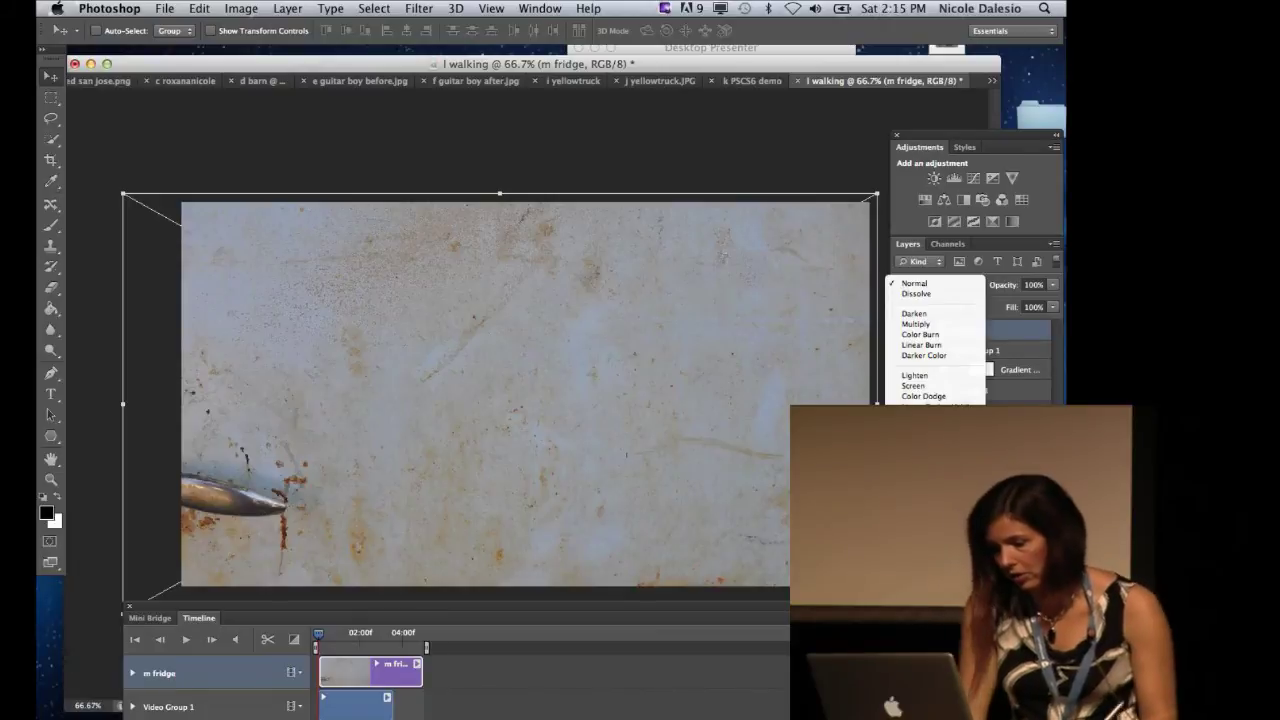
{"action": "left_click", "coordinate": [915, 325]}
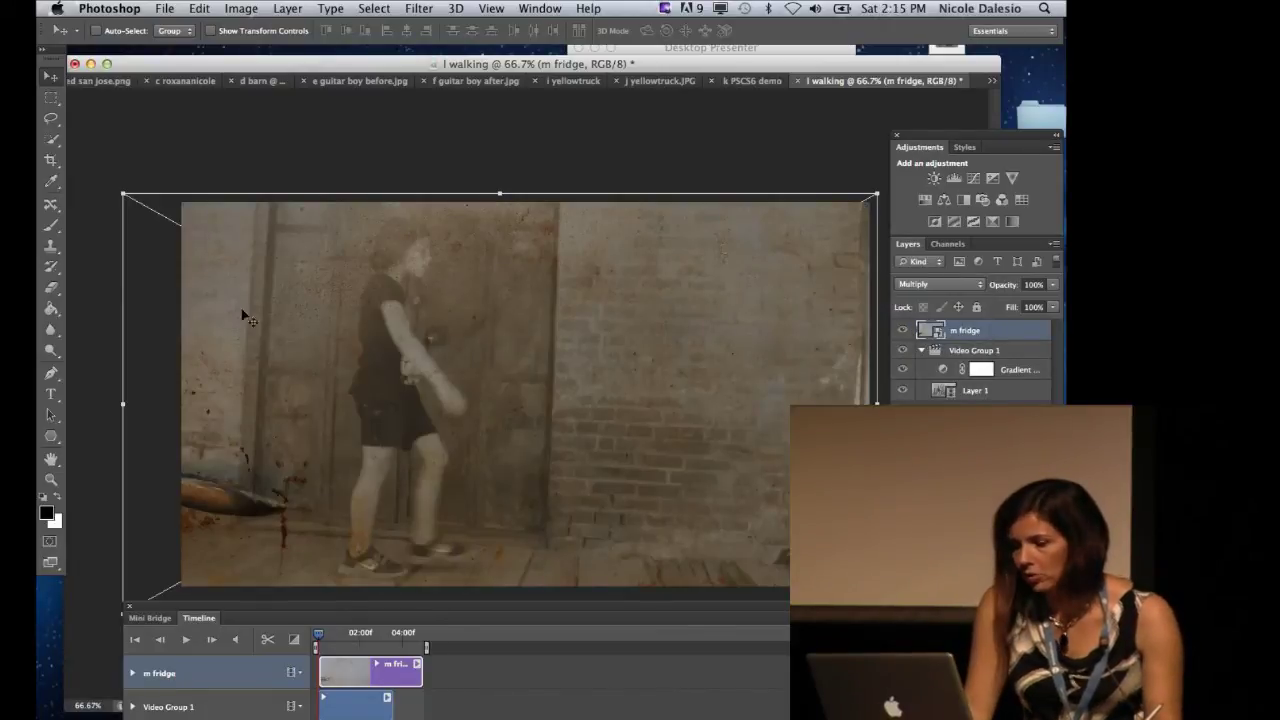
Scrub and play the timeline to check the rusty texture over the walking clip.
{"action": "left_click_drag", "start_coordinate": [180, 80], "coordinate": [208, 69]}
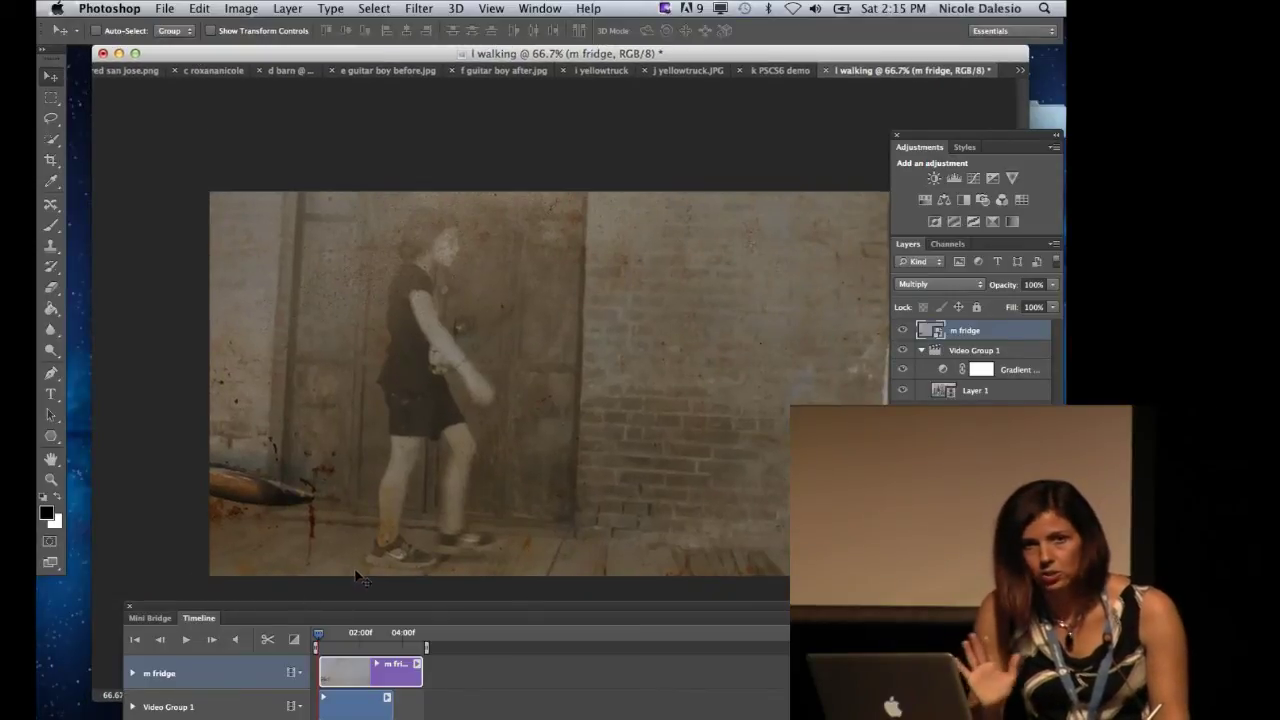
{"action": "mouse_move", "coordinate": [318, 636]}
{"action": "left_mouse_down"}
{"action": "mouse_move", "coordinate": [336, 637]}
{"action": "mouse_move", "coordinate": [321, 678]}
{"action": "mouse_move", "coordinate": [341, 641]}
{"action": "mouse_move", "coordinate": [318, 641]}
{"action": "left_mouse_up"}
{"action": "left_click", "coordinate": [356, 708]}
{"action": "left_click", "coordinate": [186, 639]}
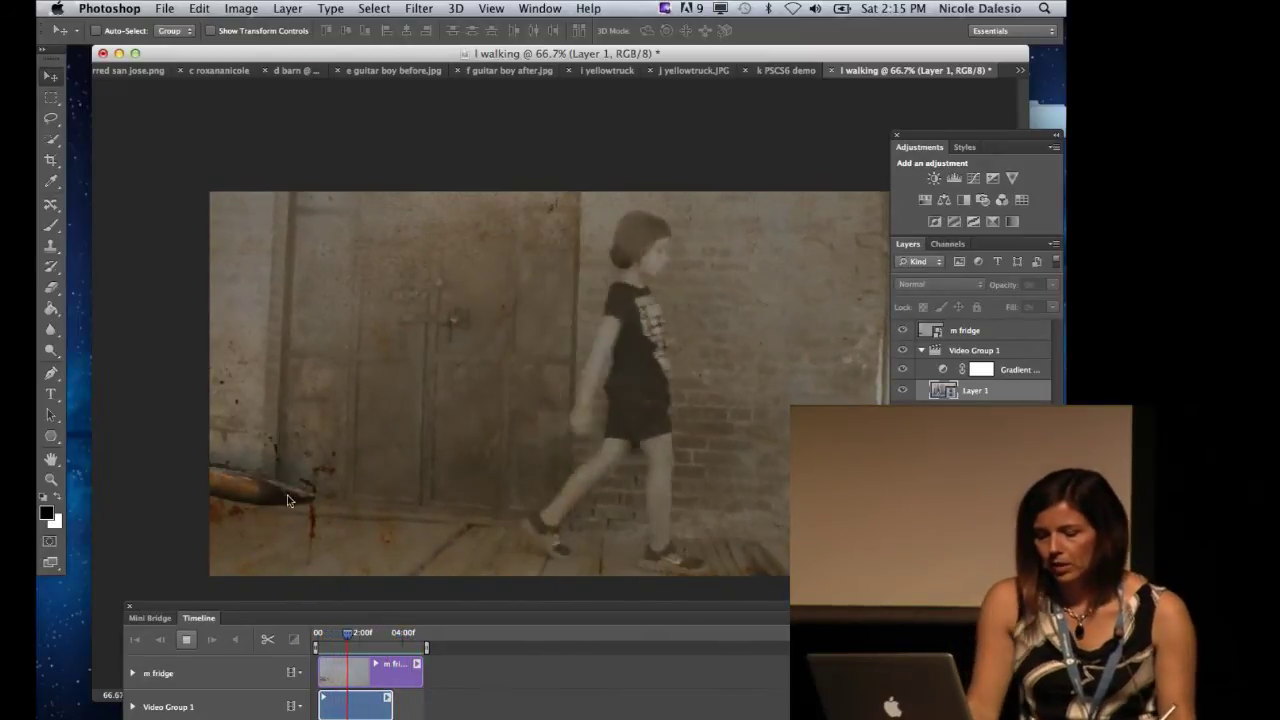
Split the walking clip at the playhead around one second and trim the second clip's start.
{"action": "key", "text": "space"}
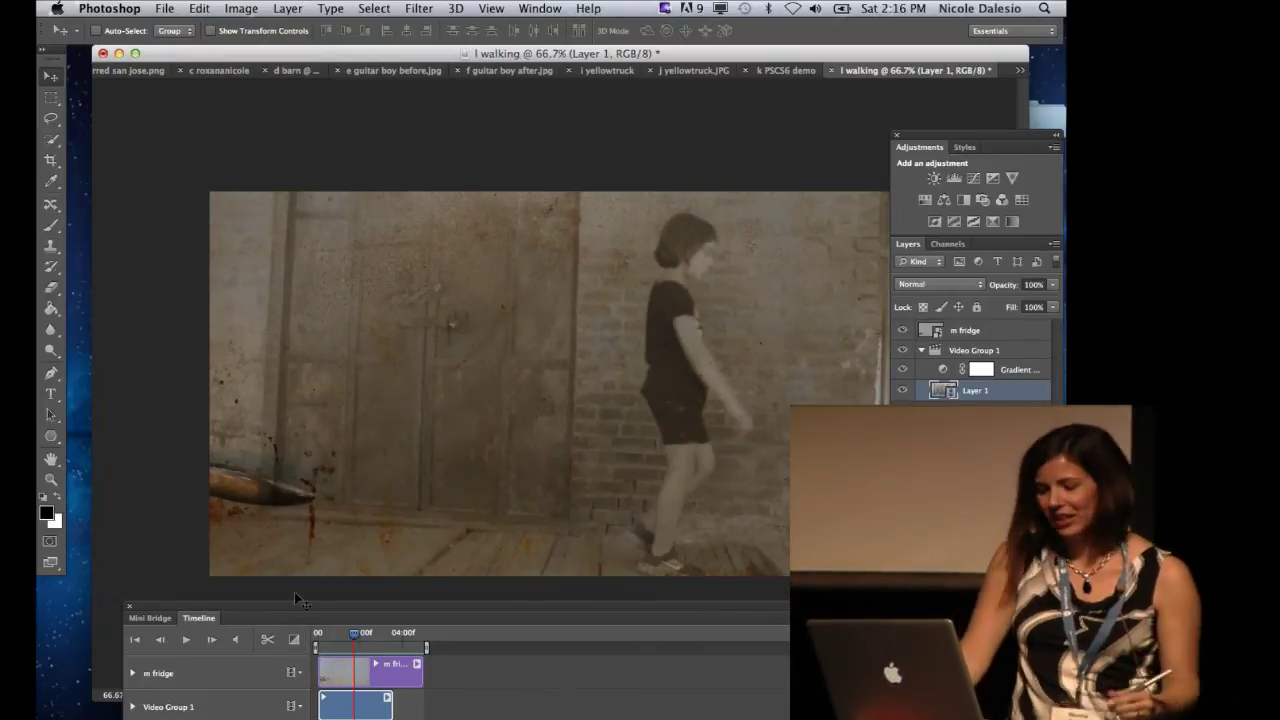
{"action": "left_click_drag", "start_coordinate": [308, 618], "coordinate": [289, 518]}
{"action": "left_click_drag", "start_coordinate": [372, 517], "coordinate": [290, 556]}
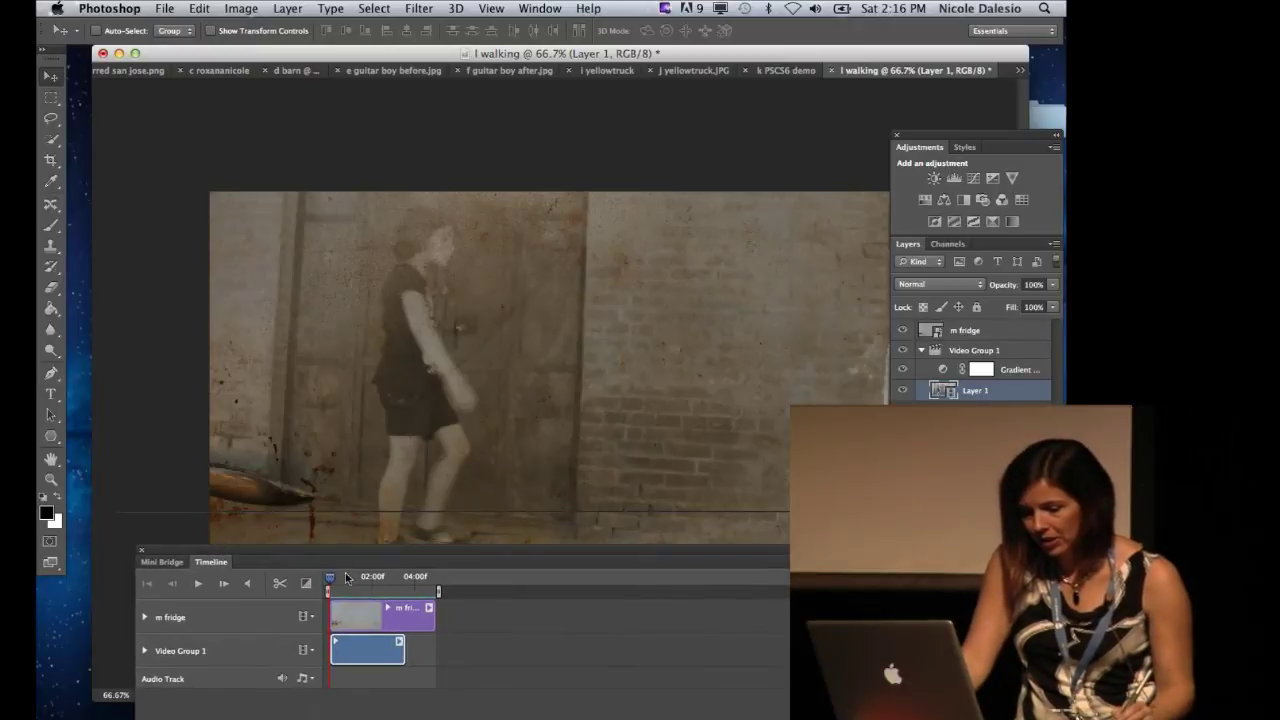
{"action": "key", "text": "space"}
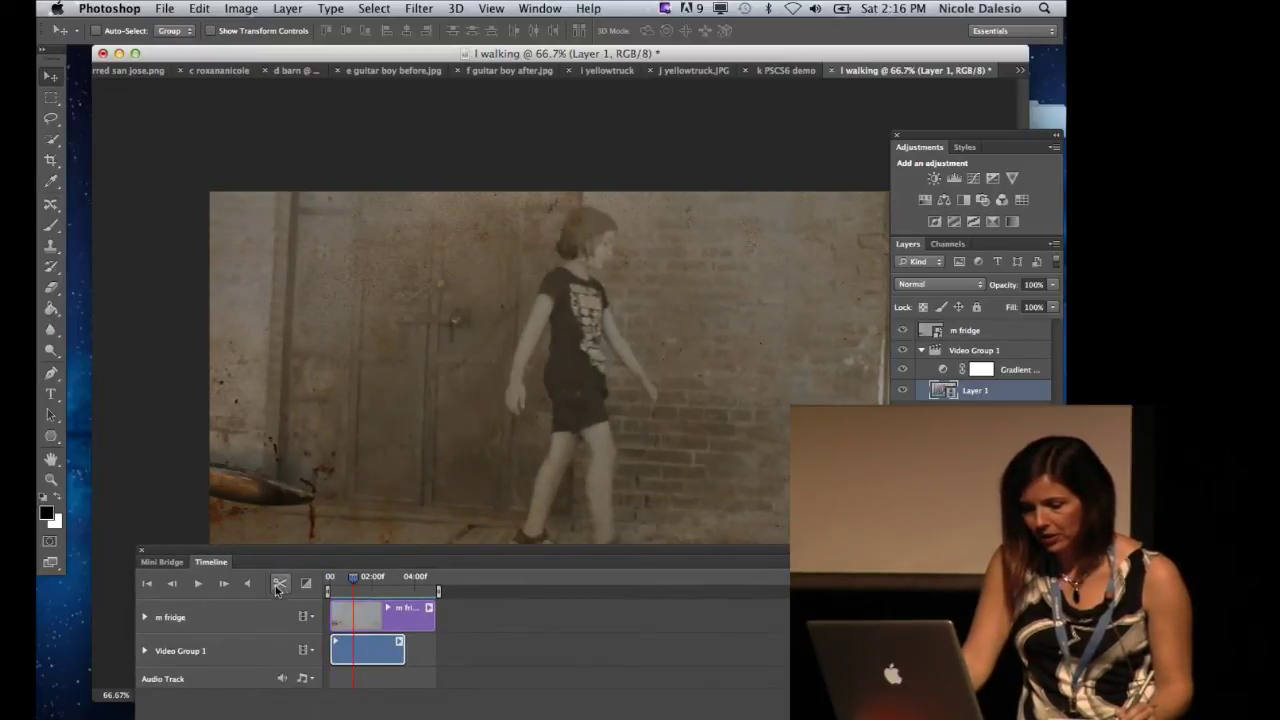
{"action": "left_click", "coordinate": [281, 588]}
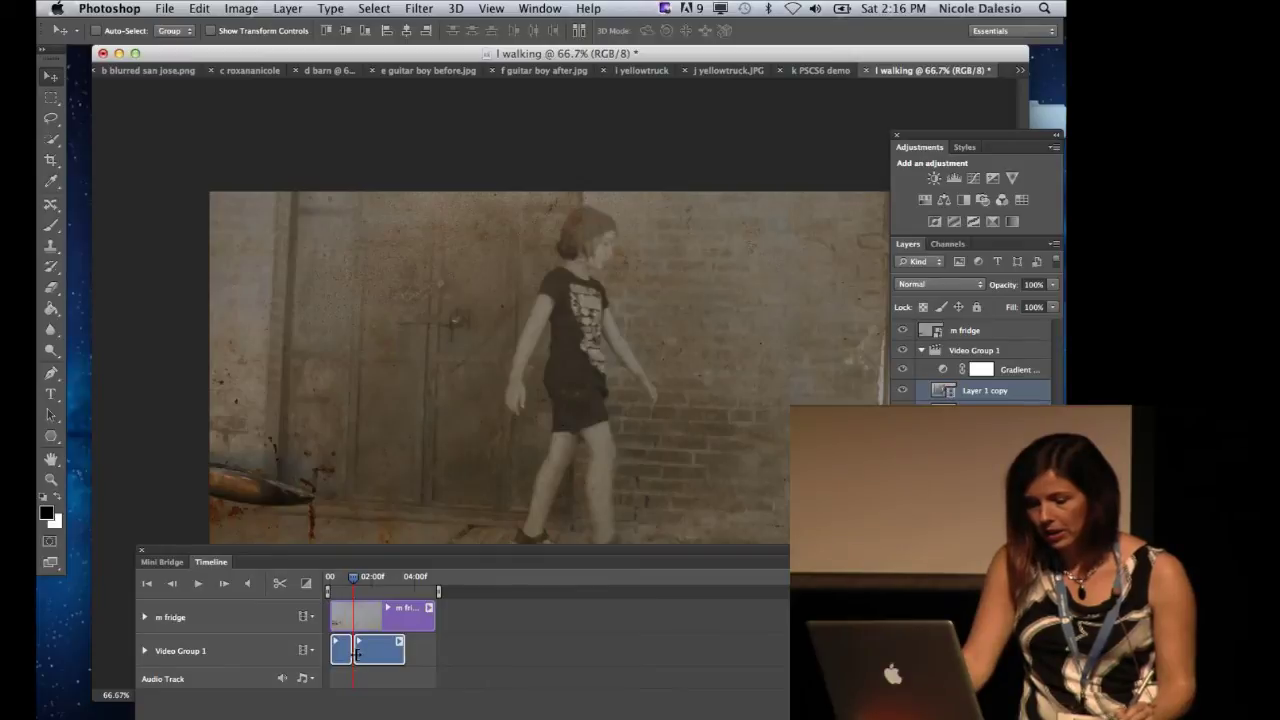
{"action": "left_click_drag", "start_coordinate": [356, 652], "coordinate": [381, 652]}
Play back and scrub the edited timeline to review the split clips.
{"action": "key", "text": "space"}
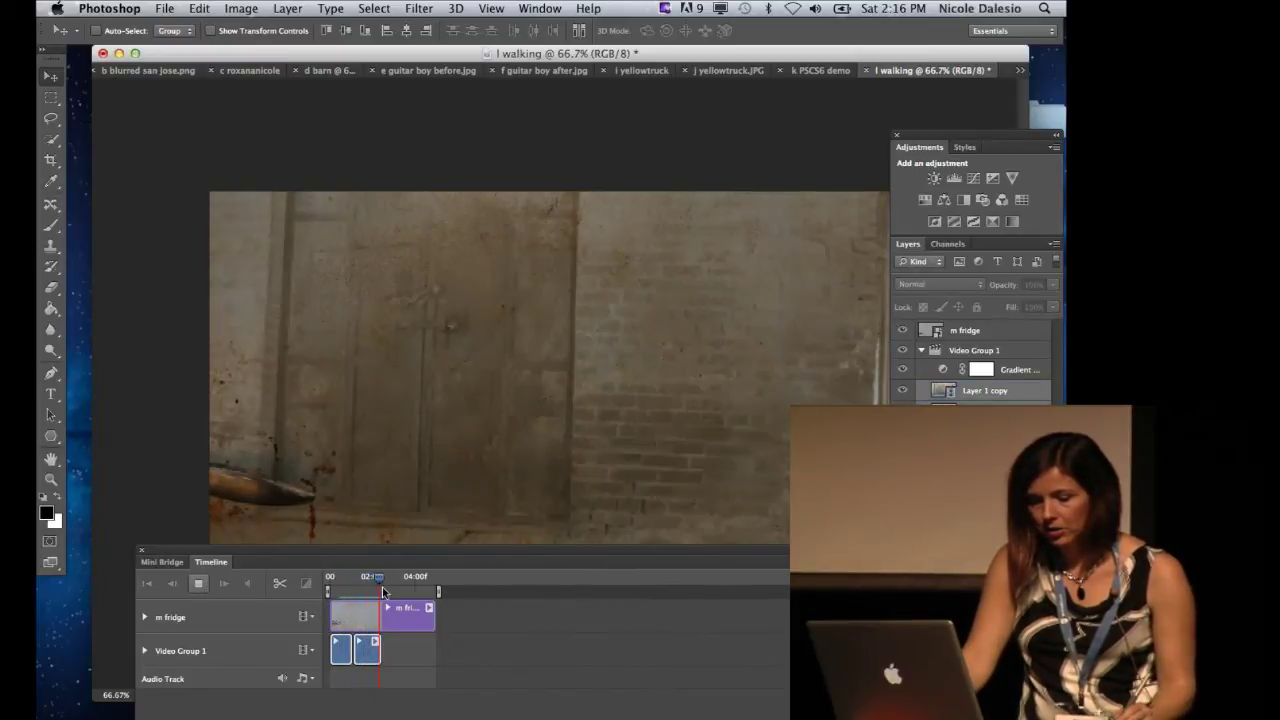
{"action": "left_click_drag", "start_coordinate": [375, 578], "coordinate": [329, 586]}
{"action": "left_click", "coordinate": [197, 584]}
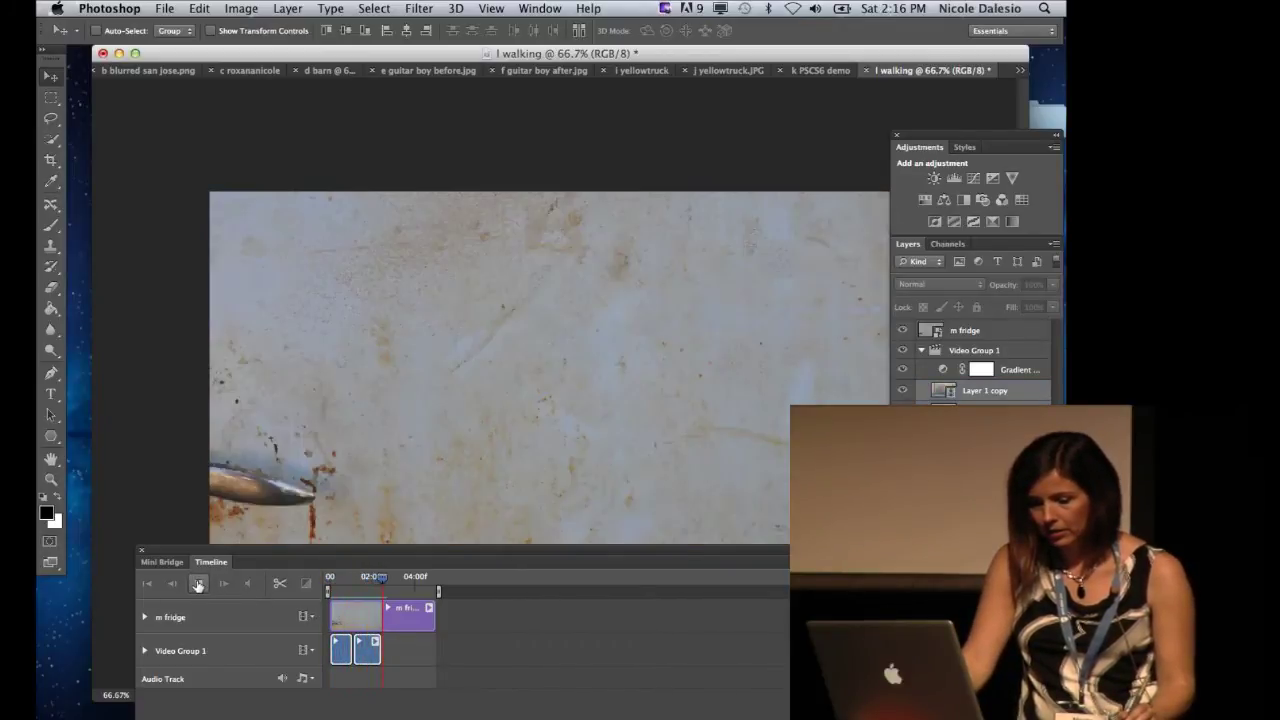
{"action": "left_click", "coordinate": [198, 584]}
{"action": "left_click_drag", "start_coordinate": [393, 587], "coordinate": [200, 588]}
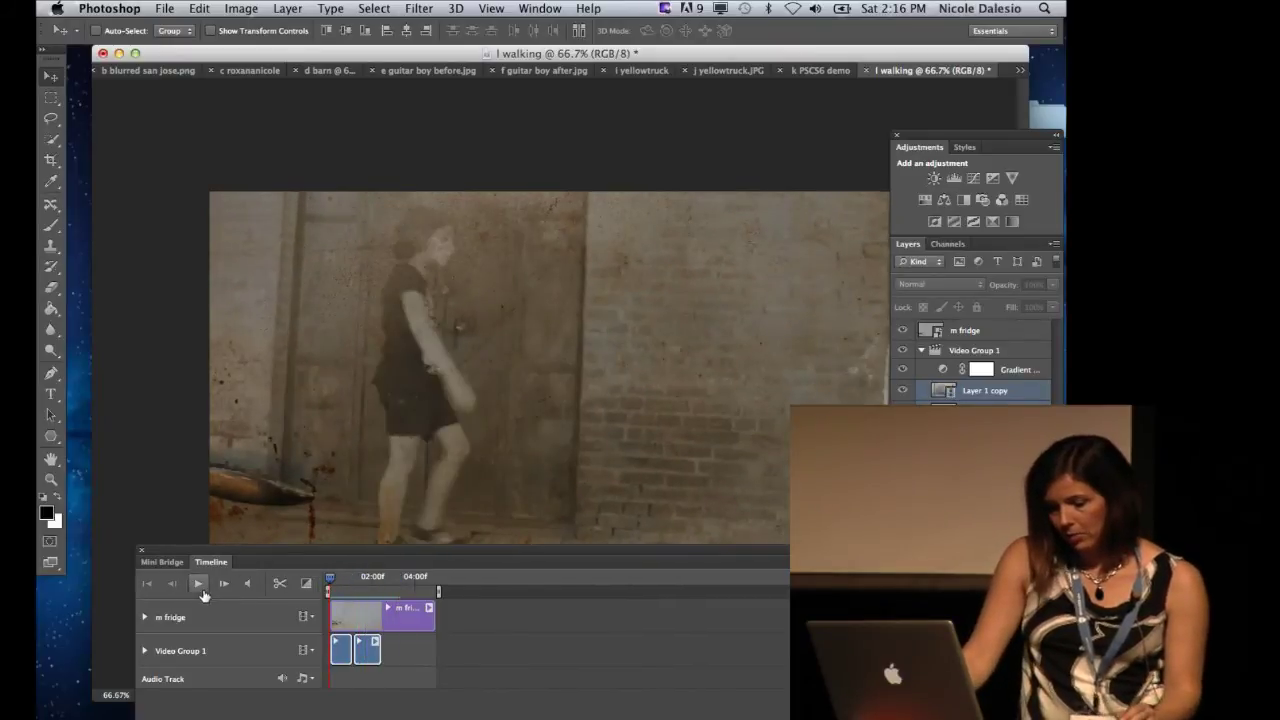
{"action": "mouse_move", "coordinate": [273, 553]}
{"action": "left_mouse_down"}
{"action": "mouse_move", "coordinate": [290, 582]}
{"action": "mouse_move", "coordinate": [278, 602]}
{"action": "mouse_move", "coordinate": [258, 573]}
{"action": "left_mouse_up"}
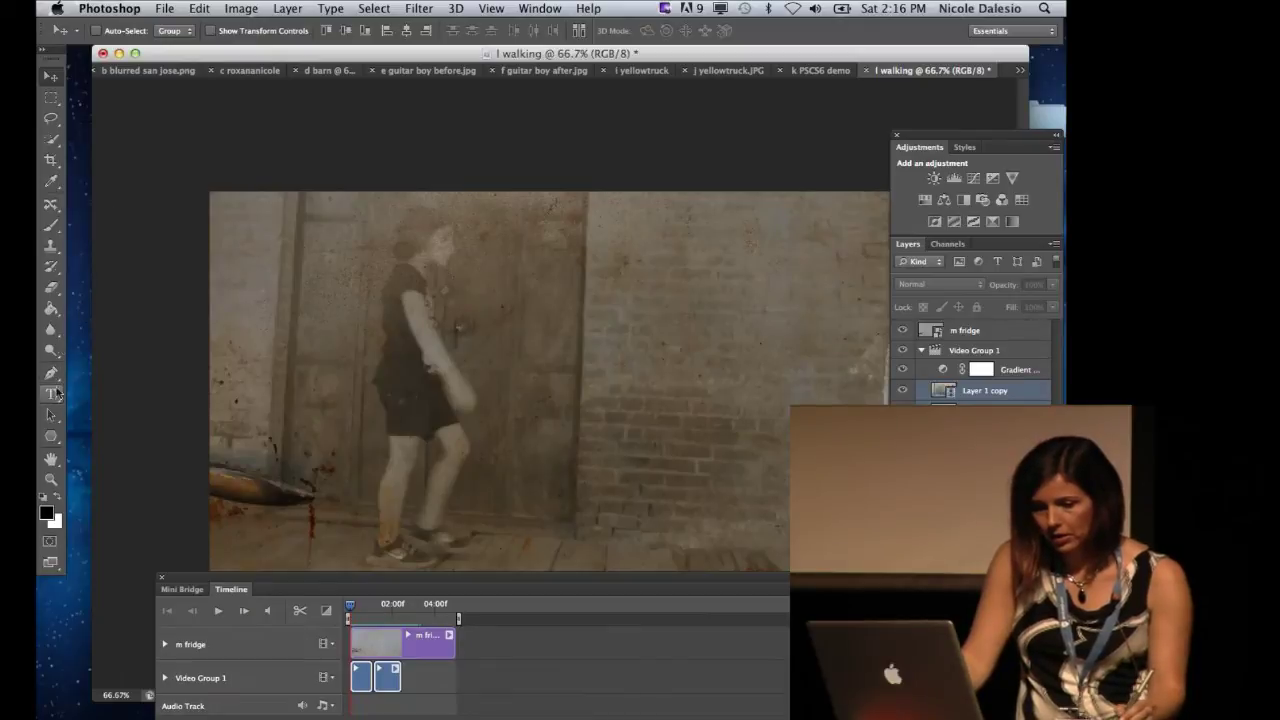
Pick the Brush tool and add a new empty Layer 2 above m fridge.
{"action": "left_click", "coordinate": [53, 227]}
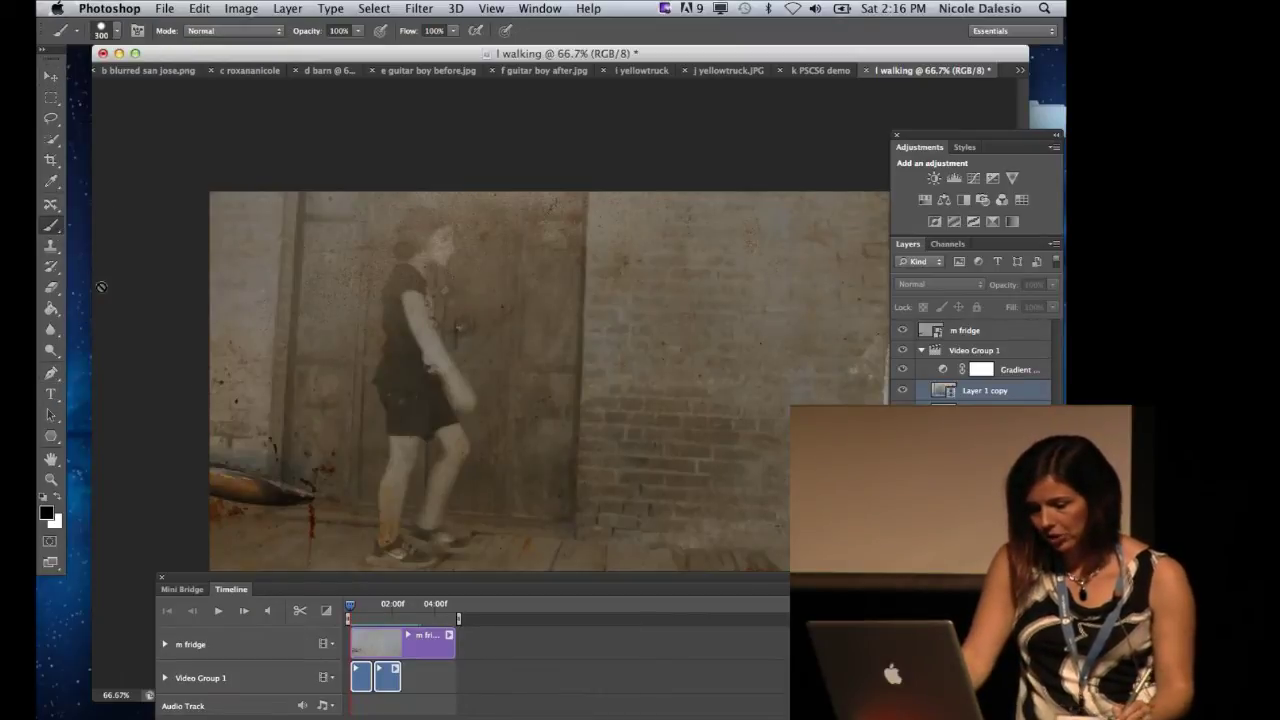
{"action": "key", "text": "space"}
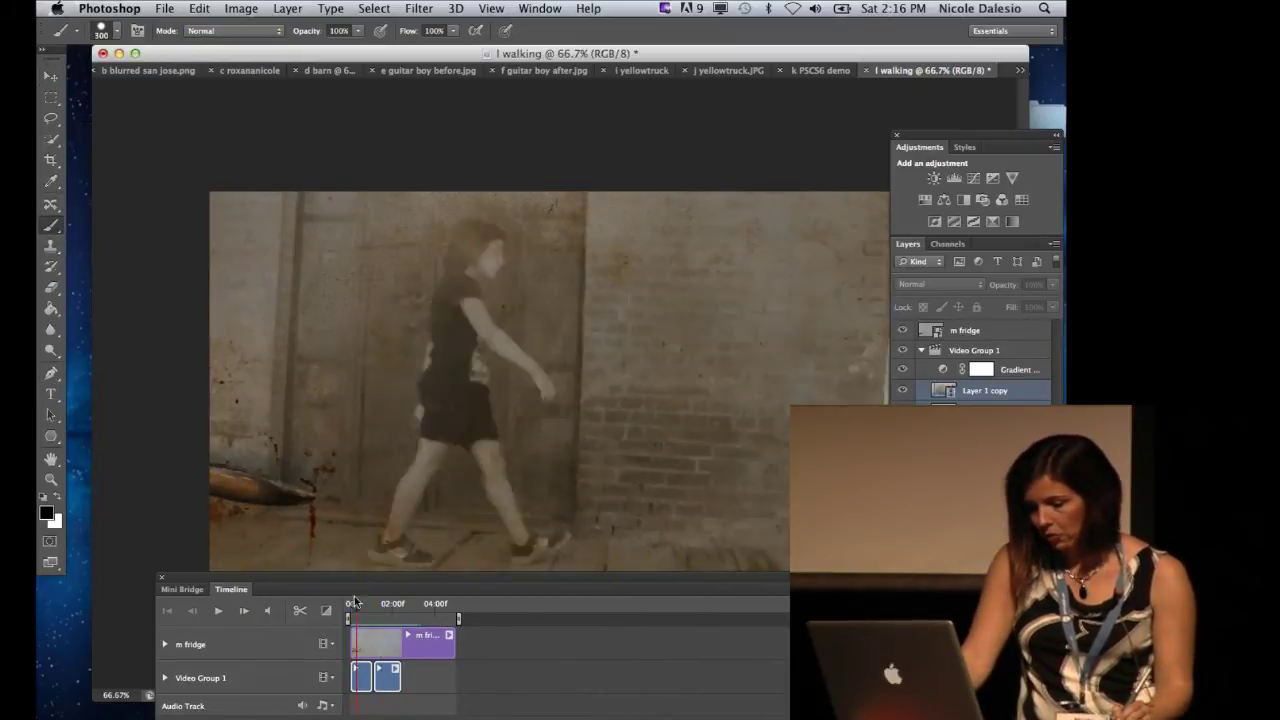
{"action": "key", "text": "space"}
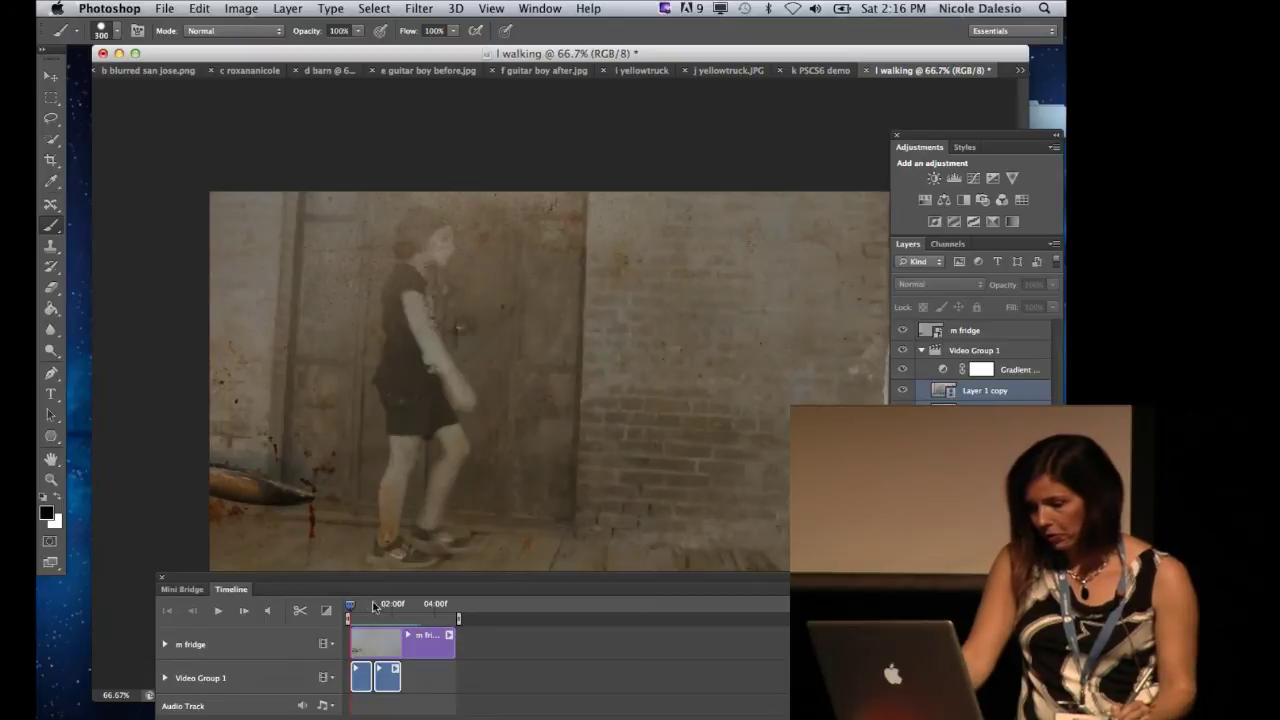
{"action": "left_click", "coordinate": [979, 396]}
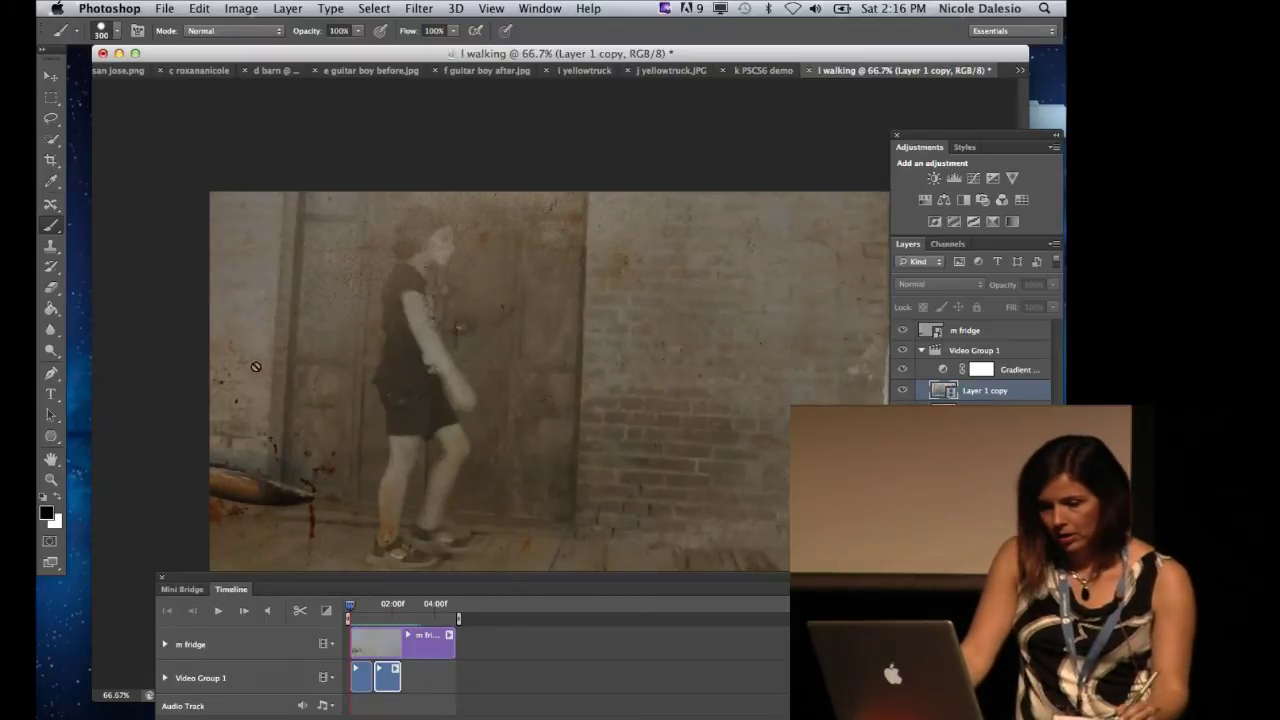
{"action": "left_click", "coordinate": [53, 230]}
{"action": "left_click", "coordinate": [72, 238]}
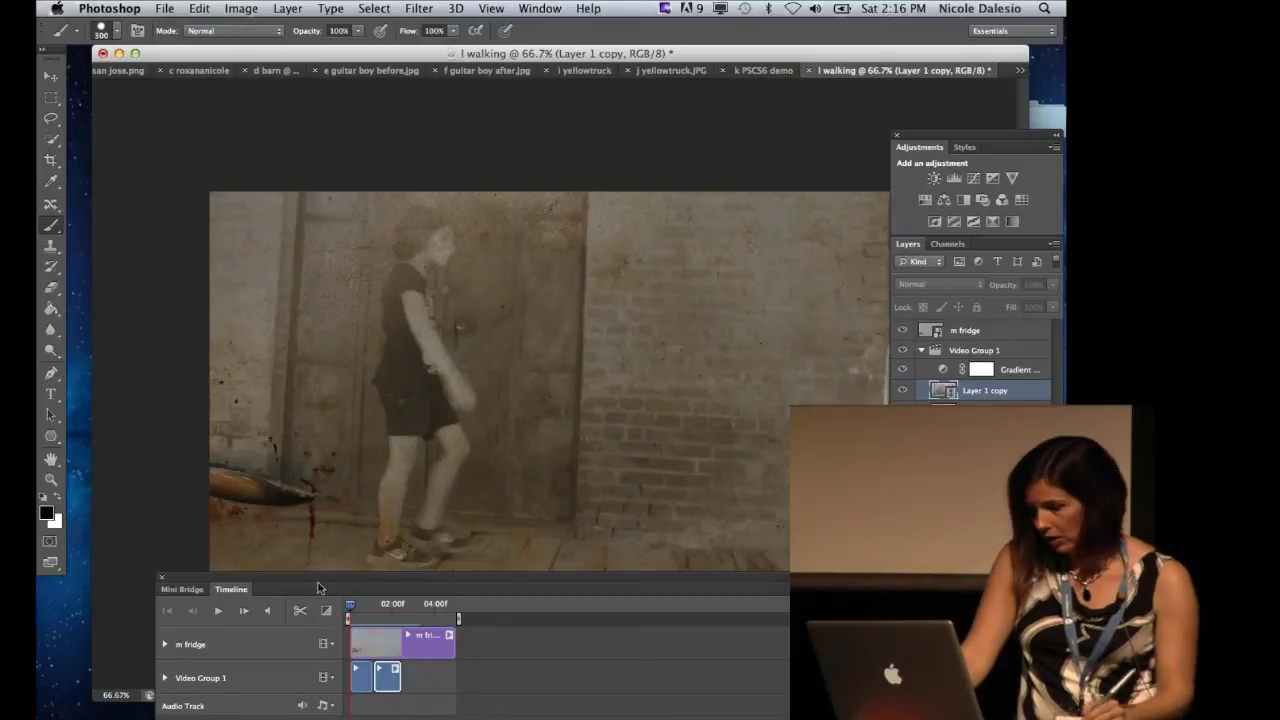
{"action": "left_click", "coordinate": [983, 332]}
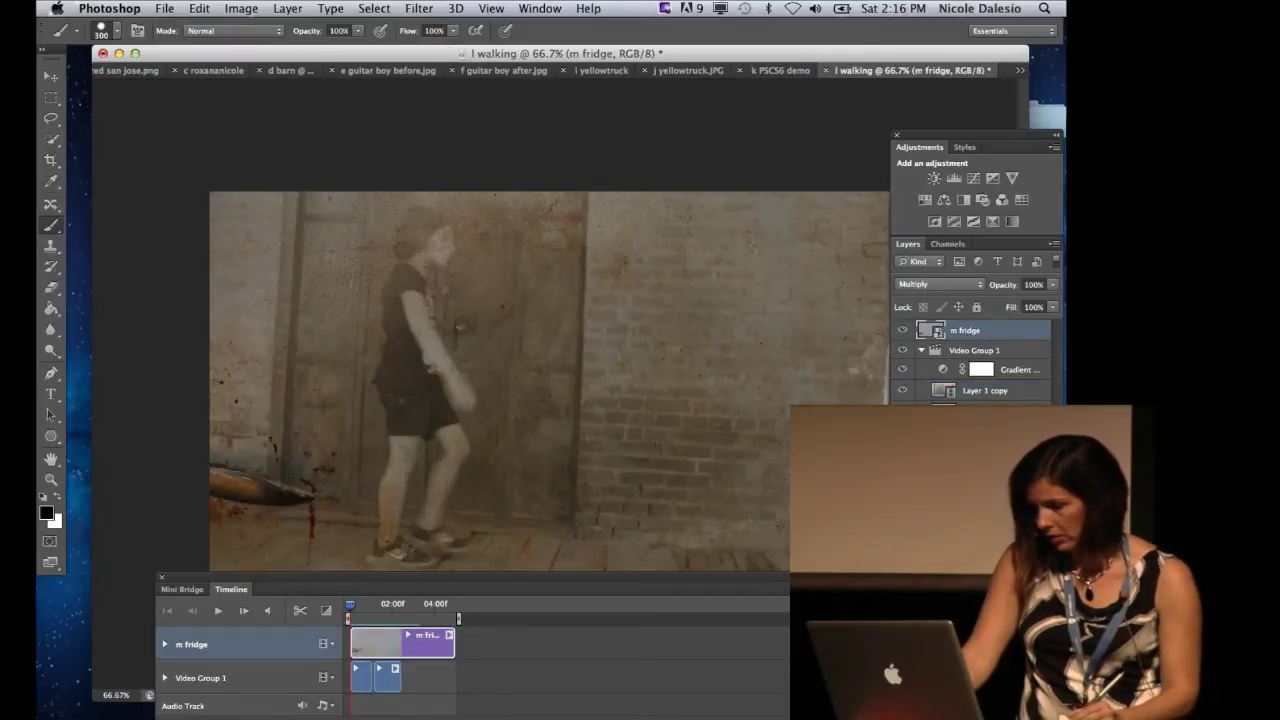
{"action": "key", "text": "super+alt+shift+n"}
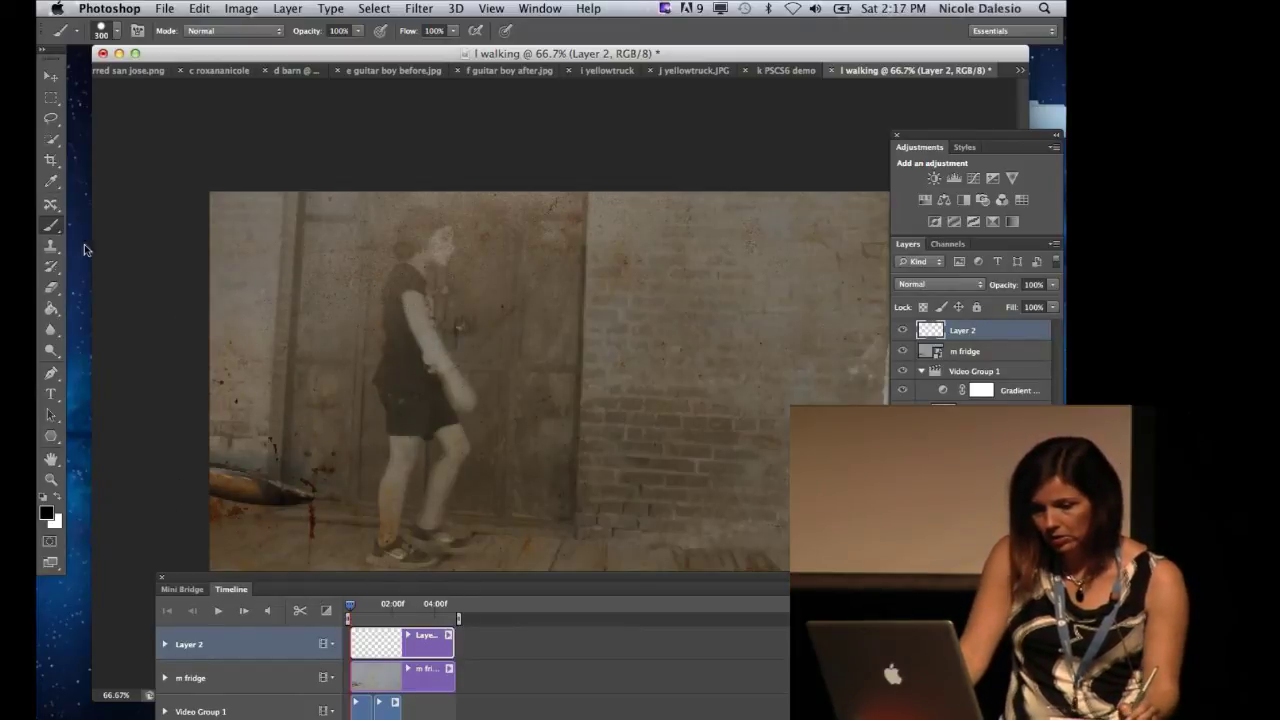
Type the title 'GOLD COUNTRY' in the 4990810 font on the canvas.
{"action": "left_click_drag", "start_coordinate": [51, 393], "coordinate": [72, 391]}
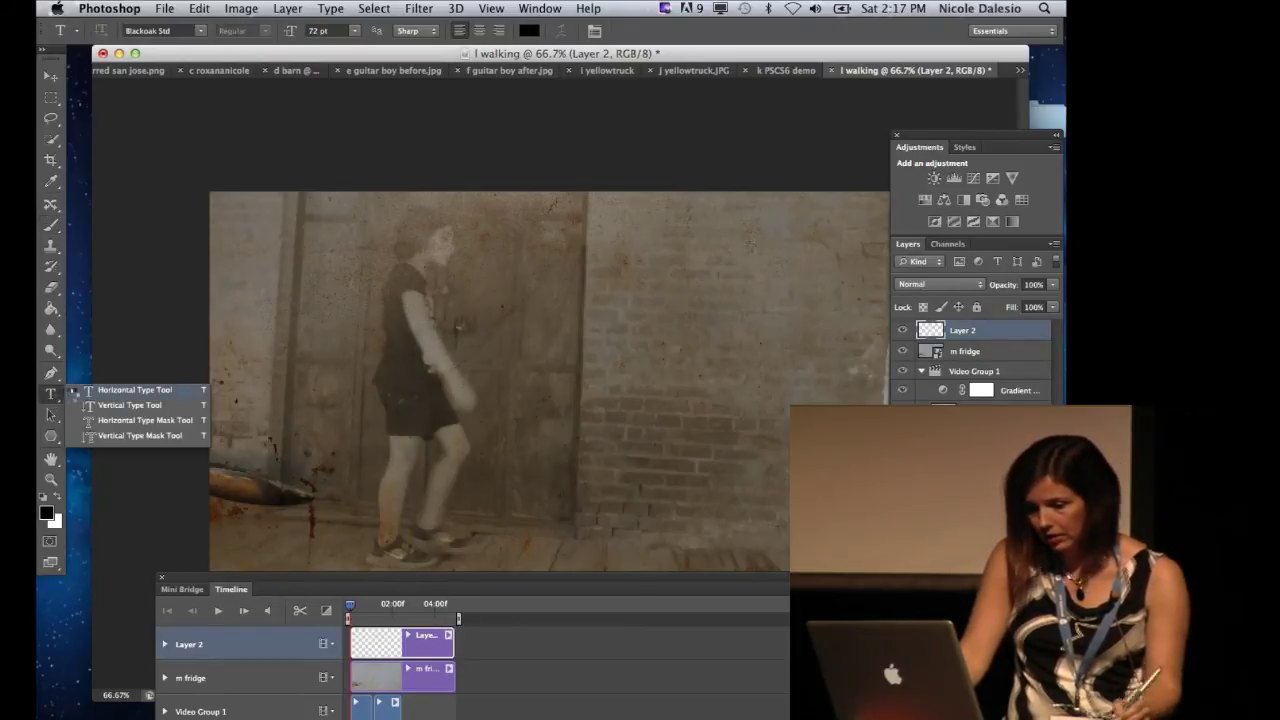
{"action": "left_click", "coordinate": [80, 390]}
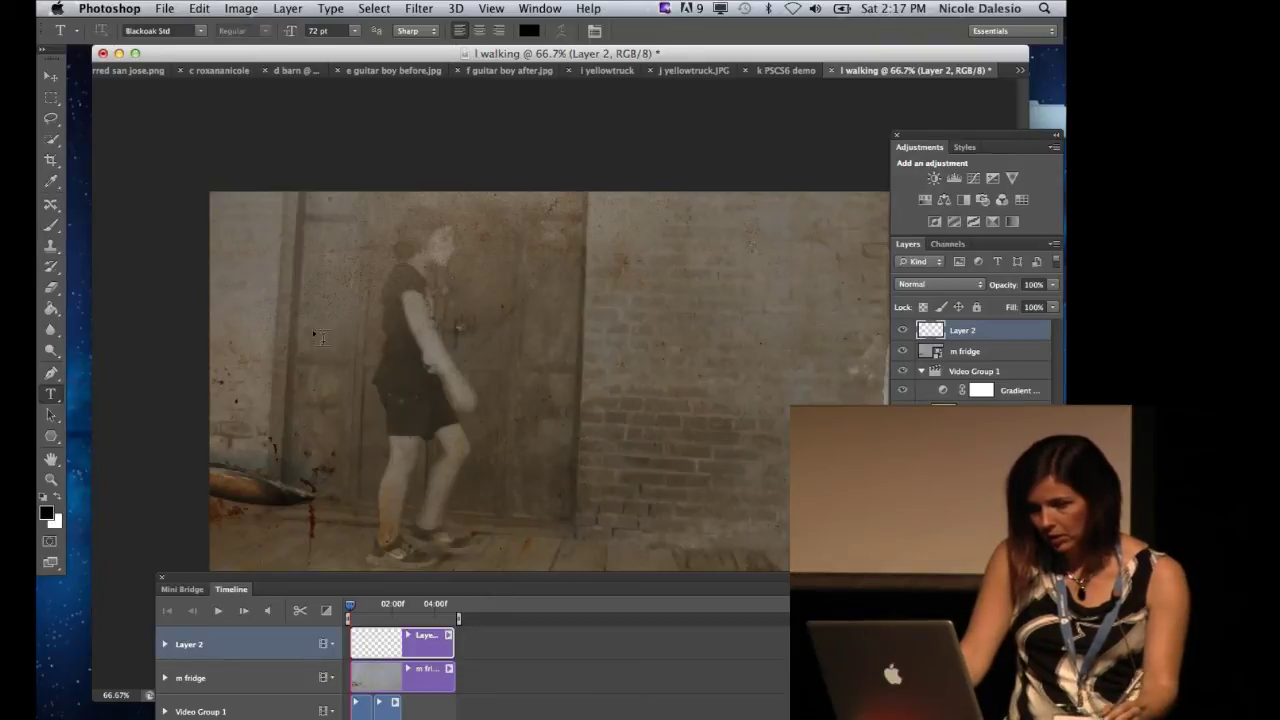
{"action": "left_click", "coordinate": [201, 30]}
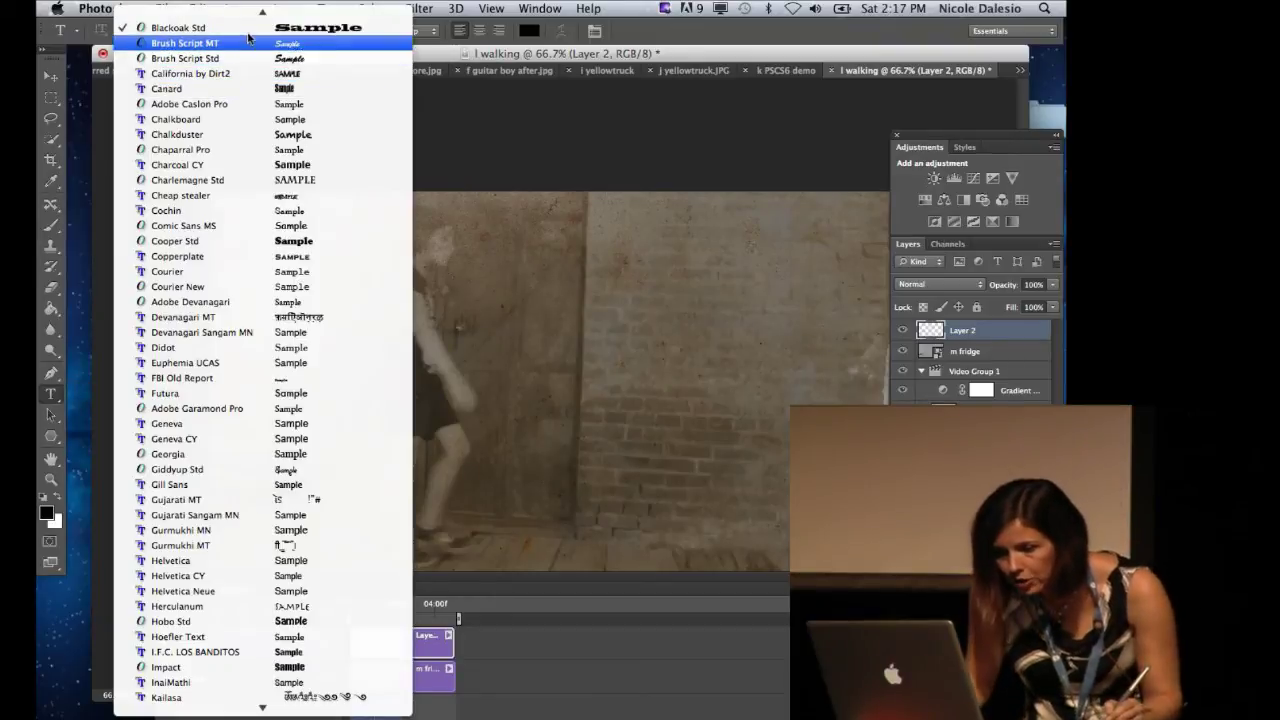
{"action": "scroll", "coordinate": [280, 150], "scroll_direction": "up", "scroll_amount": 1}
{"action": "scroll", "coordinate": [260, 120], "scroll_direction": "up", "scroll_amount": 5}
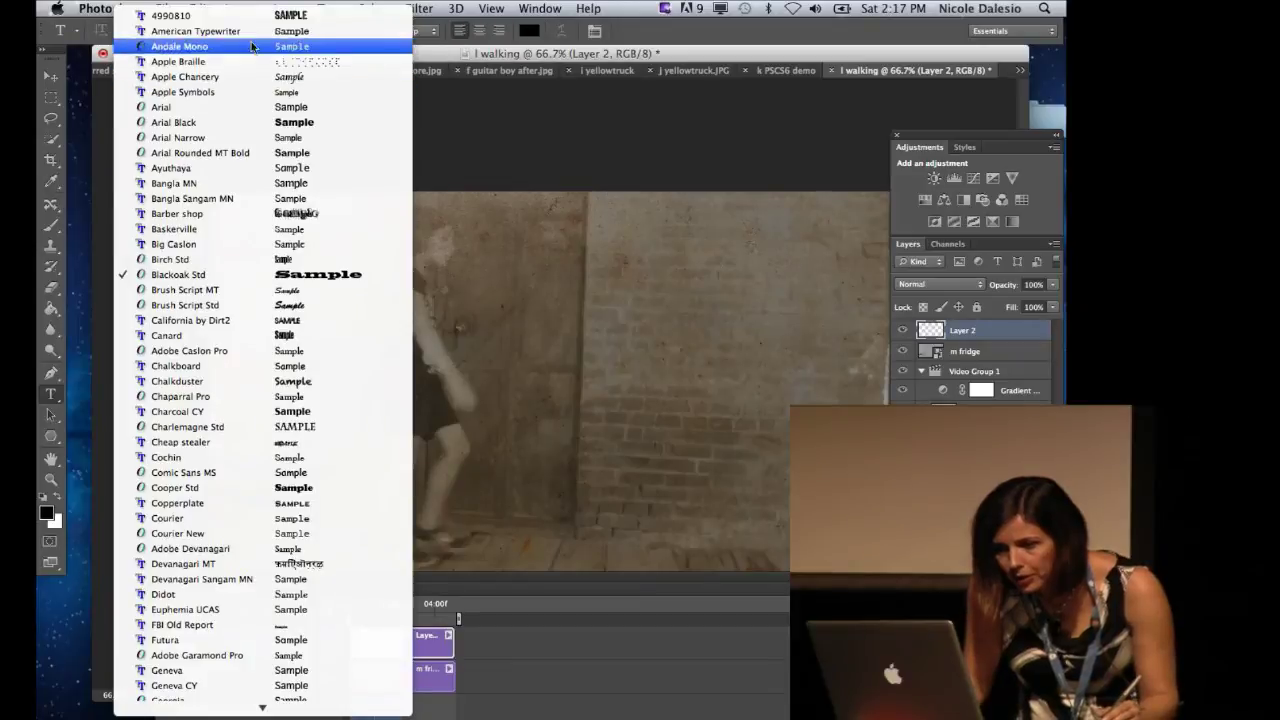
{"action": "left_click", "coordinate": [205, 15]}
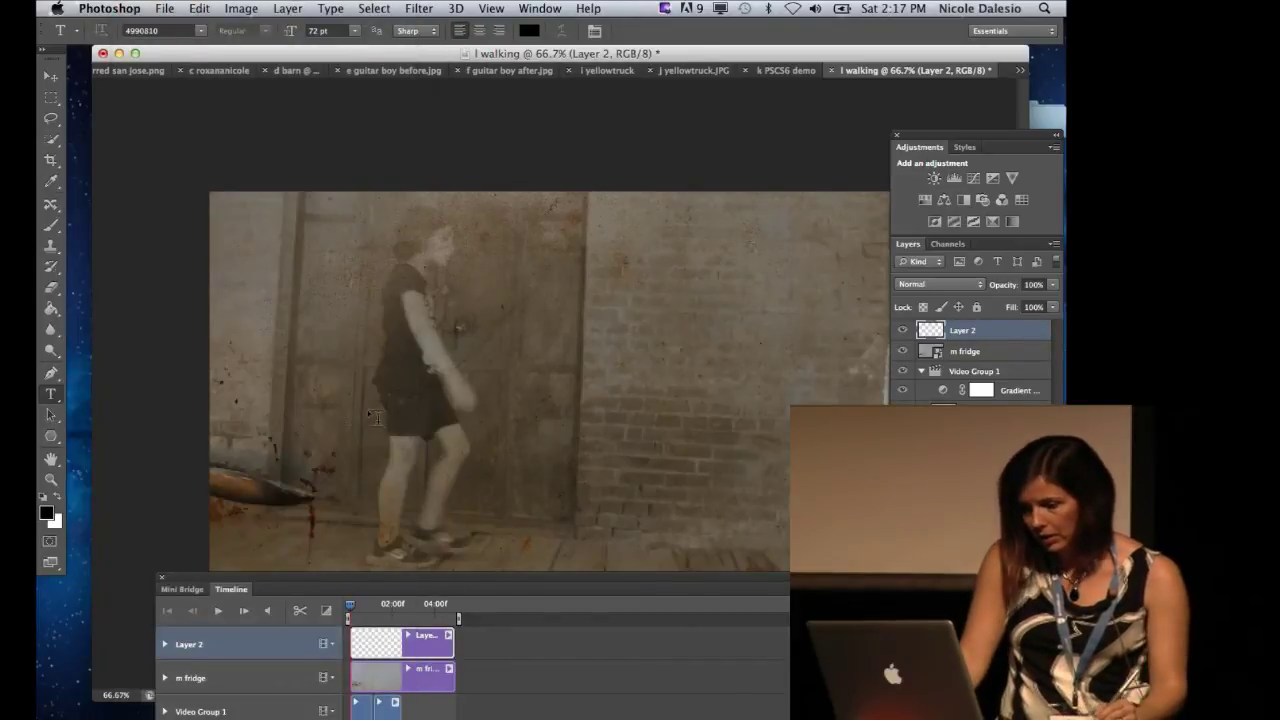
{"action": "left_click", "coordinate": [557, 340]}
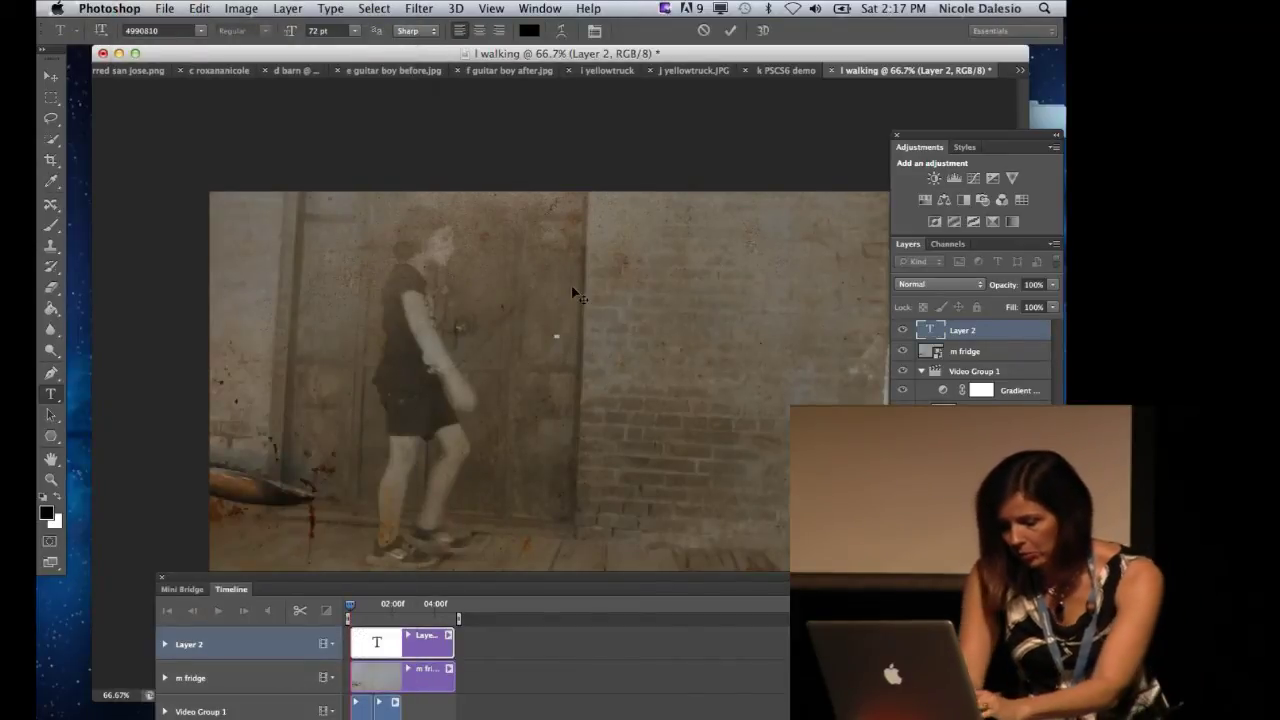
{"action": "type", "text": "GOLD"}
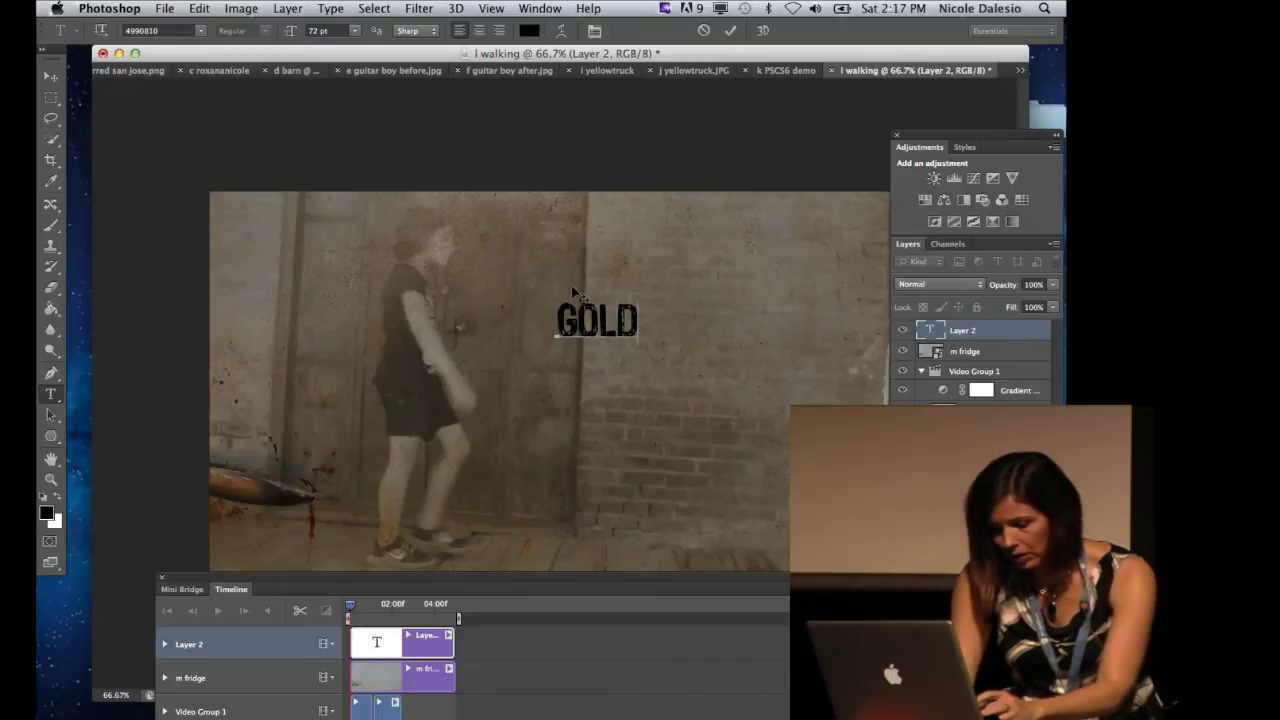
{"action": "type", "text": " COUNTRY"}
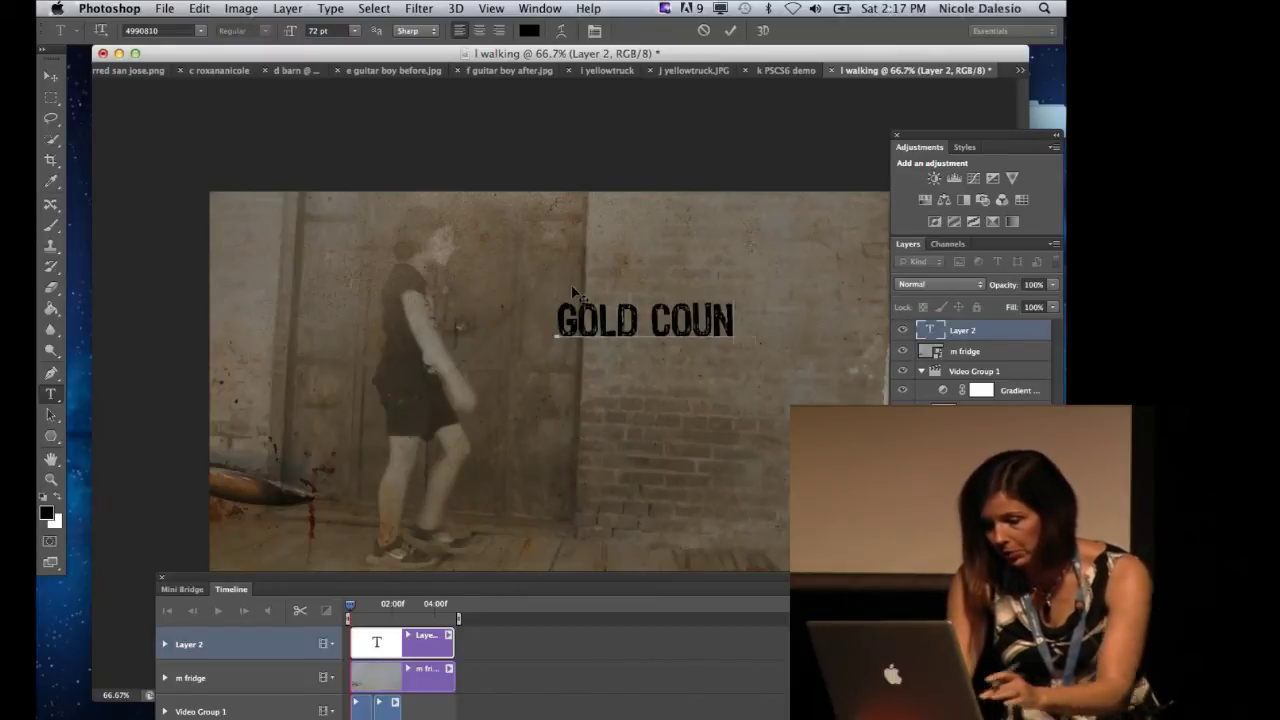
{"action": "left_click", "coordinate": [730, 31]}
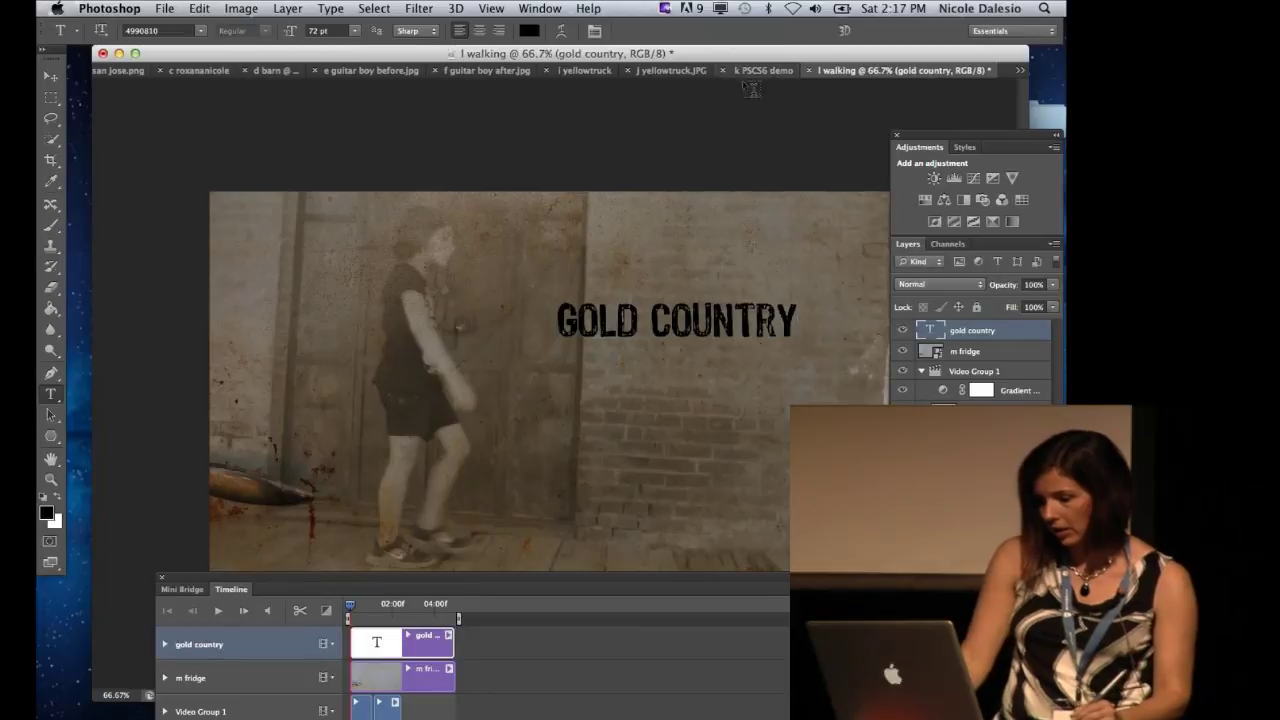
Hide Video Group 1 and m fridge, then scale the title up to about 200%.
{"action": "left_click", "coordinate": [903, 353]}
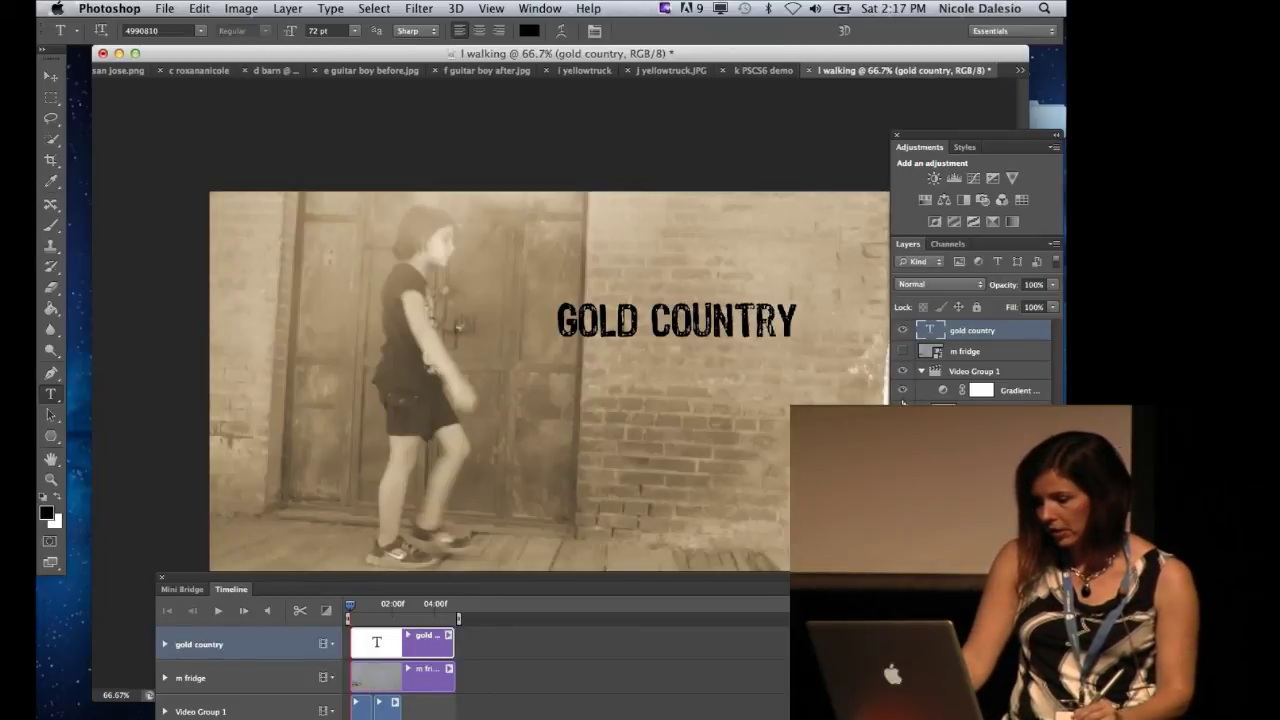
{"action": "left_click", "coordinate": [902, 355]}
{"action": "left_click", "coordinate": [902, 371]}
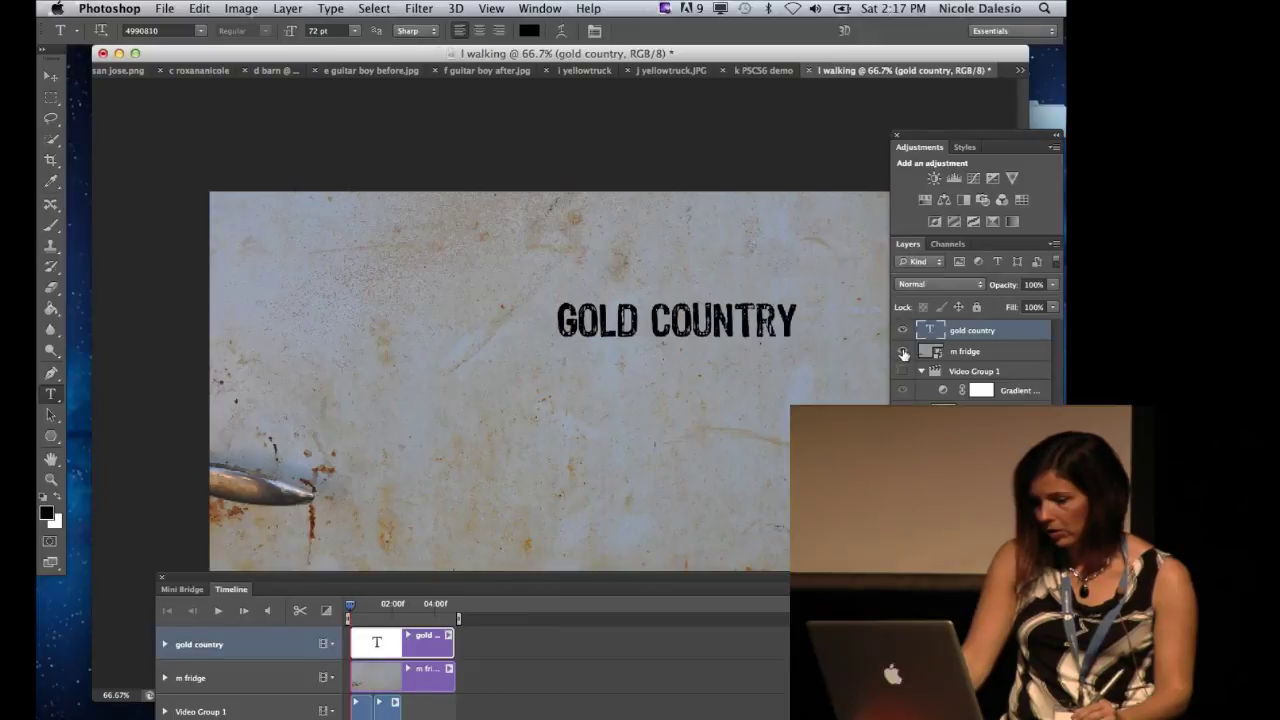
{"action": "left_click", "coordinate": [903, 351]}
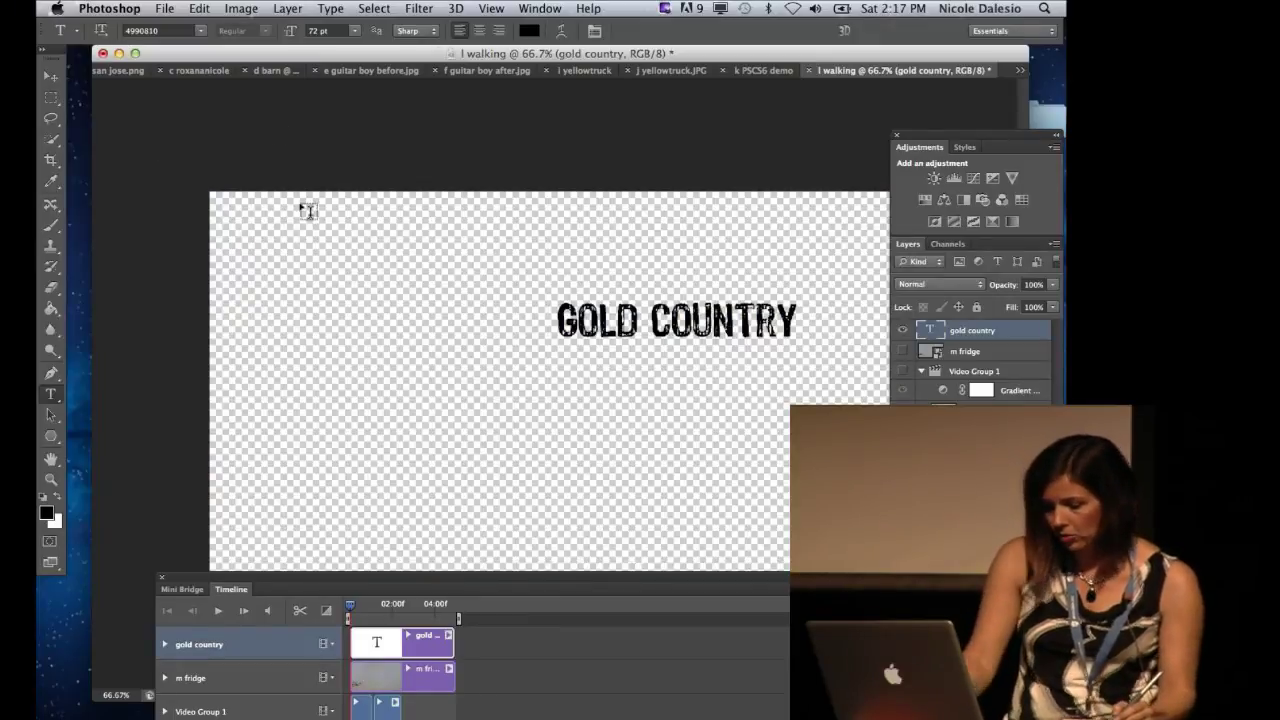
{"action": "key", "text": "super+t"}
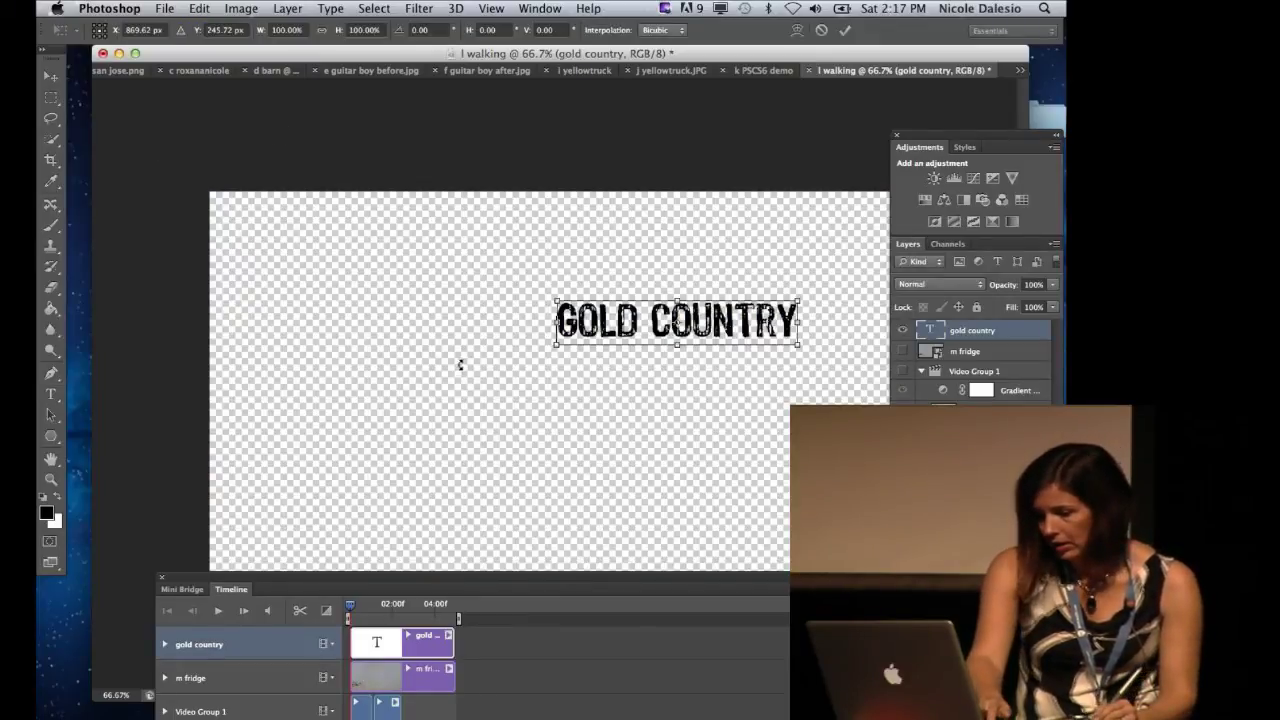
{"action": "left_click_drag", "start_coordinate": [550, 350], "coordinate": [330, 466]}
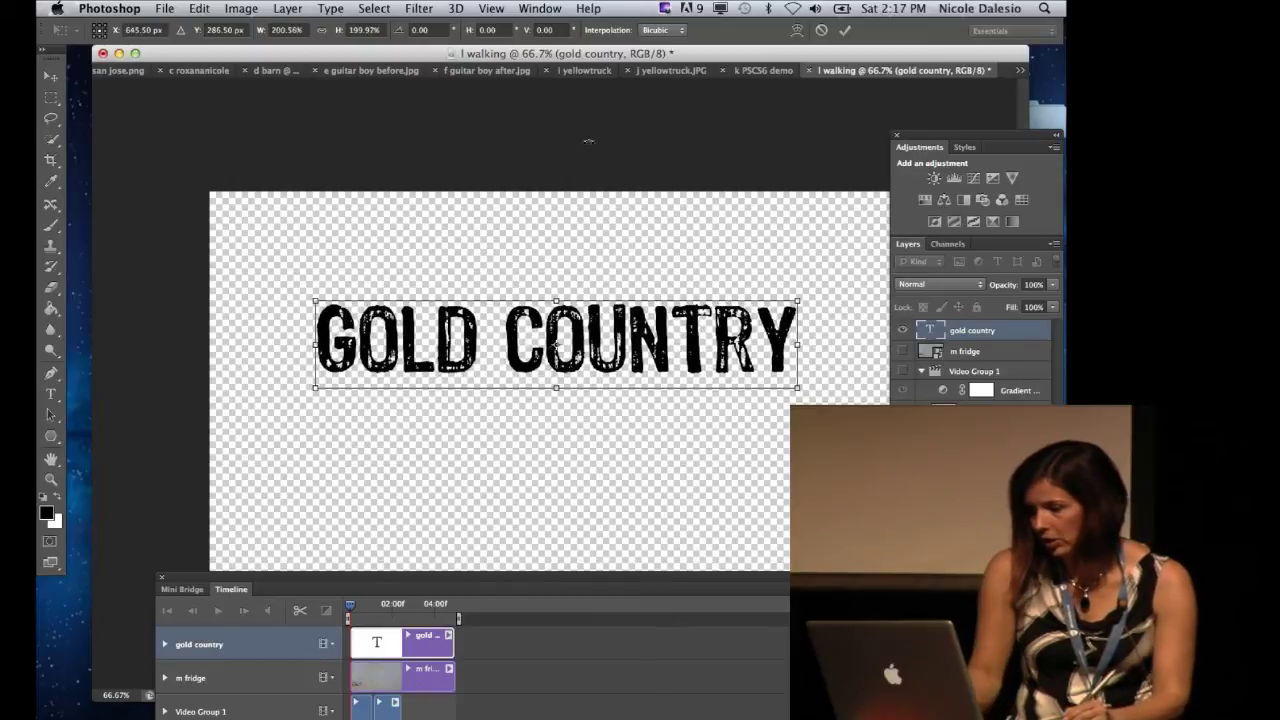
{"action": "left_click", "coordinate": [845, 30]}
Define the GOLD COUNTRY title as a brush preset named 'l walking'.
{"action": "left_click", "coordinate": [199, 9]}
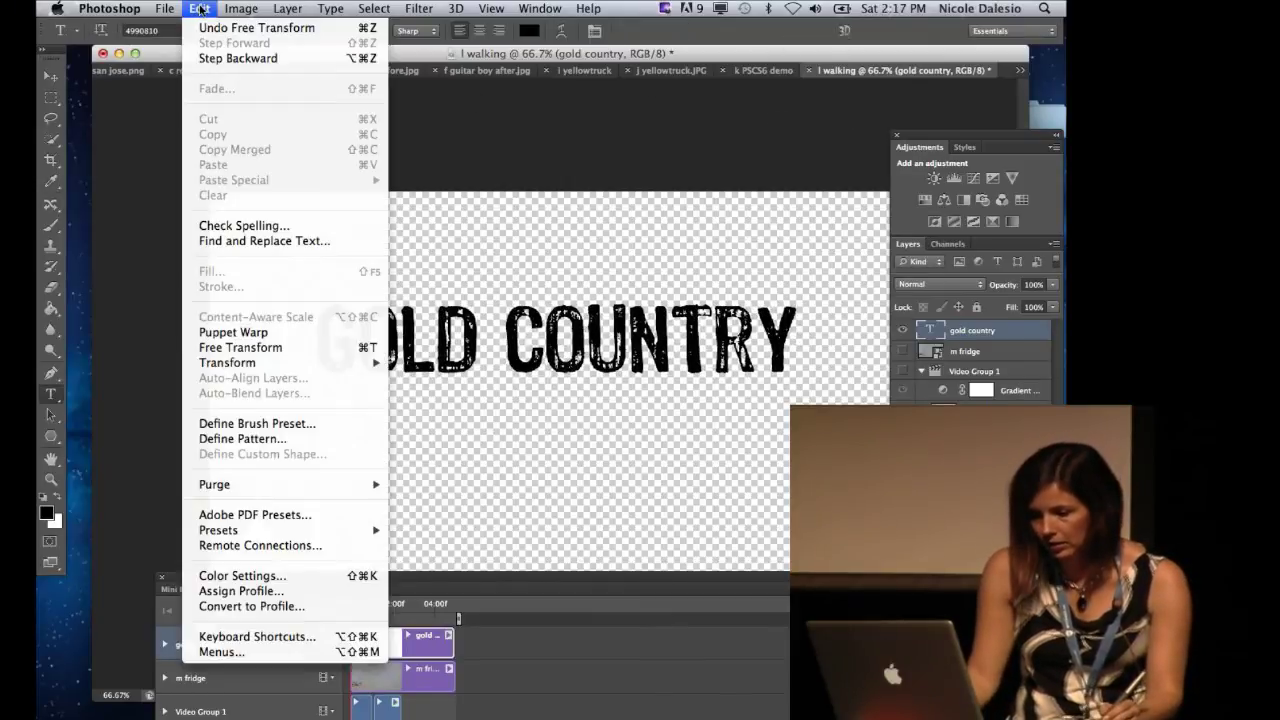
{"action": "mouse_move", "coordinate": [241, 9]}
{"action": "mouse_move", "coordinate": [199, 9]}
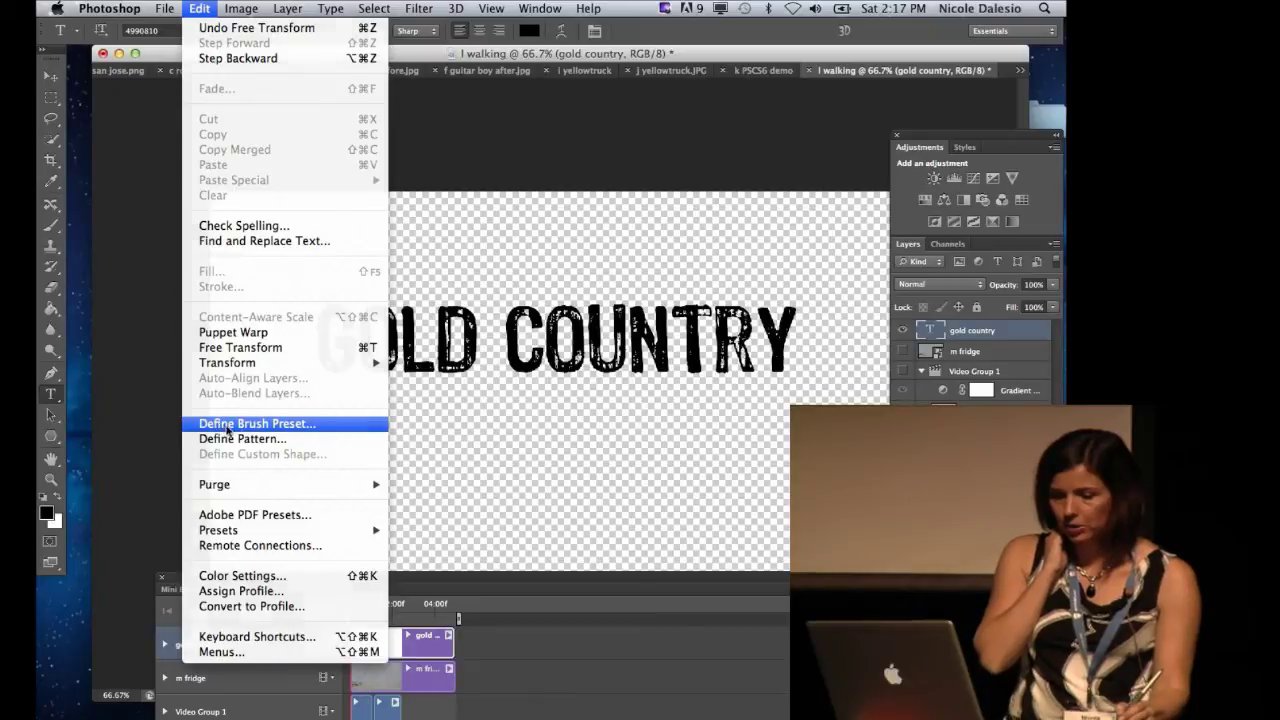
{"action": "left_click", "coordinate": [228, 428]}
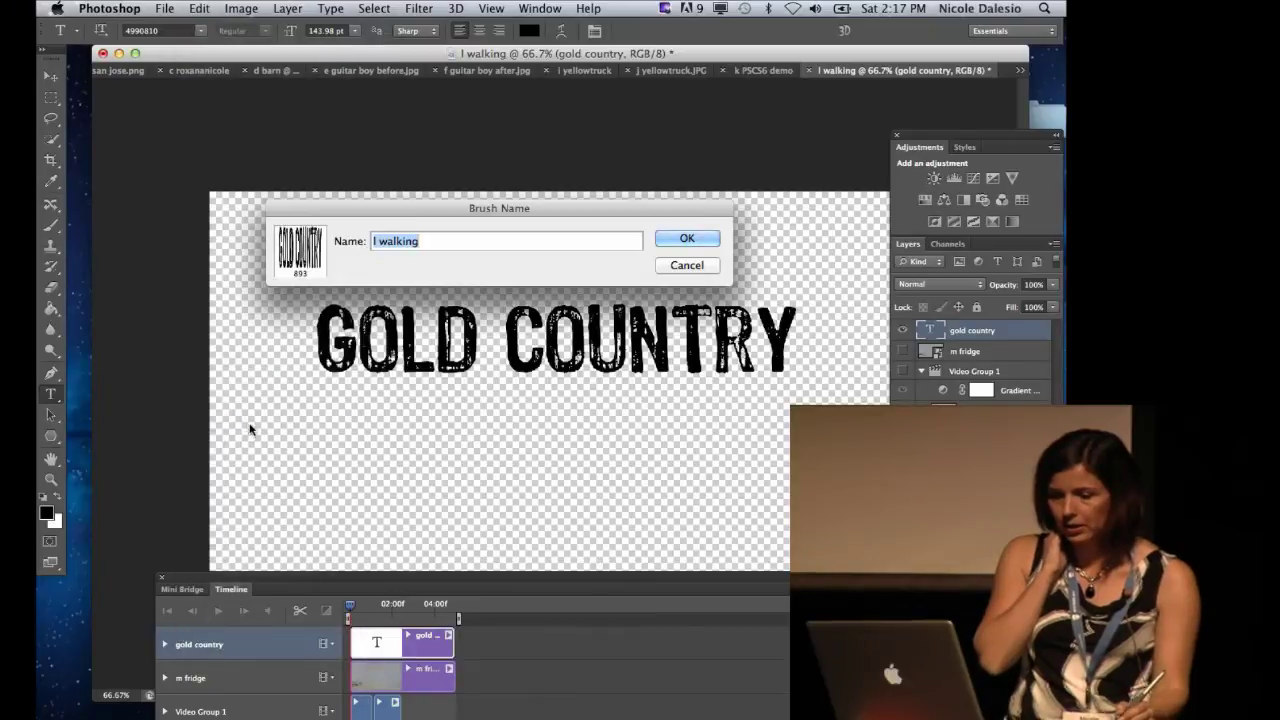
{"action": "left_click", "coordinate": [684, 242]}
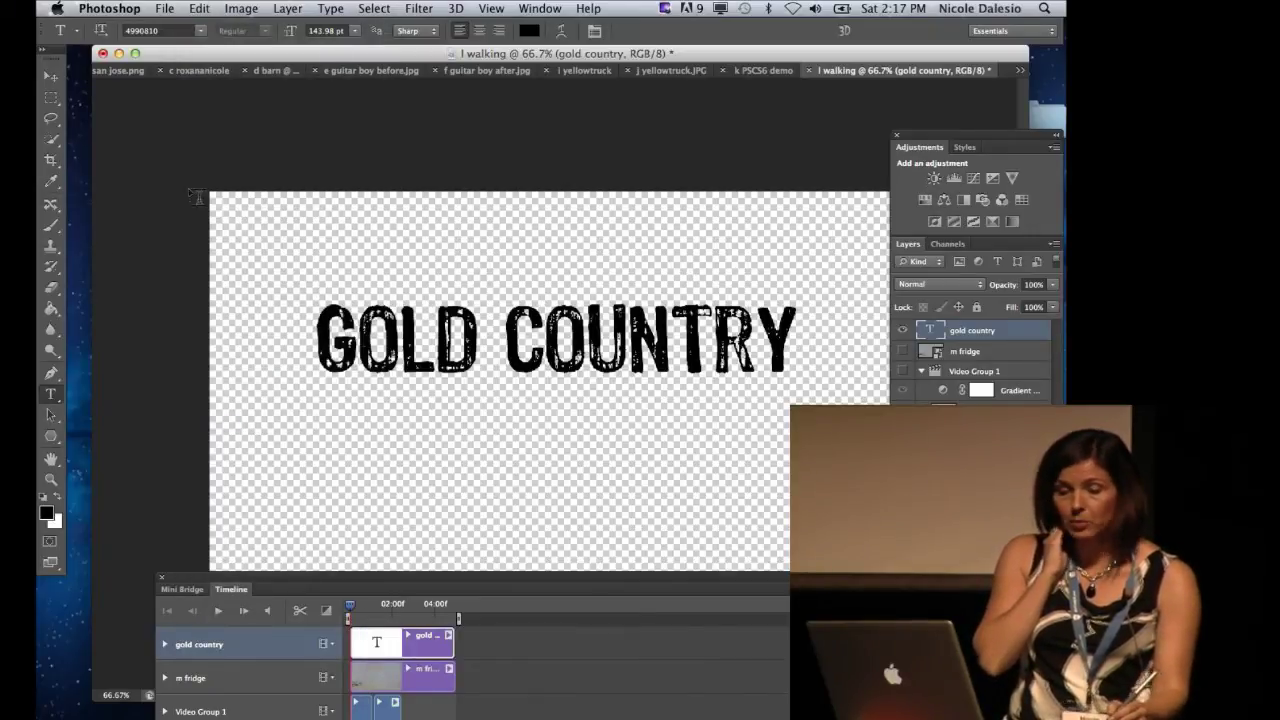
Delete the GOLD COUNTRY layer, show m fridge and Video Group 1, and target Layer 1 copy.
{"action": "left_click", "coordinate": [52, 227]}
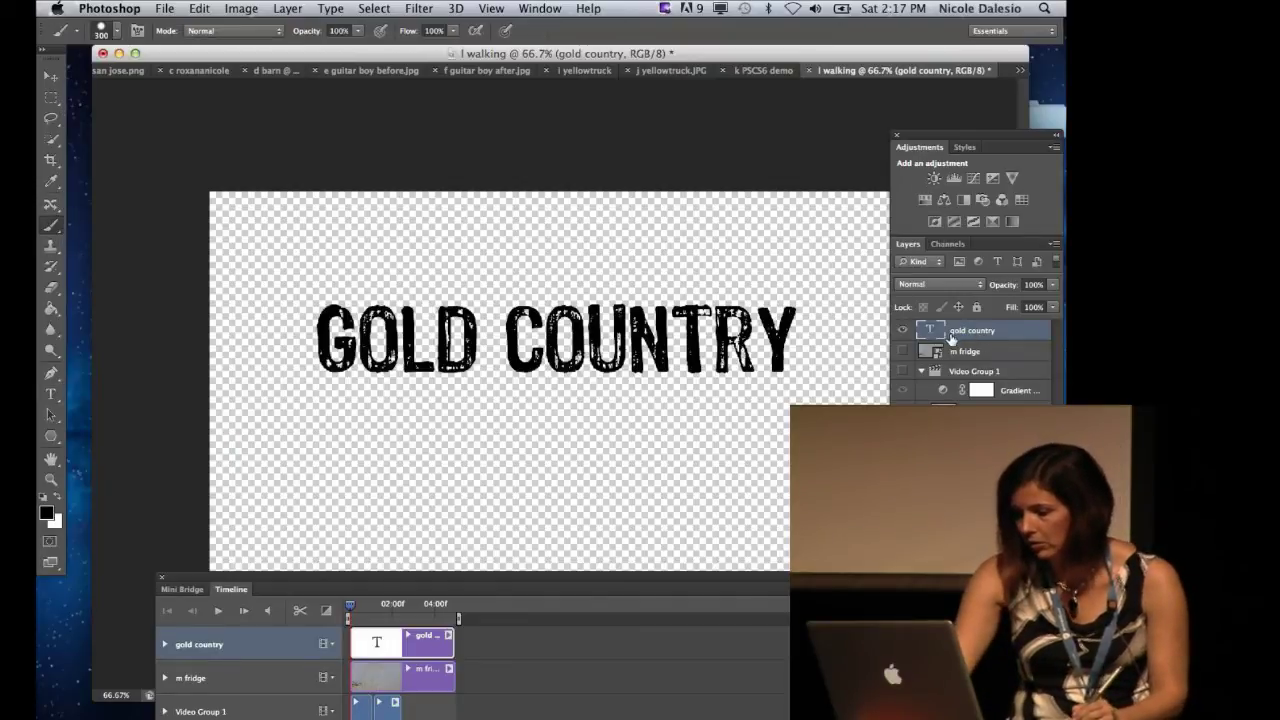
{"action": "key", "text": "Delete"}
{"action": "left_click", "coordinate": [902, 330]}
{"action": "left_click", "coordinate": [902, 350]}
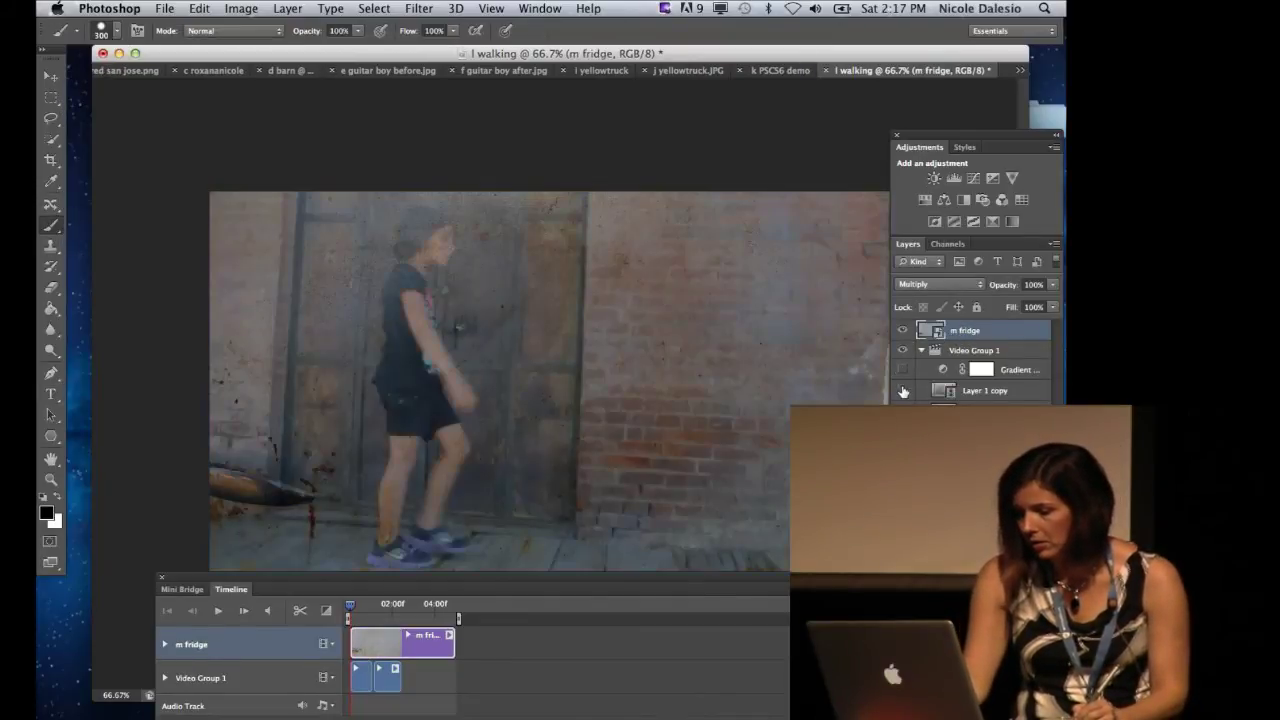
{"action": "left_click", "coordinate": [903, 390]}
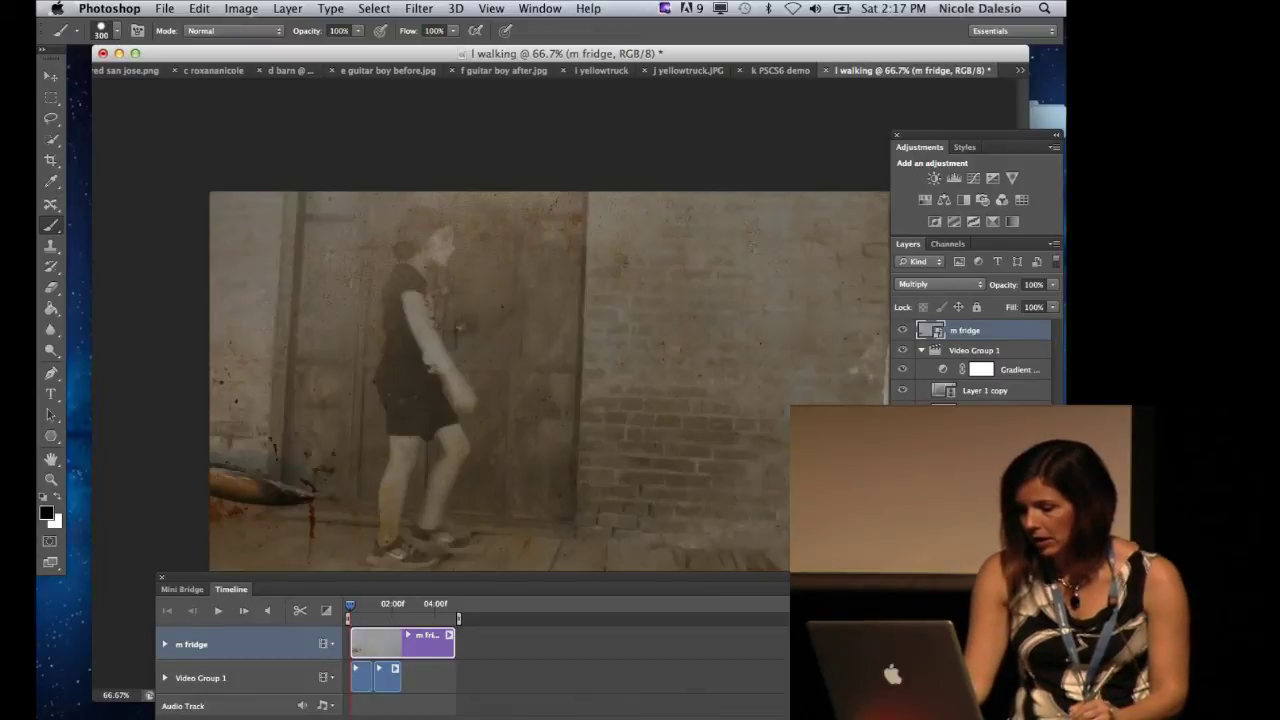
{"action": "left_click", "coordinate": [971, 392]}
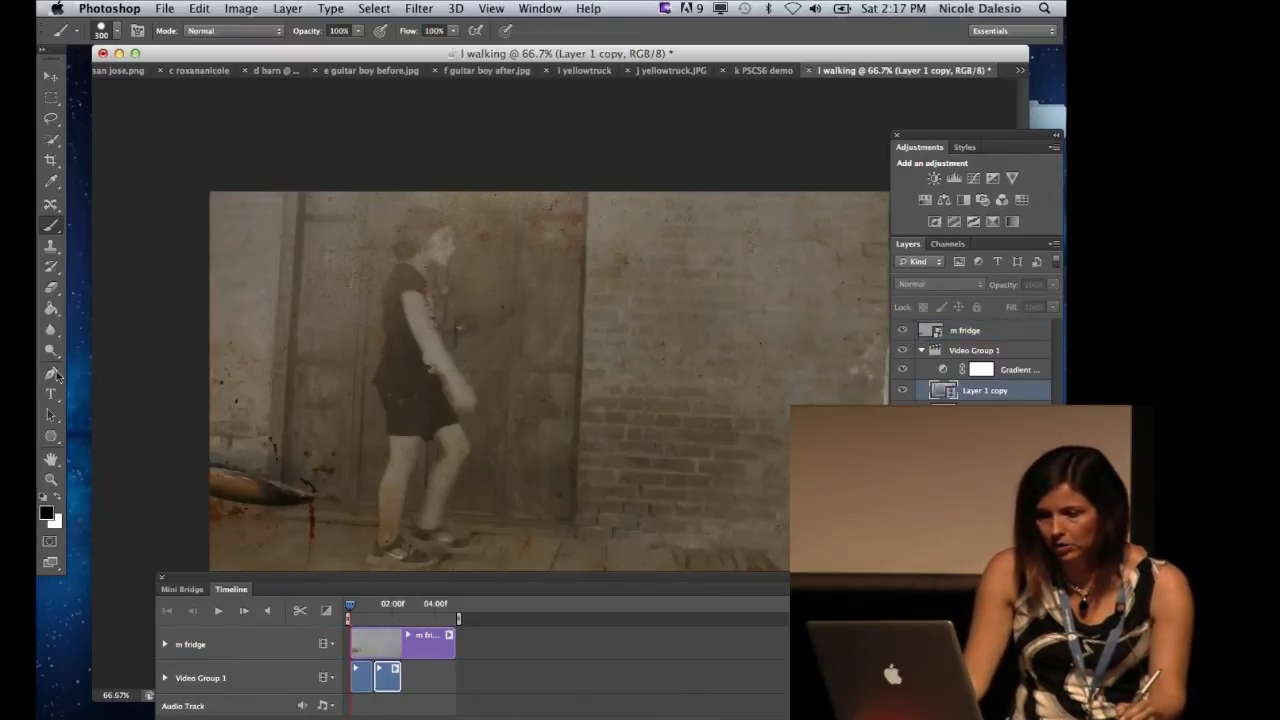
Load the l walking brush preset at 893 px and target Layer 1 at a later frame.
{"action": "left_click", "coordinate": [52, 227]}
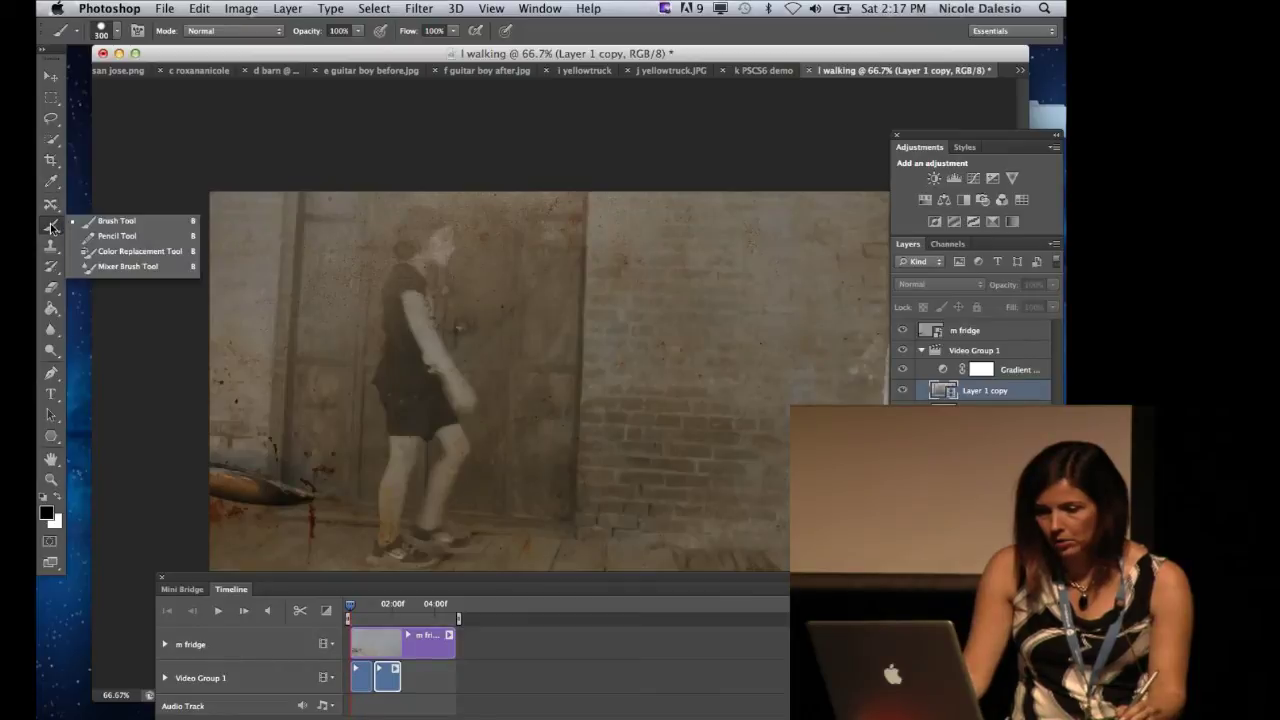
{"action": "left_click", "coordinate": [85, 224]}
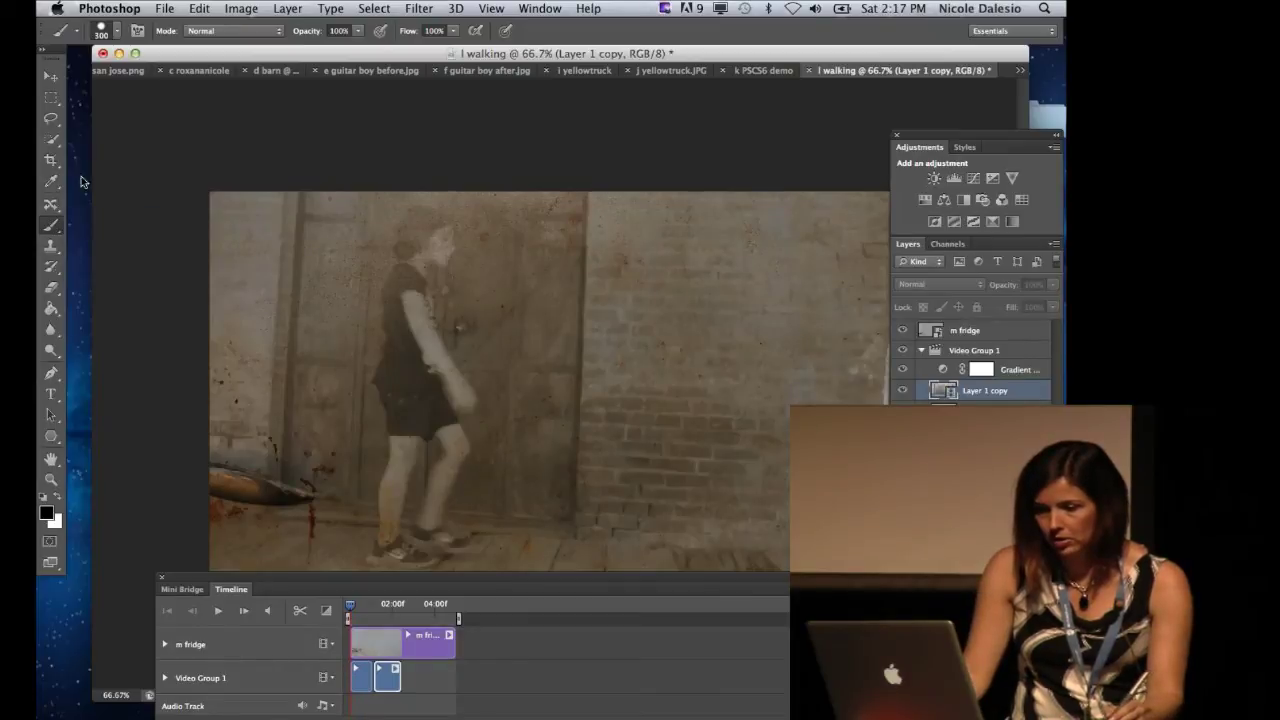
{"action": "left_click", "coordinate": [115, 32]}
{"action": "left_click_drag", "start_coordinate": [218, 150], "coordinate": [216, 242]}
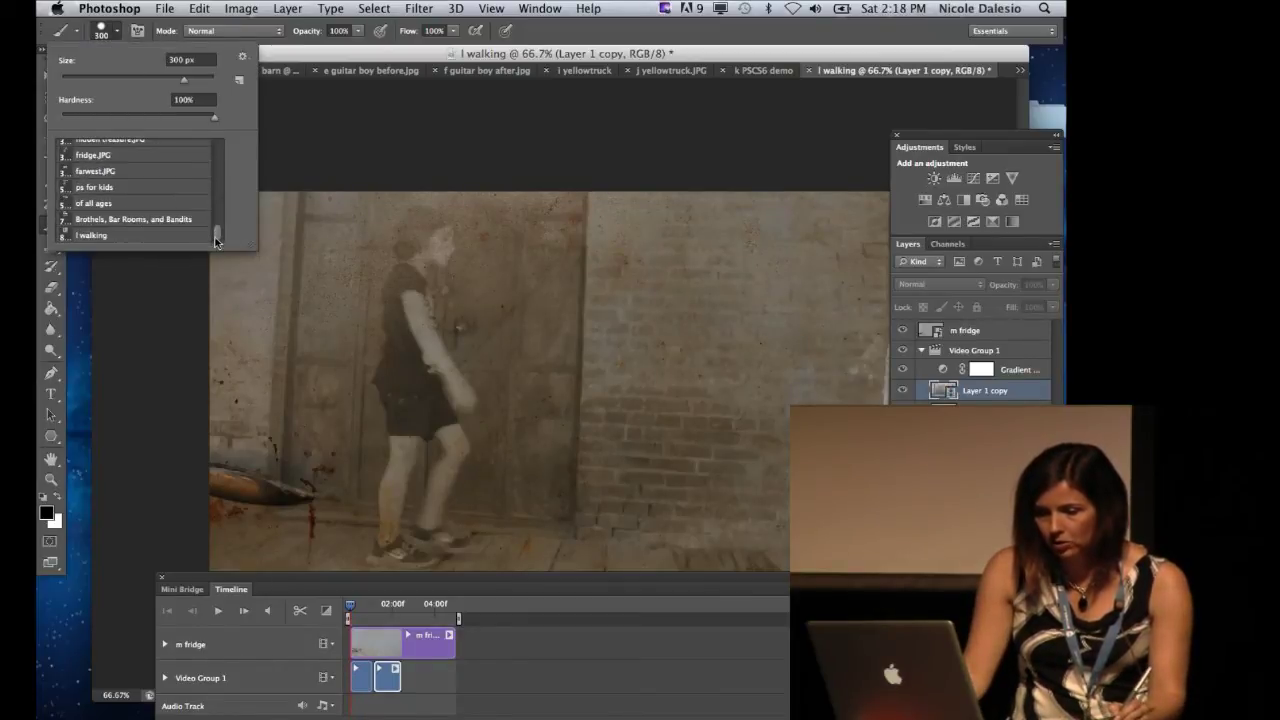
{"action": "left_click", "coordinate": [90, 236]}
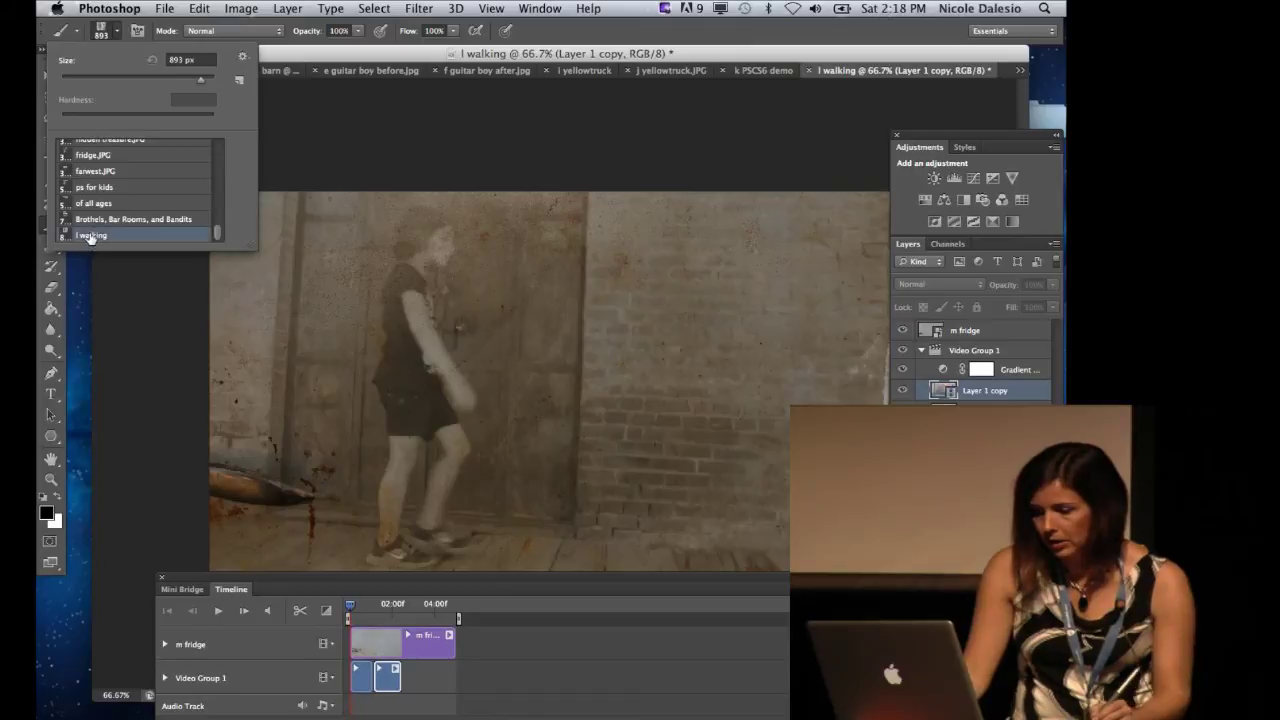
{"action": "left_click", "coordinate": [534, 303]}
{"action": "key", "text": "Return"}
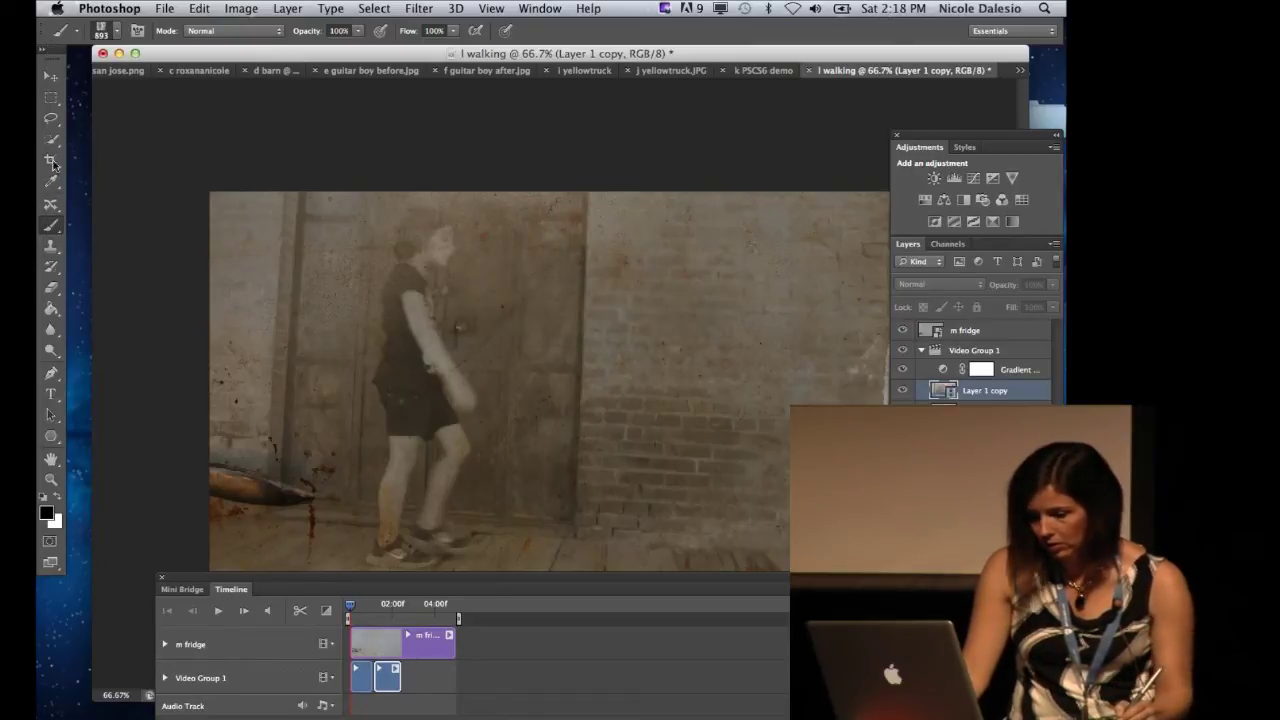
{"action": "left_click_drag", "start_coordinate": [345, 603], "coordinate": [366, 690]}
{"action": "left_click", "coordinate": [366, 688]}
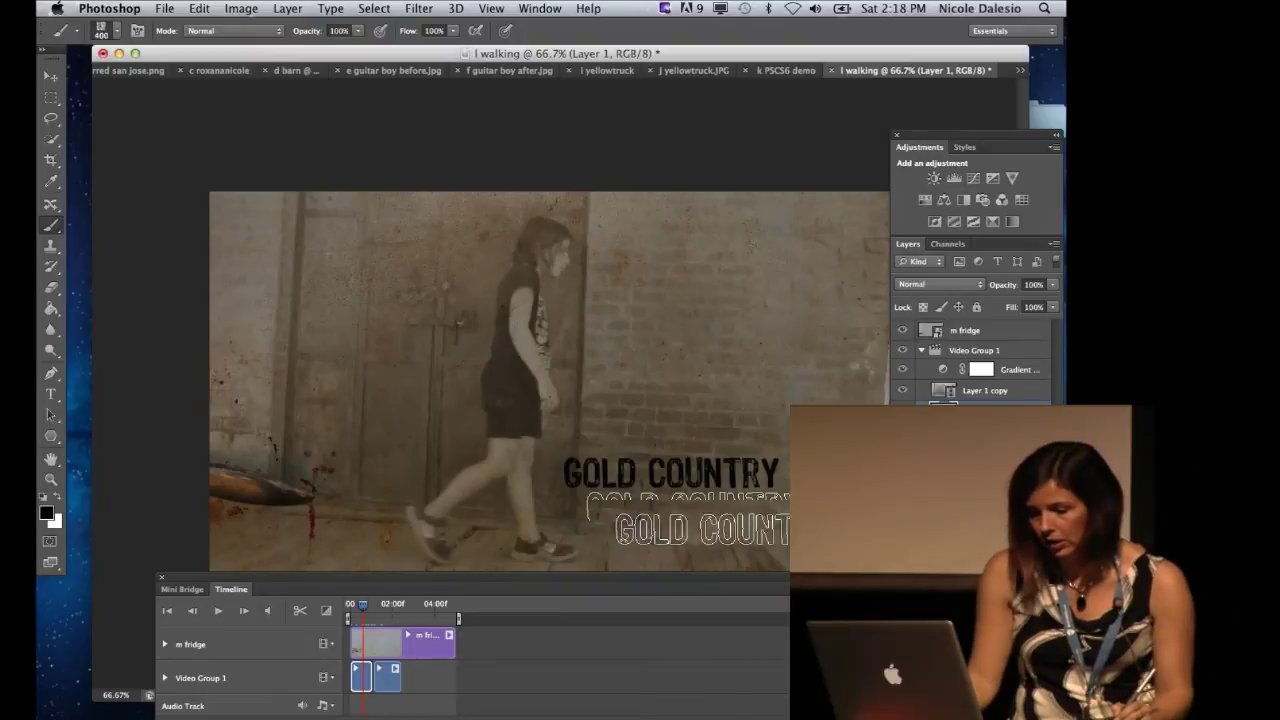
{"action": "left_click_drag", "start_coordinate": [368, 613], "coordinate": [362, 608]}
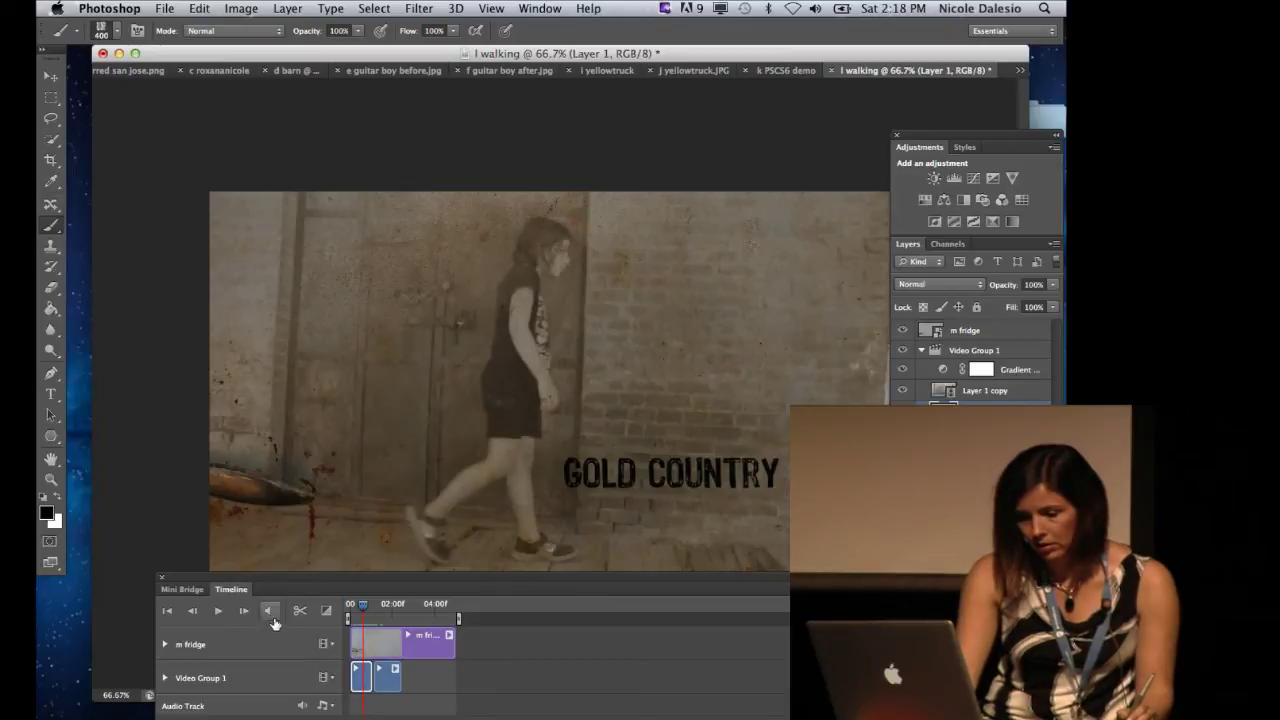
{"action": "left_click", "coordinate": [241, 612]}
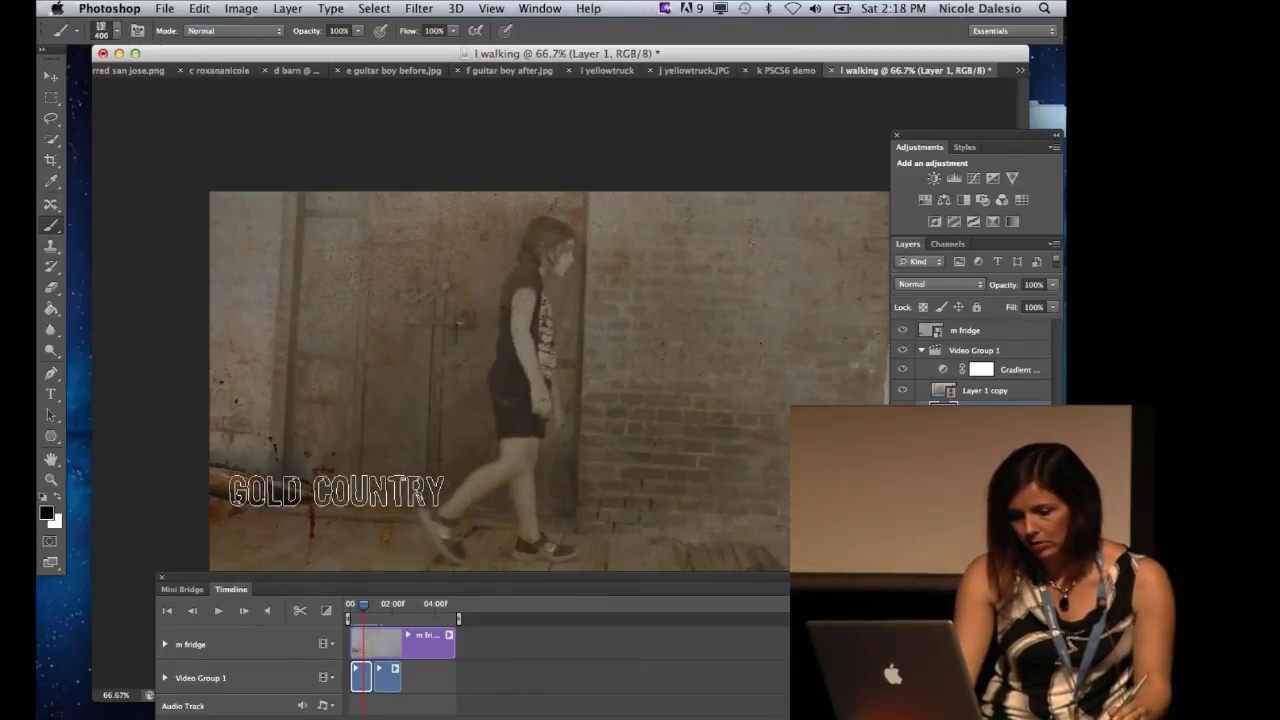
{"action": "left_click_drag", "start_coordinate": [368, 611], "coordinate": [372, 606]}
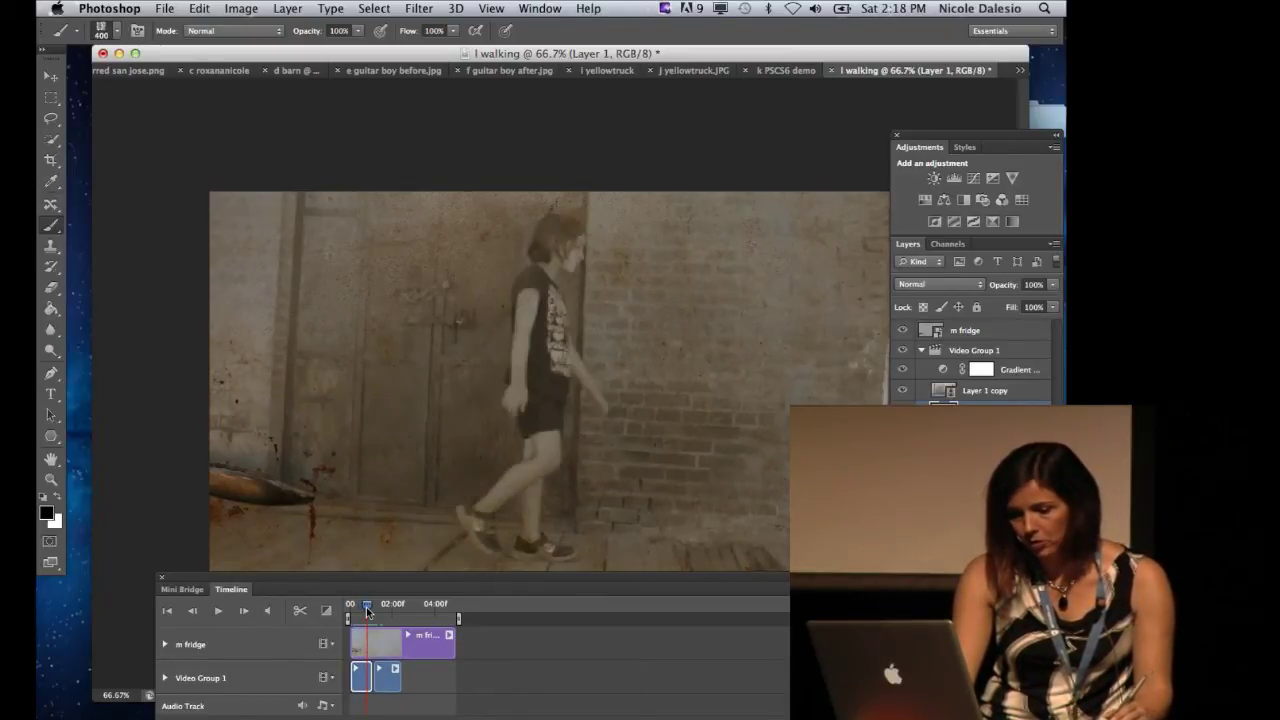
{"action": "key", "text": "space"}
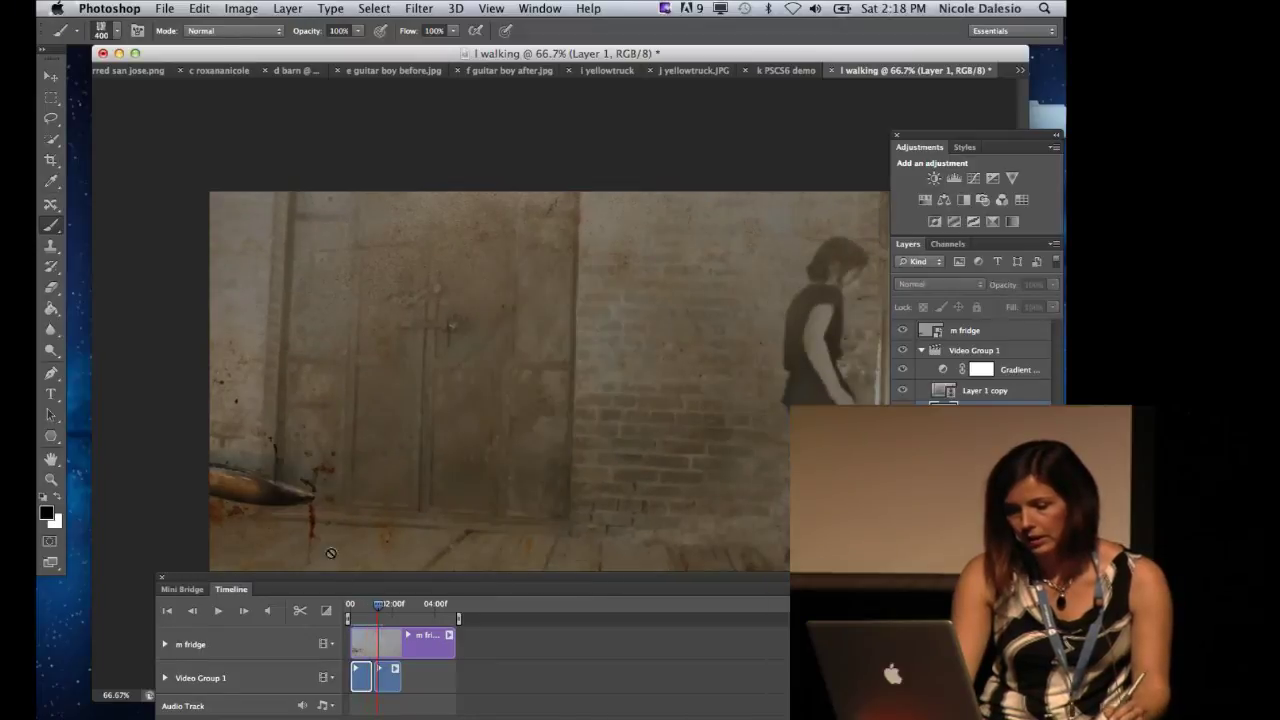
{"action": "left_click", "coordinate": [319, 481]}
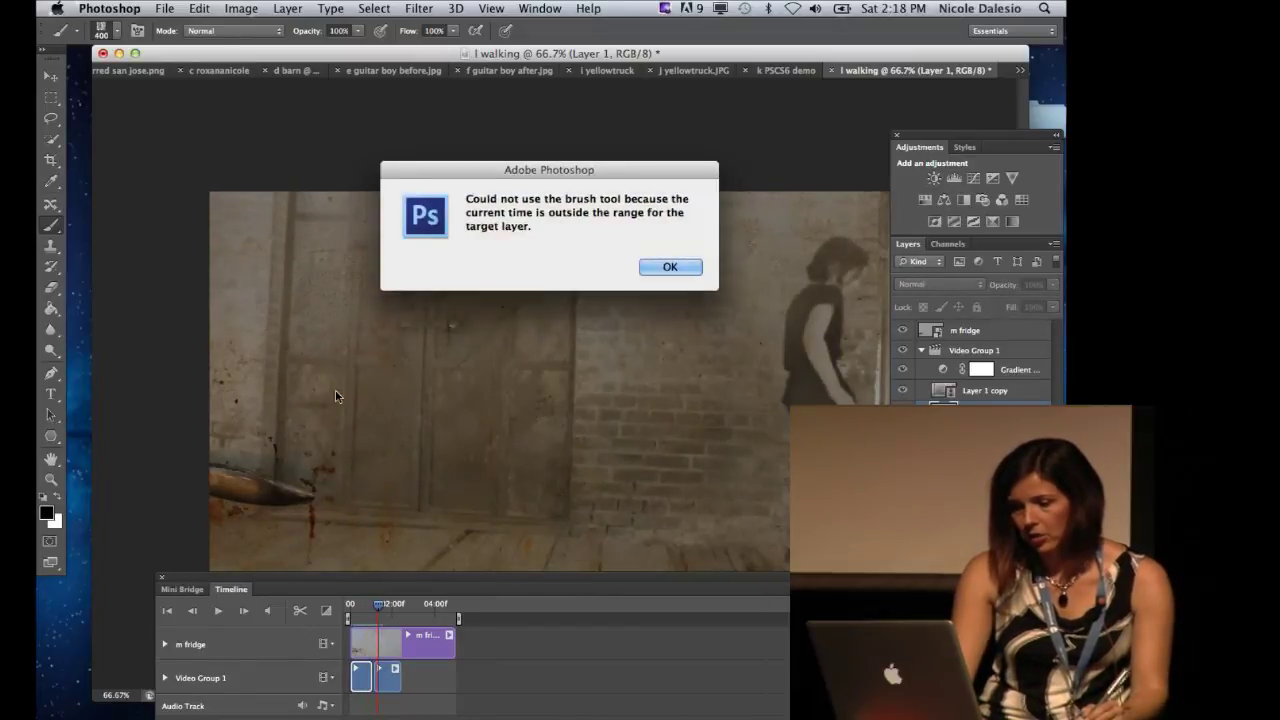
{"action": "left_click", "coordinate": [670, 267]}
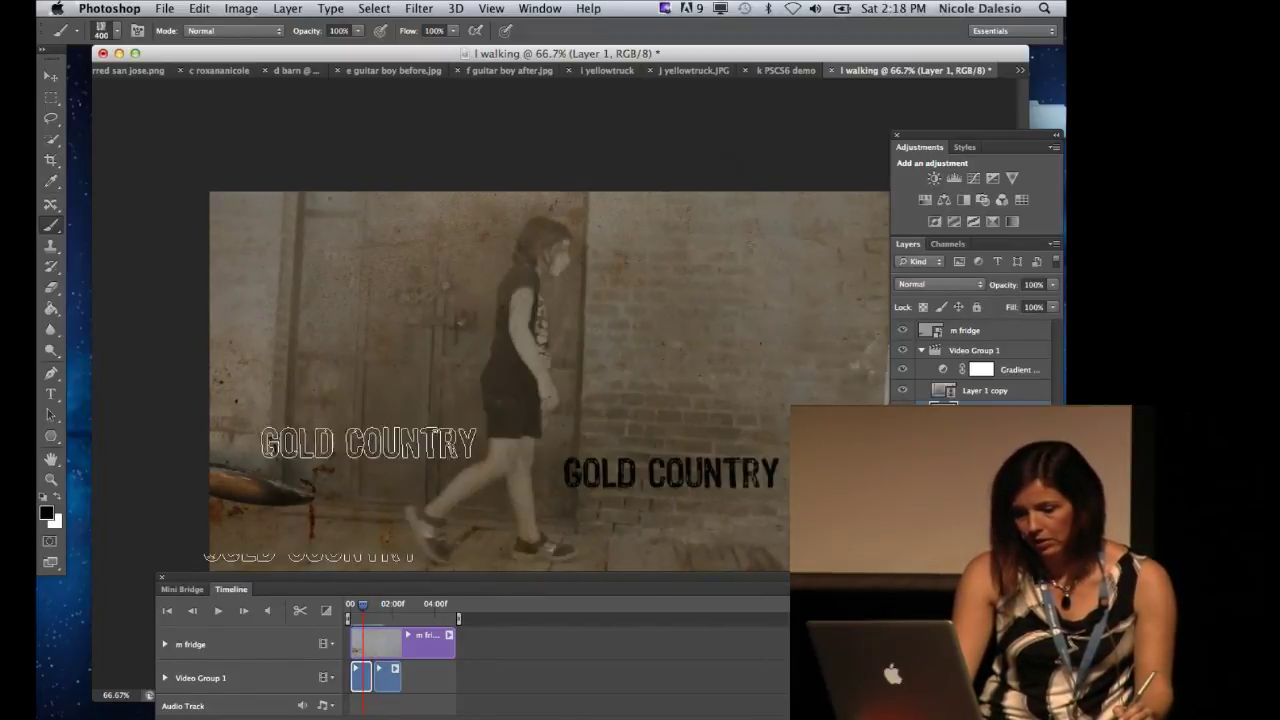
{"action": "left_click", "coordinate": [352, 607]}
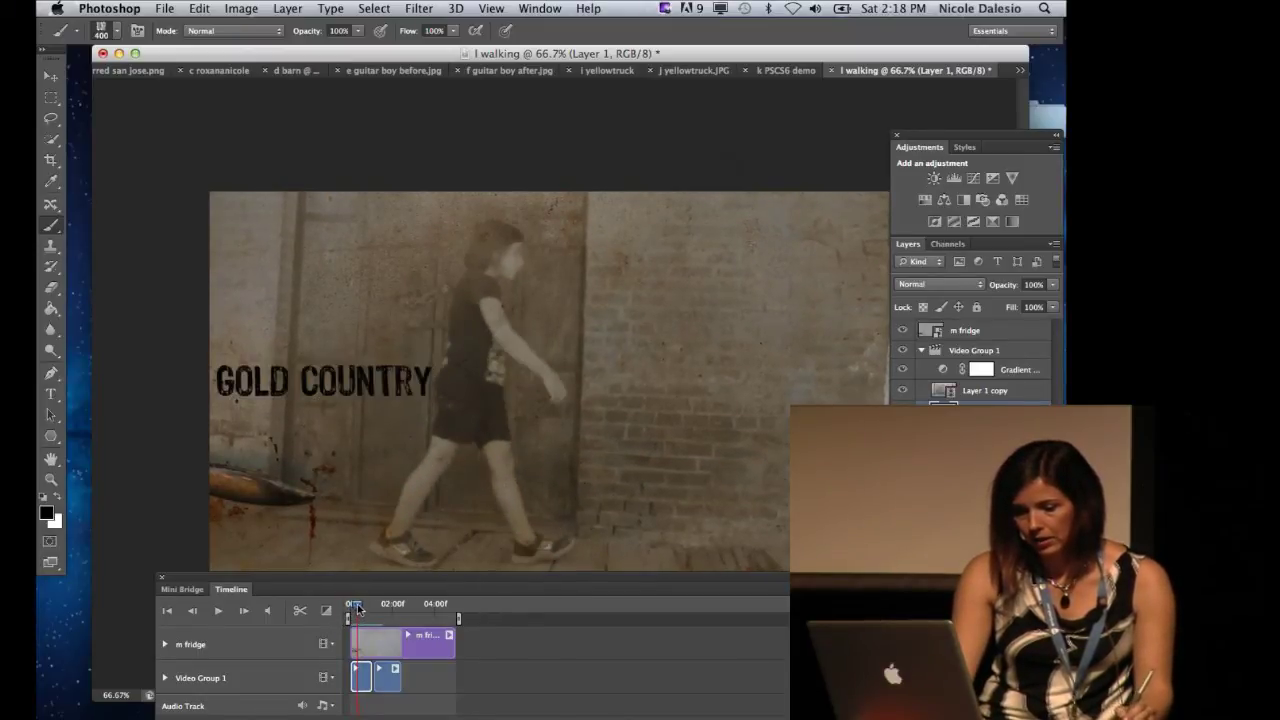
{"action": "left_click", "coordinate": [352, 607]}
{"action": "left_click", "coordinate": [217, 611]}
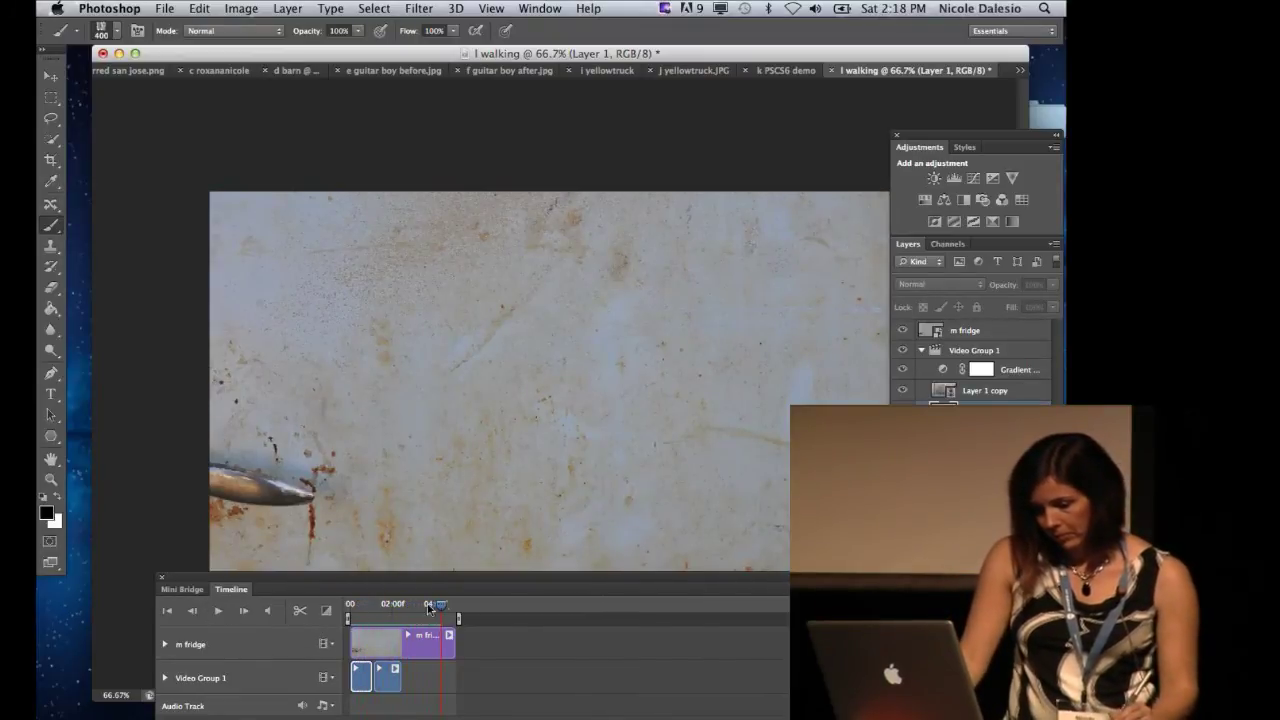
{"action": "left_click_drag", "start_coordinate": [407, 606], "coordinate": [350, 606]}
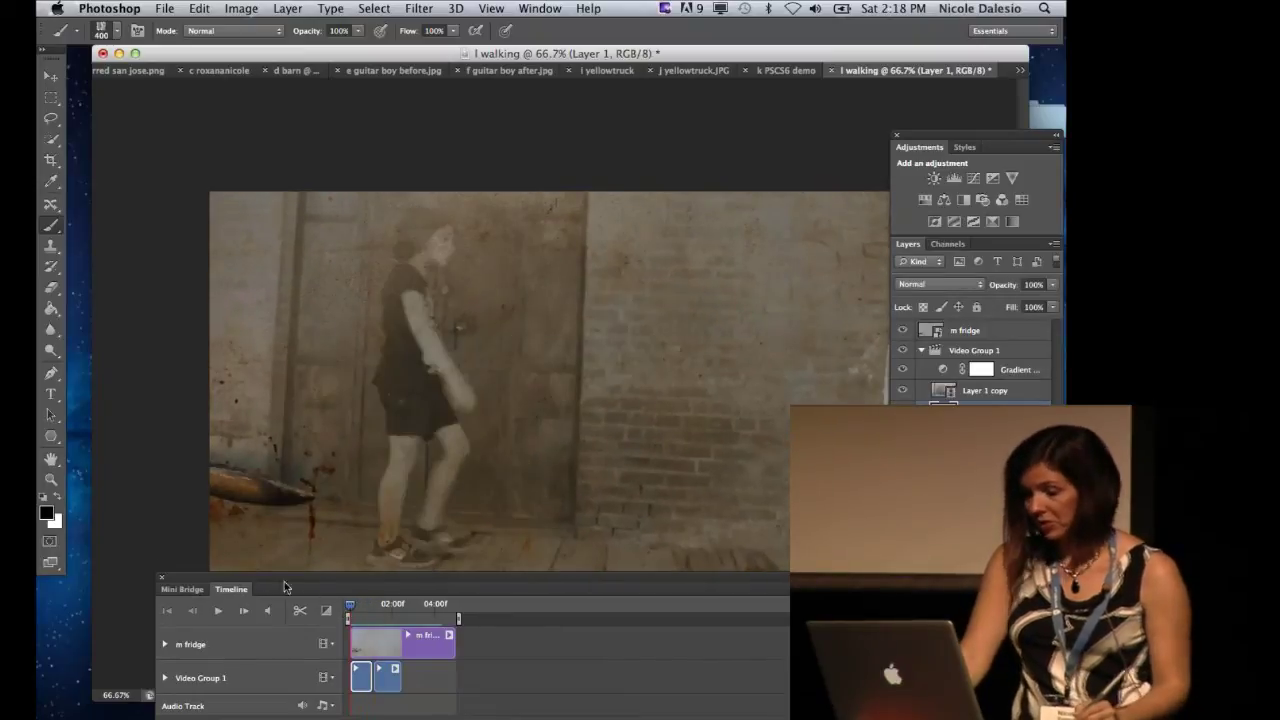
{"action": "left_click_drag", "start_coordinate": [192, 61], "coordinate": [172, 81]}
{"action": "left_click", "coordinate": [164, 8]}
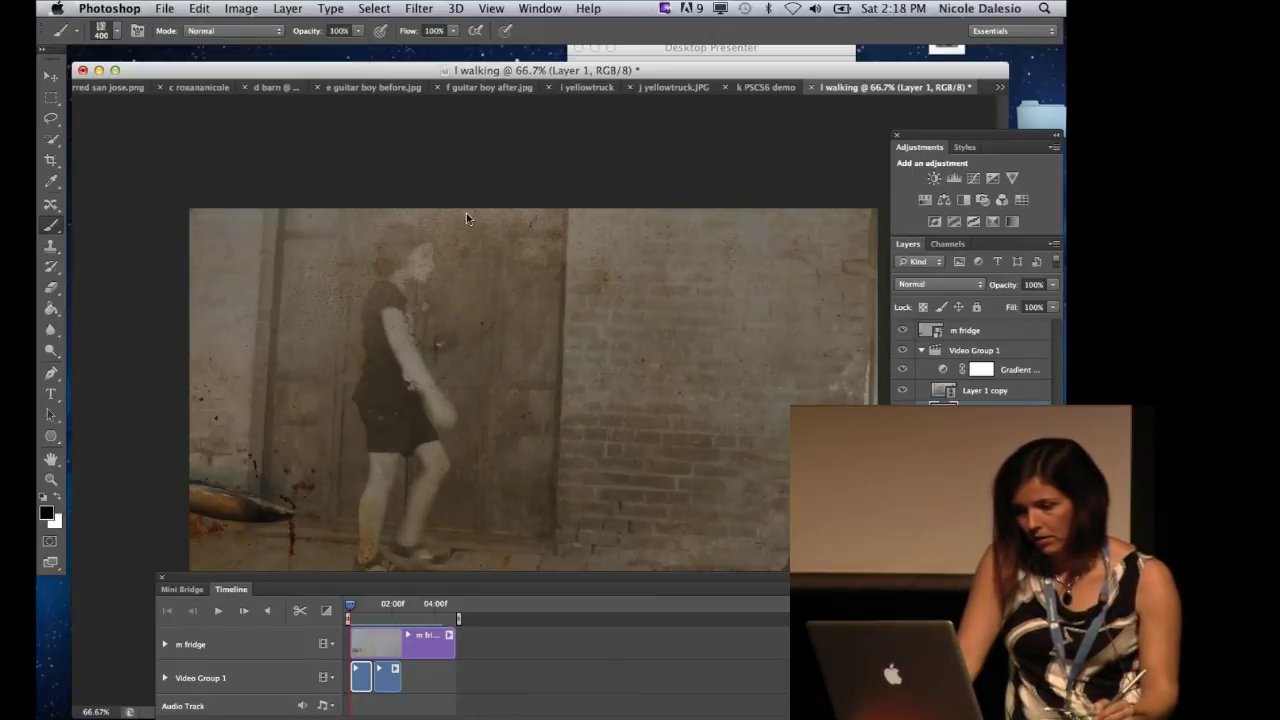
Open g shortRotoscoping.mov from the 4brushes/rotoscoping folder.
{"action": "left_click", "coordinate": [175, 43]}
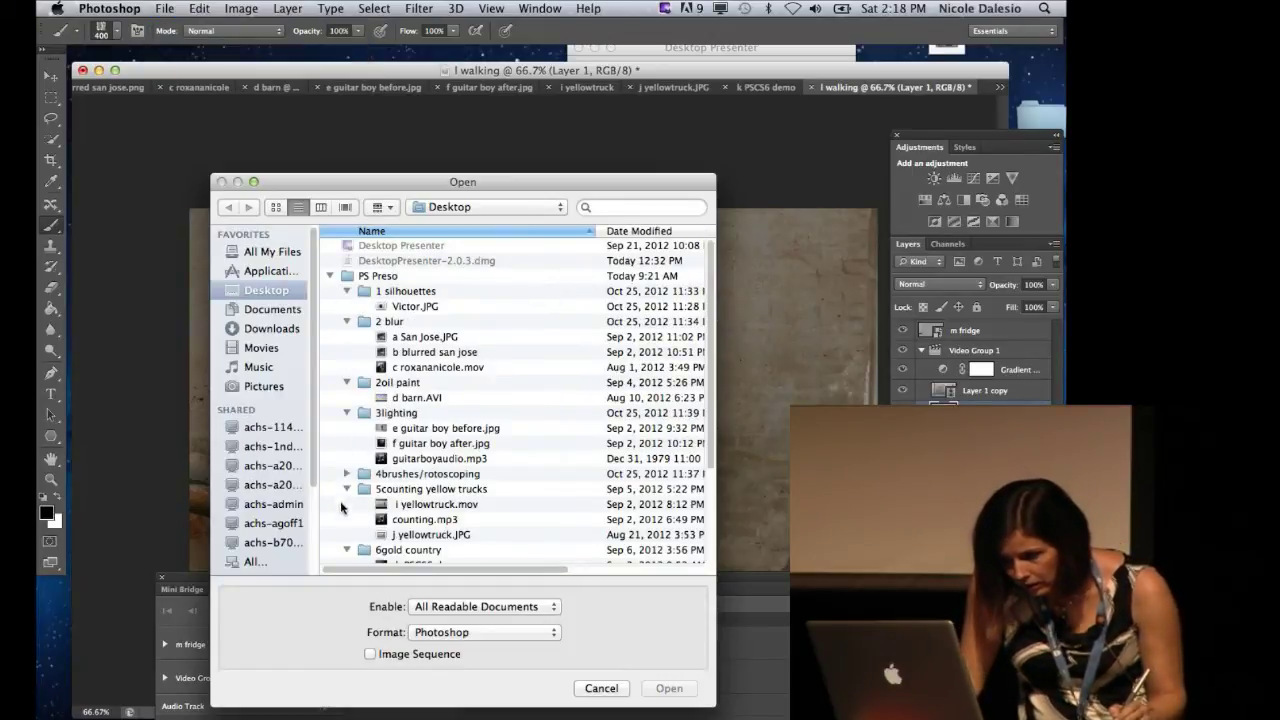
{"action": "left_click", "coordinate": [346, 474]}
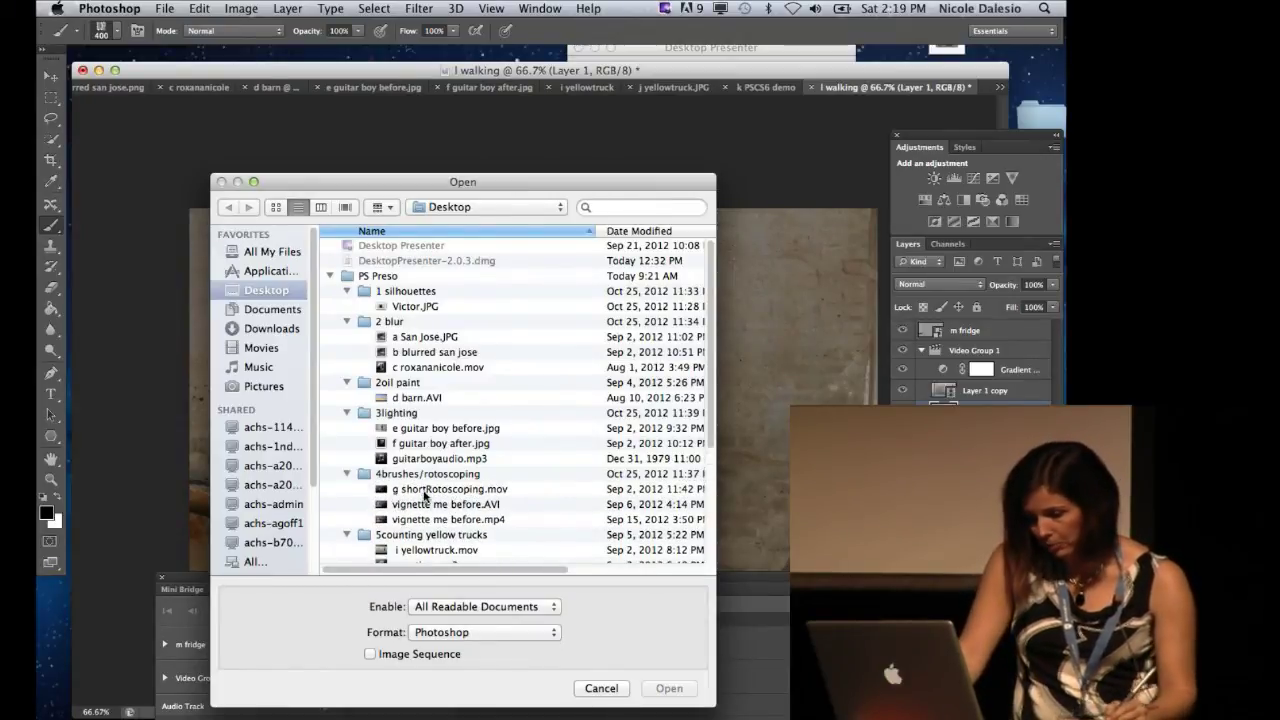
{"action": "left_click", "coordinate": [425, 490]}
{"action": "left_click", "coordinate": [666, 689]}
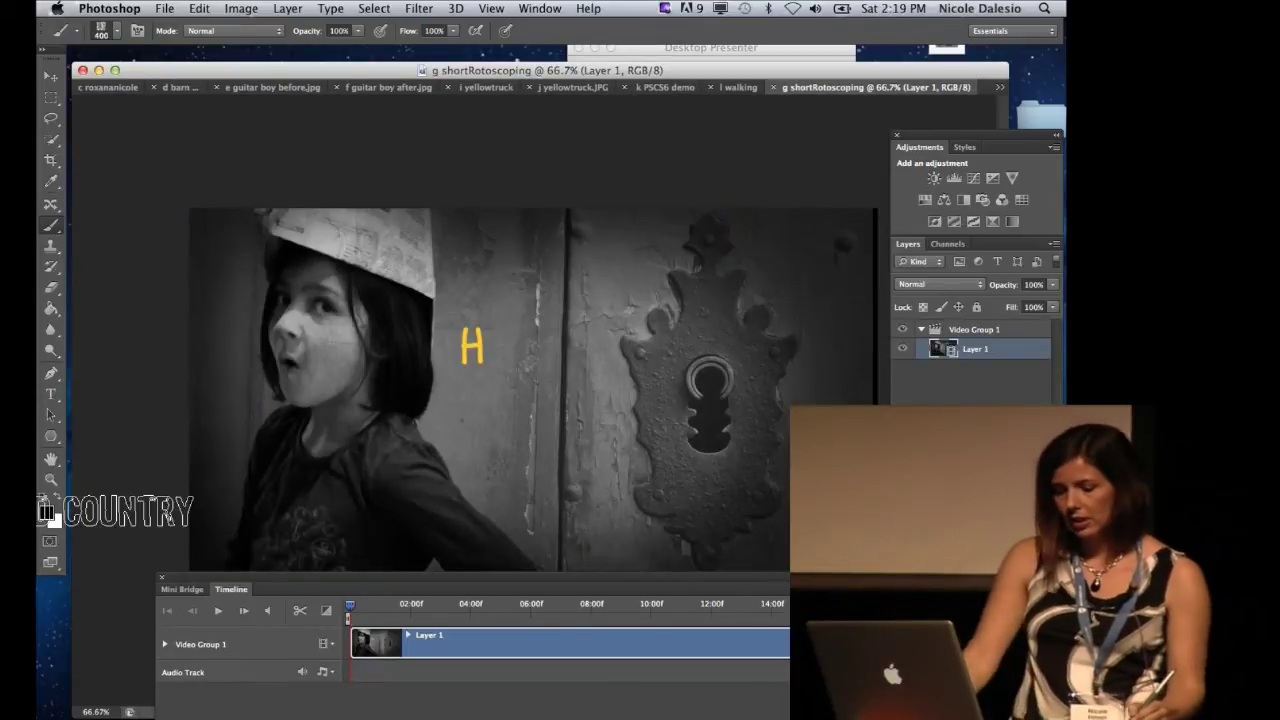
Play the rotoscoped clip until 'Hidden Gems' draws in, then bring up the Open dialog.
{"action": "left_click", "coordinate": [52, 77]}
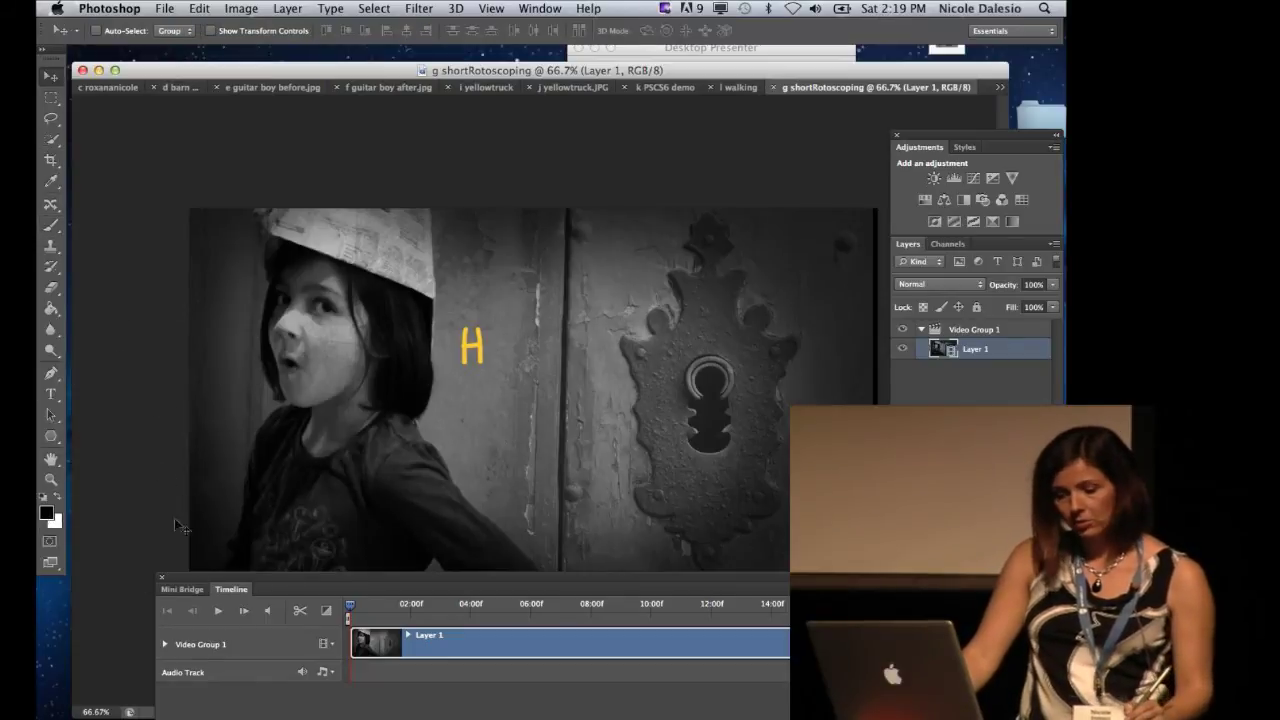
{"action": "left_click", "coordinate": [217, 611]}
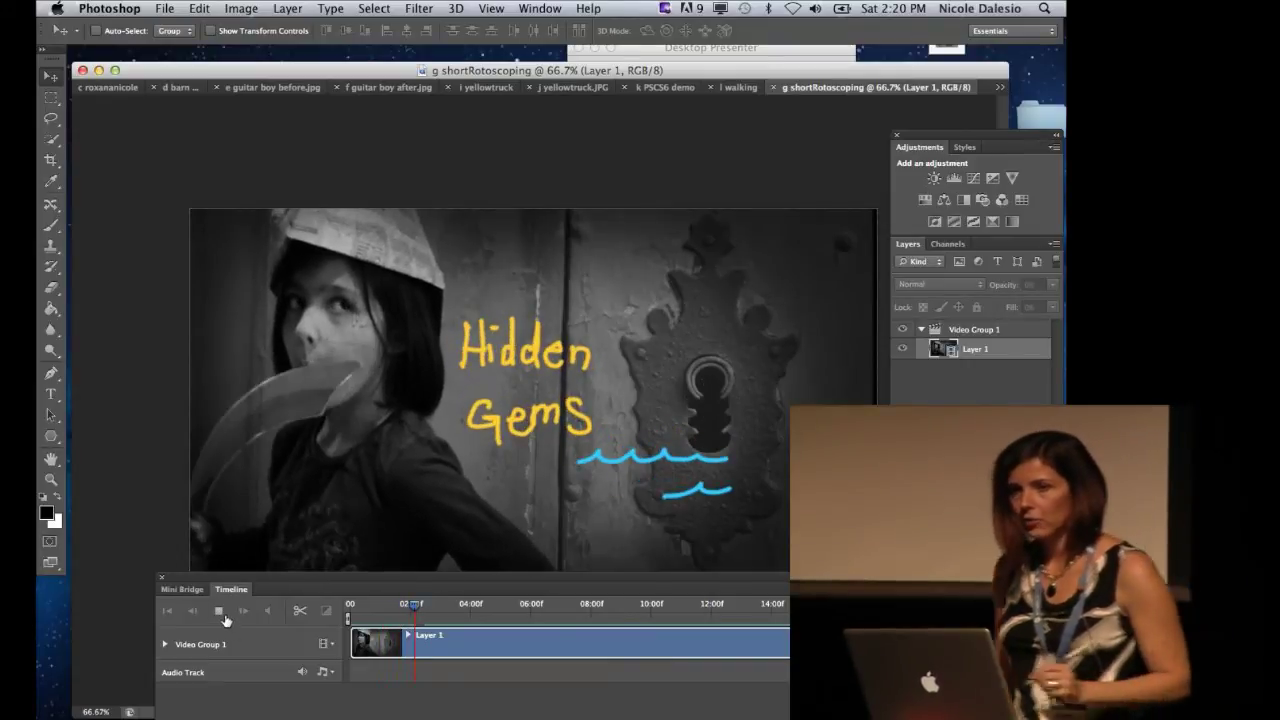
{"action": "left_click", "coordinate": [221, 613]}
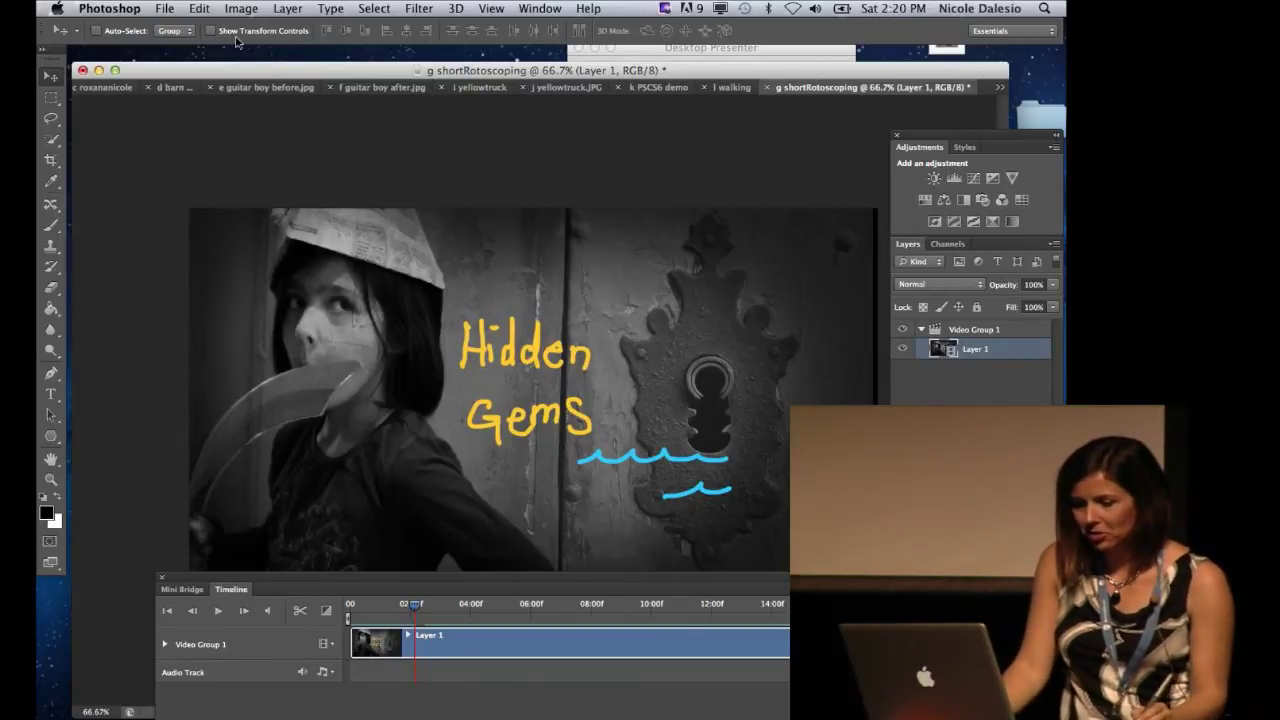
{"action": "left_click", "coordinate": [164, 8]}
{"action": "left_click", "coordinate": [175, 44]}
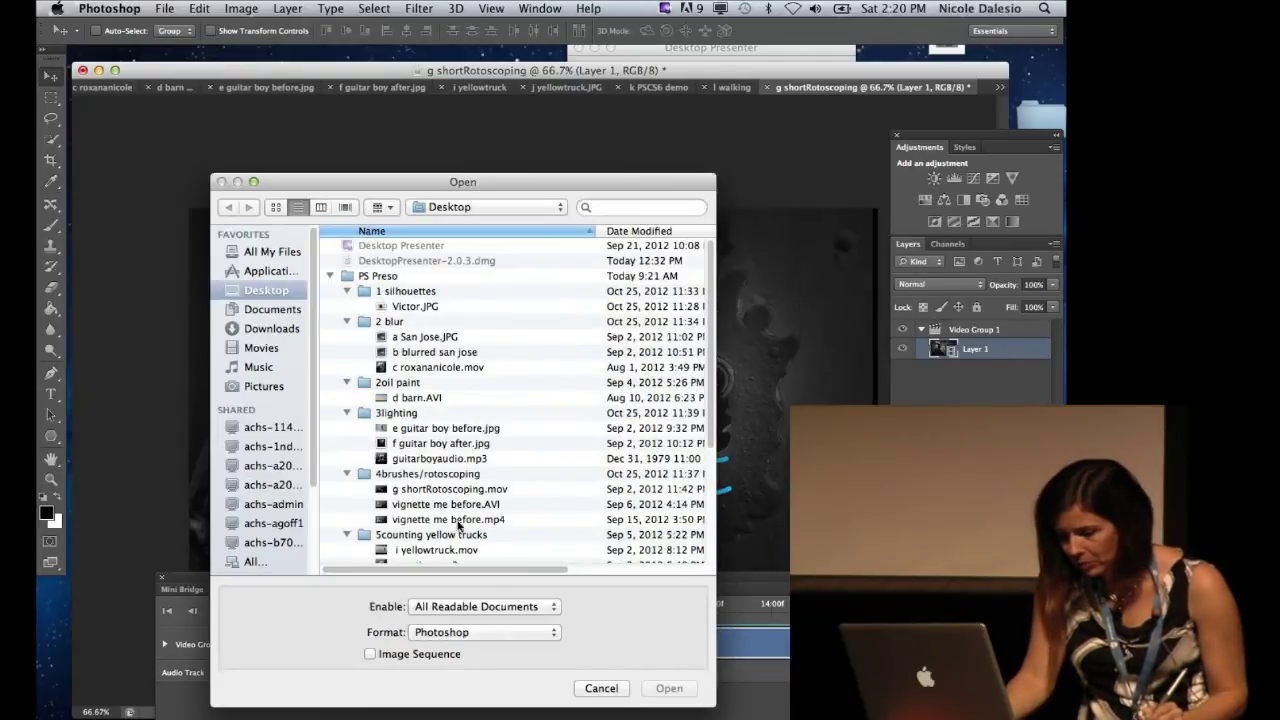
Open vignette me before.AVI and play it as a preview, stopping near 06:00f.
{"action": "left_click", "coordinate": [395, 506]}
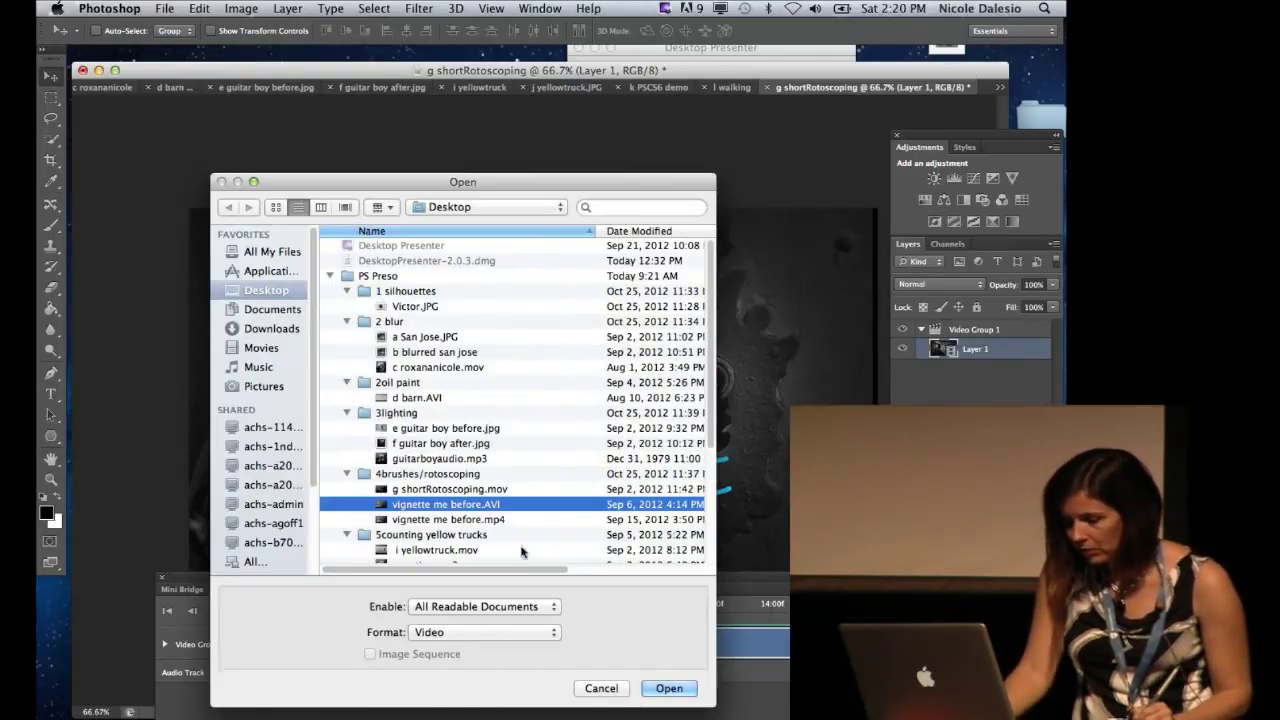
{"action": "left_click", "coordinate": [670, 689]}
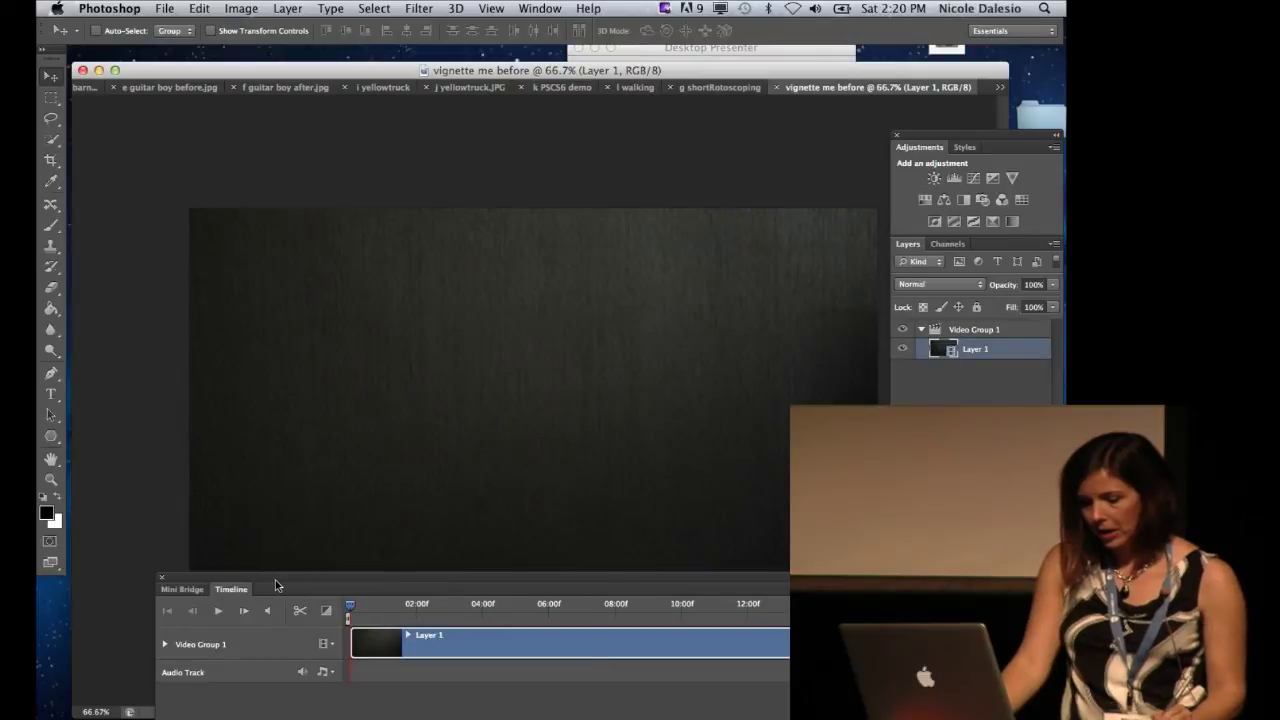
{"action": "left_click_drag", "start_coordinate": [277, 586], "coordinate": [235, 604]}
{"action": "left_click_drag", "start_coordinate": [308, 627], "coordinate": [417, 621]}
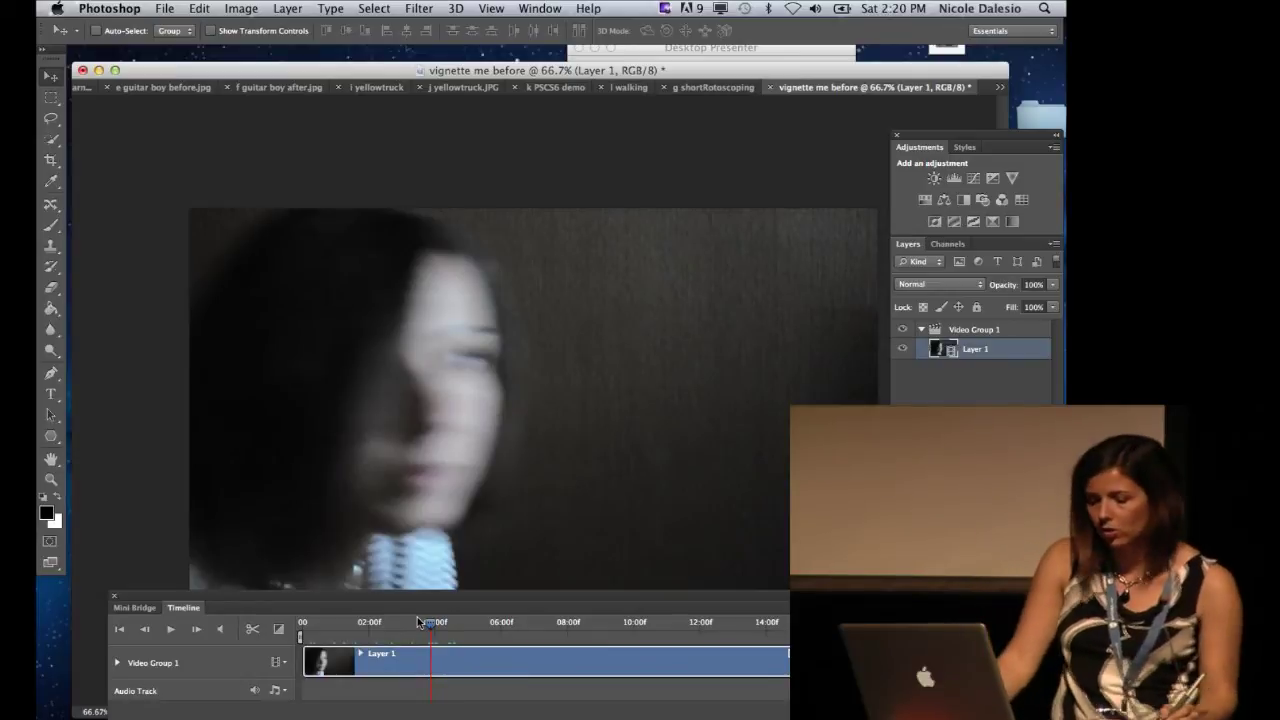
{"action": "left_click", "coordinate": [172, 632]}
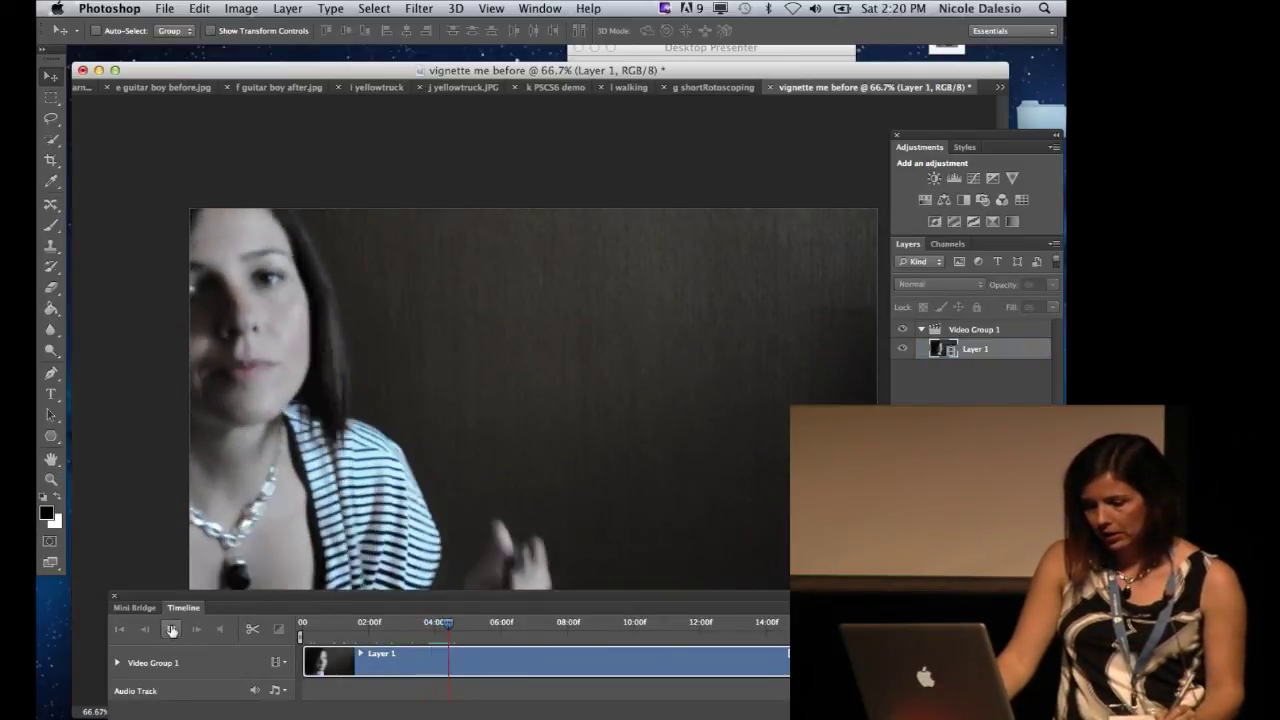
{"action": "left_click", "coordinate": [172, 633]}
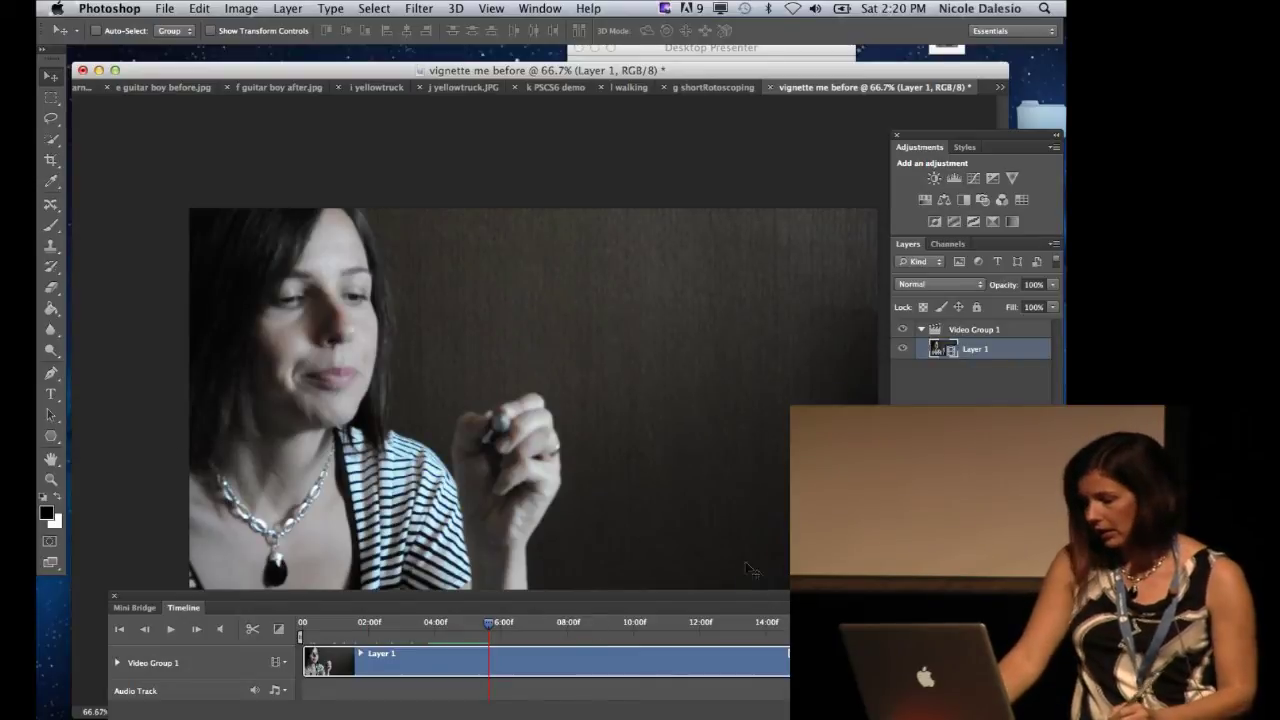
Add a black-to-white Gradient Map, unclipped so the whole video turns monochrome.
{"action": "left_click", "coordinate": [1012, 222]}
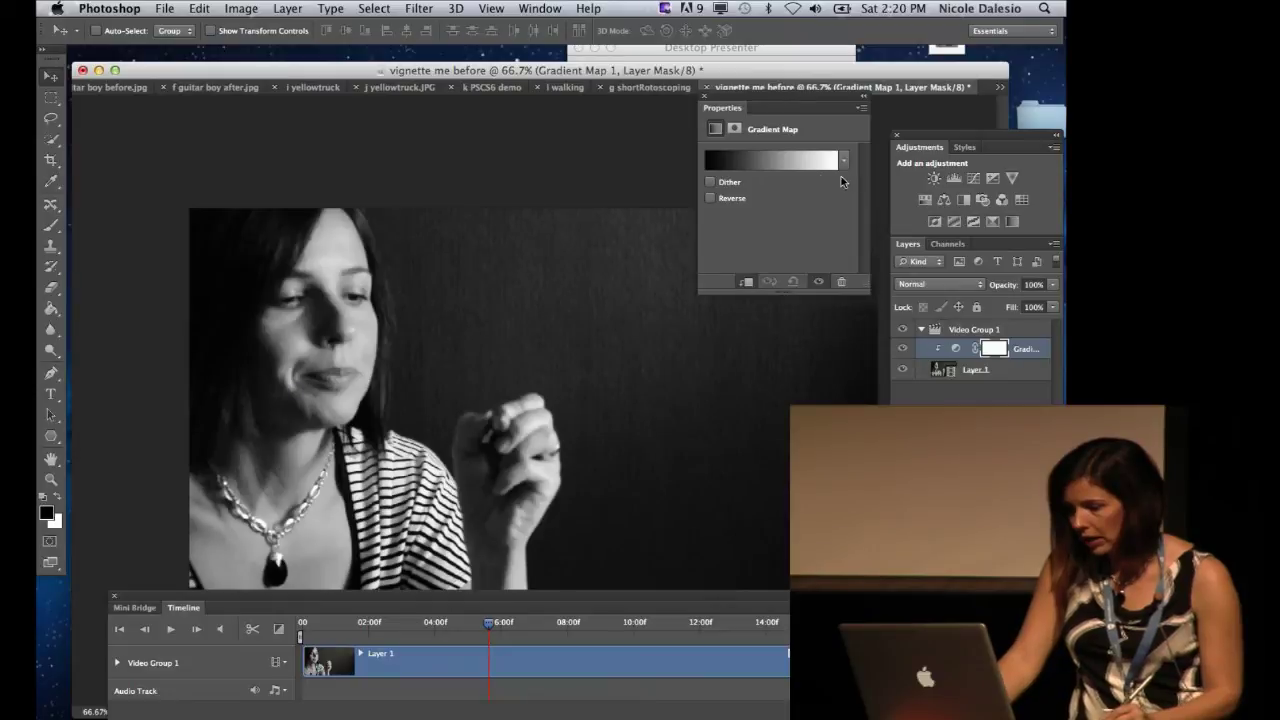
{"action": "left_click", "coordinate": [843, 161]}
{"action": "left_click", "coordinate": [844, 163]}
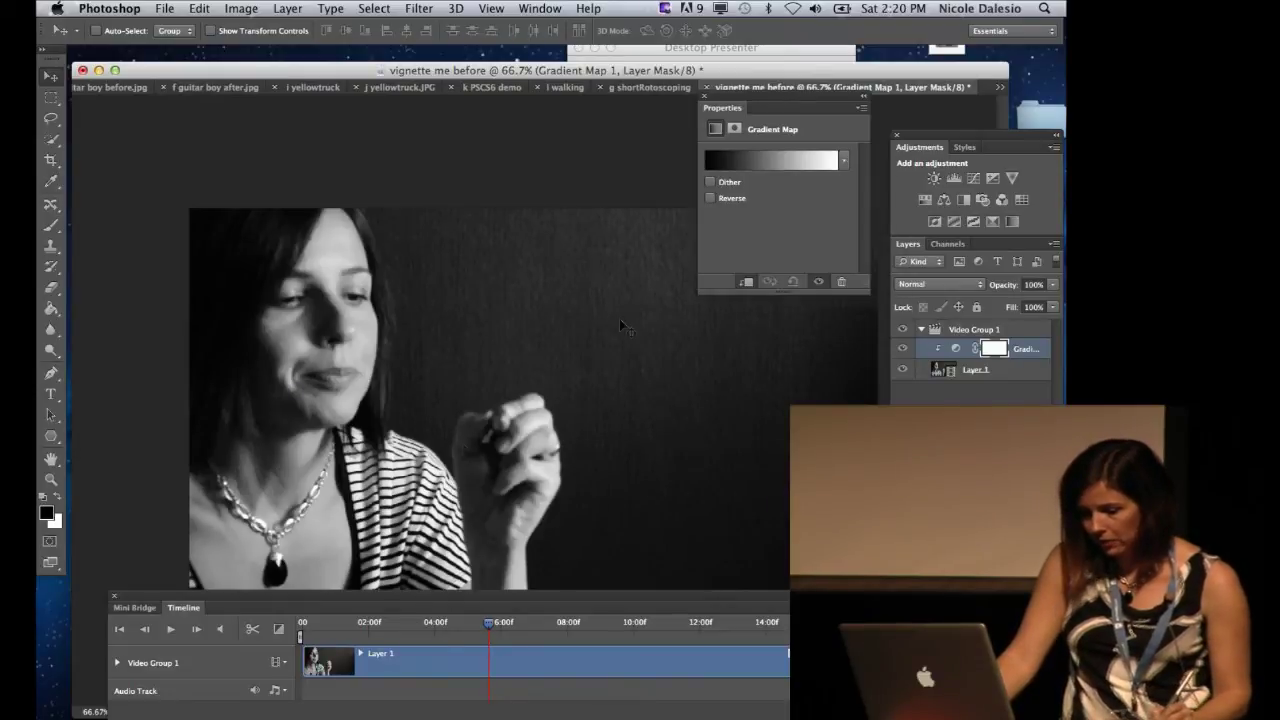
{"action": "left_click_drag", "start_coordinate": [492, 638], "coordinate": [462, 626]}
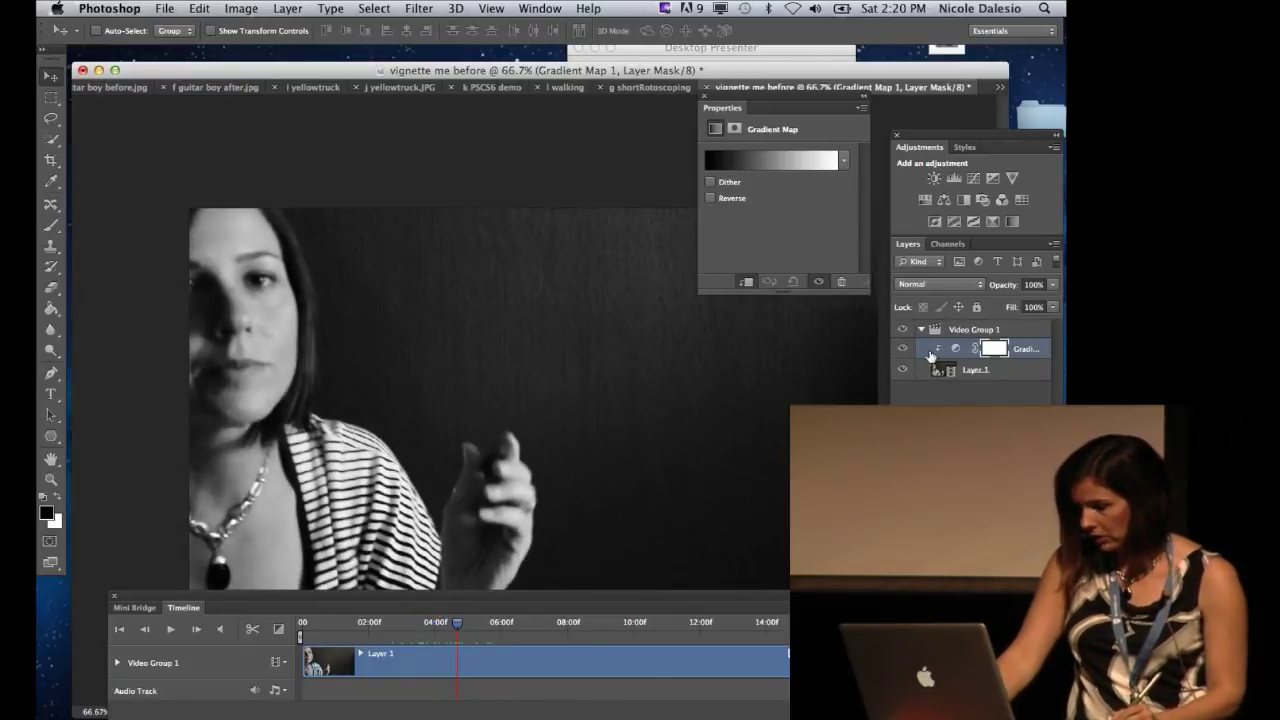
{"action": "left_click", "coordinate": [745, 283]}
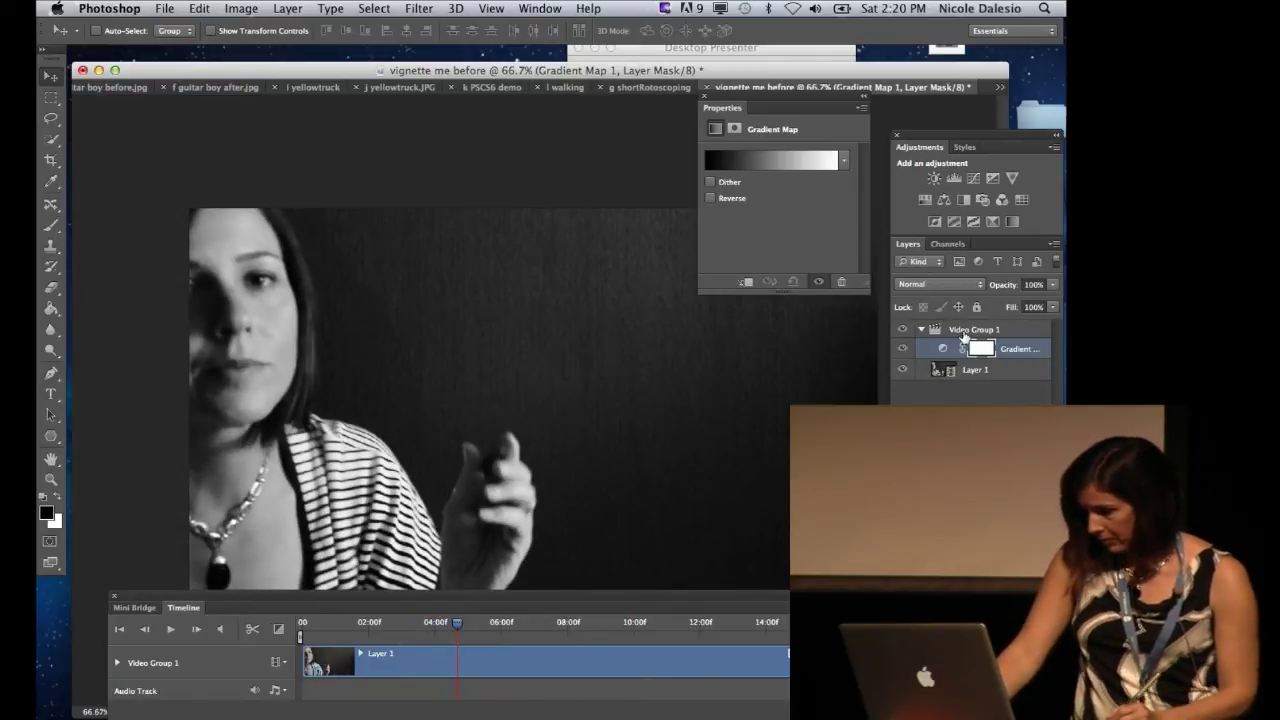
{"action": "left_click", "coordinate": [964, 330]}
Create Layer 2 above Video Group 1 and stretch its clip to the full 15:00f length.
{"action": "key", "text": "super+alt+shift+n"}
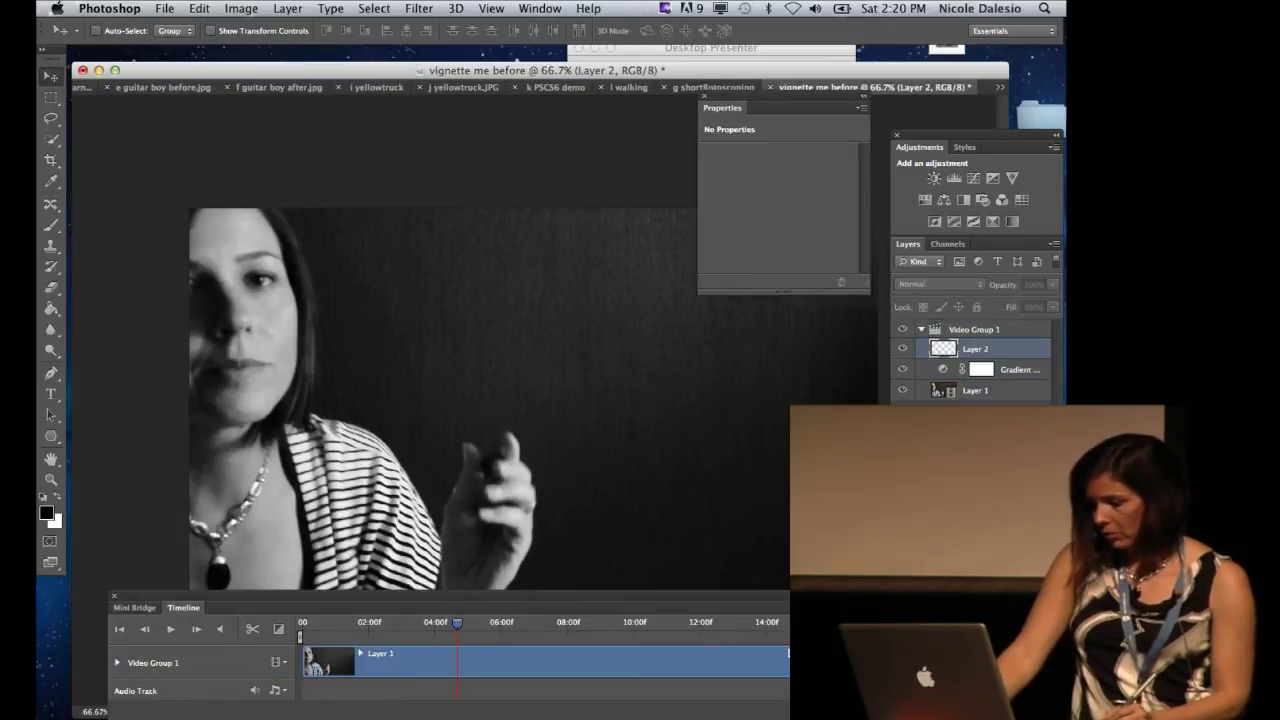
{"action": "left_click_drag", "start_coordinate": [465, 594], "coordinate": [507, 406]}
{"action": "left_click_drag", "start_coordinate": [367, 708], "coordinate": [362, 708]}
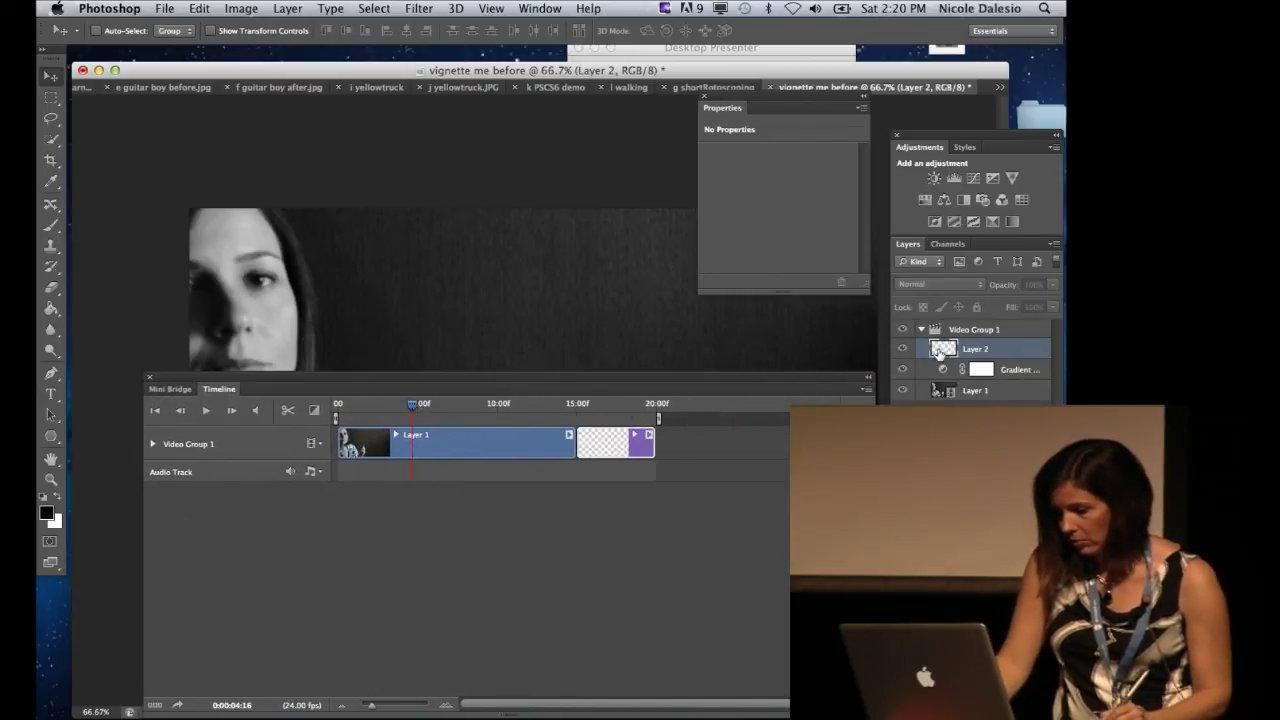
{"action": "left_click_drag", "start_coordinate": [932, 325], "coordinate": [931, 326]}
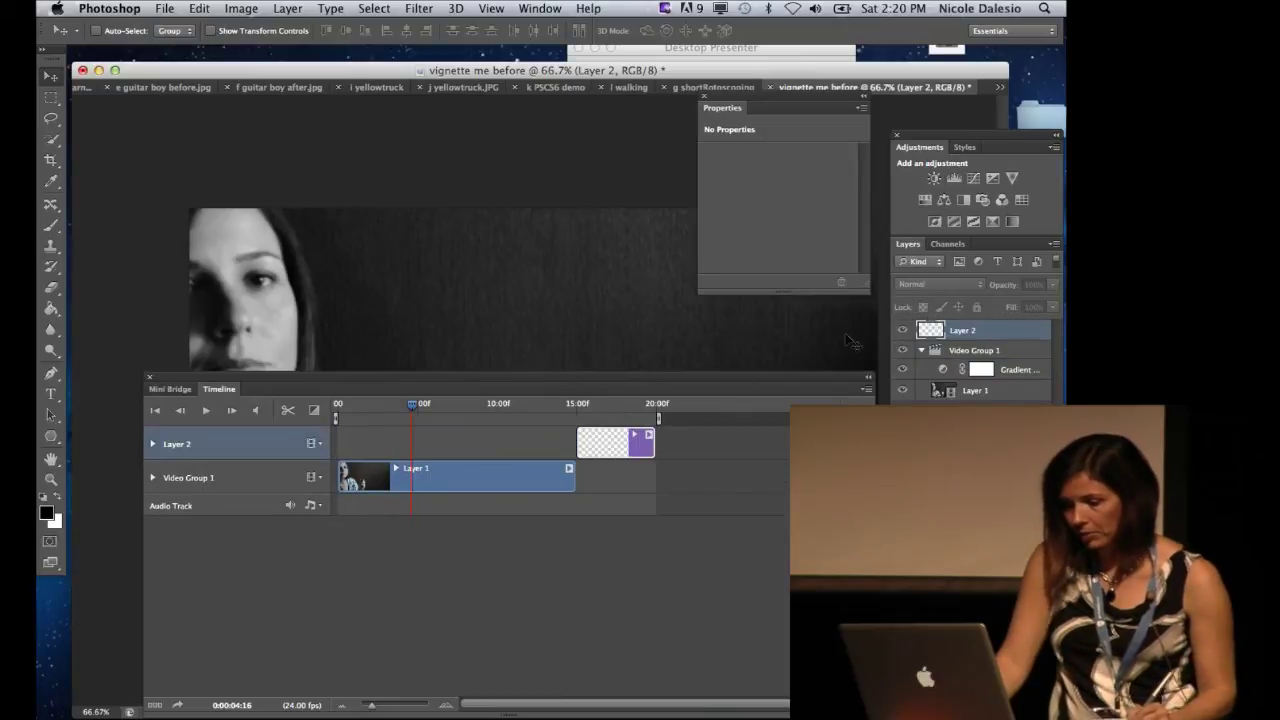
{"action": "left_click_drag", "start_coordinate": [590, 454], "coordinate": [541, 446]}
{"action": "mouse_move", "coordinate": [428, 441]}
{"action": "left_mouse_down"}
{"action": "mouse_move", "coordinate": [347, 437]}
{"action": "mouse_move", "coordinate": [573, 440]}
{"action": "left_mouse_up"}
{"action": "left_click_drag", "start_coordinate": [400, 377], "coordinate": [381, 610]}
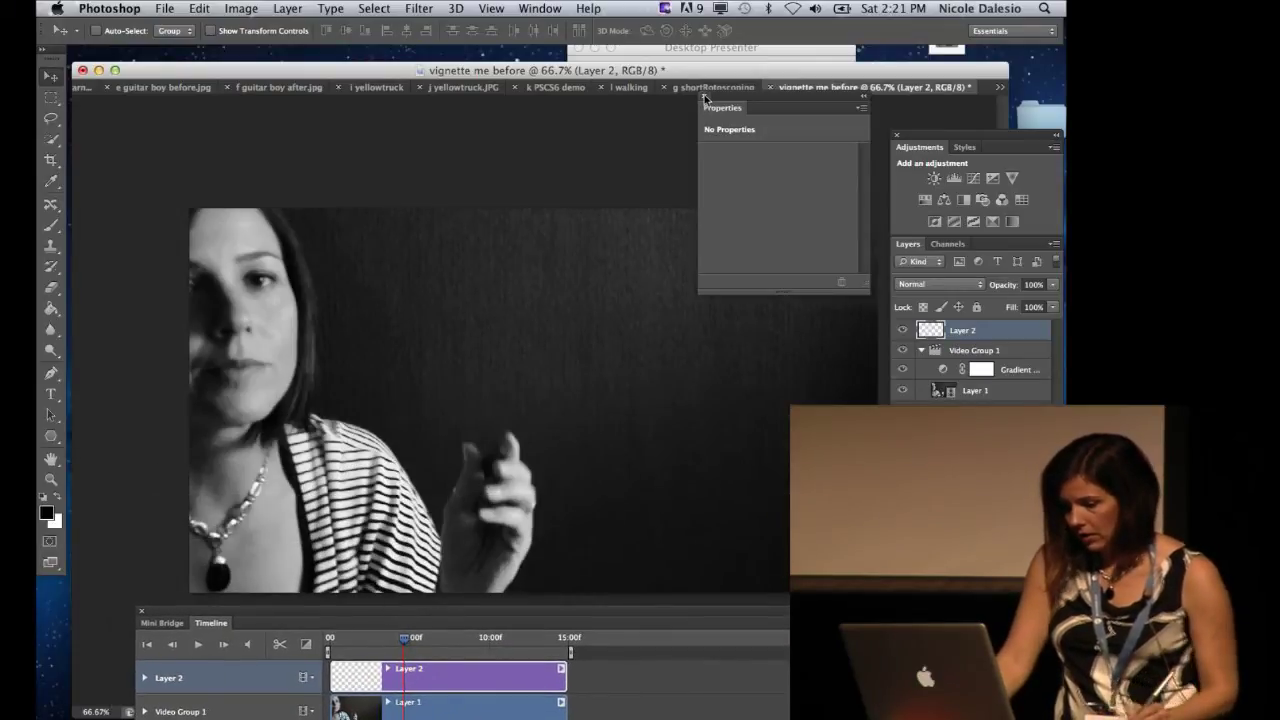
Fill Layer 2 with solid black using the Paint Bucket.
{"action": "left_click", "coordinate": [52, 310]}
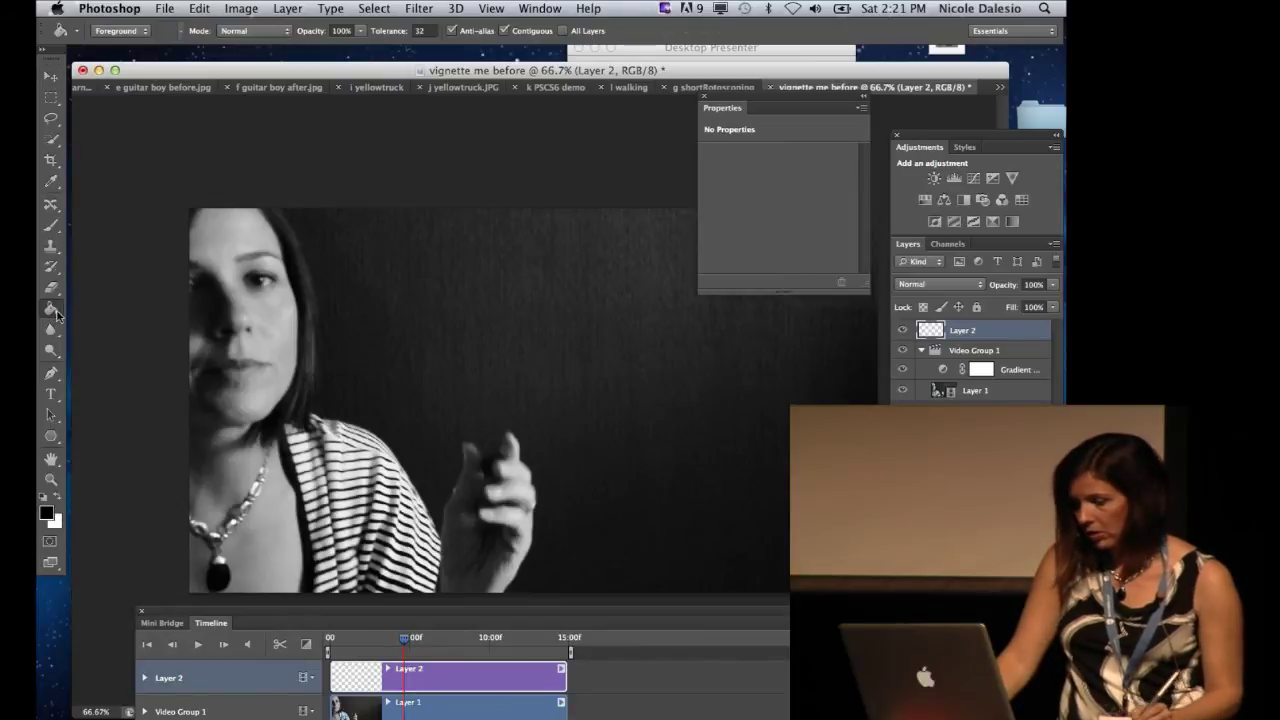
{"action": "left_click", "coordinate": [465, 355]}
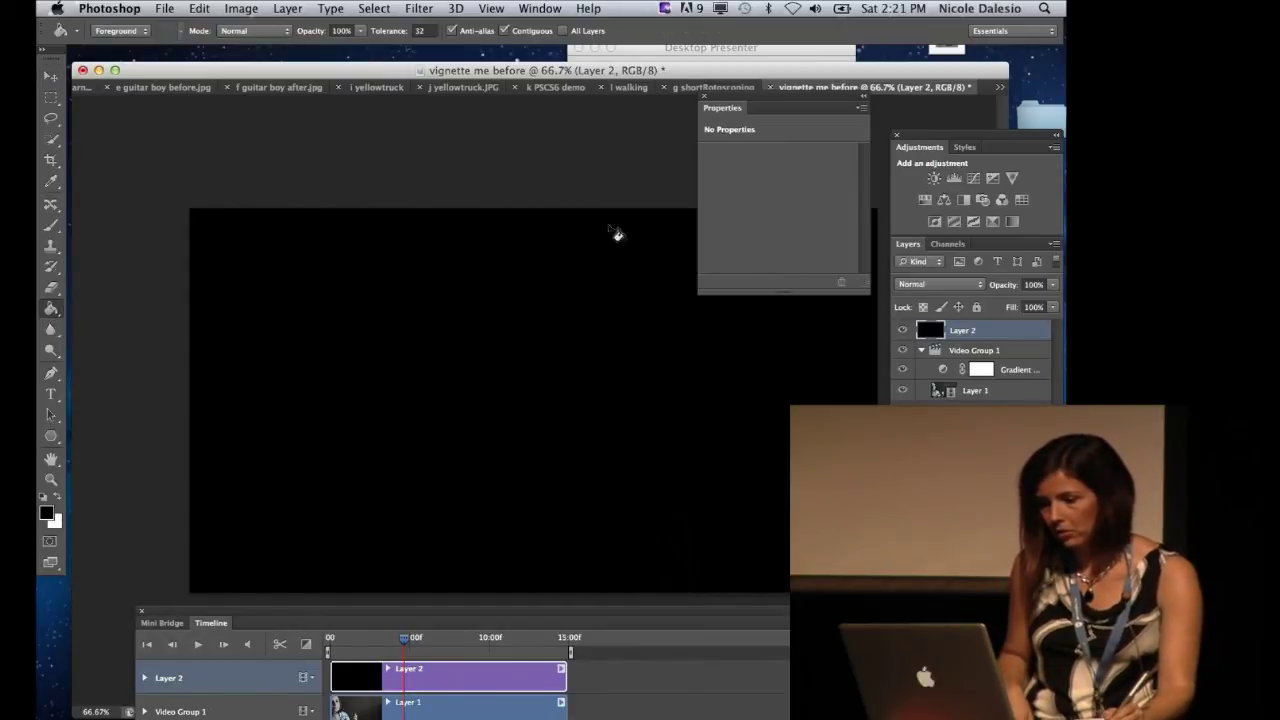
{"action": "left_click", "coordinate": [704, 97]}
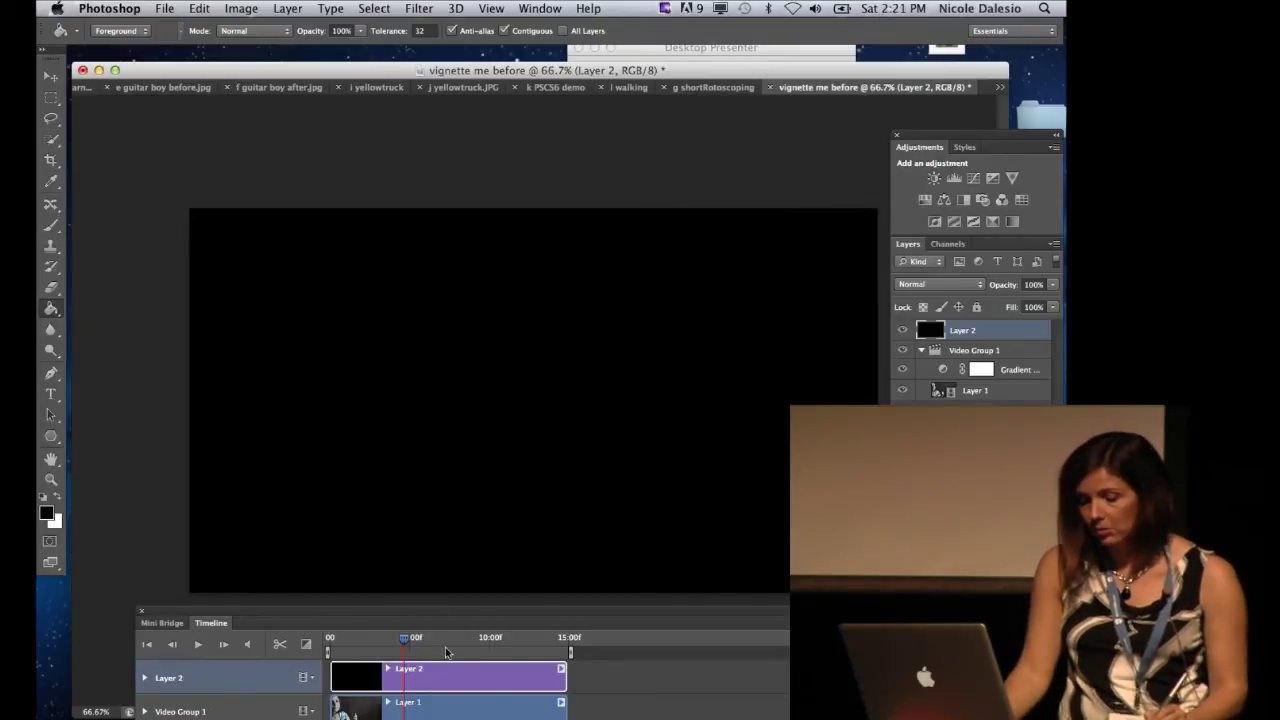
Set the black Layer 2's opacity to 70%.
{"action": "left_click_drag", "start_coordinate": [403, 645], "coordinate": [386, 648]}
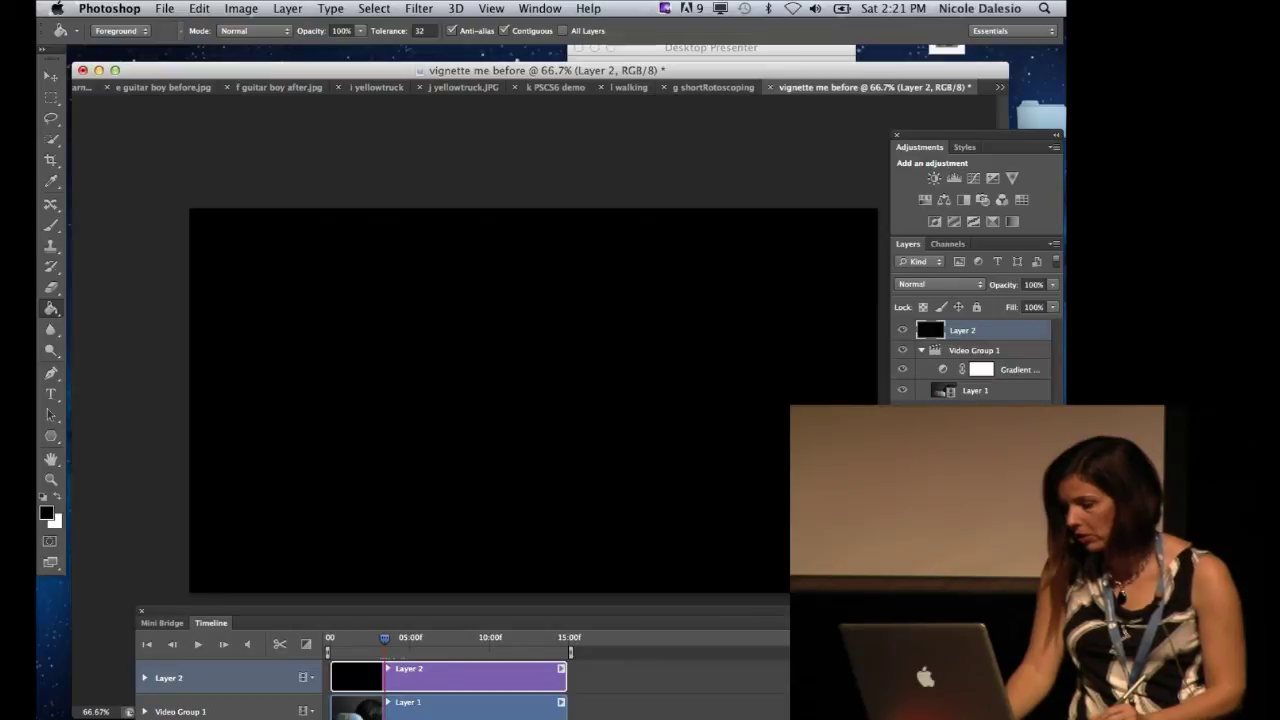
{"action": "left_click", "coordinate": [1052, 285]}
{"action": "left_click_drag", "start_coordinate": [1038, 302], "coordinate": [1032, 305]}
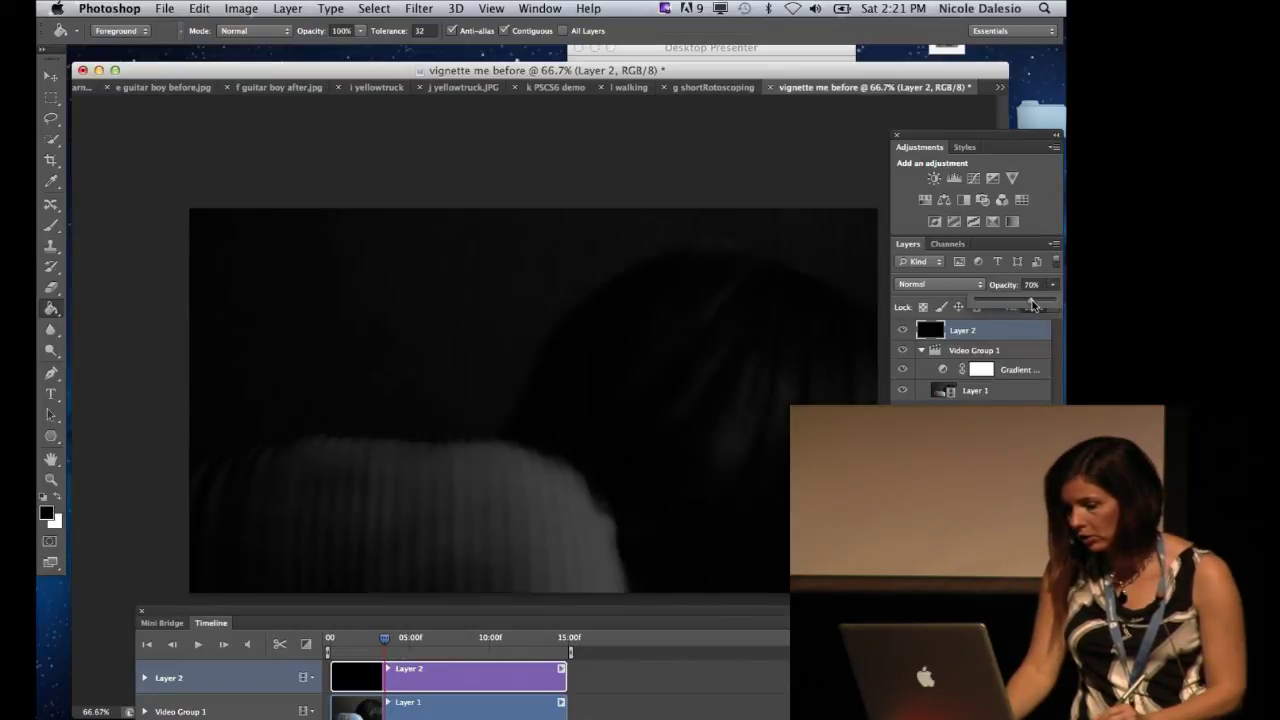
Set up the Eraser at 800 px with a Soft Round 0% hardness tip.
{"action": "left_click", "coordinate": [55, 288]}
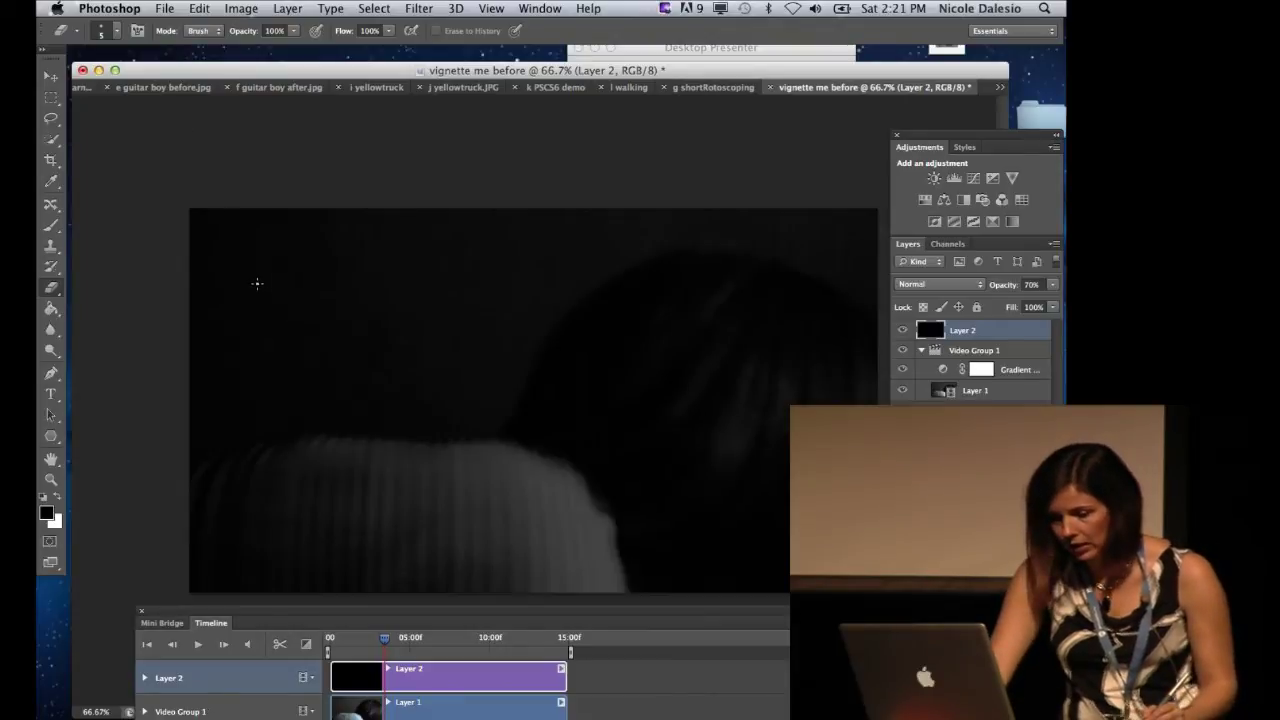
{"action": "key", "text": "bracketright"}
{"action": "key", "text": "bracketright"}
{"action": "key", "text": "bracketright"}
{"action": "key", "text": "bracketright"}
{"action": "key", "text": "bracketright"}
{"action": "key", "text": "bracketright"}
{"action": "key", "text": "bracketright"}
{"action": "key", "text": "bracketright"}
{"action": "key", "text": "bracketright"}
{"action": "key", "text": "bracketright"}
{"action": "key", "text": "bracketright"}
{"action": "key", "text": "bracketright"}
{"action": "key", "text": "bracketright"}
{"action": "key", "text": "bracketright"}
{"action": "key", "text": "bracketright"}
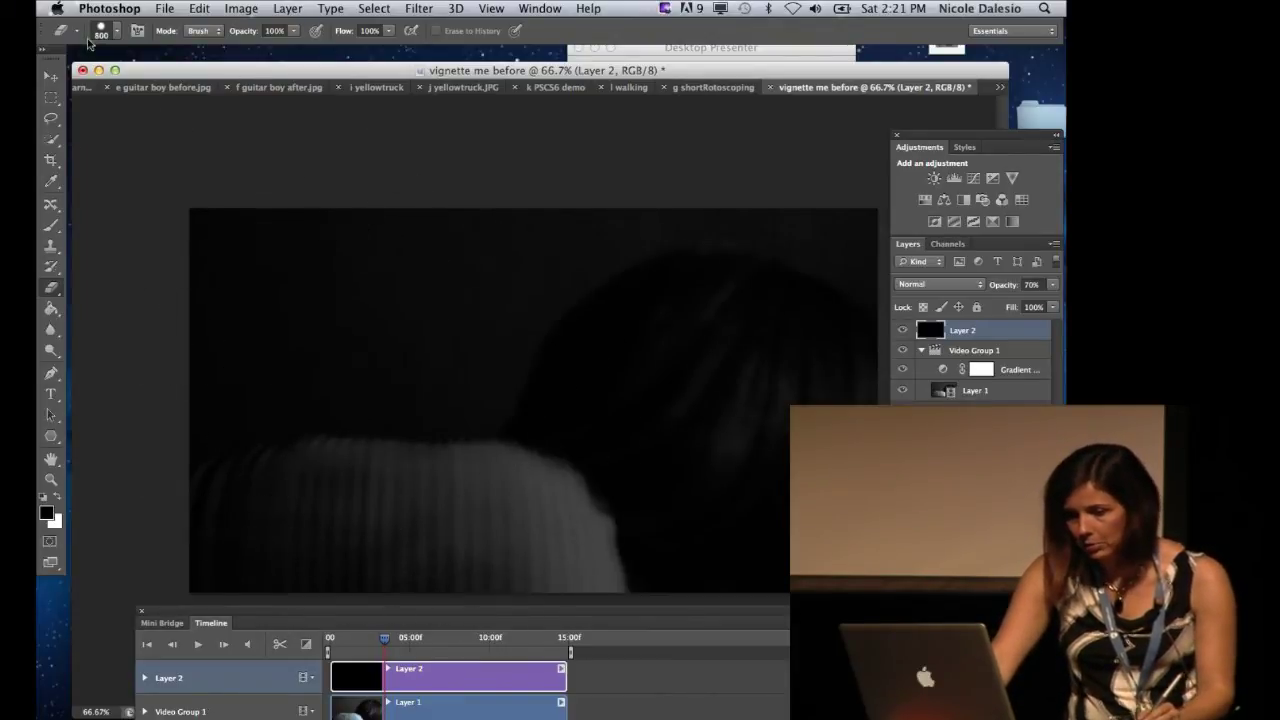
{"action": "left_click", "coordinate": [115, 33]}
{"action": "left_click", "coordinate": [84, 167]}
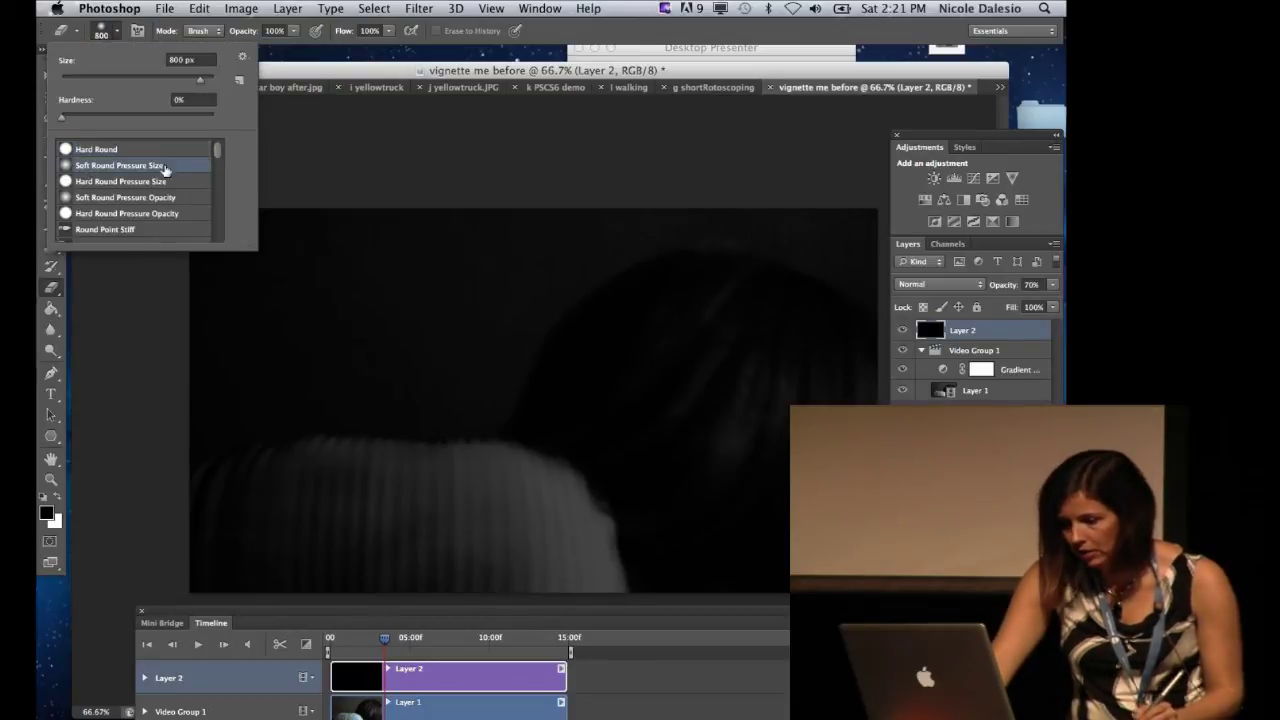
{"action": "left_click", "coordinate": [490, 400]}
Erase a soft opening over the woman in the centre of Layer 2.
{"action": "left_click", "coordinate": [498, 448]}
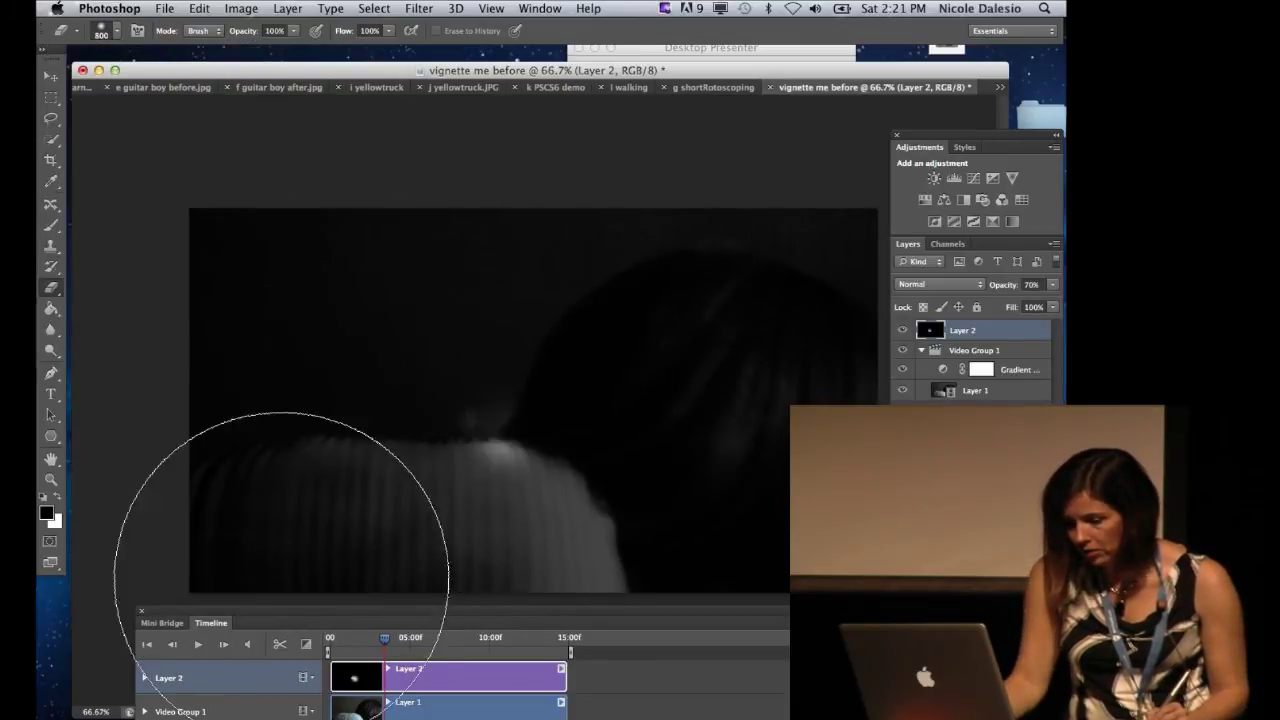
{"action": "mouse_move", "coordinate": [409, 514]}
{"action": "left_mouse_down"}
{"action": "mouse_move", "coordinate": [395, 420]}
{"action": "mouse_move", "coordinate": [450, 413]}
{"action": "mouse_move", "coordinate": [470, 436]}
{"action": "mouse_move", "coordinate": [526, 435]}
{"action": "mouse_move", "coordinate": [456, 442]}
{"action": "mouse_move", "coordinate": [491, 485]}
{"action": "mouse_move", "coordinate": [509, 469]}
{"action": "mouse_move", "coordinate": [480, 490]}
{"action": "left_mouse_up"}
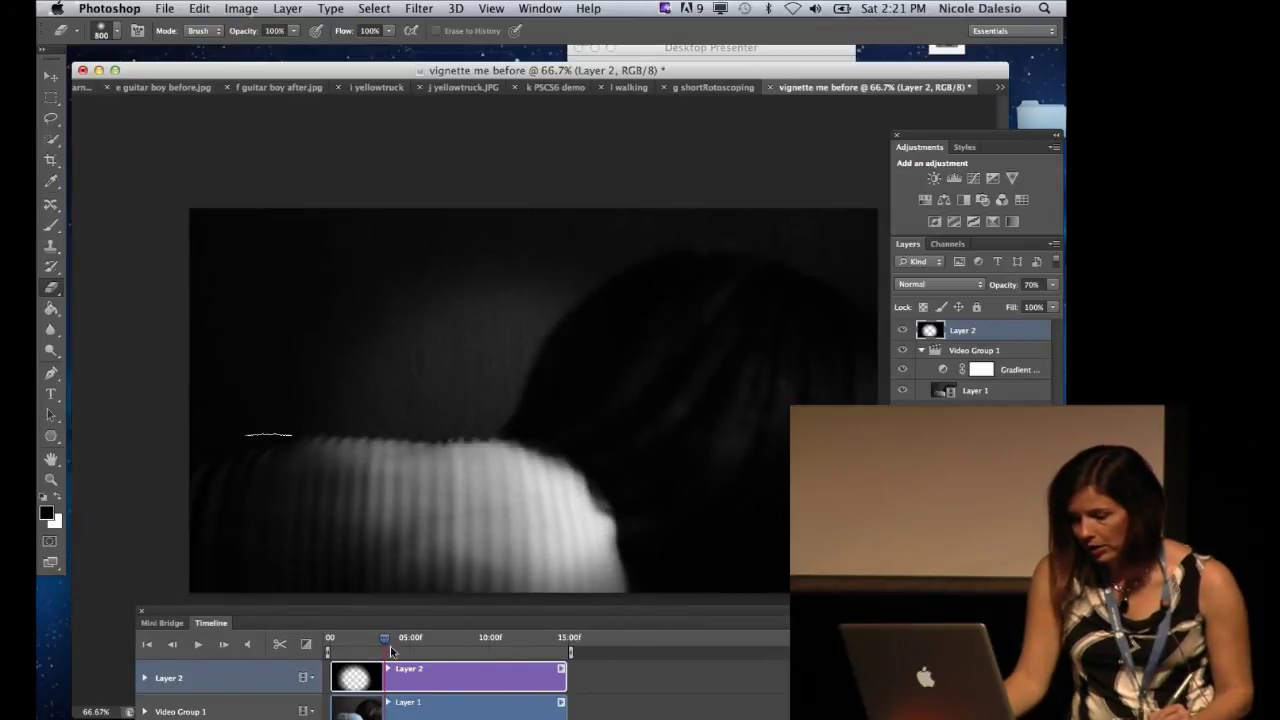
{"action": "mouse_move", "coordinate": [384, 638]}
{"action": "left_mouse_down"}
{"action": "mouse_move", "coordinate": [363, 641]}
{"action": "mouse_move", "coordinate": [415, 640]}
{"action": "left_mouse_up"}
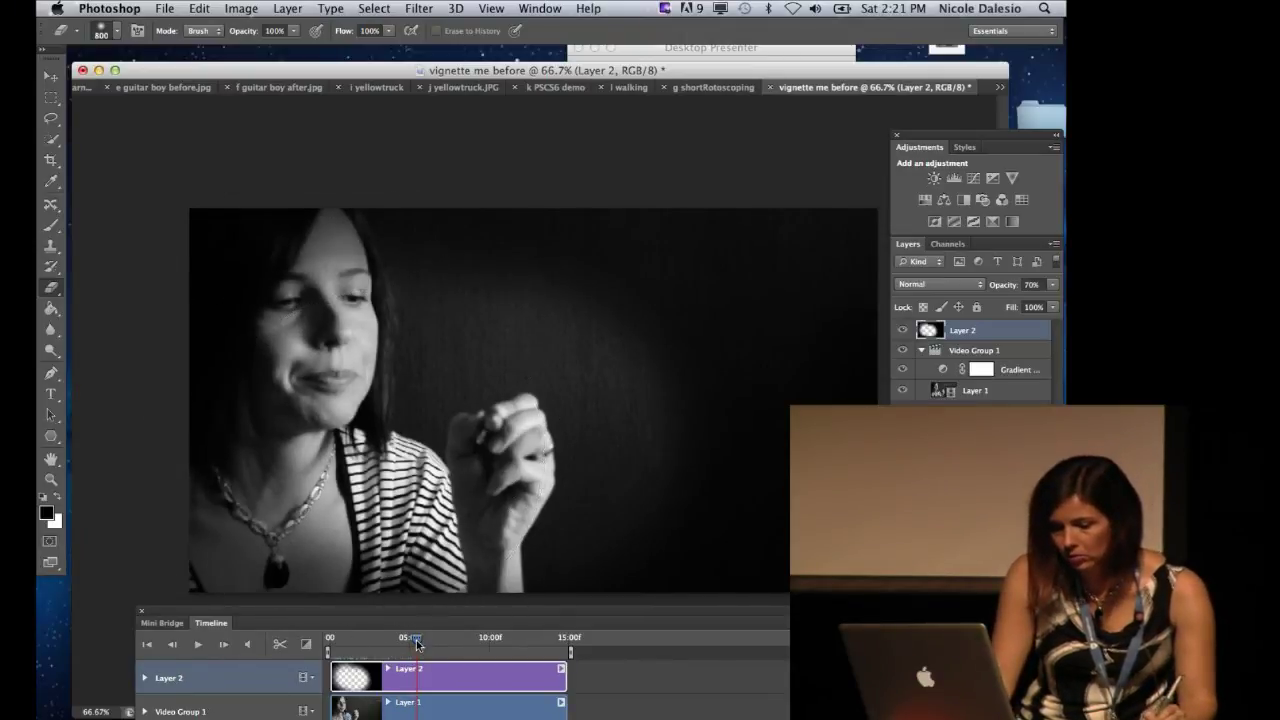
Trim the end of Layer 1's video clip and start Layer 2's clip at 0:00.
{"action": "left_click_drag", "start_coordinate": [417, 643], "coordinate": [384, 677]}
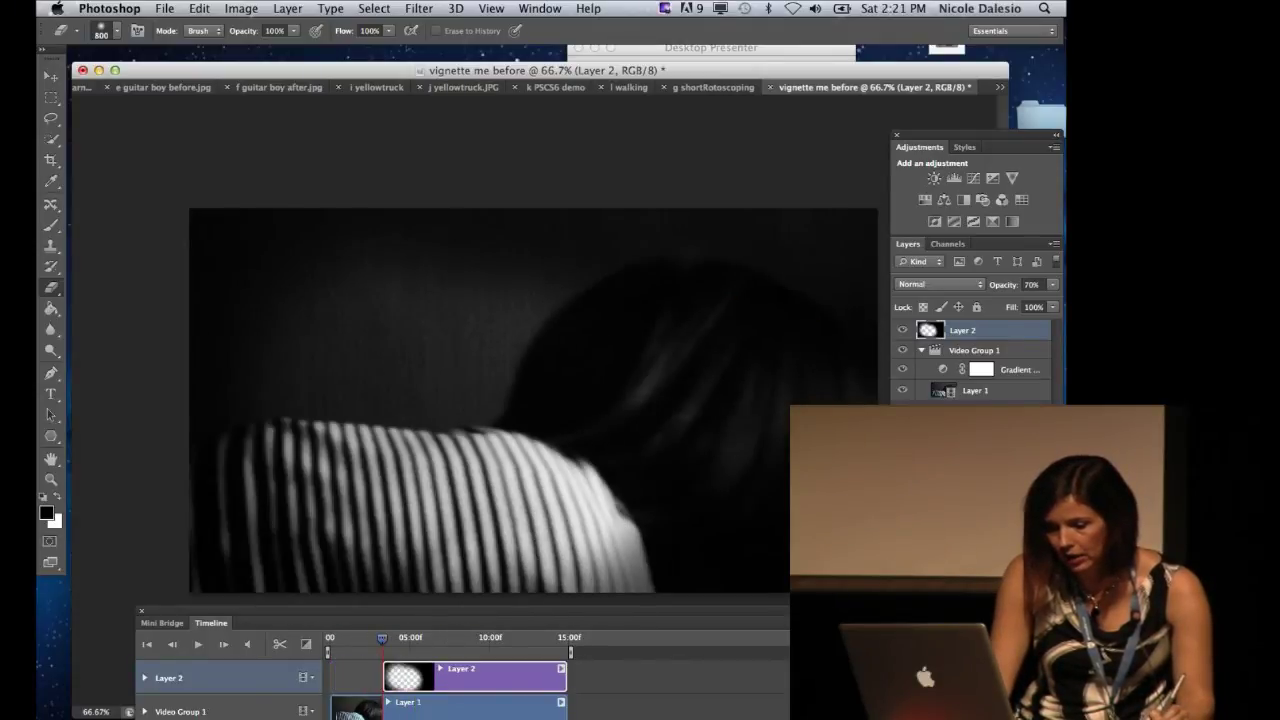
{"action": "left_click_drag", "start_coordinate": [561, 702], "coordinate": [513, 702]}
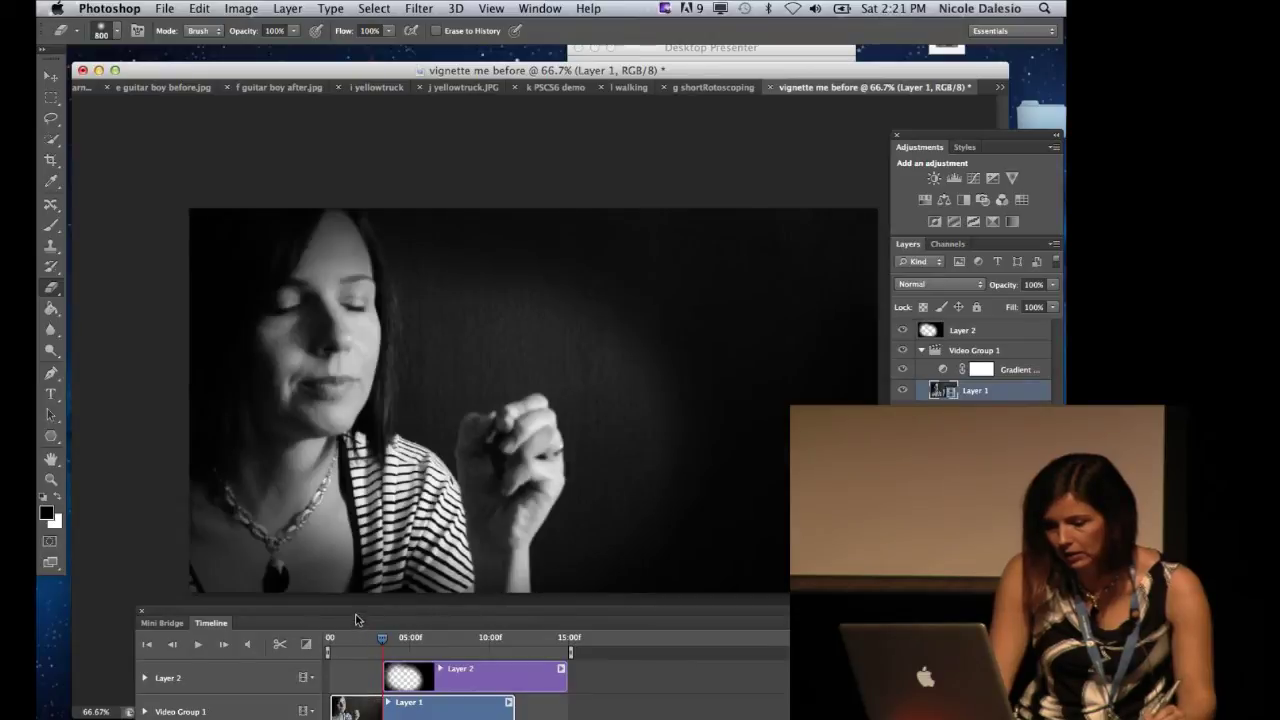
{"action": "left_click_drag", "start_coordinate": [356, 614], "coordinate": [343, 545]}
{"action": "left_click_drag", "start_coordinate": [434, 620], "coordinate": [370, 605]}
Step through later frames to review the vignette, then select Layer 1's clip.
{"action": "left_click", "coordinate": [374, 569]}
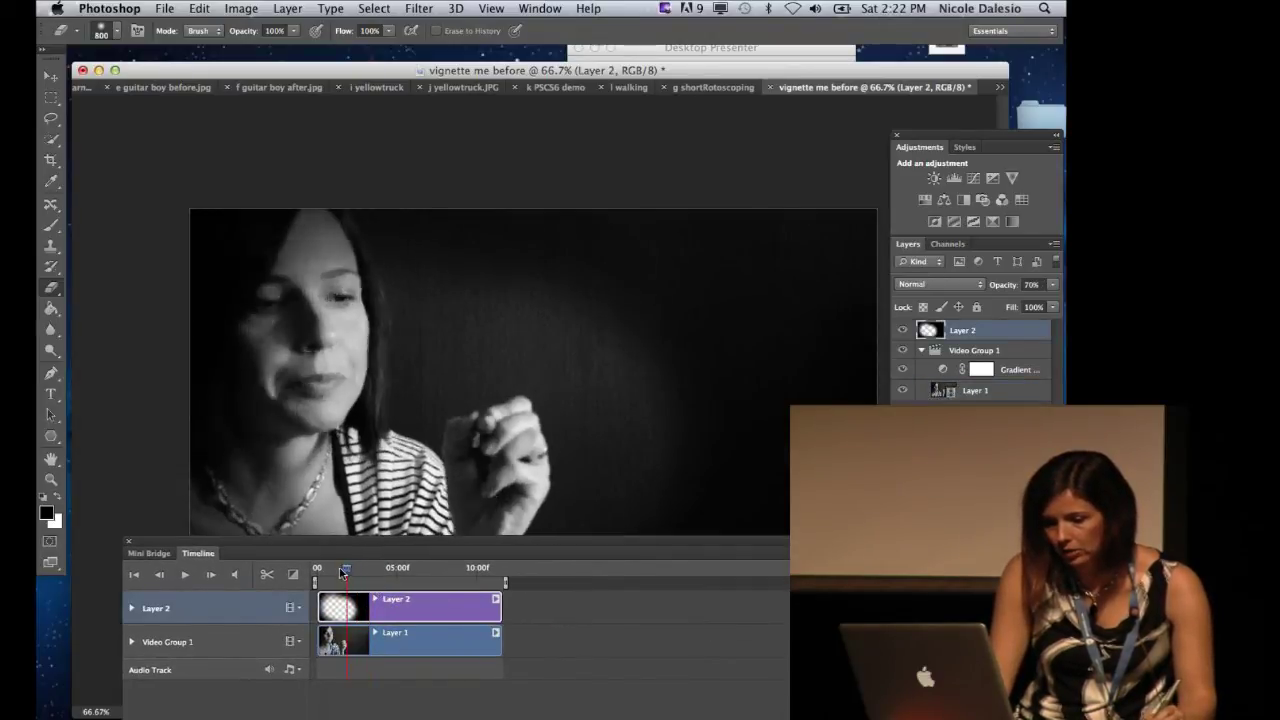
{"action": "left_click", "coordinate": [393, 569]}
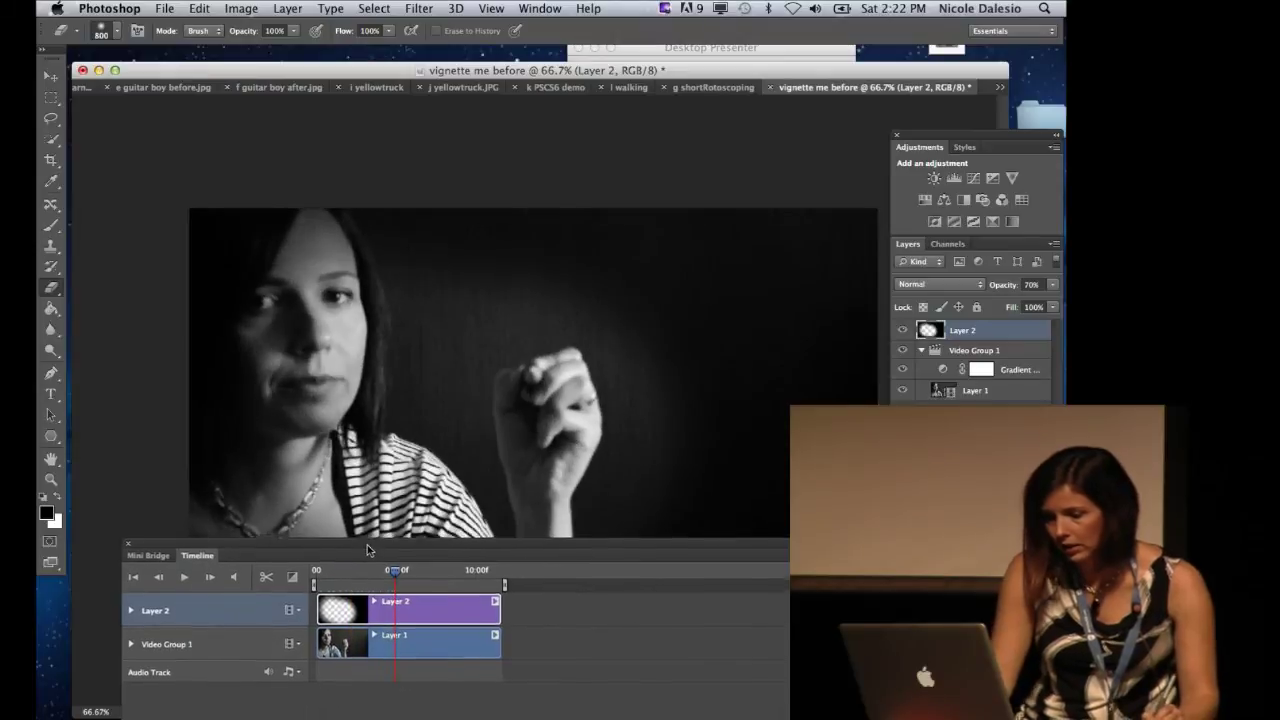
{"action": "left_click_drag", "start_coordinate": [367, 544], "coordinate": [381, 396]}
{"action": "left_click", "coordinate": [425, 512]}
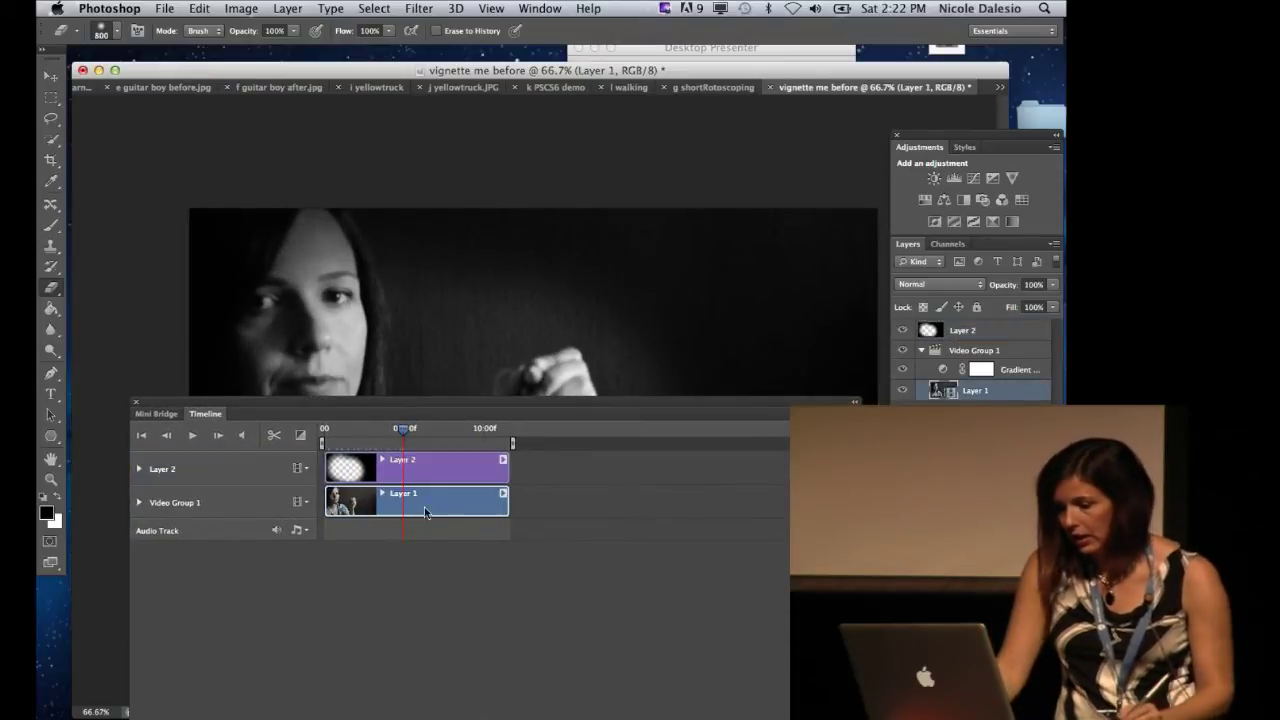
{"action": "left_click_drag", "start_coordinate": [748, 414], "coordinate": [746, 598]}
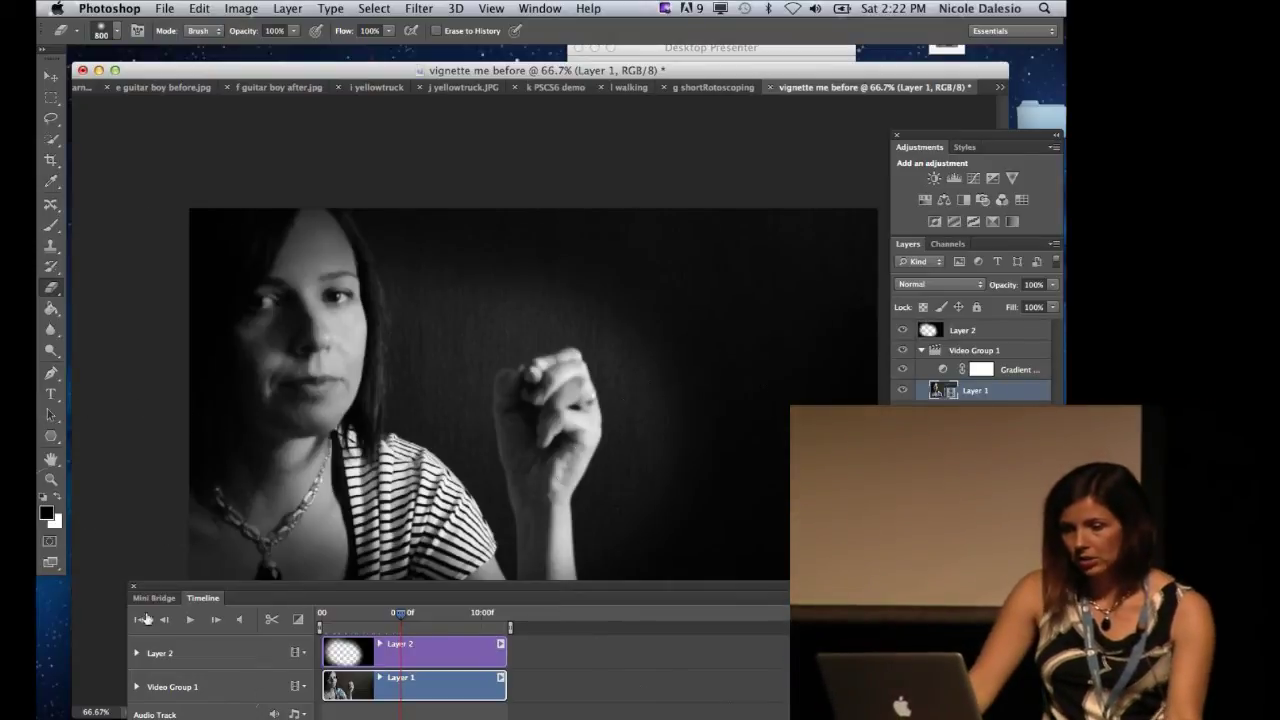
Change the timeline frame rate from 24 to 12 fps and return to the first frame.
{"action": "left_click", "coordinate": [50, 77]}
{"action": "left_click_drag", "start_coordinate": [348, 595], "coordinate": [333, 444]}
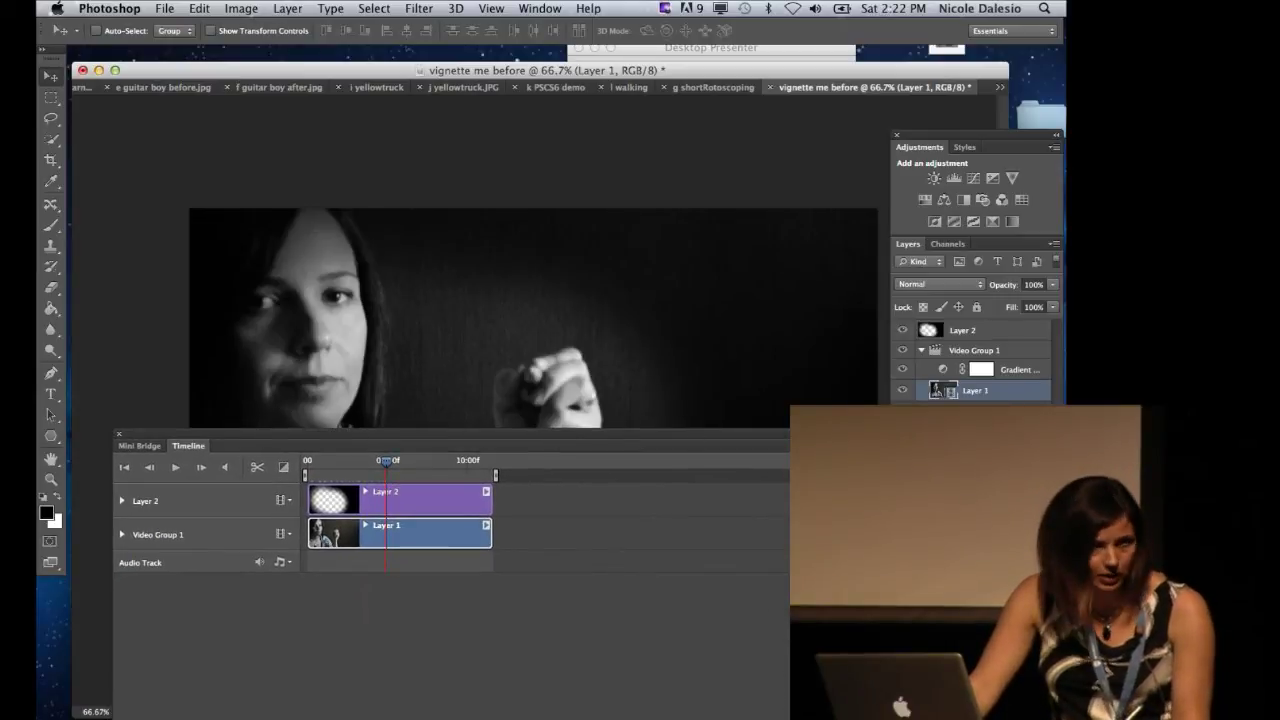
{"action": "right_click", "coordinate": [834, 332]}
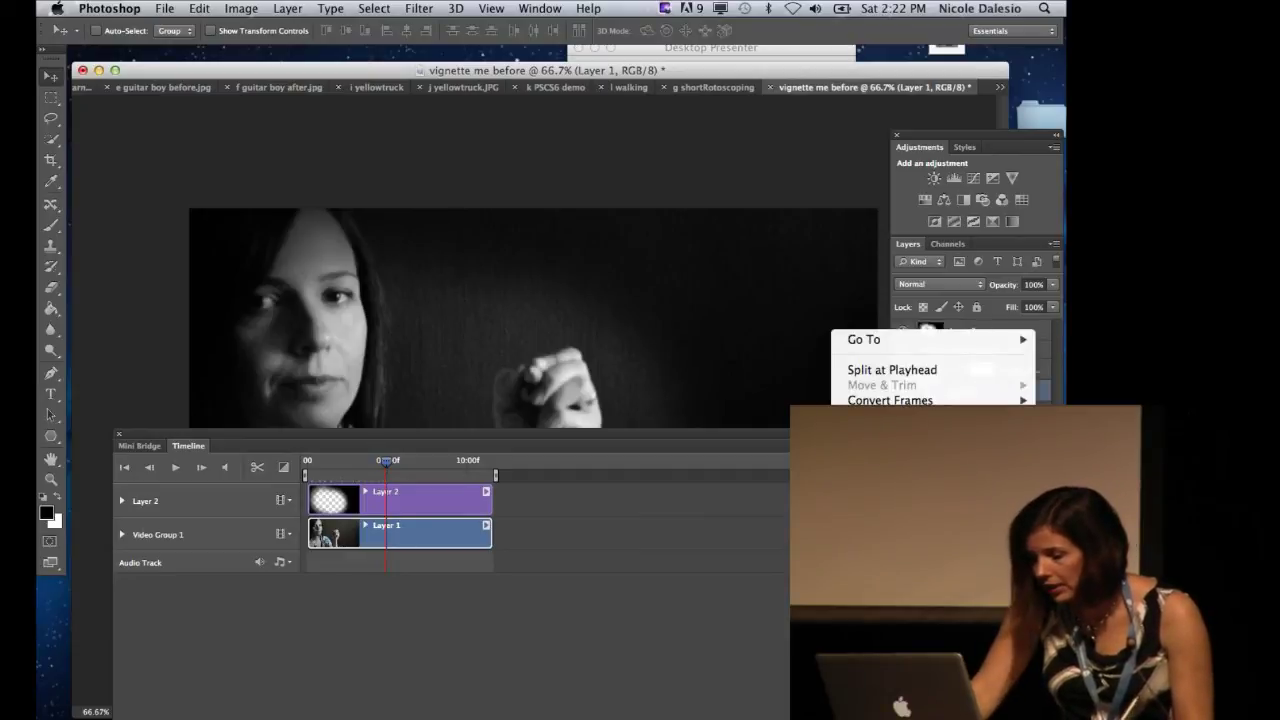
{"action": "left_click", "coordinate": [900, 430]}
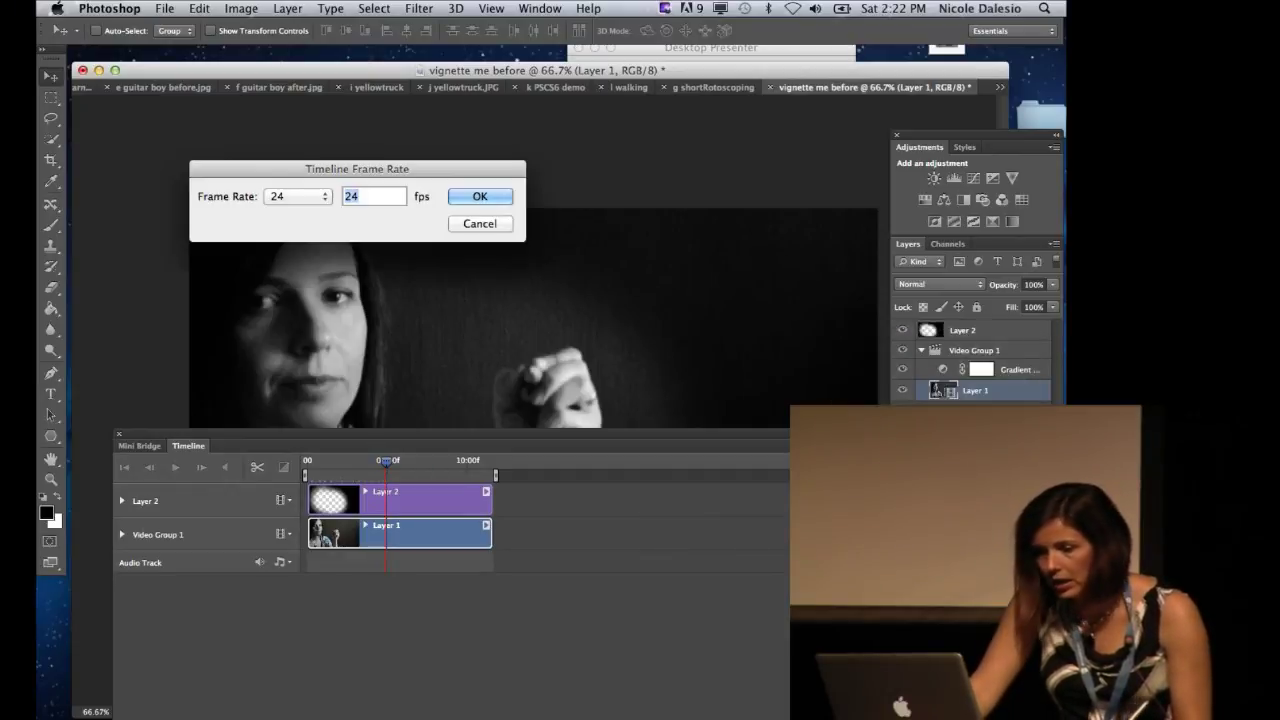
{"action": "left_click", "coordinate": [320, 198]}
{"action": "left_click", "coordinate": [282, 139]}
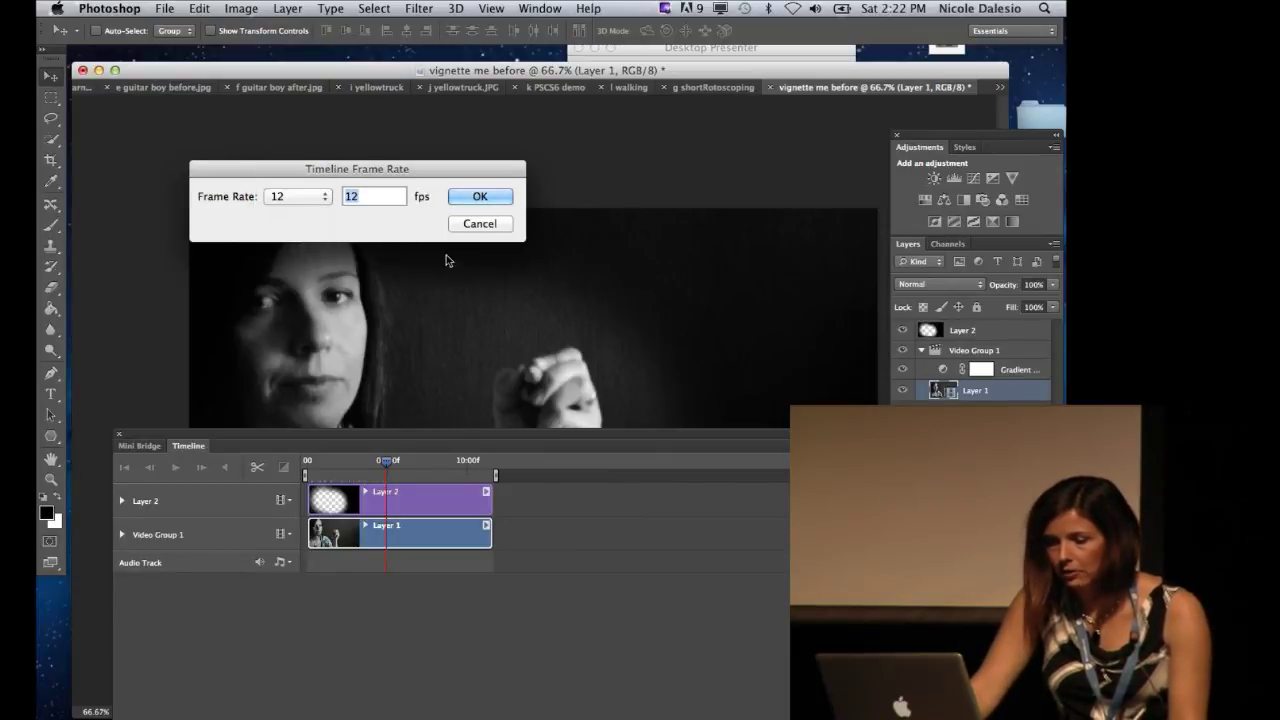
{"action": "left_click", "coordinate": [479, 199]}
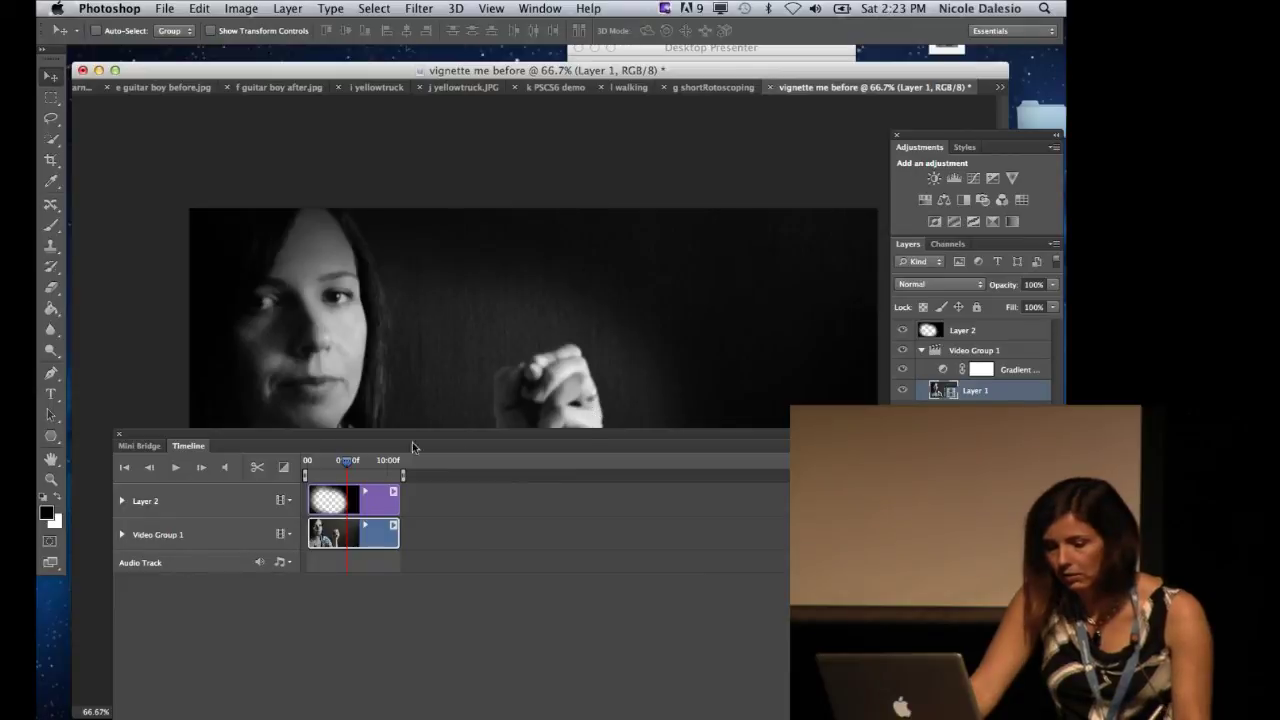
{"action": "left_click_drag", "start_coordinate": [348, 472], "coordinate": [374, 611]}
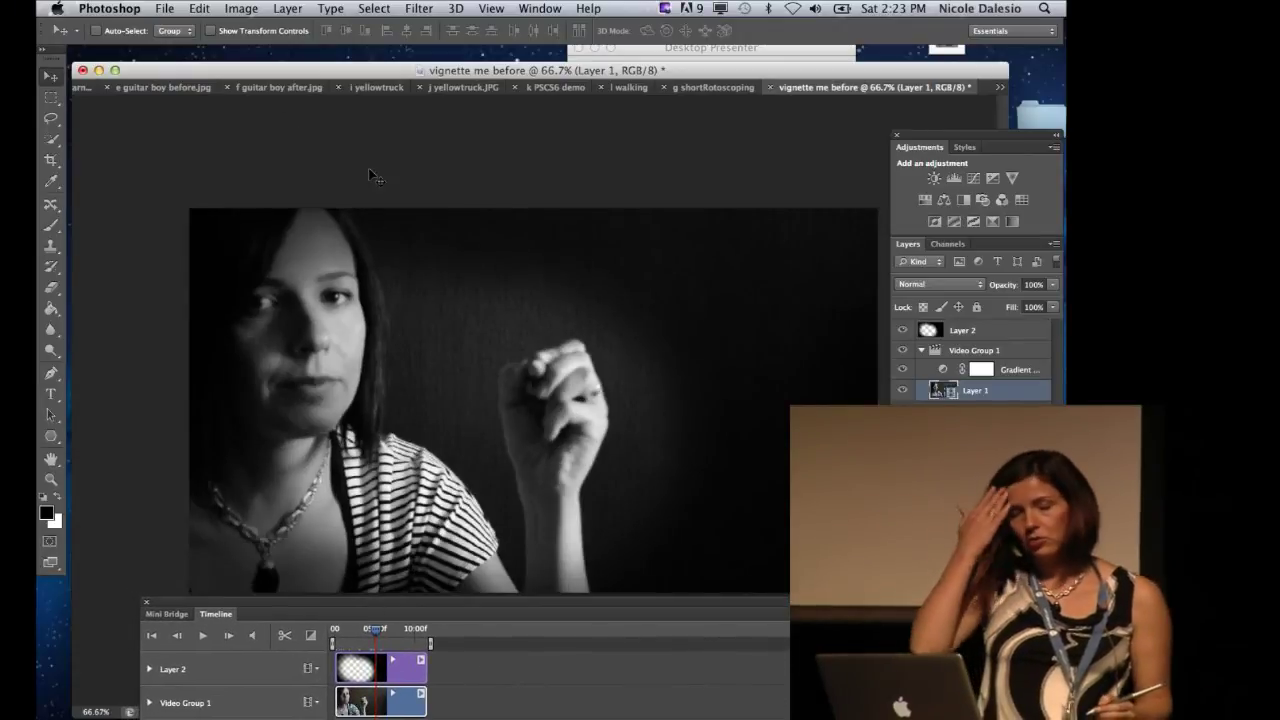
Add blank video Layer 3 from Layer > Video Layers > New Blank Video Layer.
{"action": "left_click", "coordinate": [285, 12]}
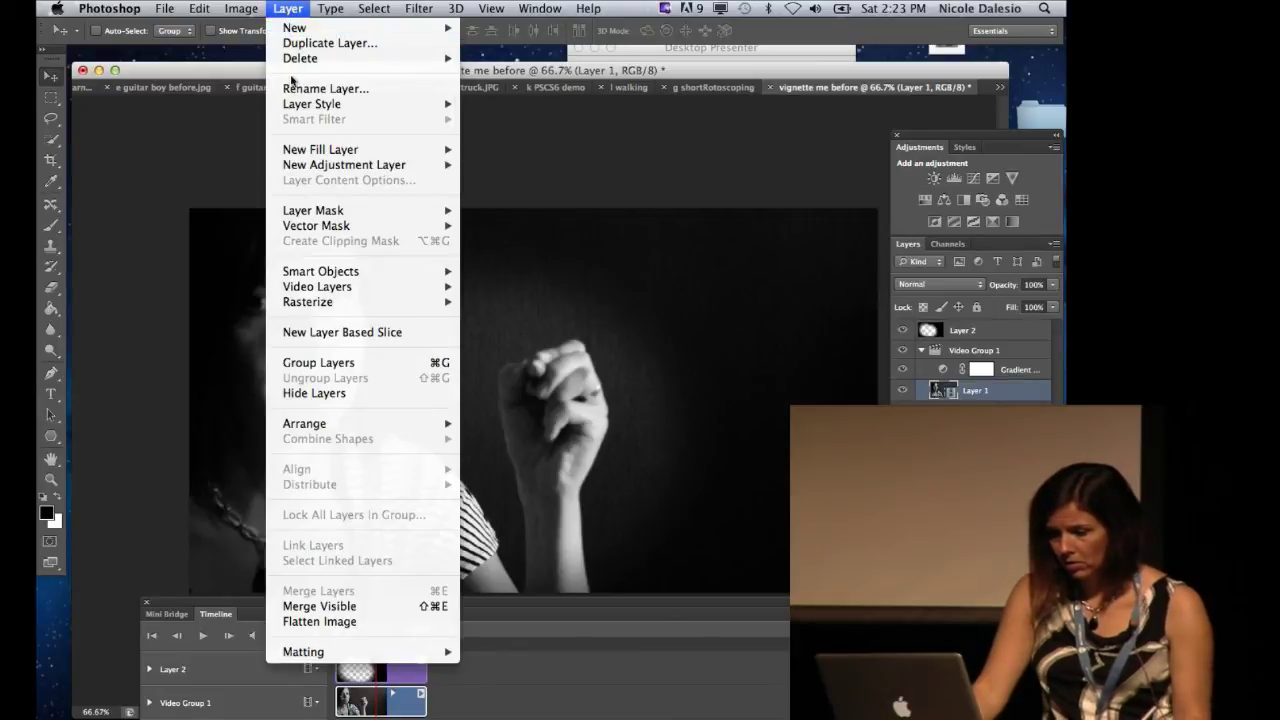
{"action": "mouse_move", "coordinate": [320, 155]}
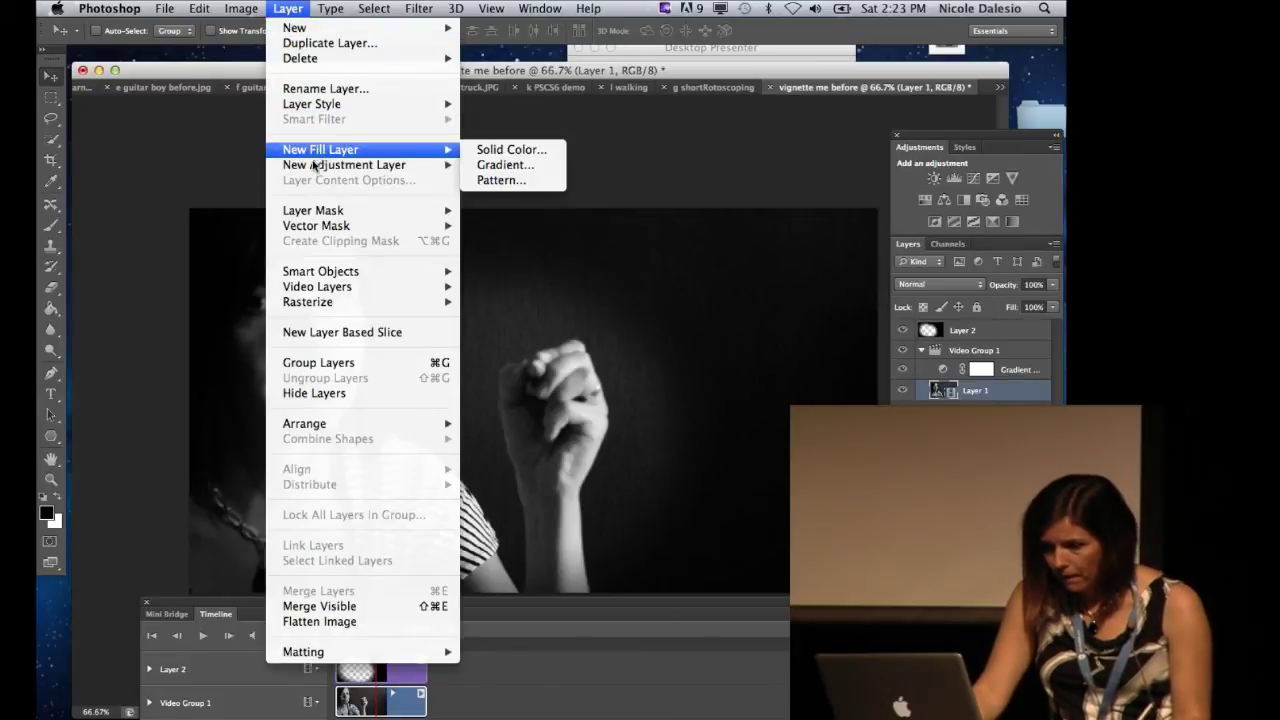
{"action": "mouse_move", "coordinate": [320, 290]}
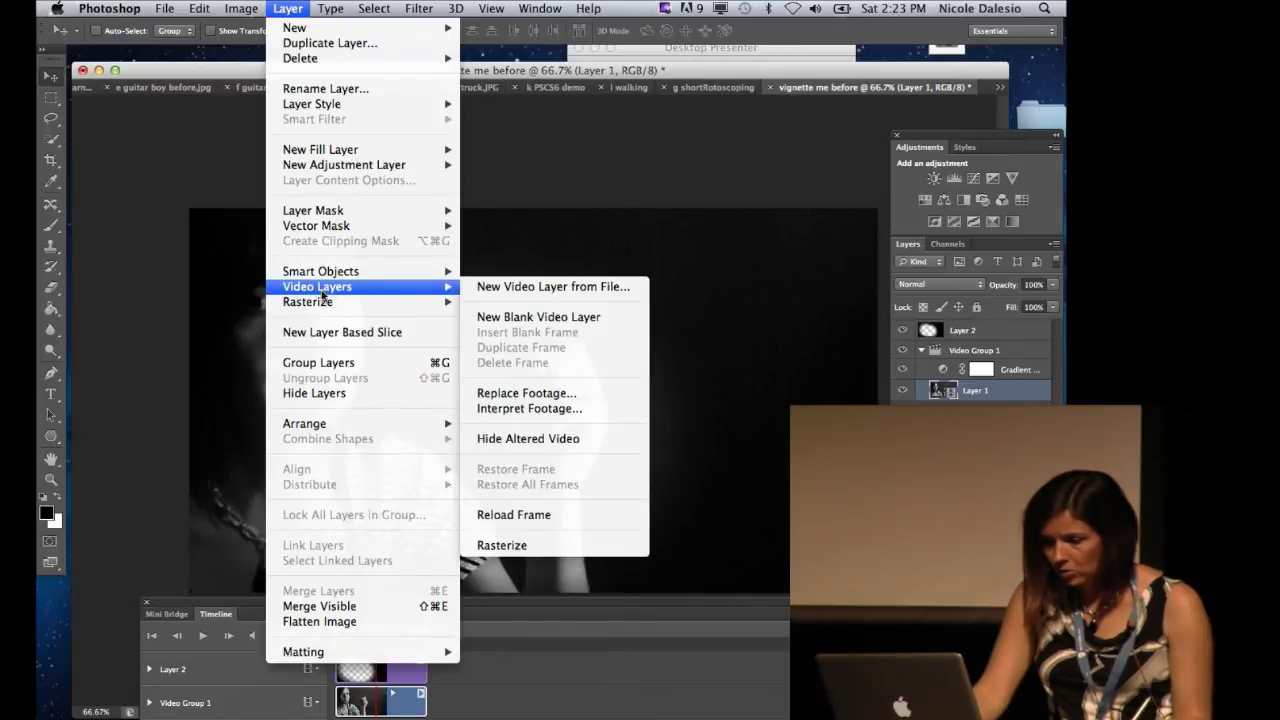
{"action": "left_click", "coordinate": [491, 320]}
{"action": "left_click_drag", "start_coordinate": [328, 603], "coordinate": [331, 352]}
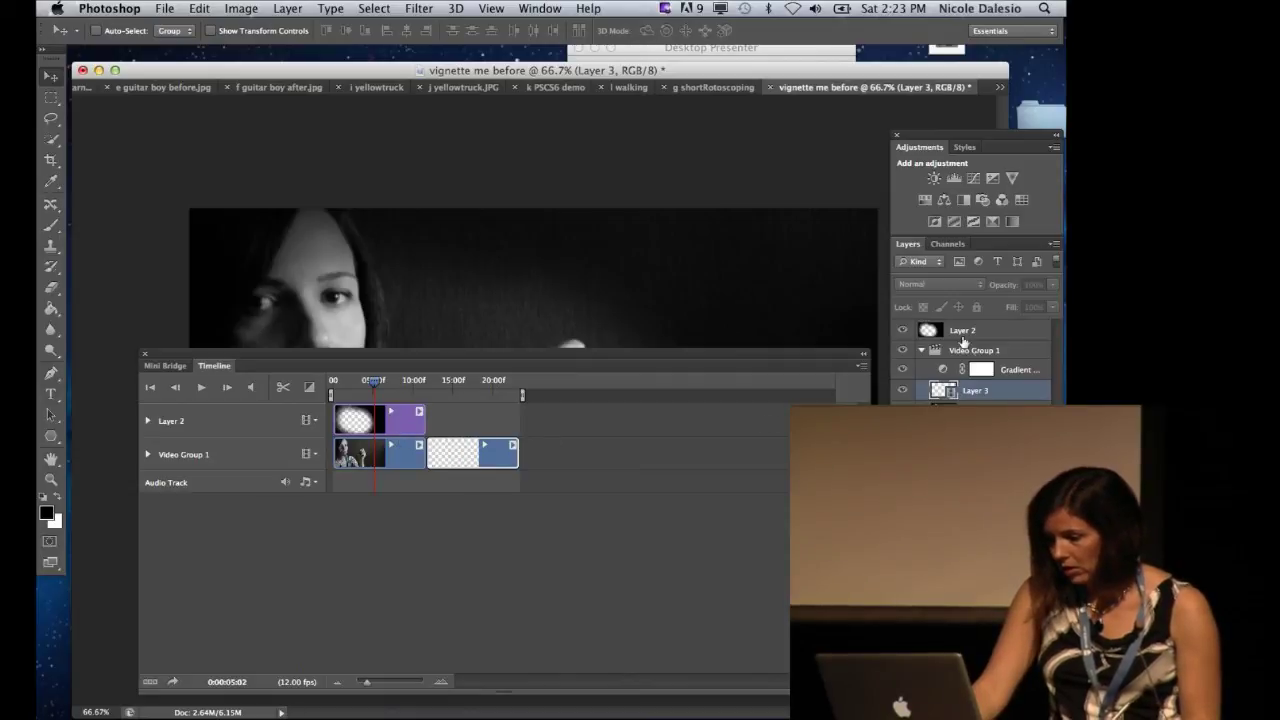
Add blank video Layer 4 on its own top track and regroup Layer 2 separately.
{"action": "left_click", "coordinate": [1013, 371]}
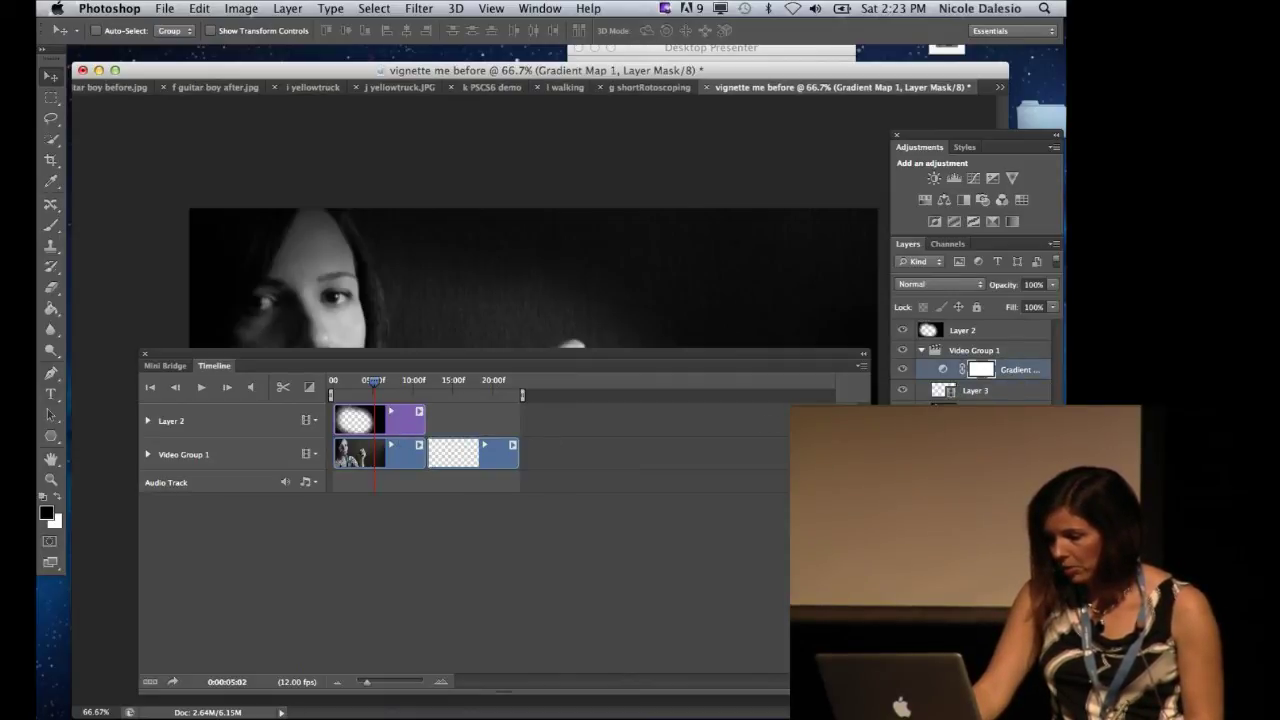
{"action": "key", "text": "super+alt+shift+n"}
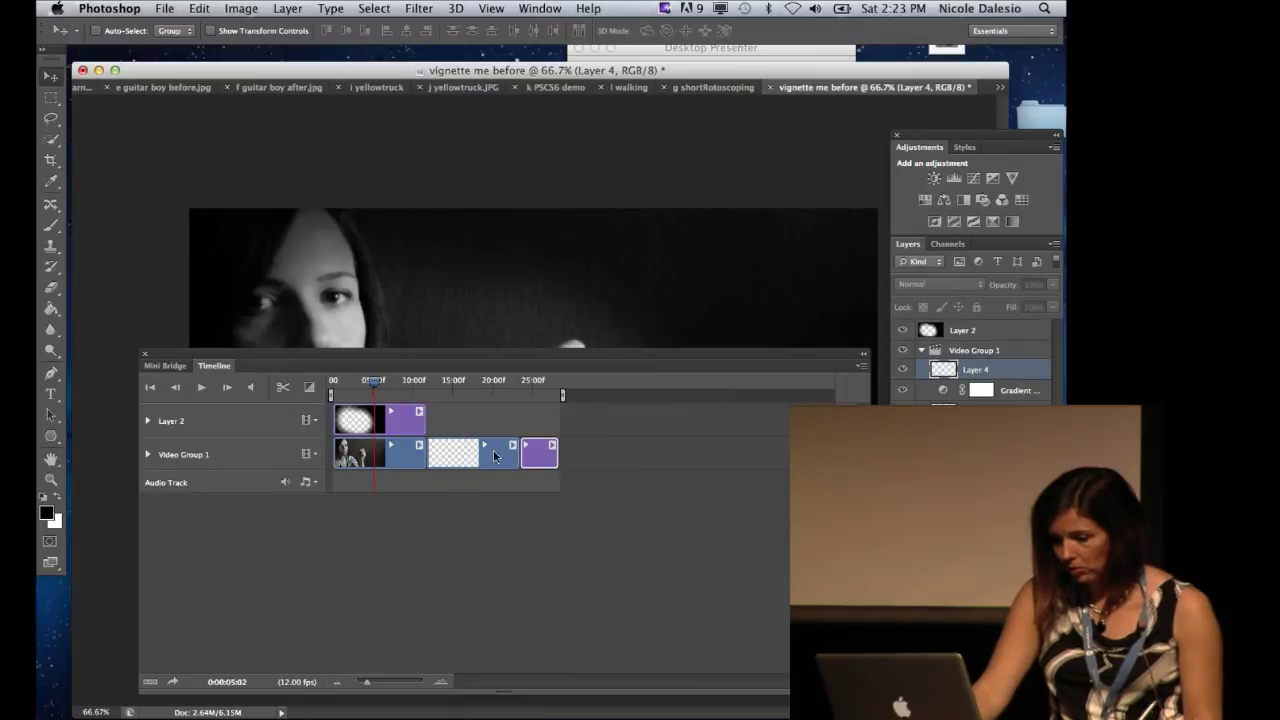
{"action": "left_click_drag", "start_coordinate": [541, 459], "coordinate": [447, 419]}
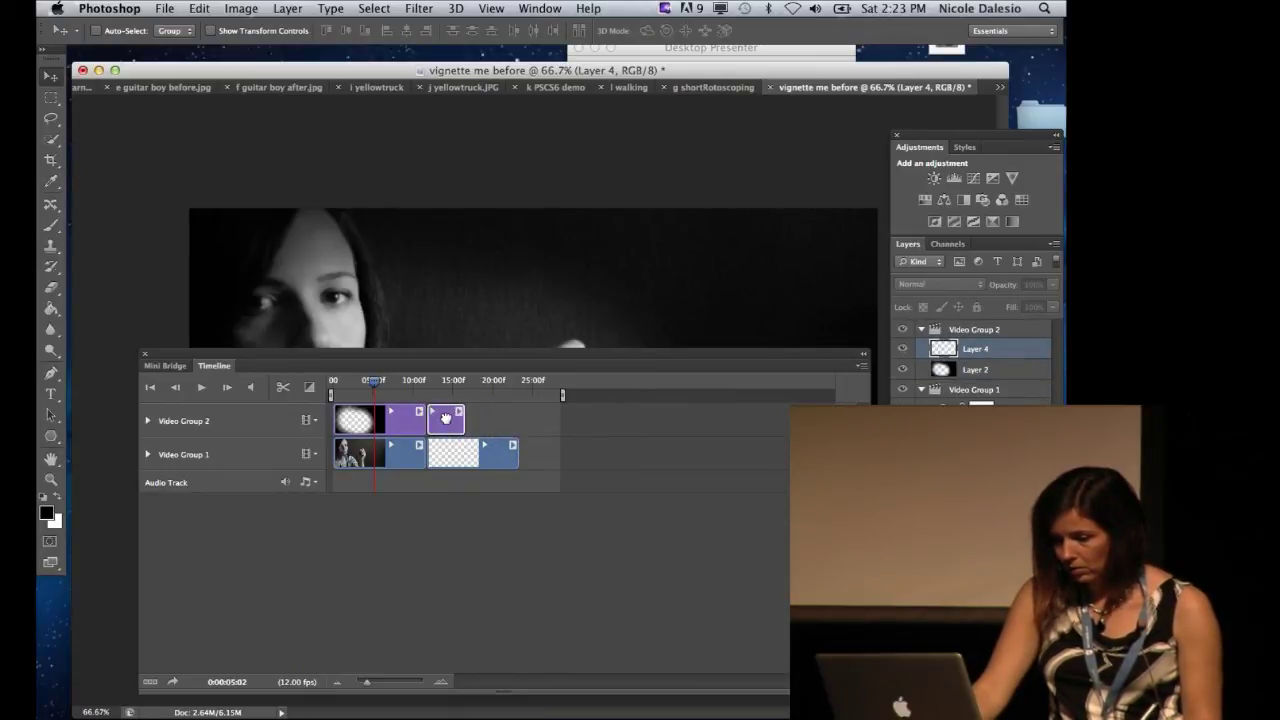
{"action": "left_click_drag", "start_coordinate": [944, 350], "coordinate": [934, 321]}
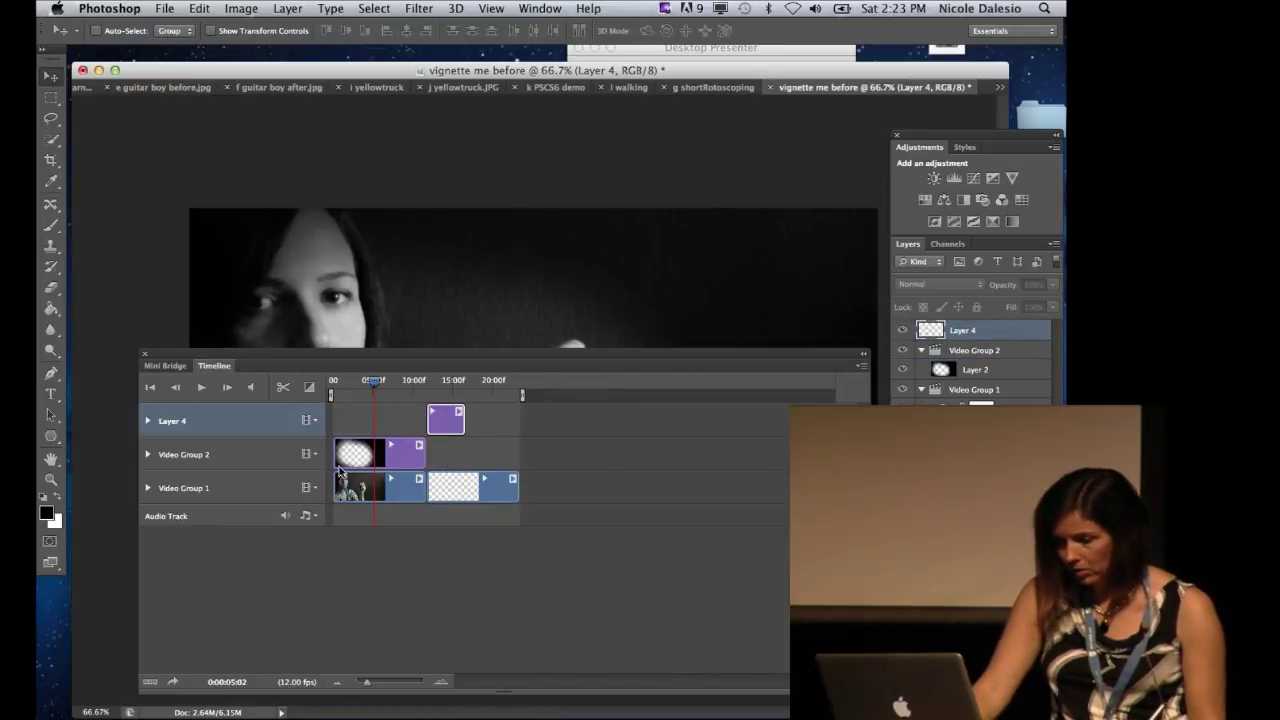
{"action": "left_click_drag", "start_coordinate": [377, 458], "coordinate": [335, 452]}
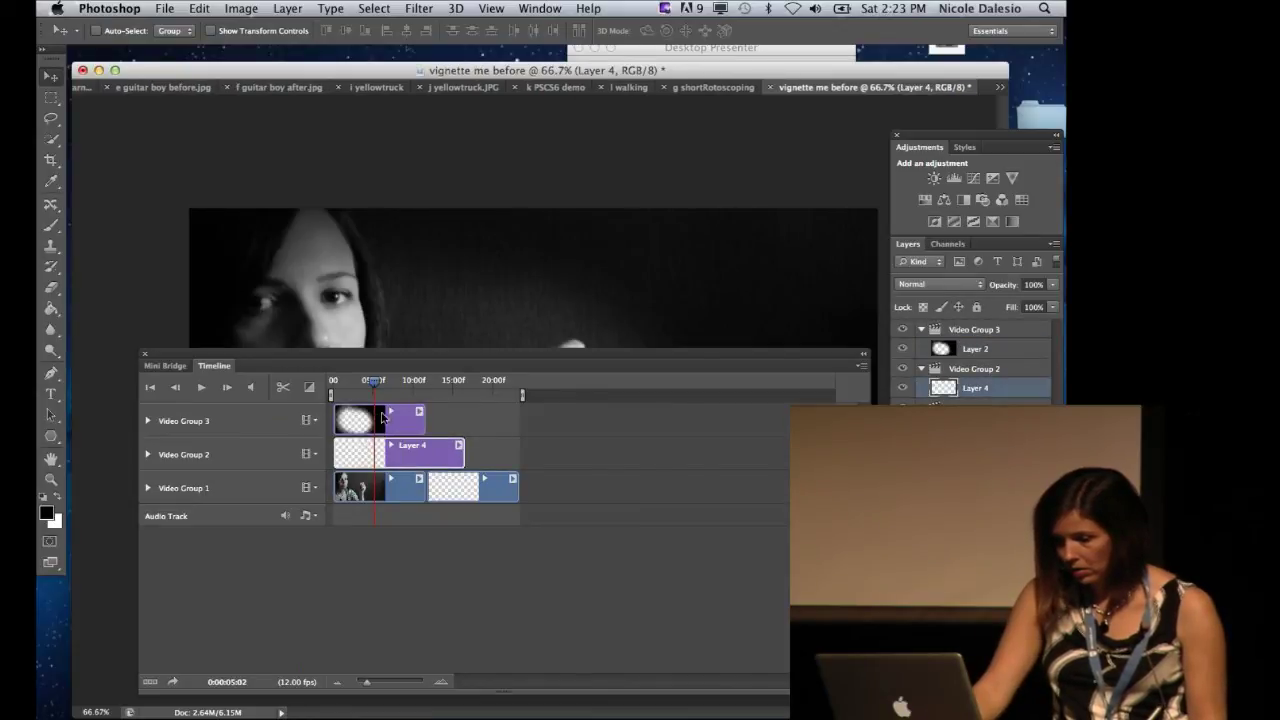
{"action": "left_click_drag", "start_coordinate": [375, 382], "coordinate": [308, 539]}
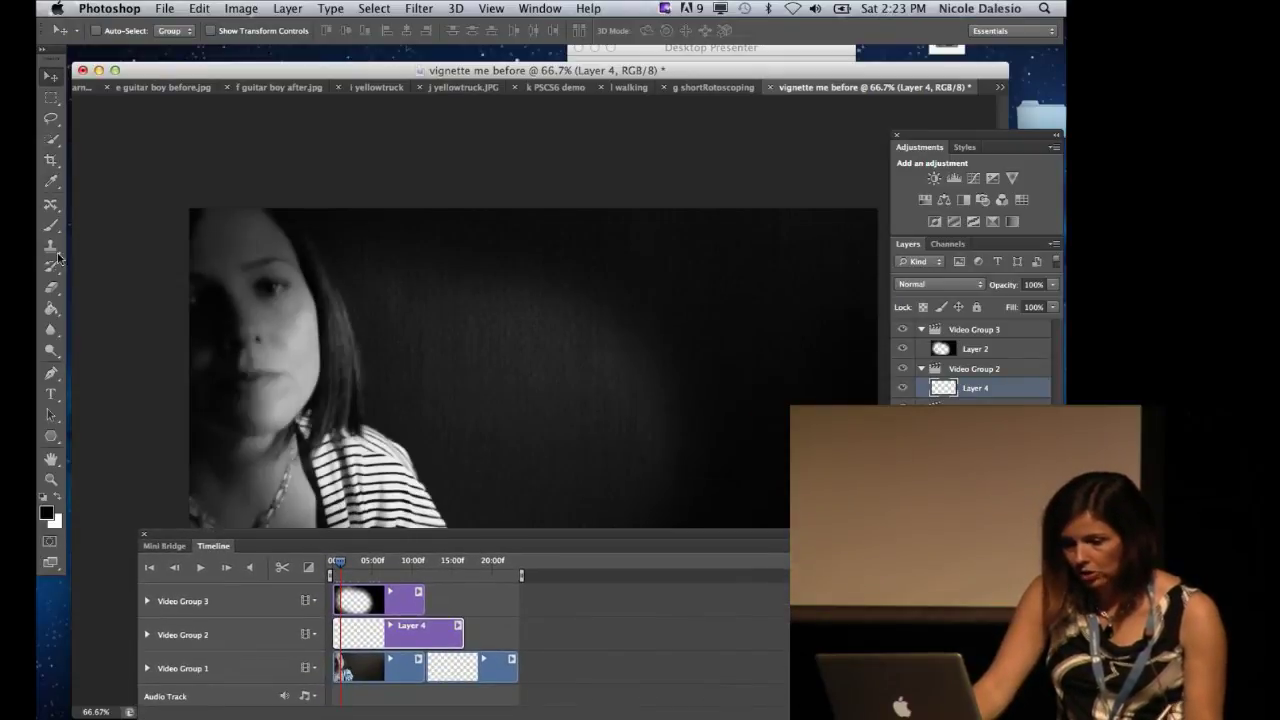
Set the foreground colour to red in the Color Picker.
{"action": "key", "text": "i"}
{"action": "left_click", "coordinate": [46, 513]}
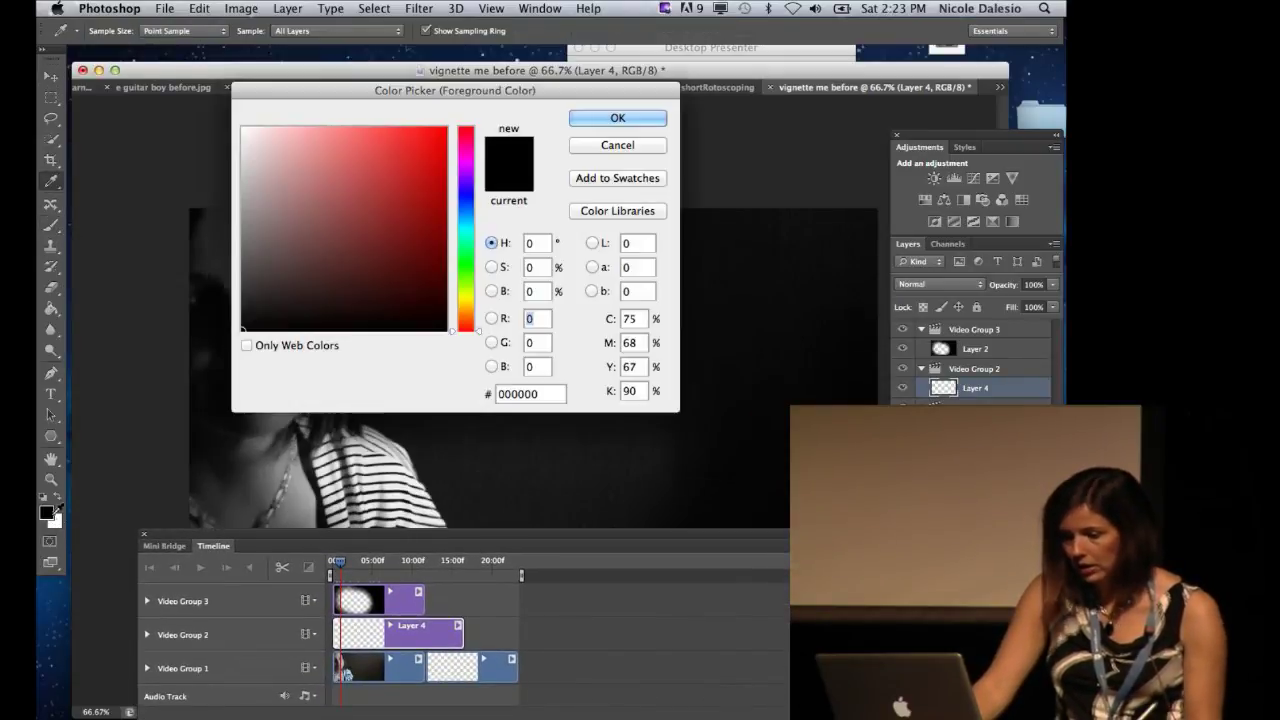
{"action": "left_click", "coordinate": [420, 194]}
{"action": "key", "text": "Return"}
Paint a red heart beside the woman's face with a small Hard Round brush.
{"action": "key", "text": "b"}
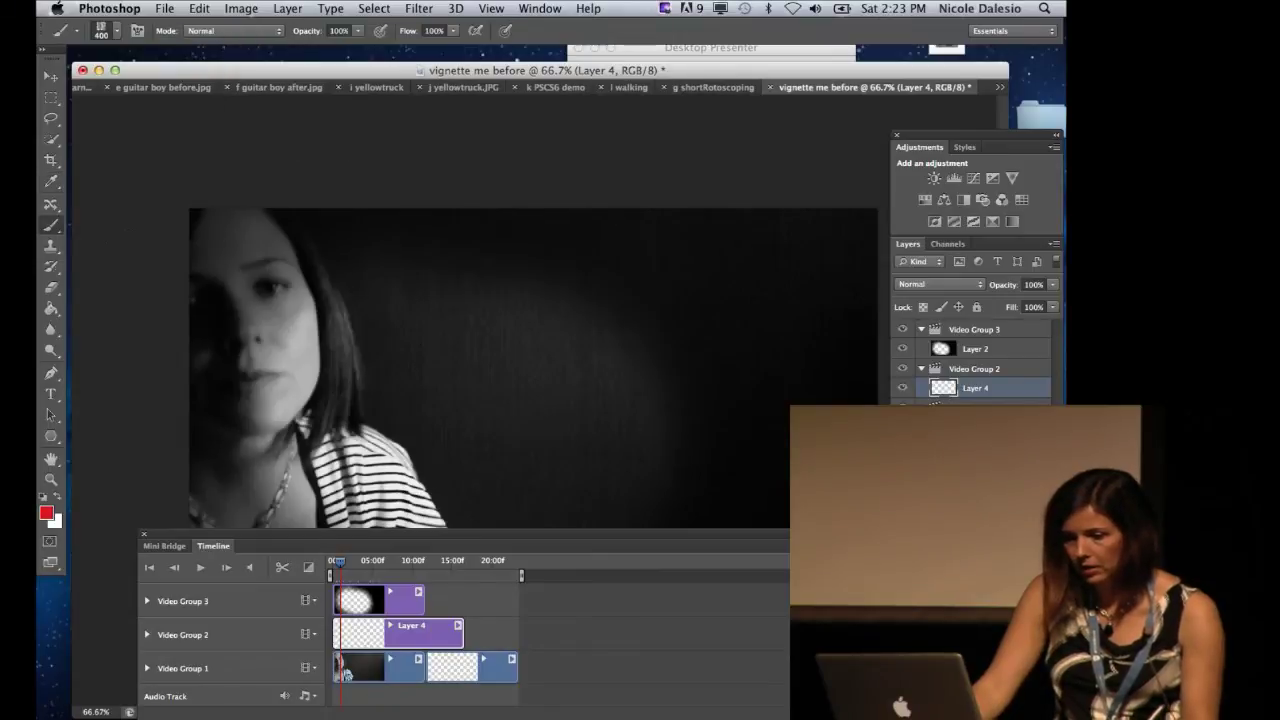
{"action": "left_click", "coordinate": [118, 32]}
{"action": "left_click", "coordinate": [92, 149]}
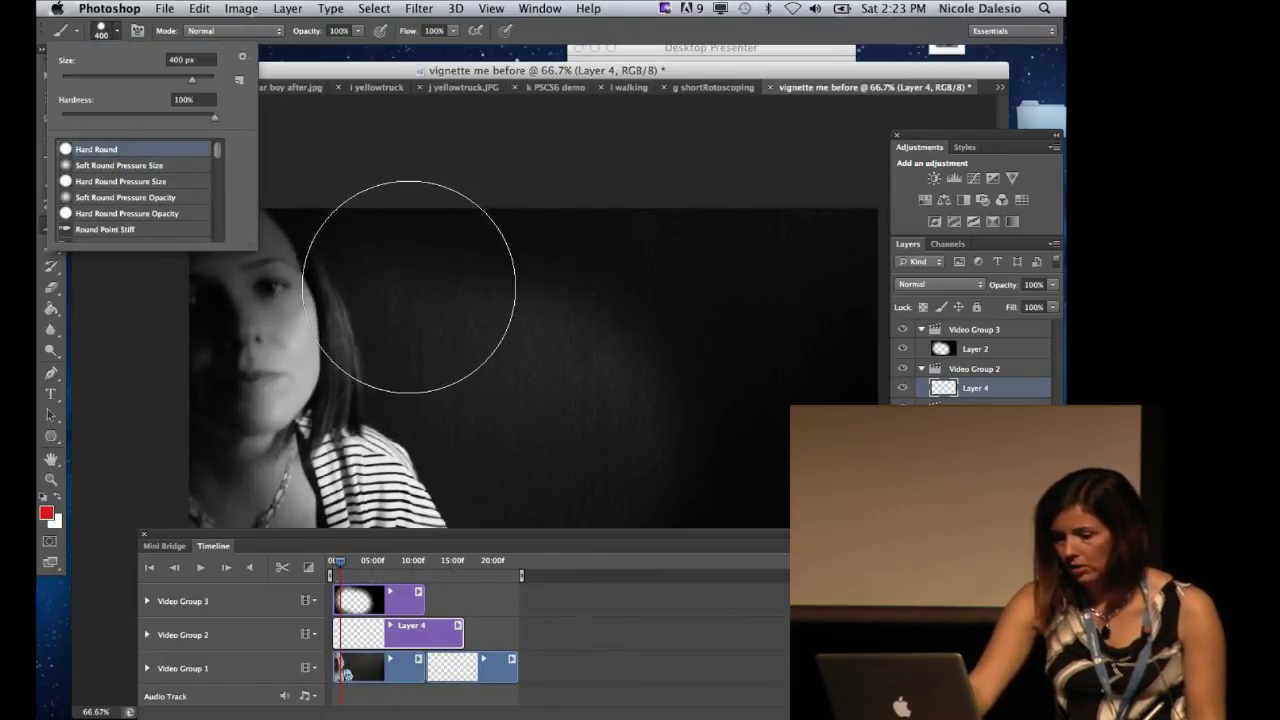
{"action": "left_click_drag", "start_coordinate": [187, 82], "coordinate": [70, 80]}
{"action": "left_click", "coordinate": [457, 318]}
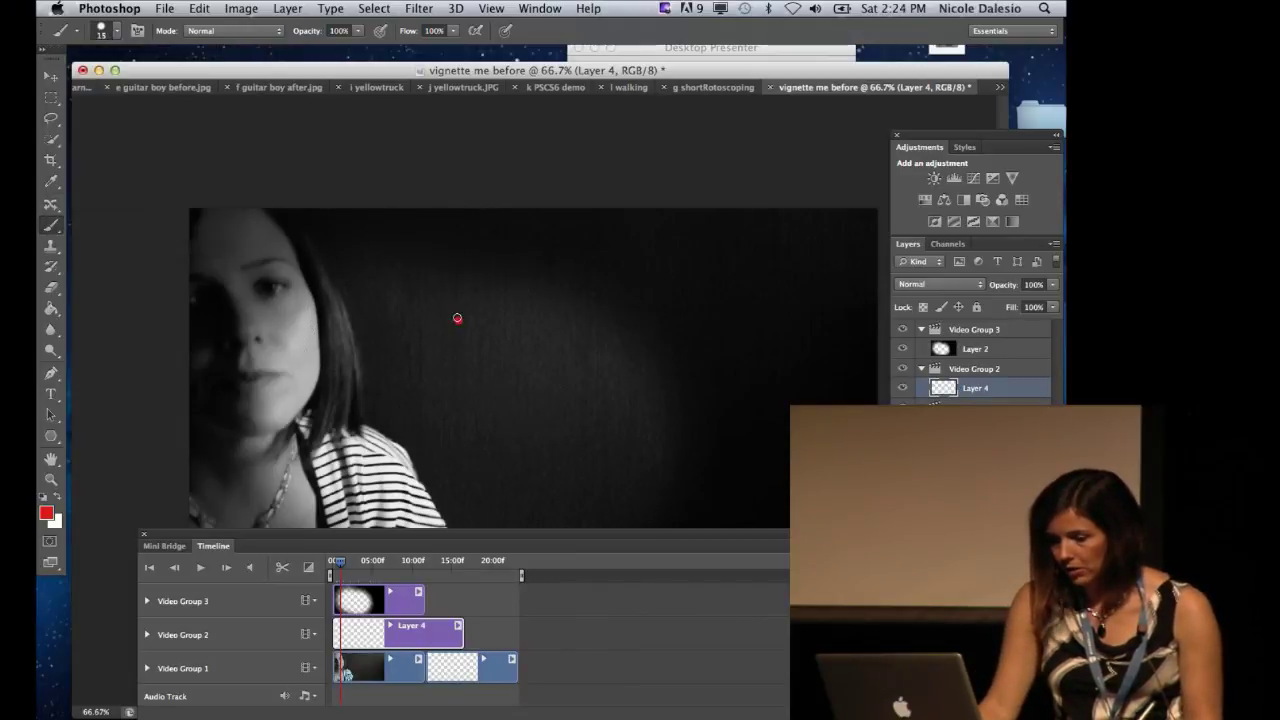
{"action": "mouse_move", "coordinate": [453, 346]}
{"action": "left_mouse_down"}
{"action": "mouse_move", "coordinate": [485, 301]}
{"action": "mouse_move", "coordinate": [478, 317]}
{"action": "left_mouse_up"}
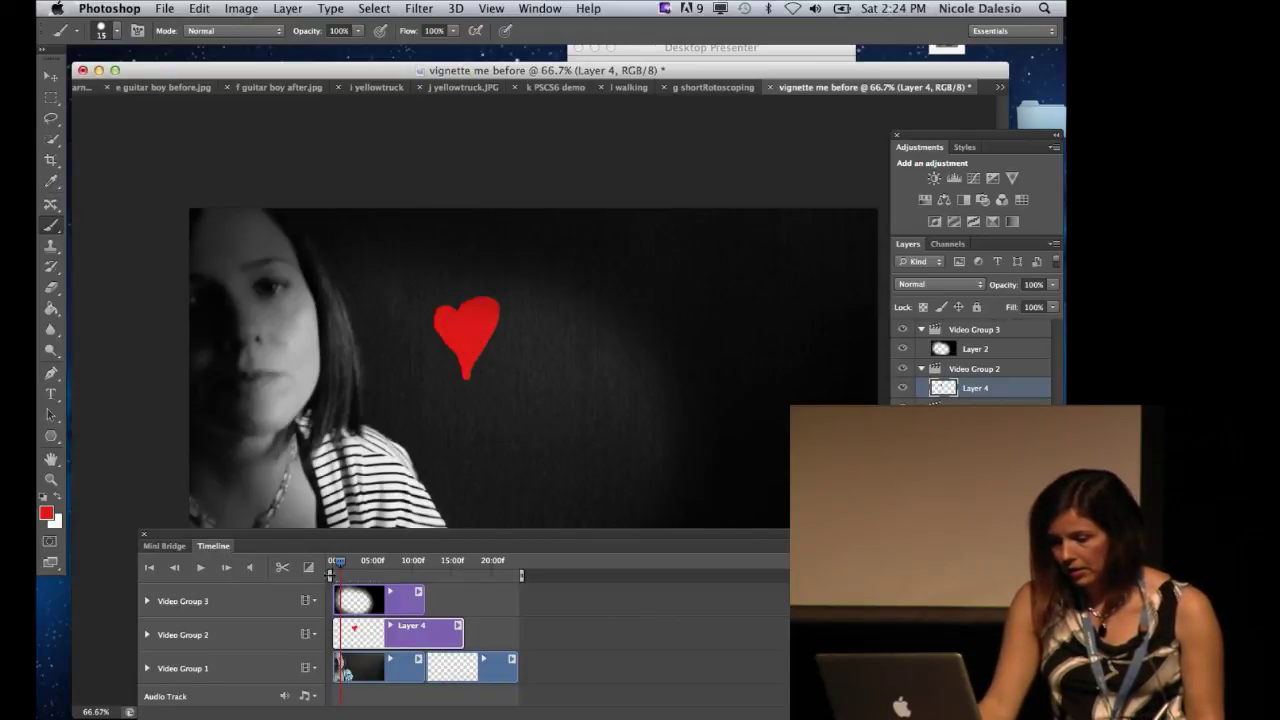
{"action": "left_click_drag", "start_coordinate": [338, 562], "coordinate": [342, 565]}
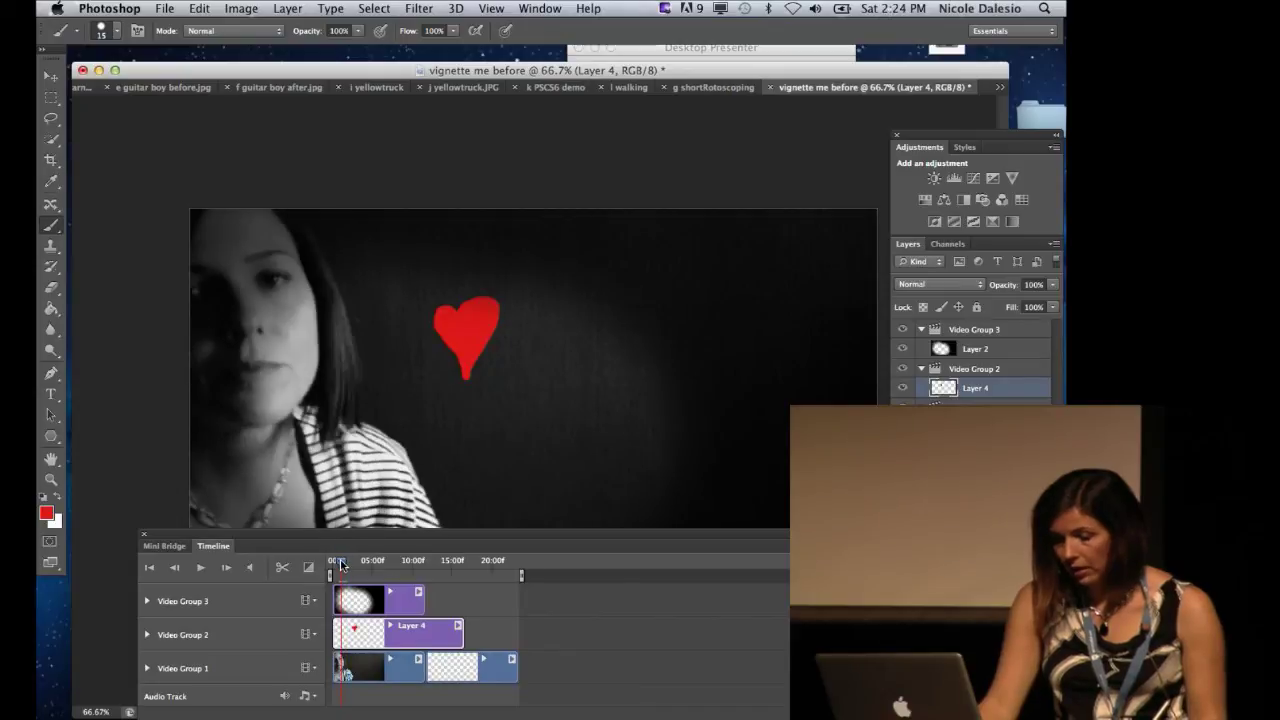
Delete Layer 4, move blank Layer 3 into Video Group 2, and paint a heart by her fingertips.
{"action": "key", "text": "Delete"}
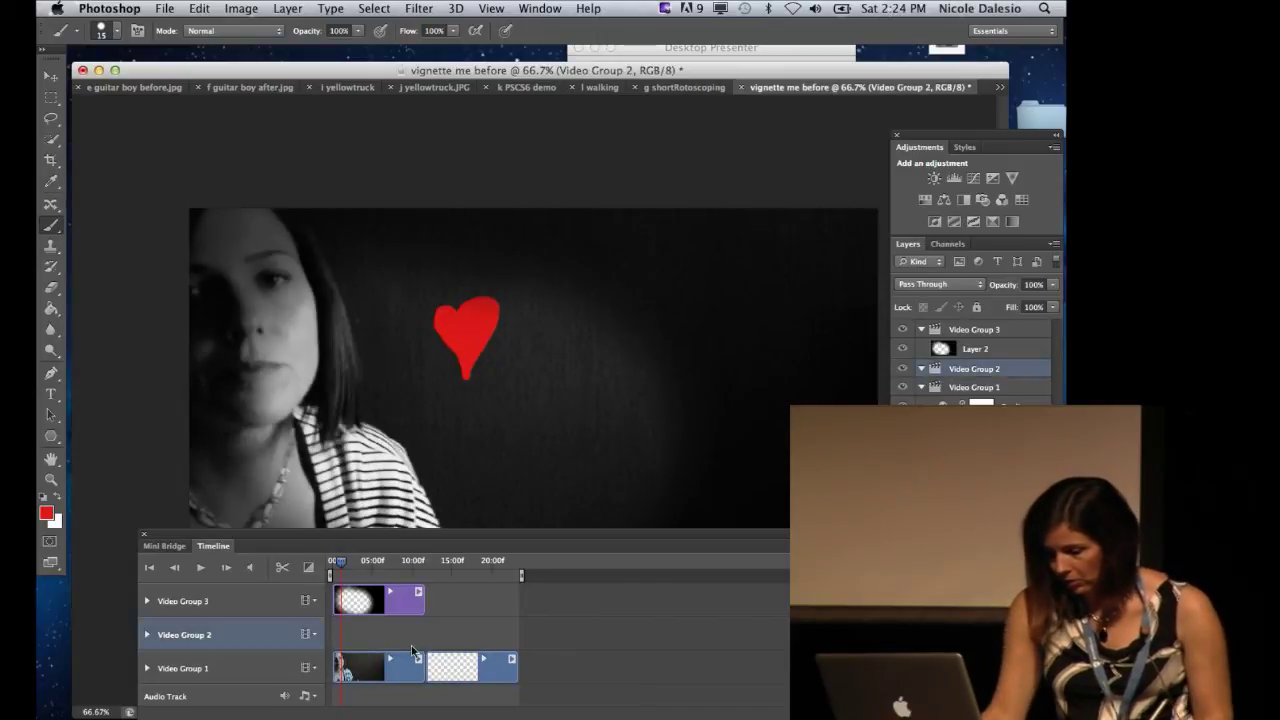
{"action": "left_click_drag", "start_coordinate": [452, 667], "coordinate": [355, 630]}
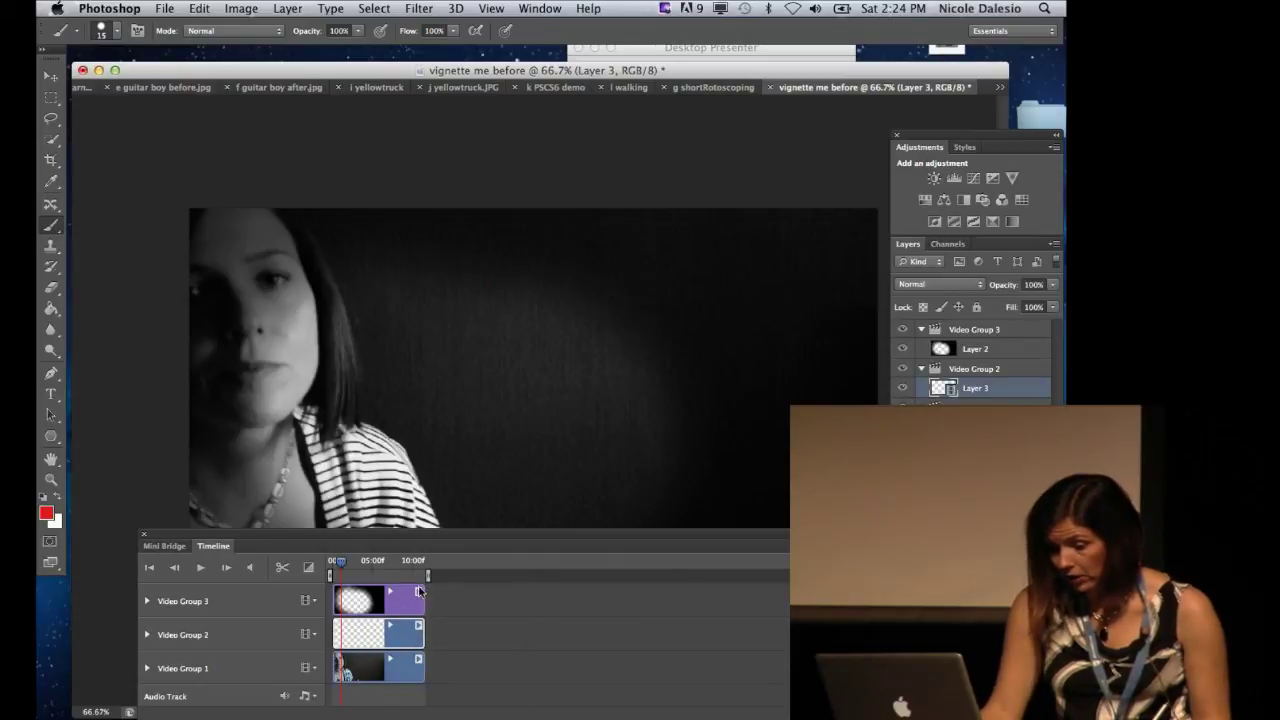
{"action": "key", "text": "space"}
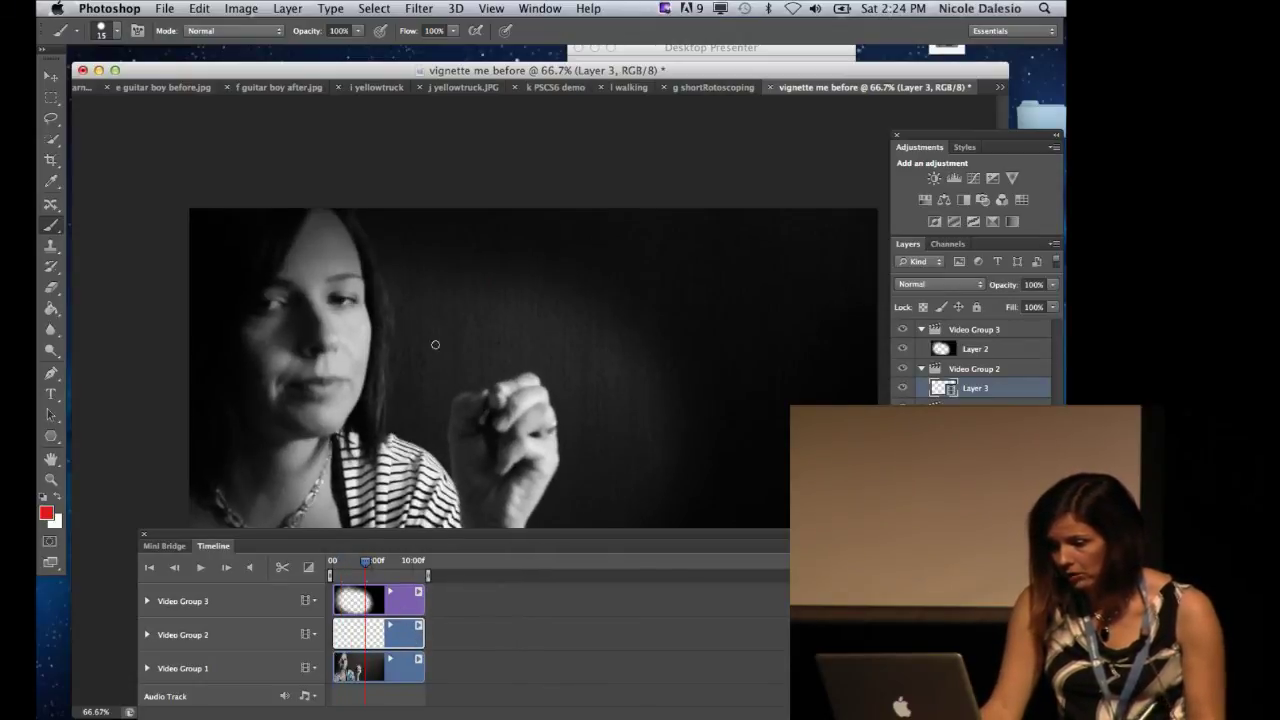
{"action": "left_click_drag", "start_coordinate": [449, 336], "coordinate": [473, 367]}
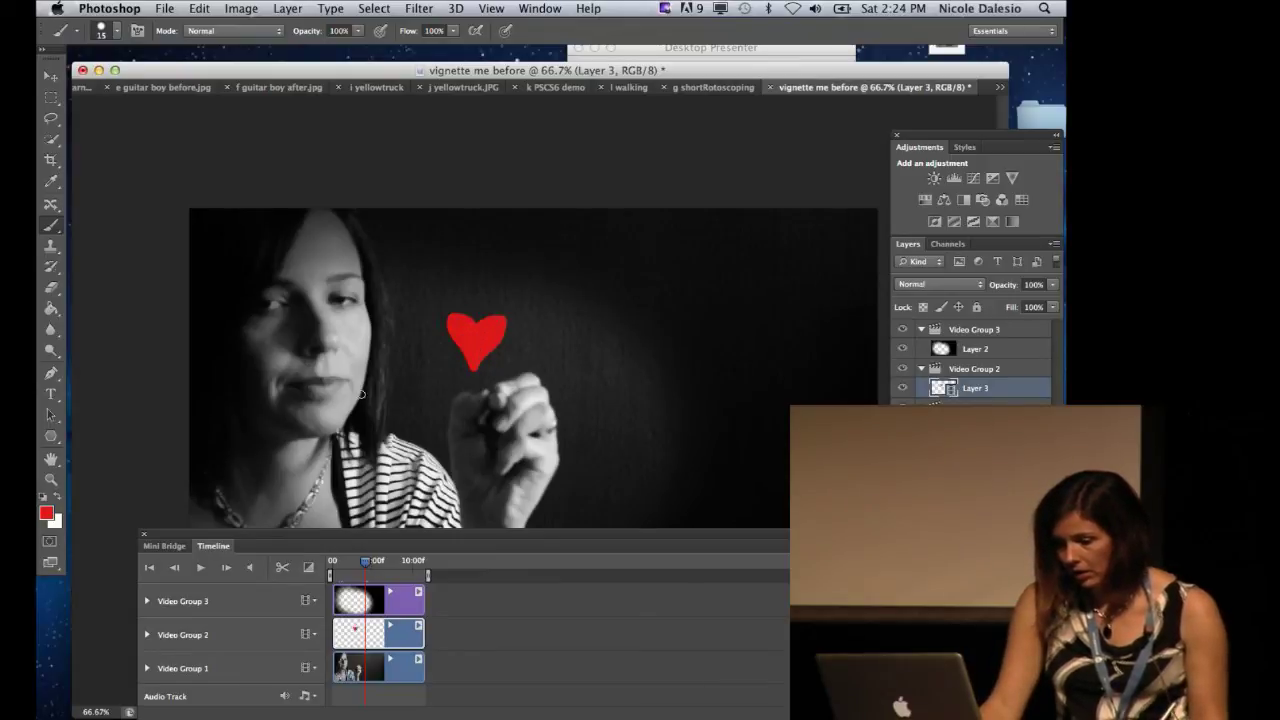
Step and scrub through neighbouring frames to check the painted heart.
{"action": "left_click", "coordinate": [227, 568]}
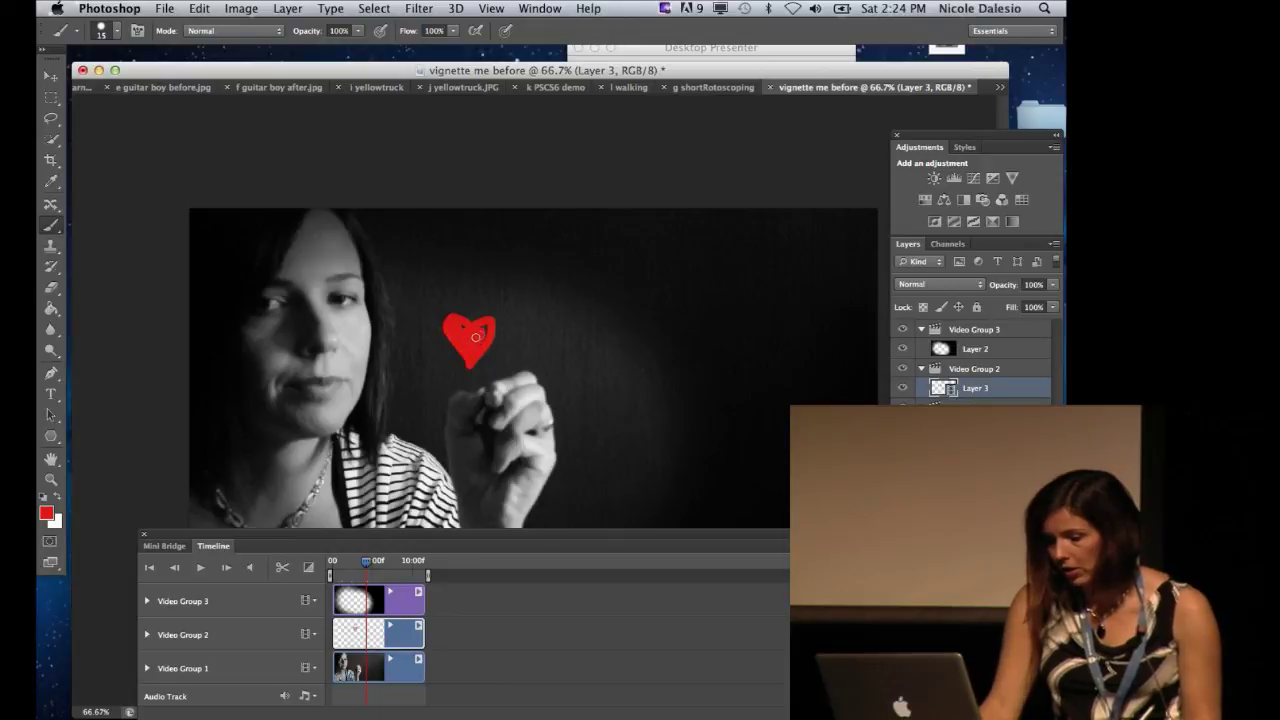
{"action": "left_click", "coordinate": [227, 568]}
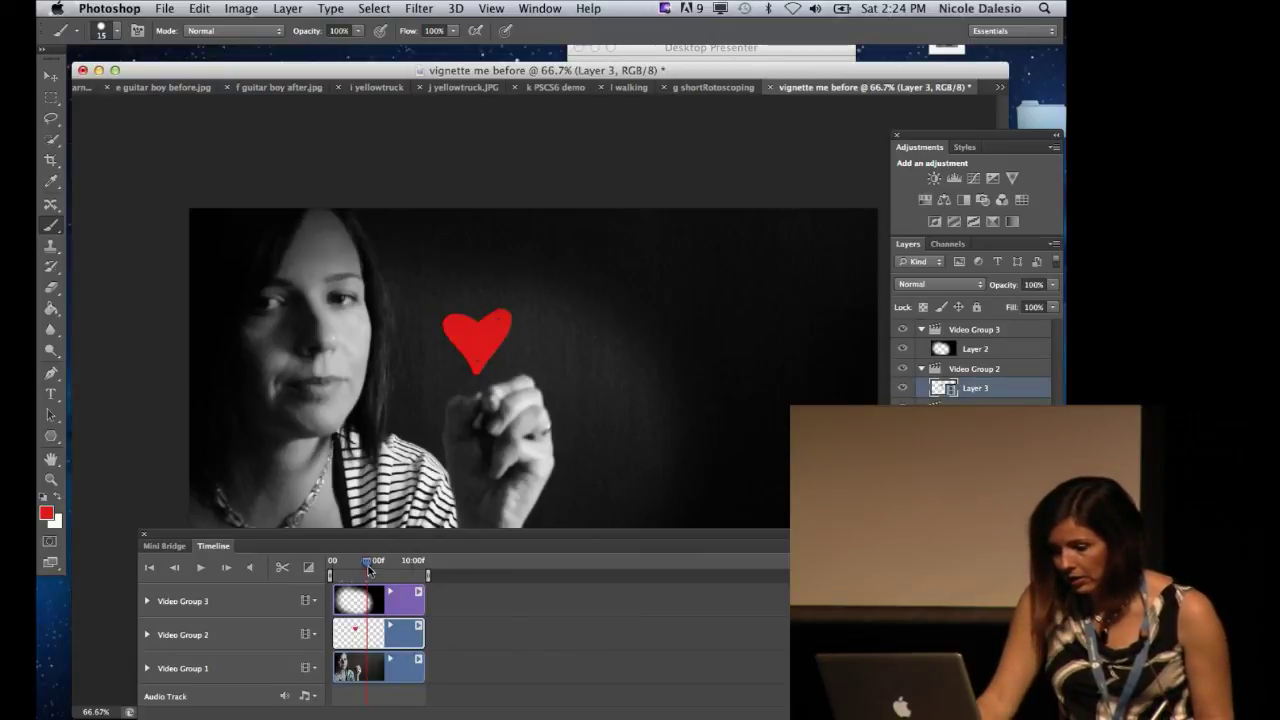
{"action": "left_click_drag", "start_coordinate": [368, 570], "coordinate": [380, 565]}
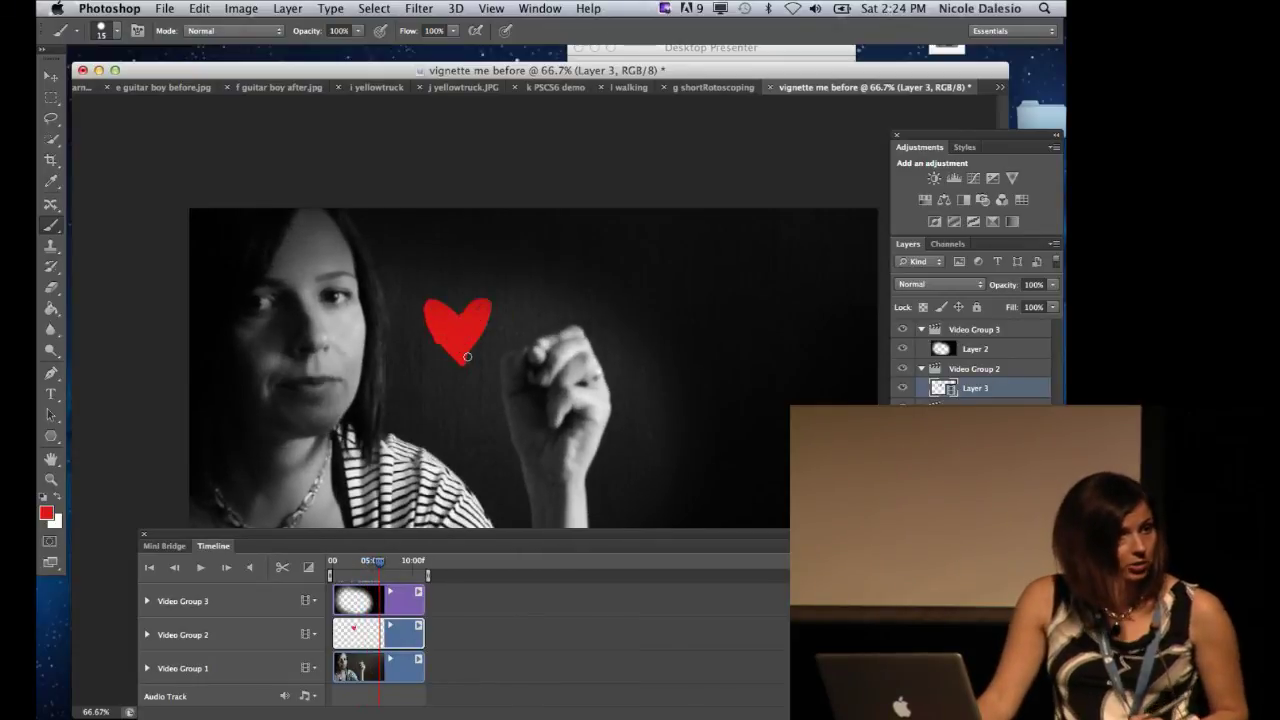
{"action": "left_click_drag", "start_coordinate": [368, 573], "coordinate": [379, 572]}
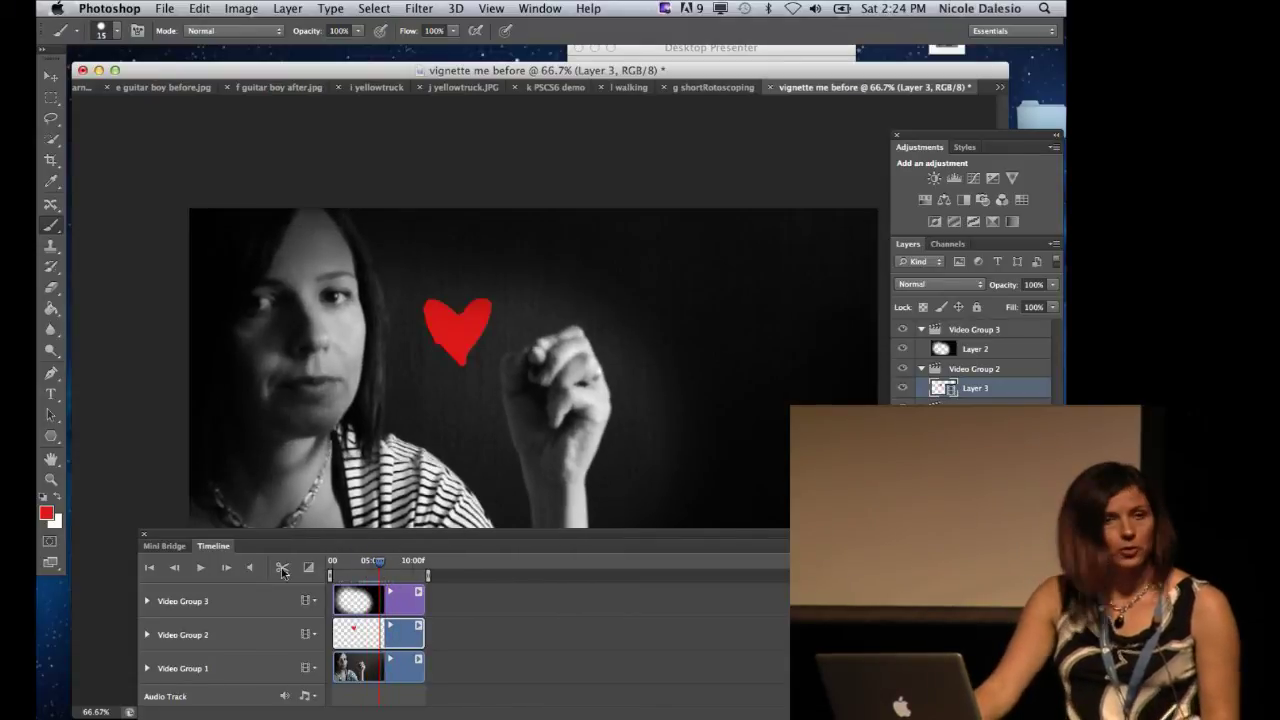